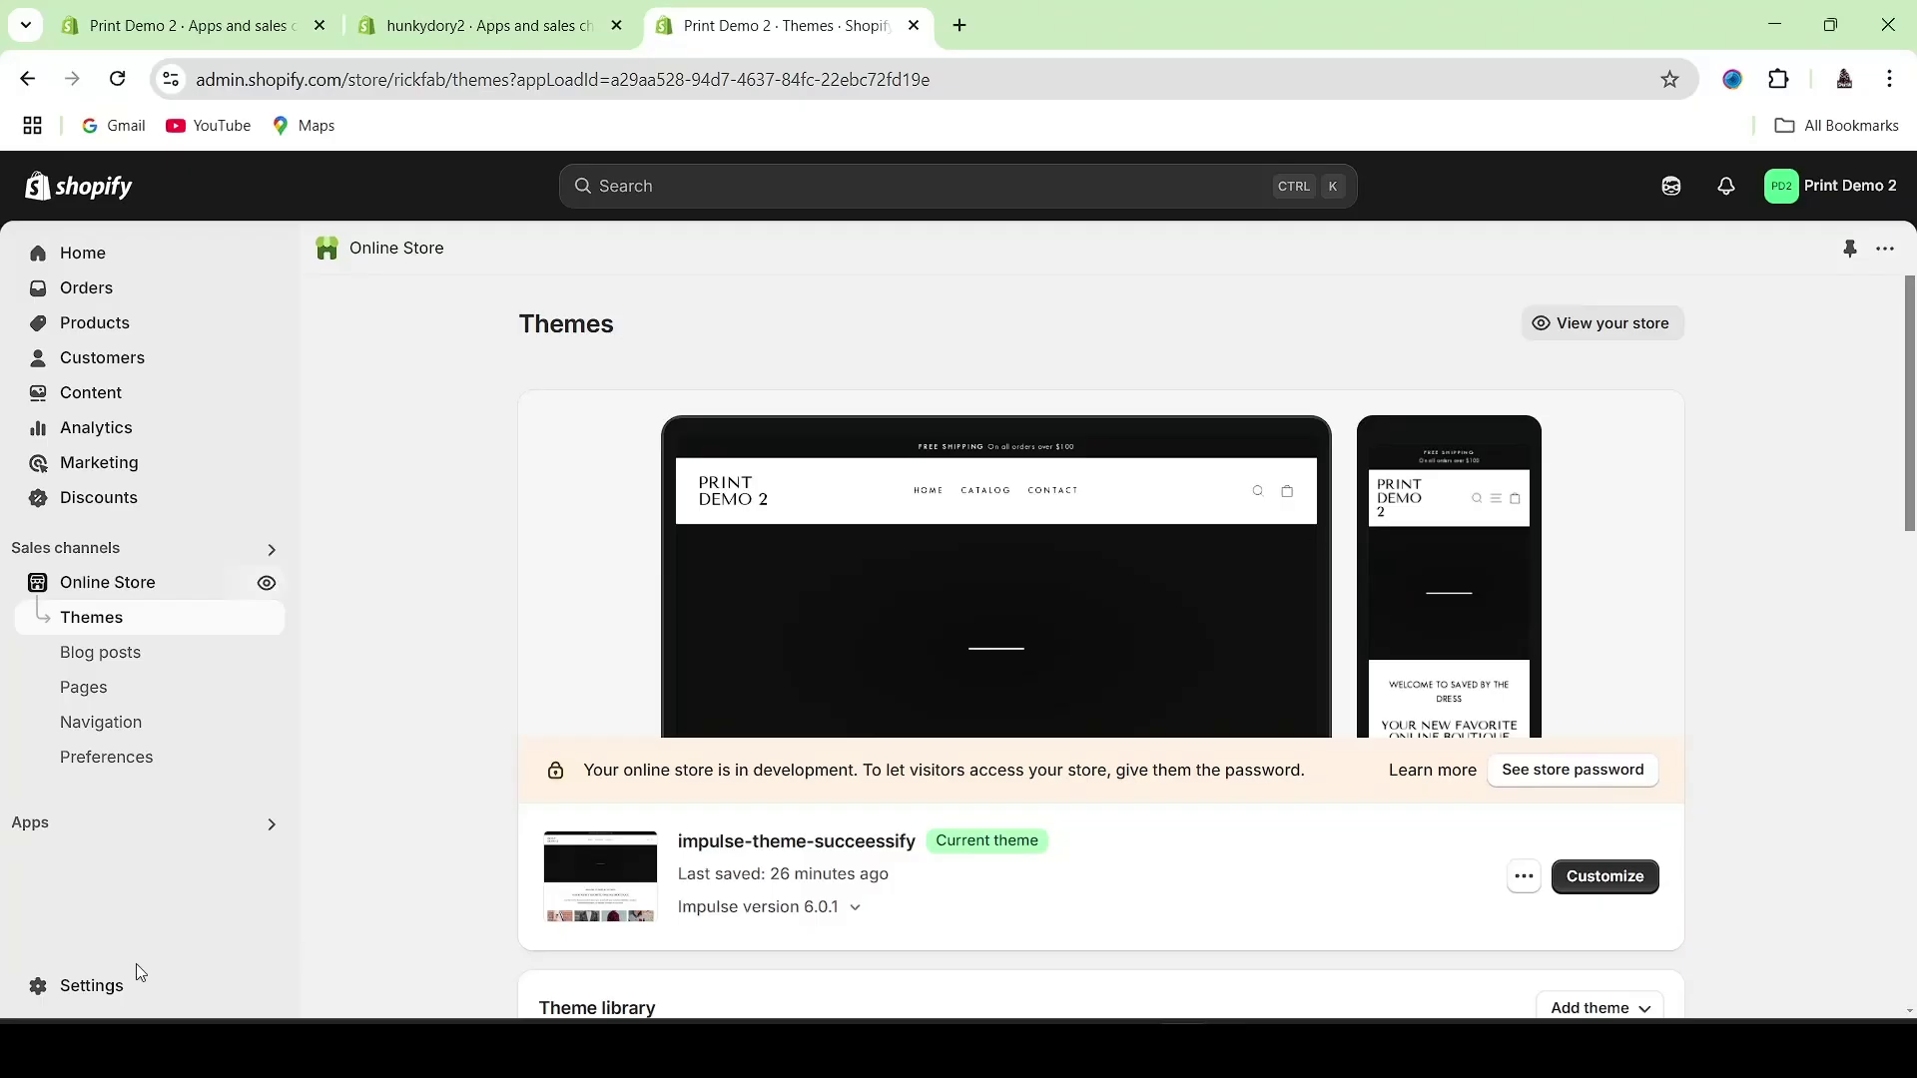
- Open the store's app and sales channel settings and go from there to the Shopify App Store
{"action": "left_click", "coordinate": [155, 839]}
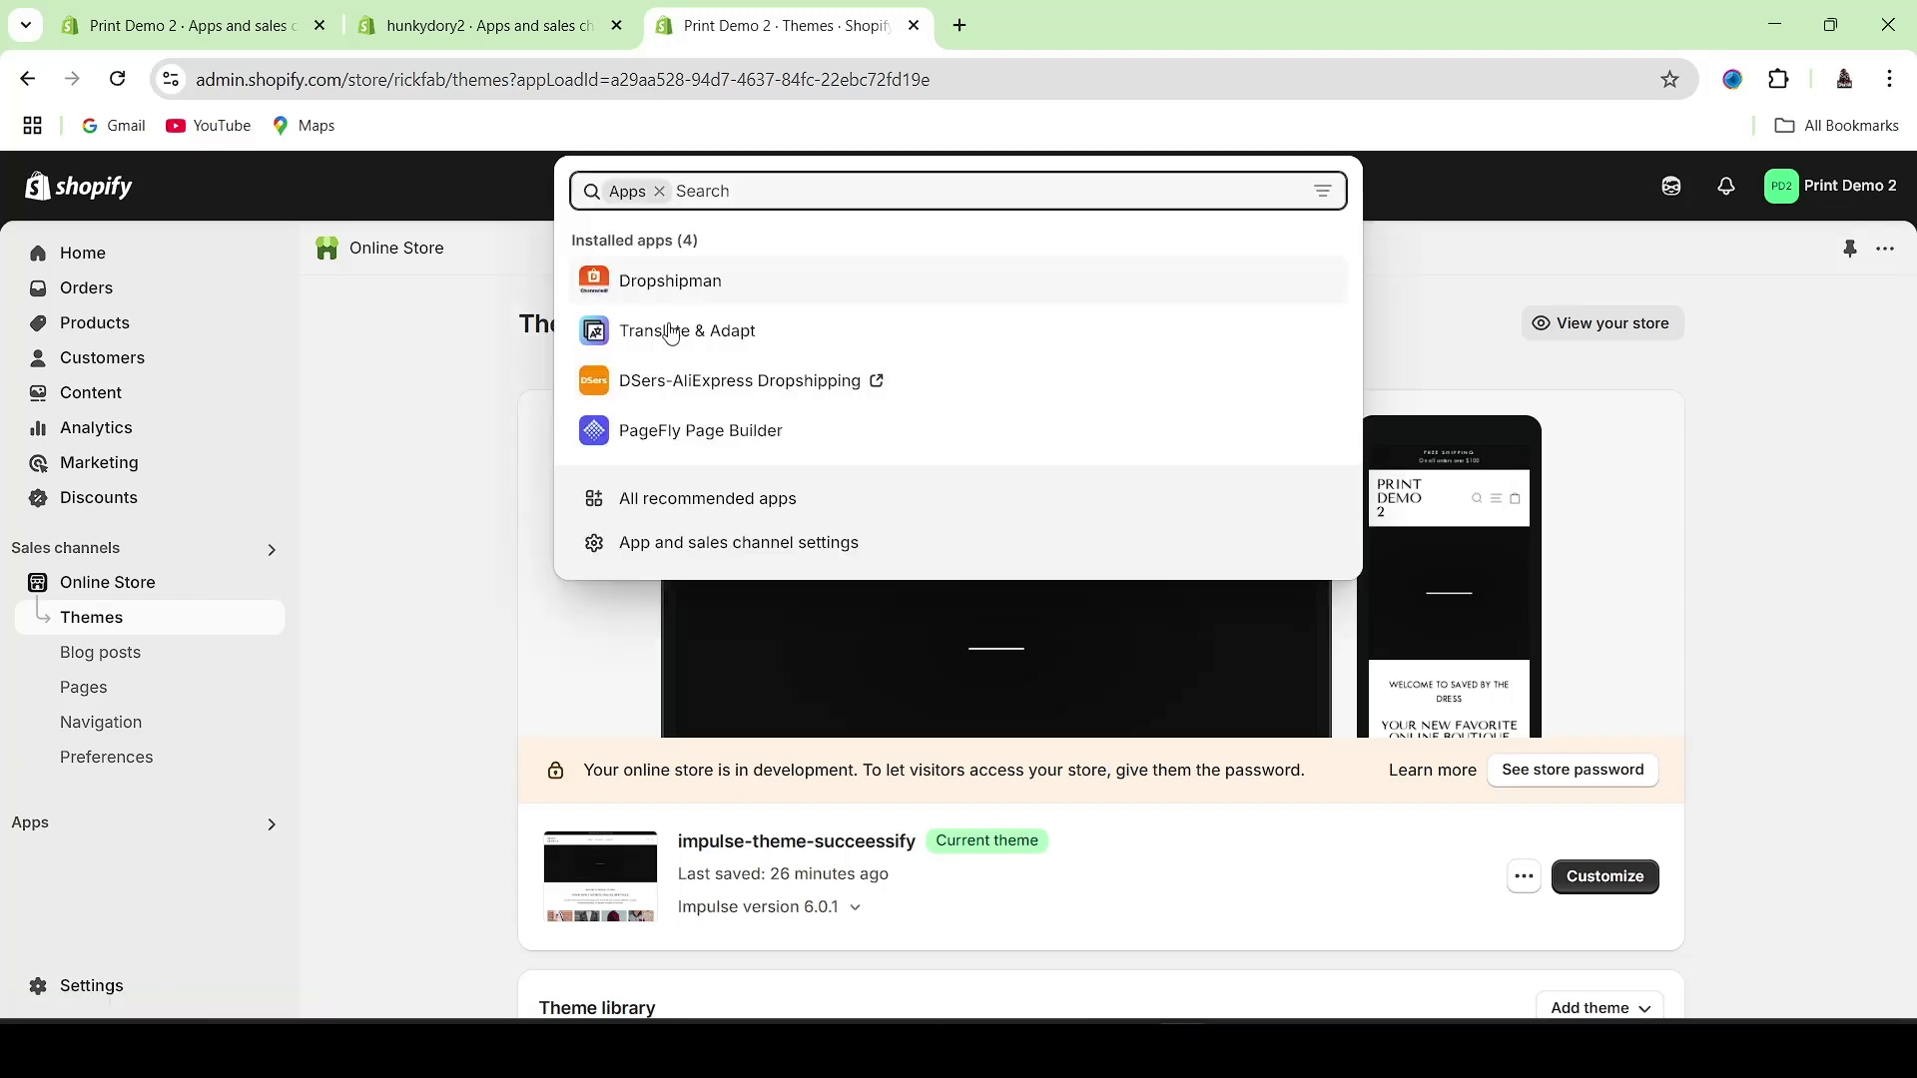
{"action": "left_click", "coordinate": [737, 557]}
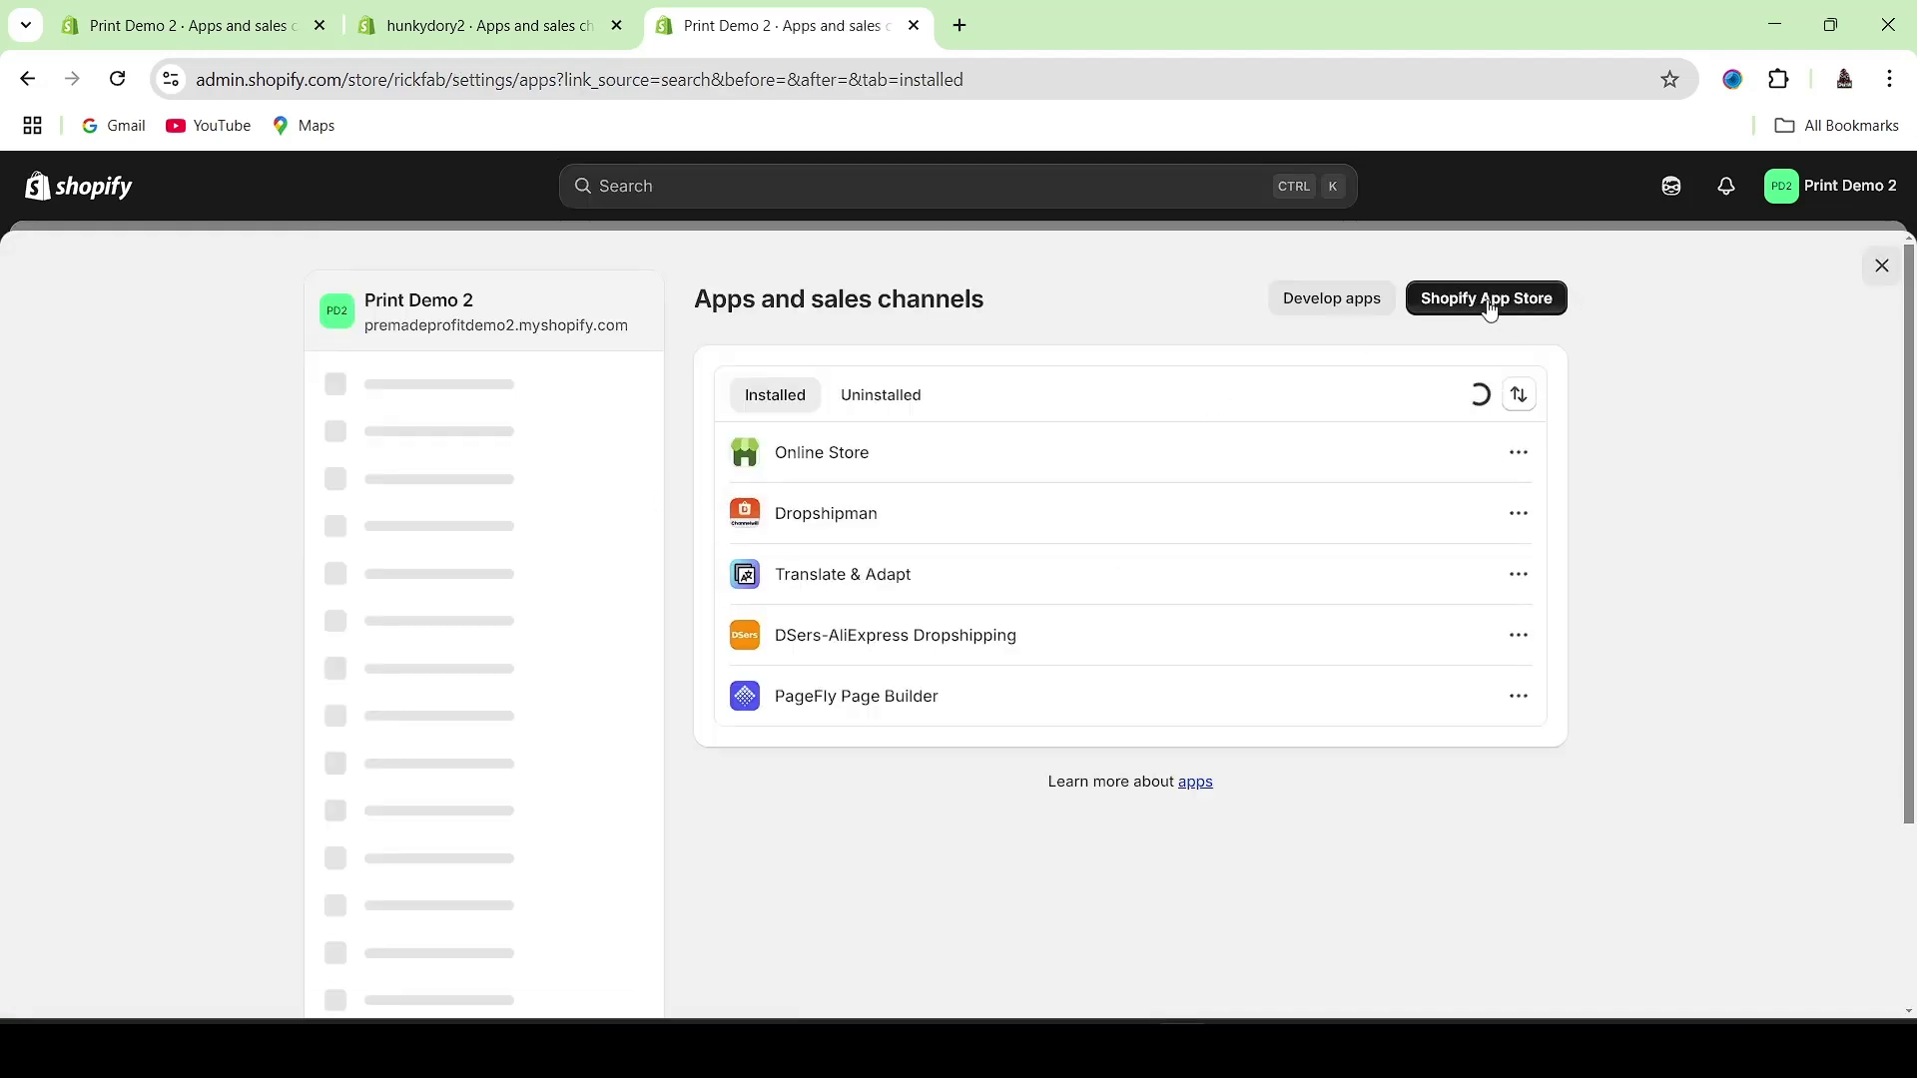
{"action": "left_click", "coordinate": [1487, 299]}
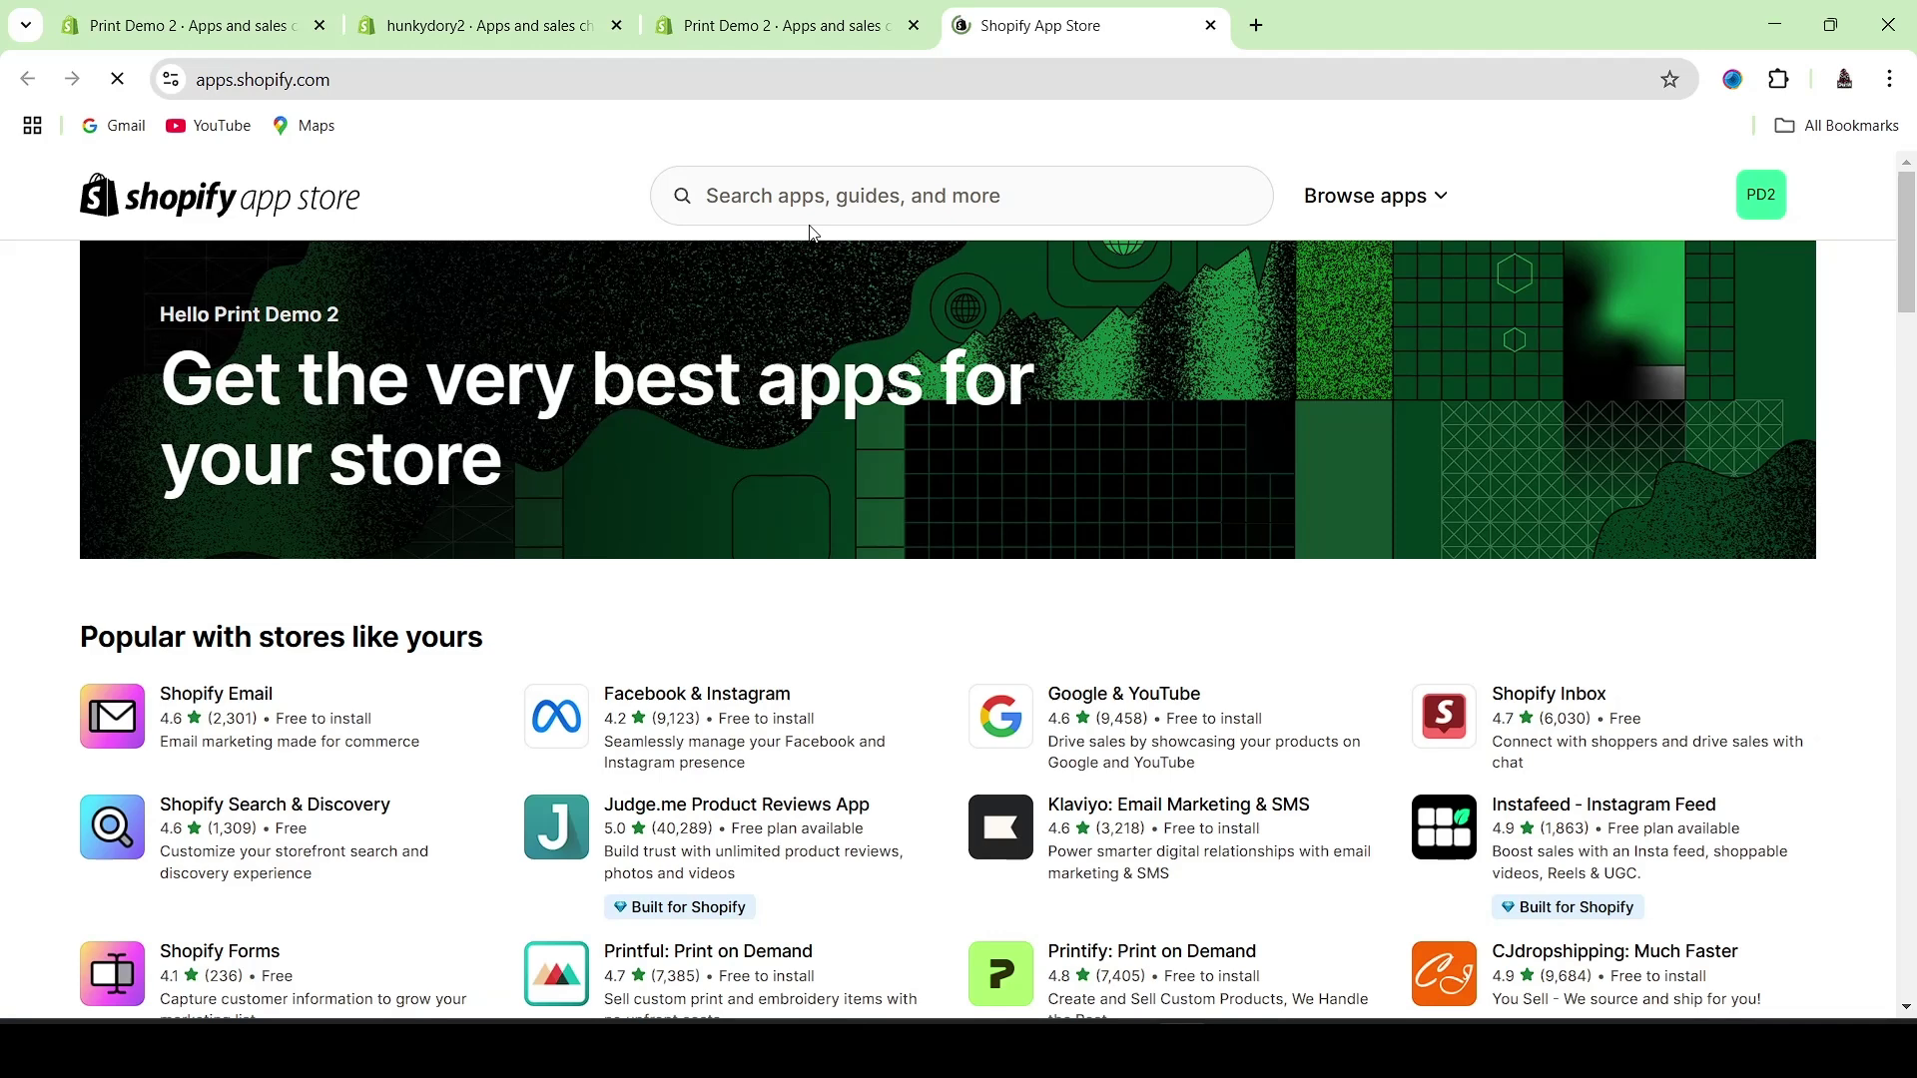
- Search the app store for "judge me" and install the Judge.me Product Reviews App
{"action": "left_click", "coordinate": [801, 204]}
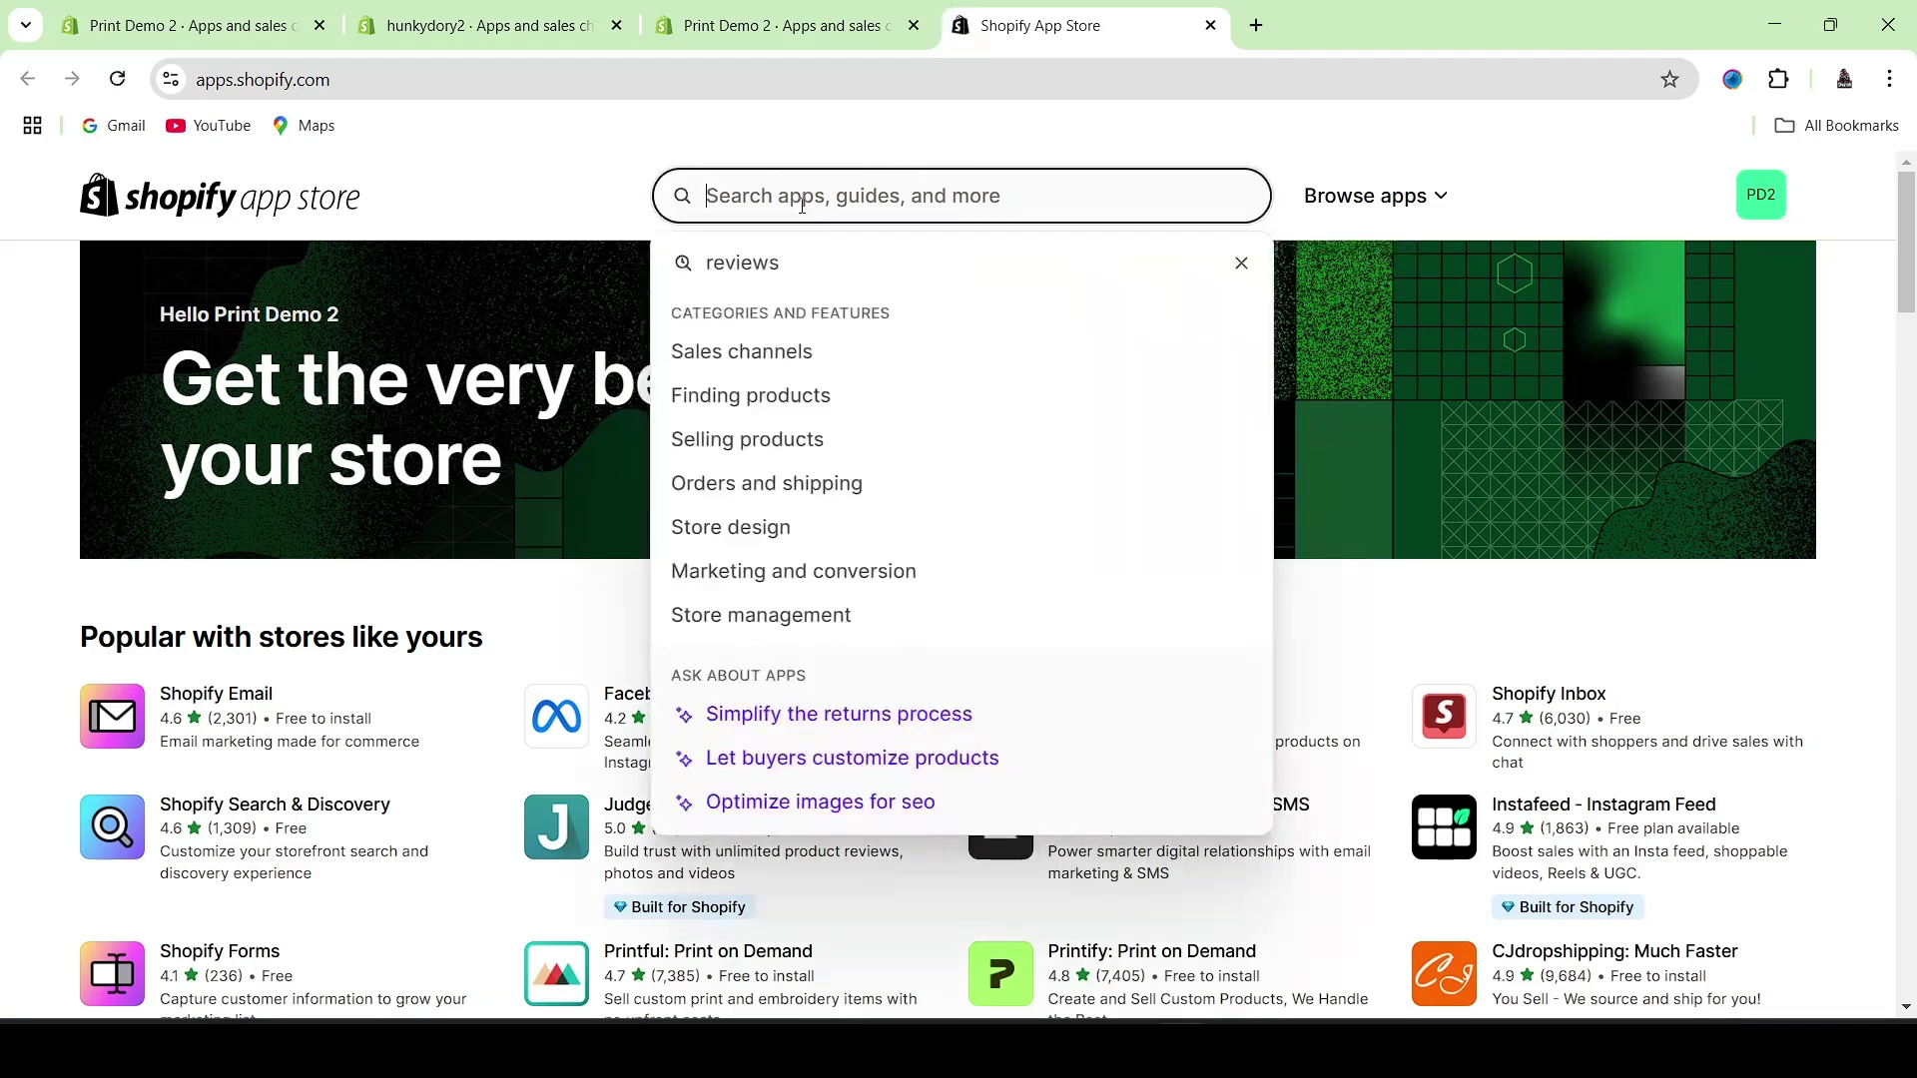
{"action": "type", "text": "judge me"}
{"action": "key", "text": "Return"}
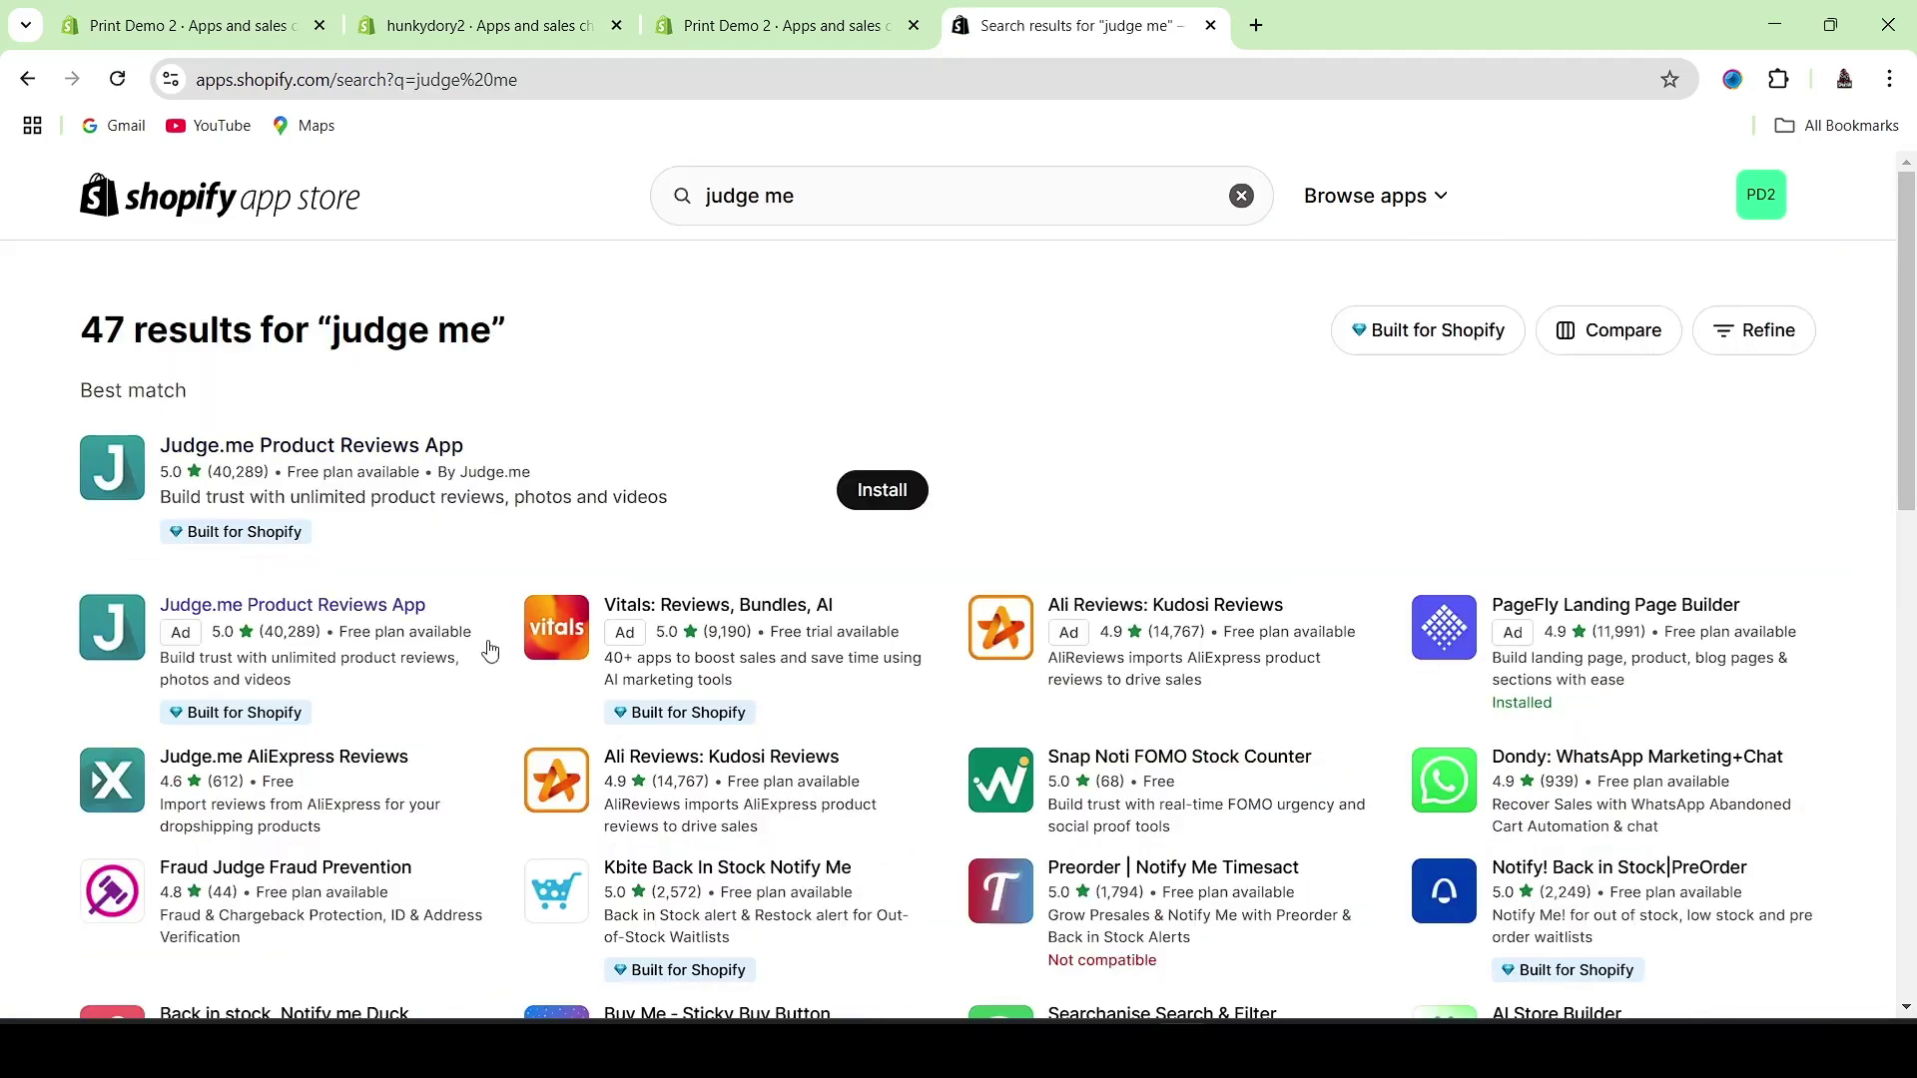
{"action": "left_click", "coordinate": [306, 623]}
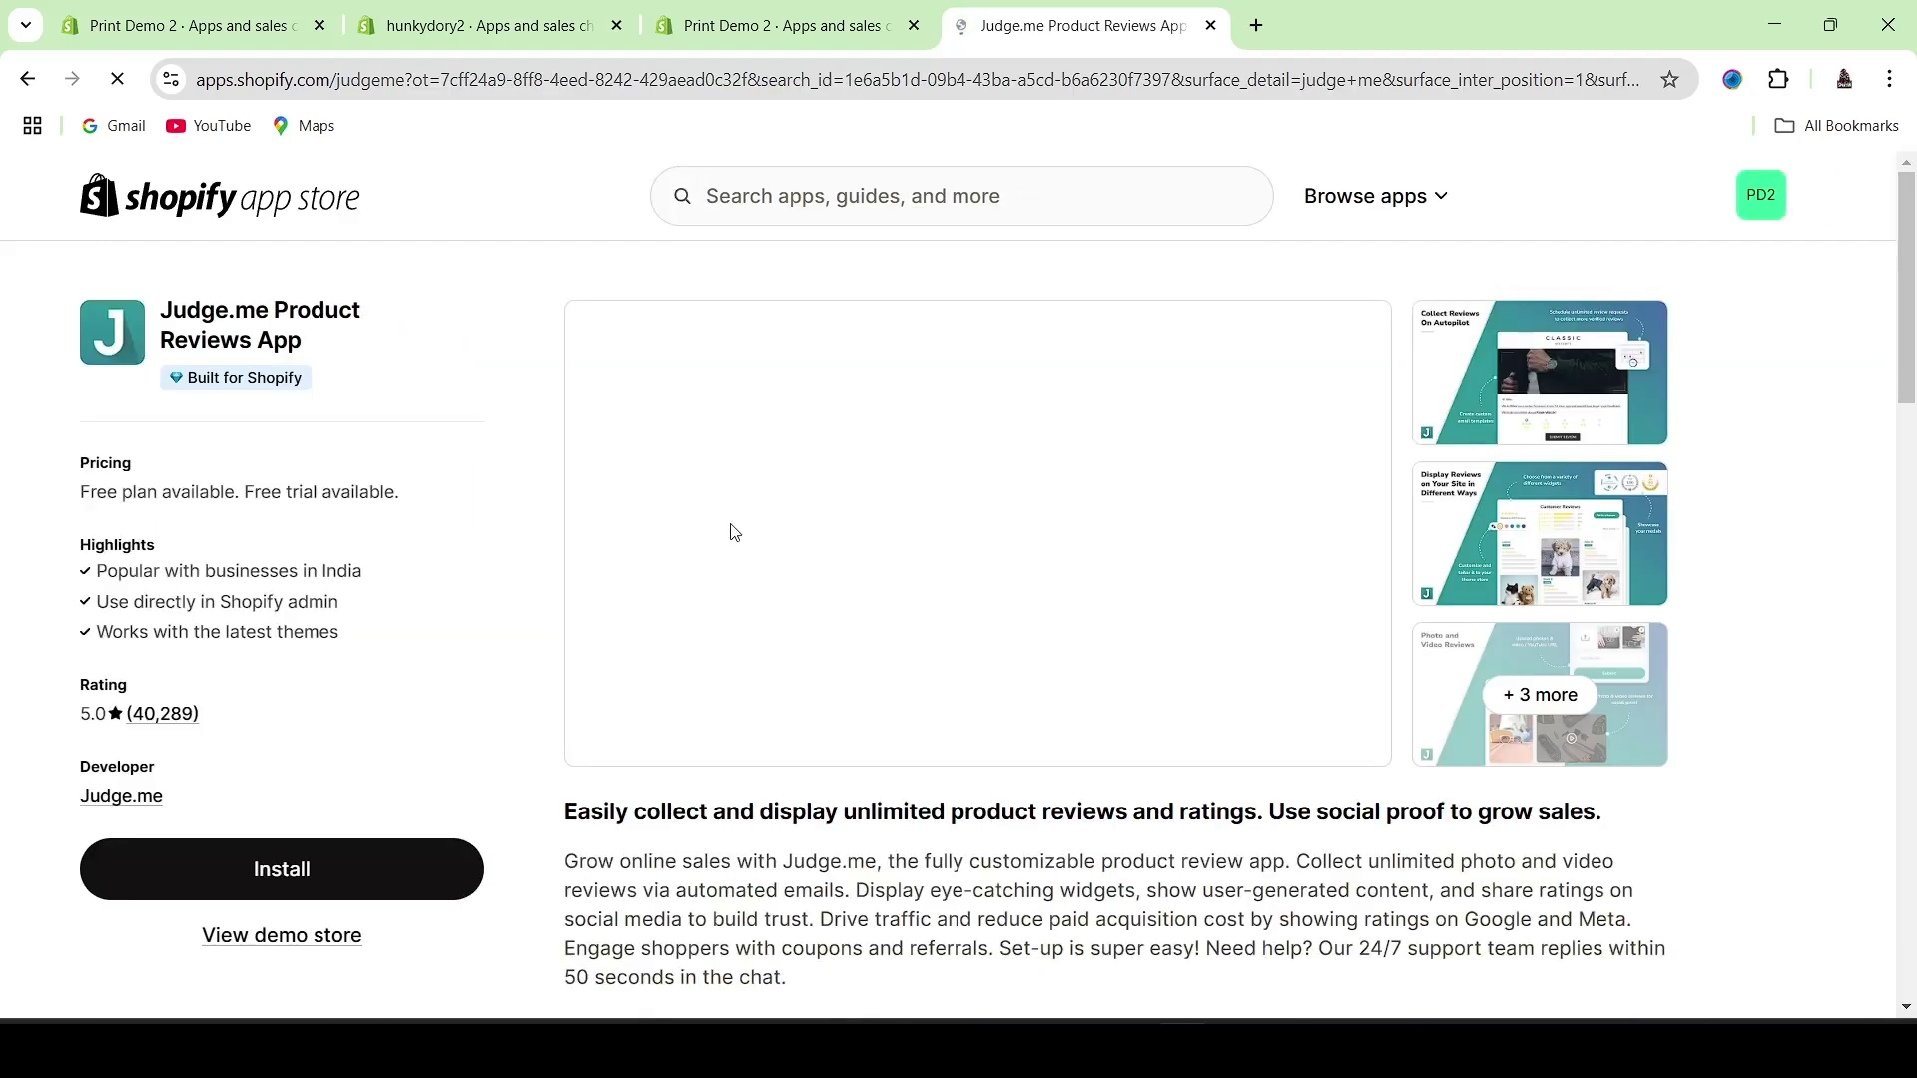
{"action": "left_click", "coordinate": [255, 867]}
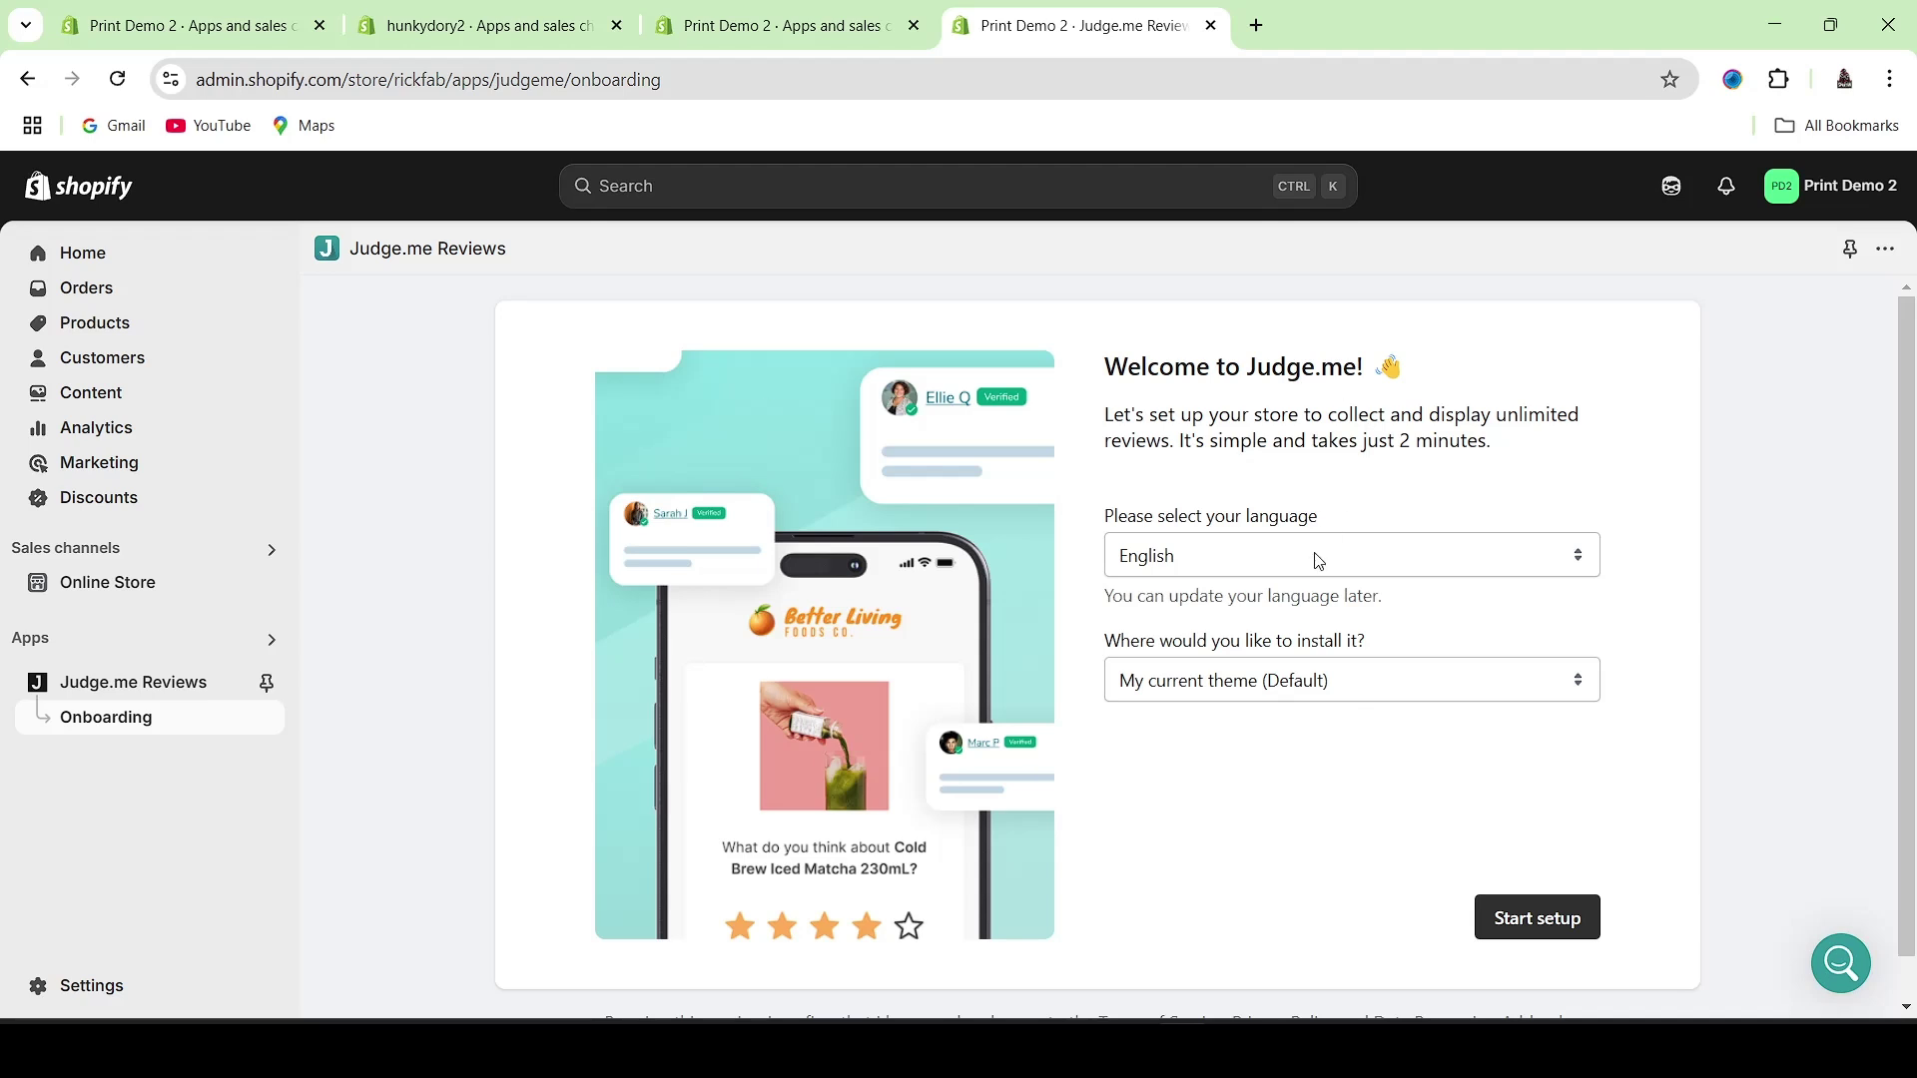
- Start the Judge.me setup in English with My current theme (Default) as the installation target
{"action": "left_click", "coordinate": [1248, 685]}
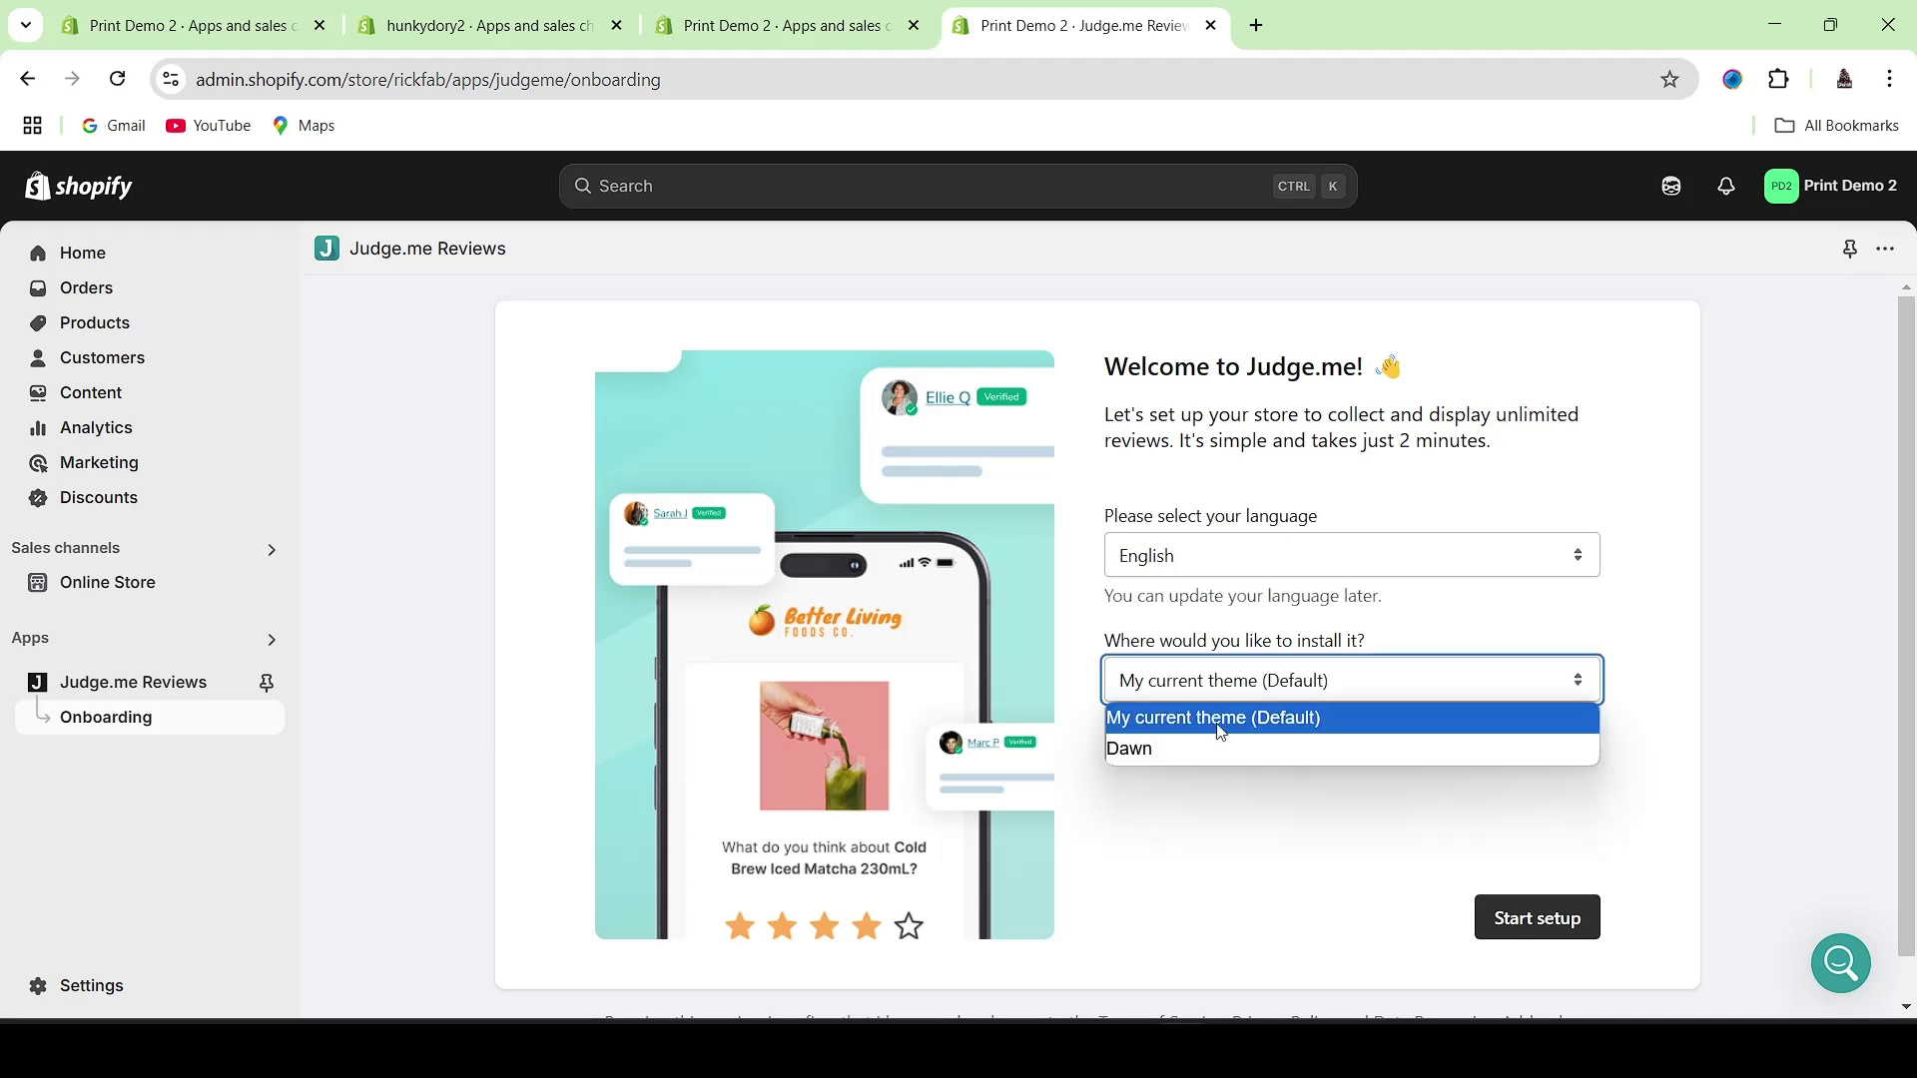
{"action": "left_click", "coordinate": [1298, 789]}
{"action": "left_click", "coordinate": [1291, 676]}
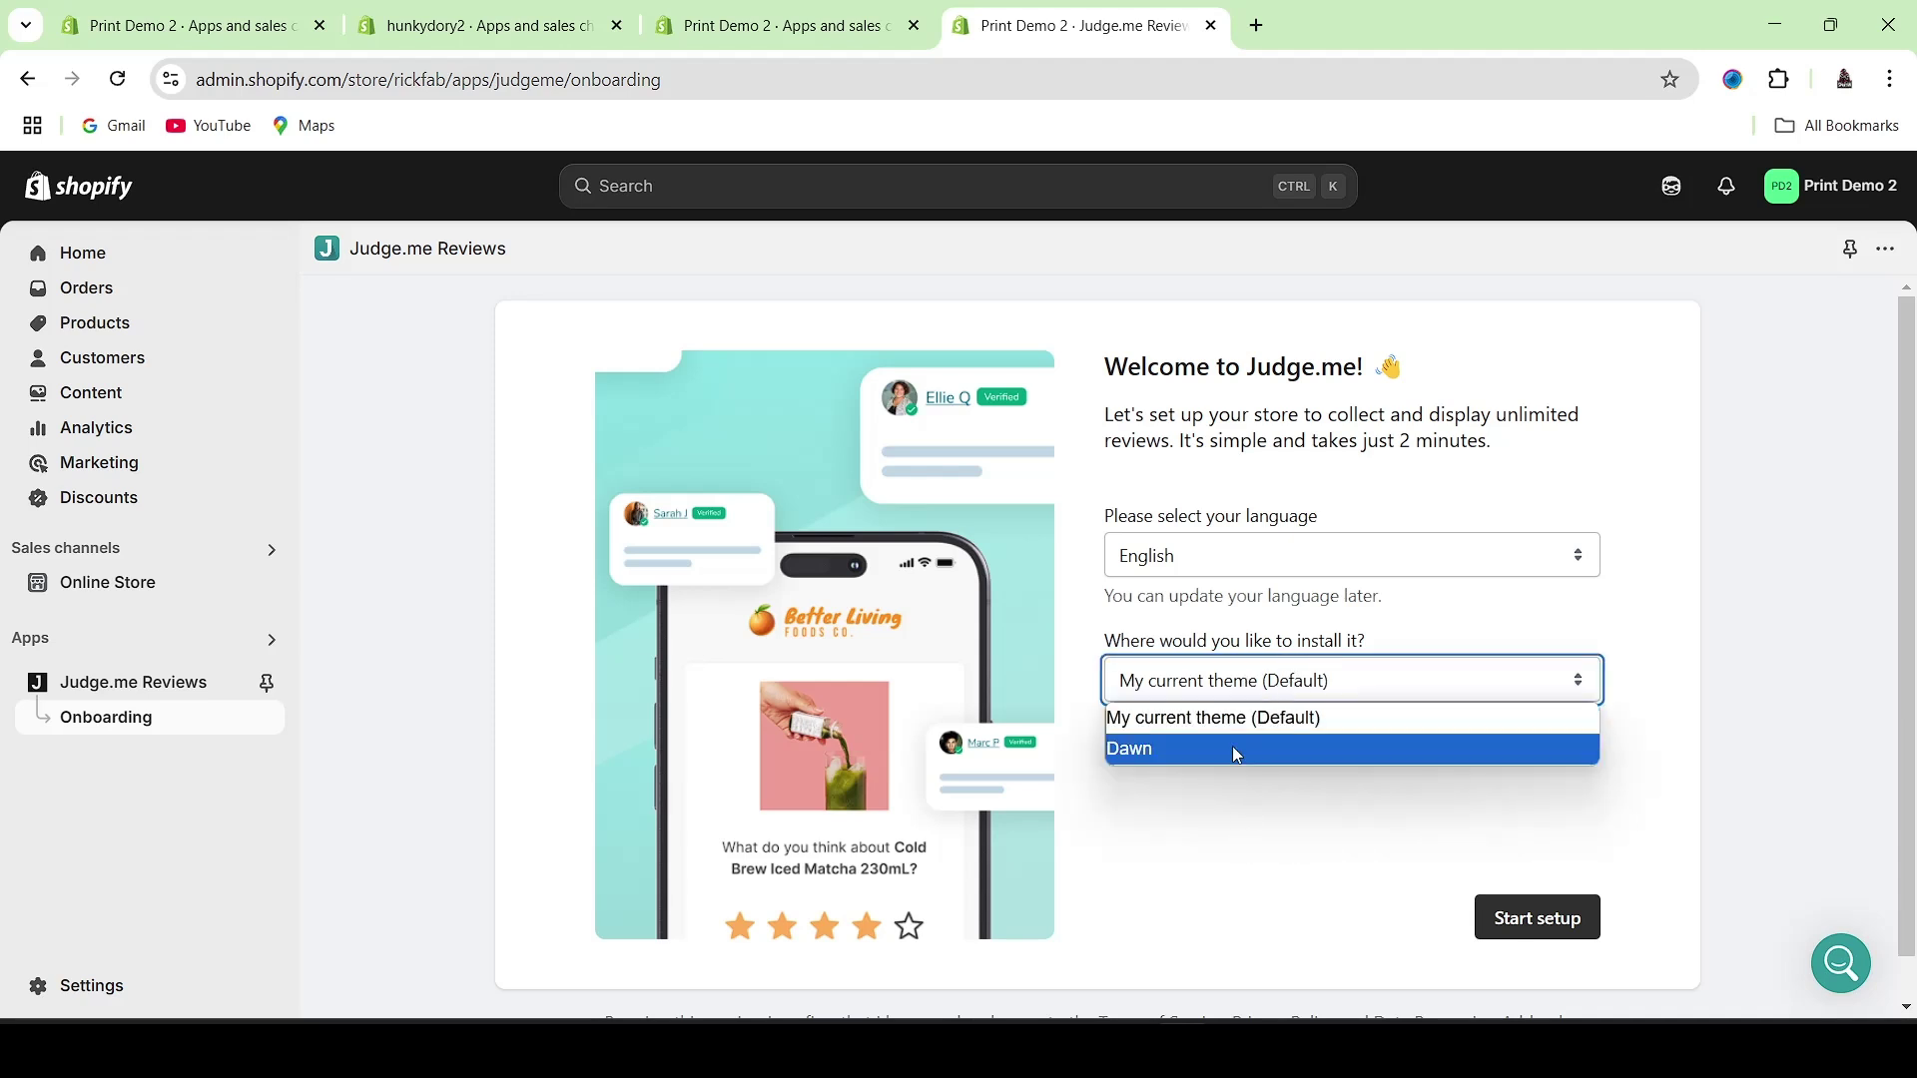
{"action": "left_click", "coordinate": [1257, 813]}
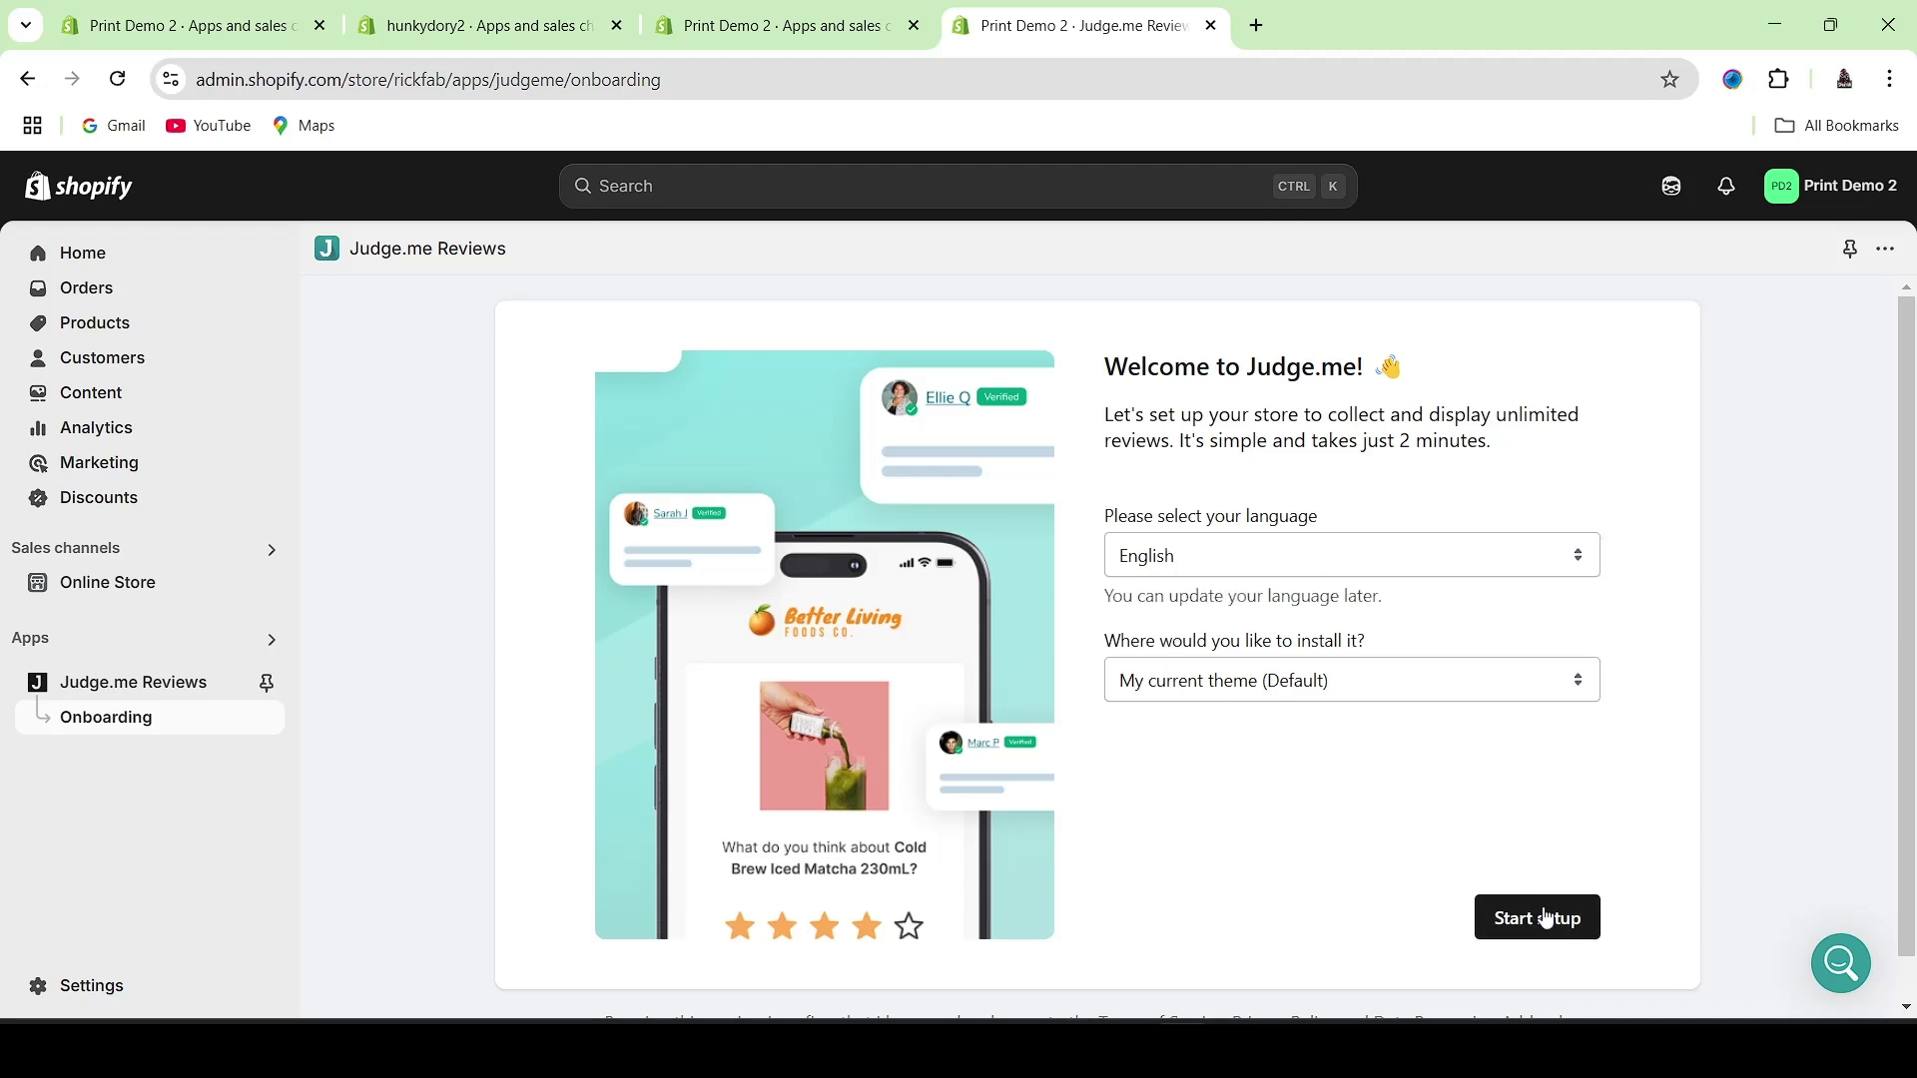
{"action": "left_click", "coordinate": [1482, 906]}
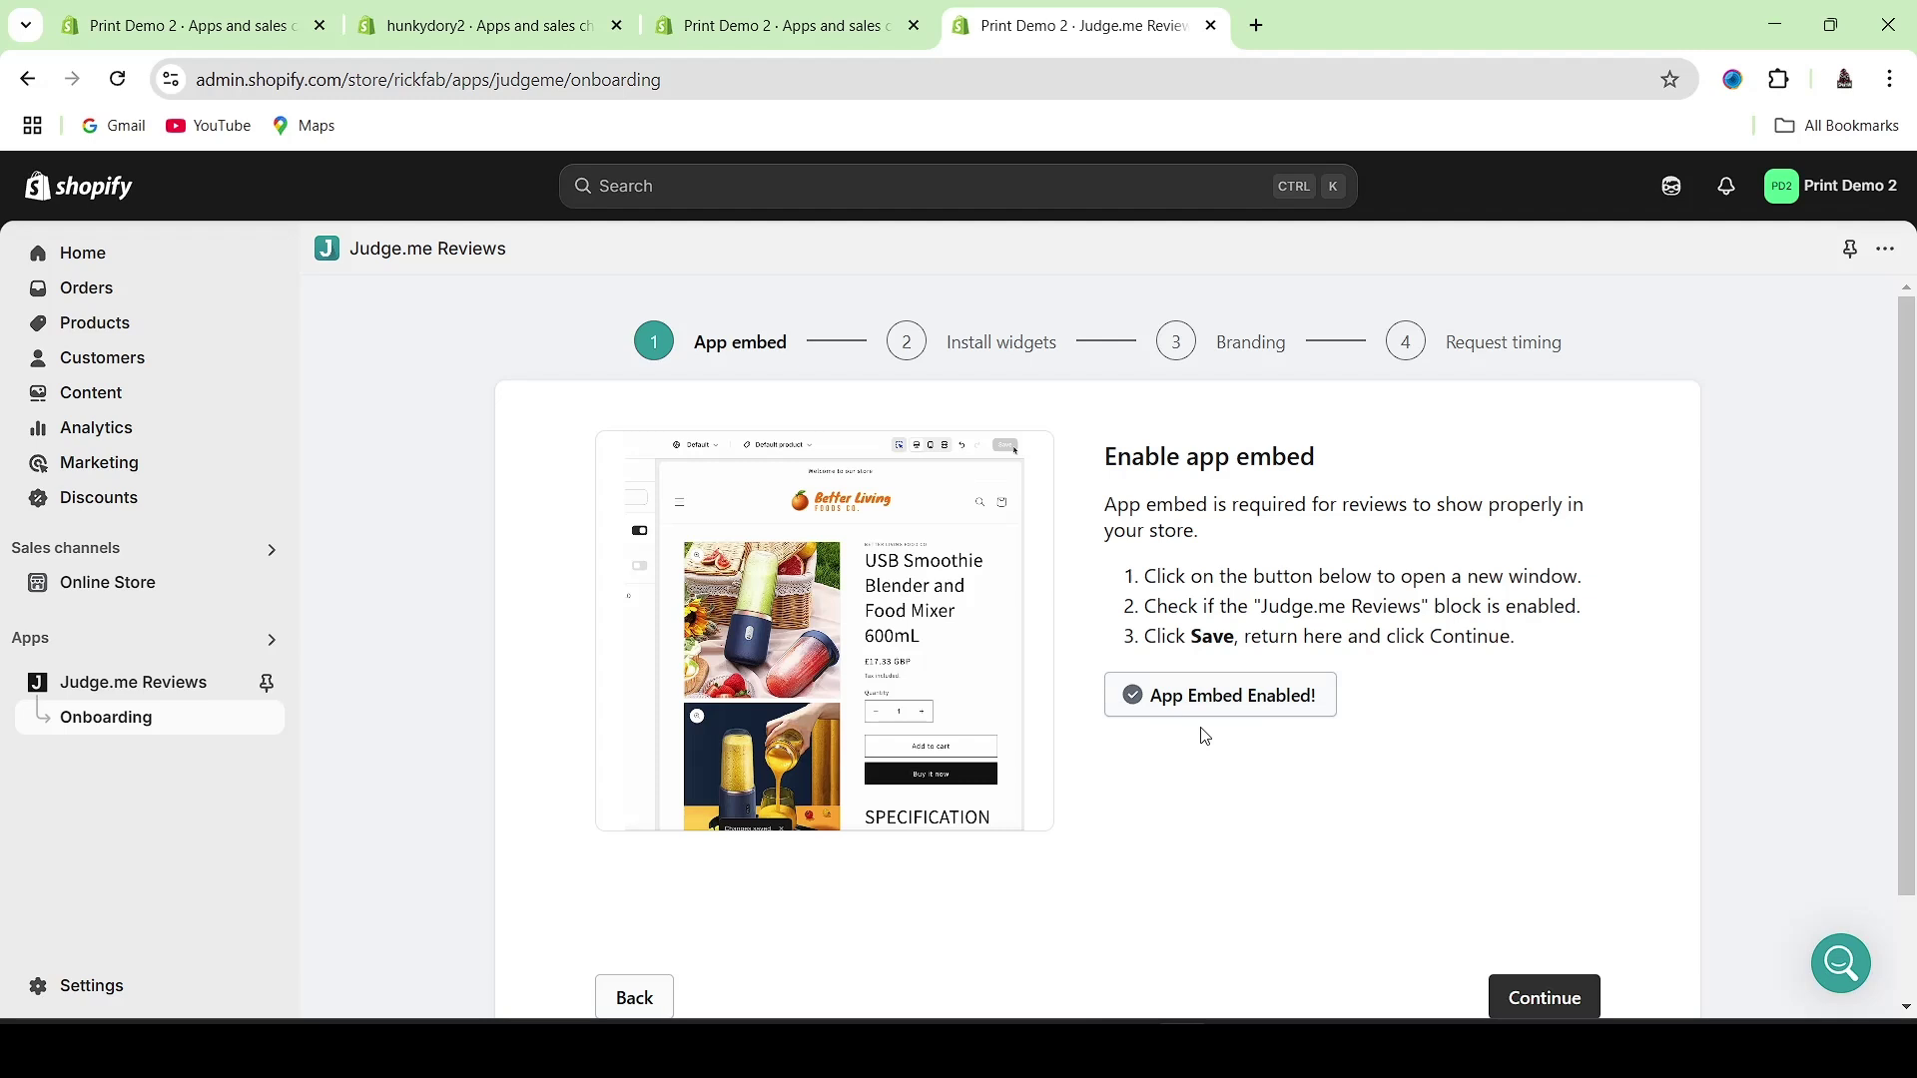
- Check the Judge.me app embed in the theme editor and return to the onboarding at its Install widgets stage
{"action": "left_click", "coordinate": [1168, 699]}
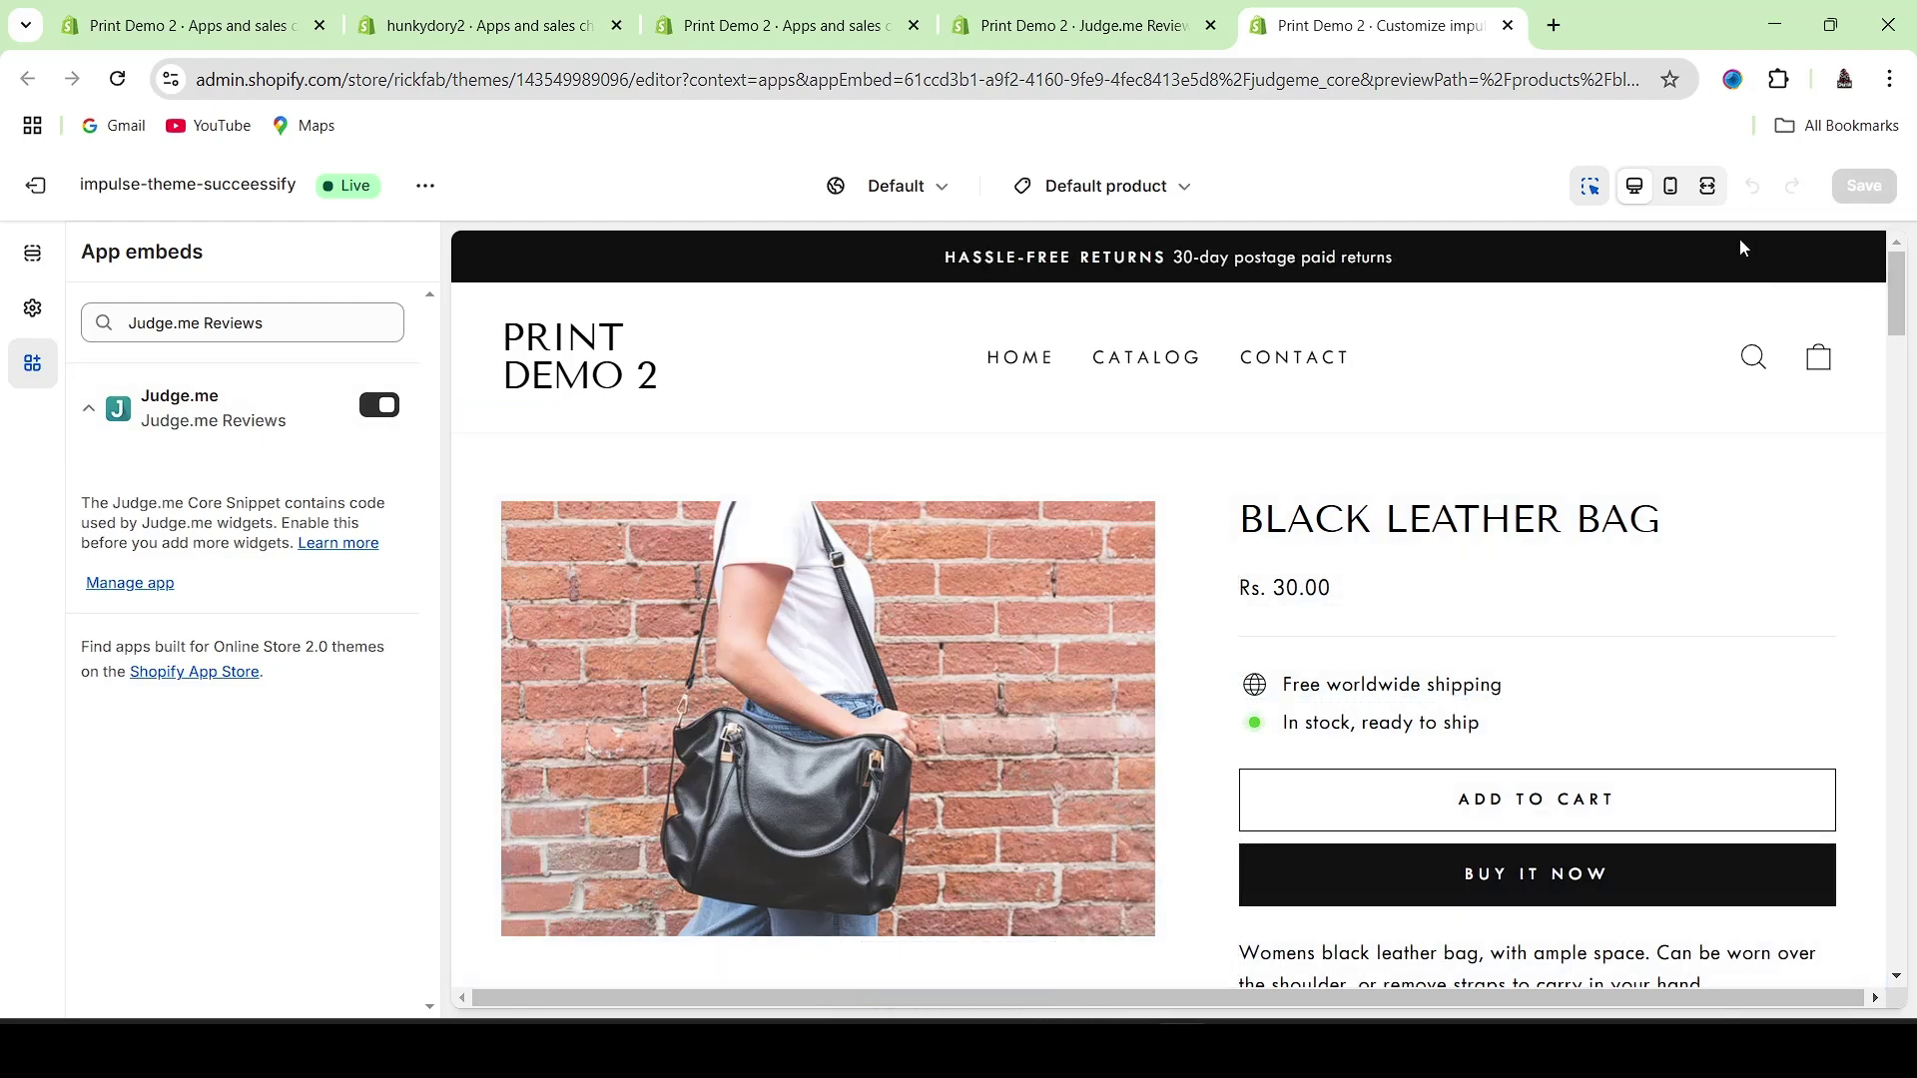
{"action": "left_click", "coordinate": [1088, 14]}
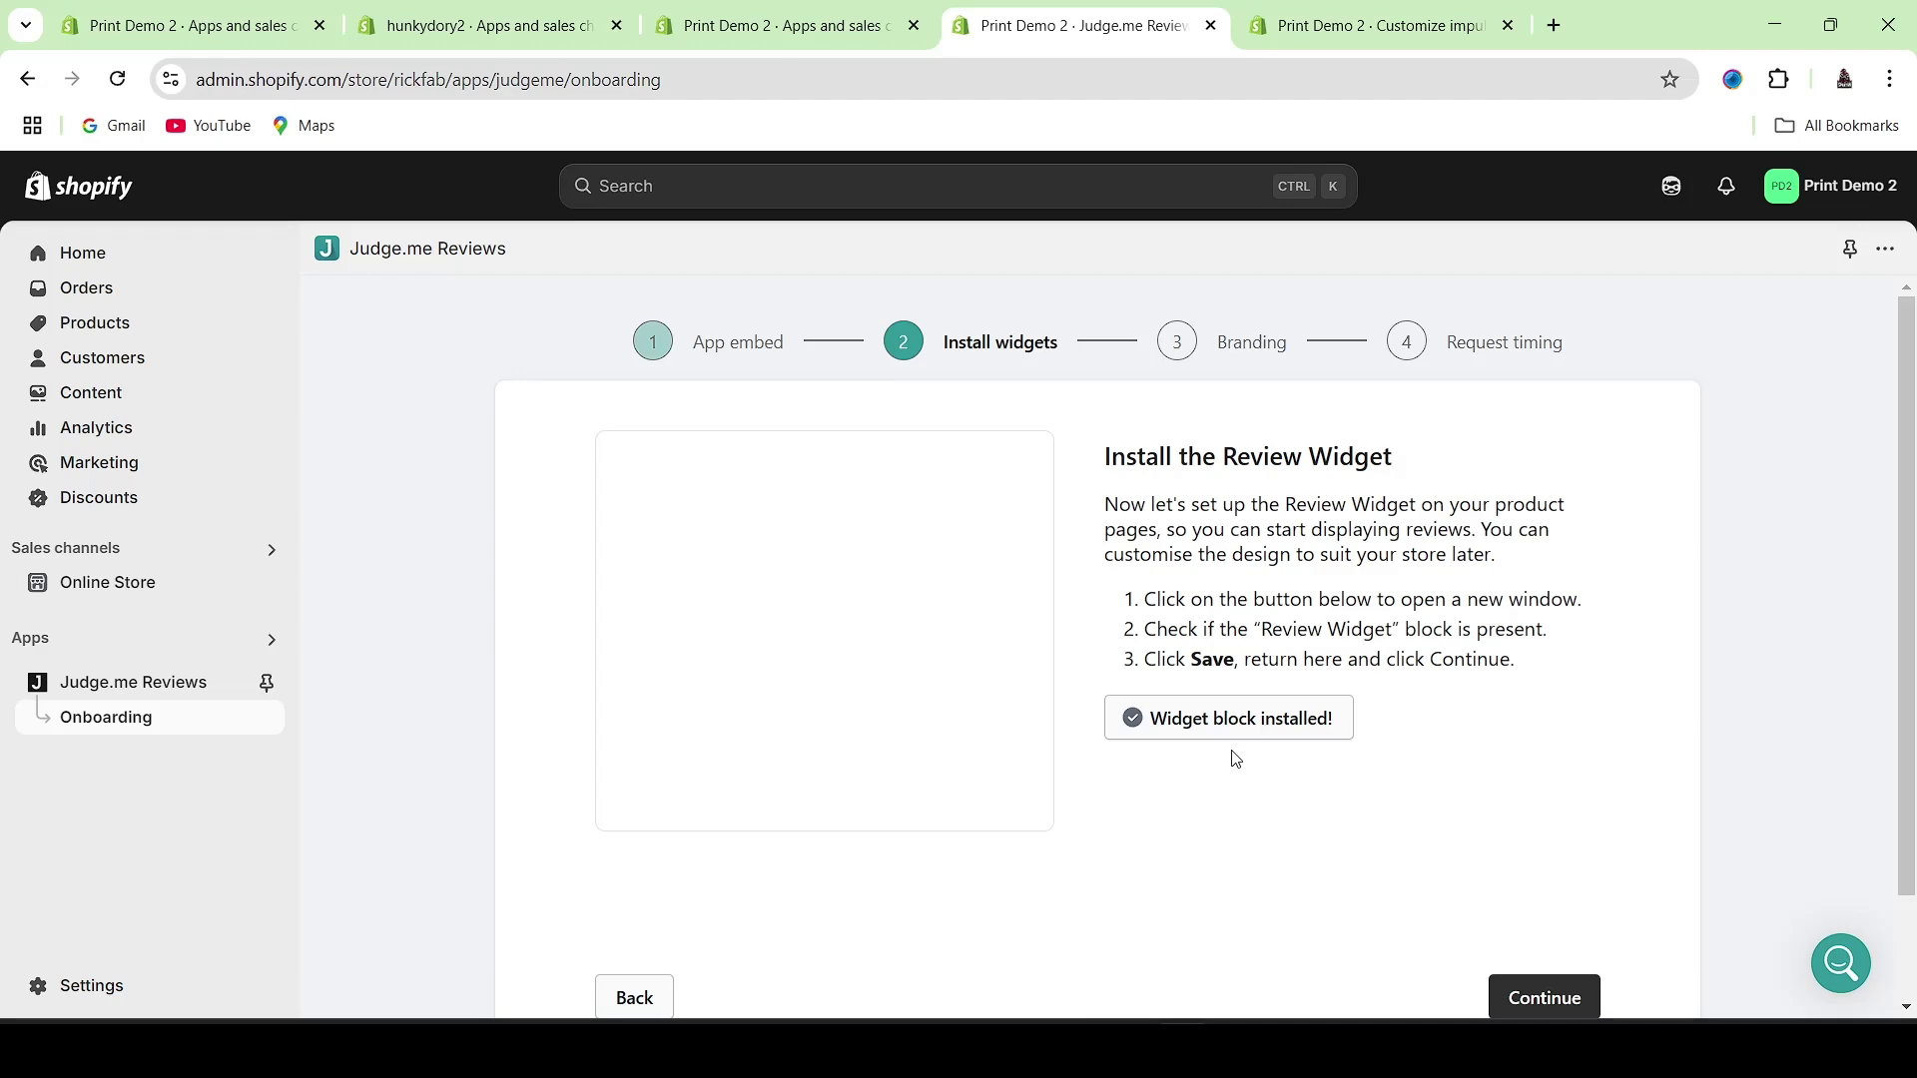
{"action": "left_click", "coordinate": [1260, 8]}
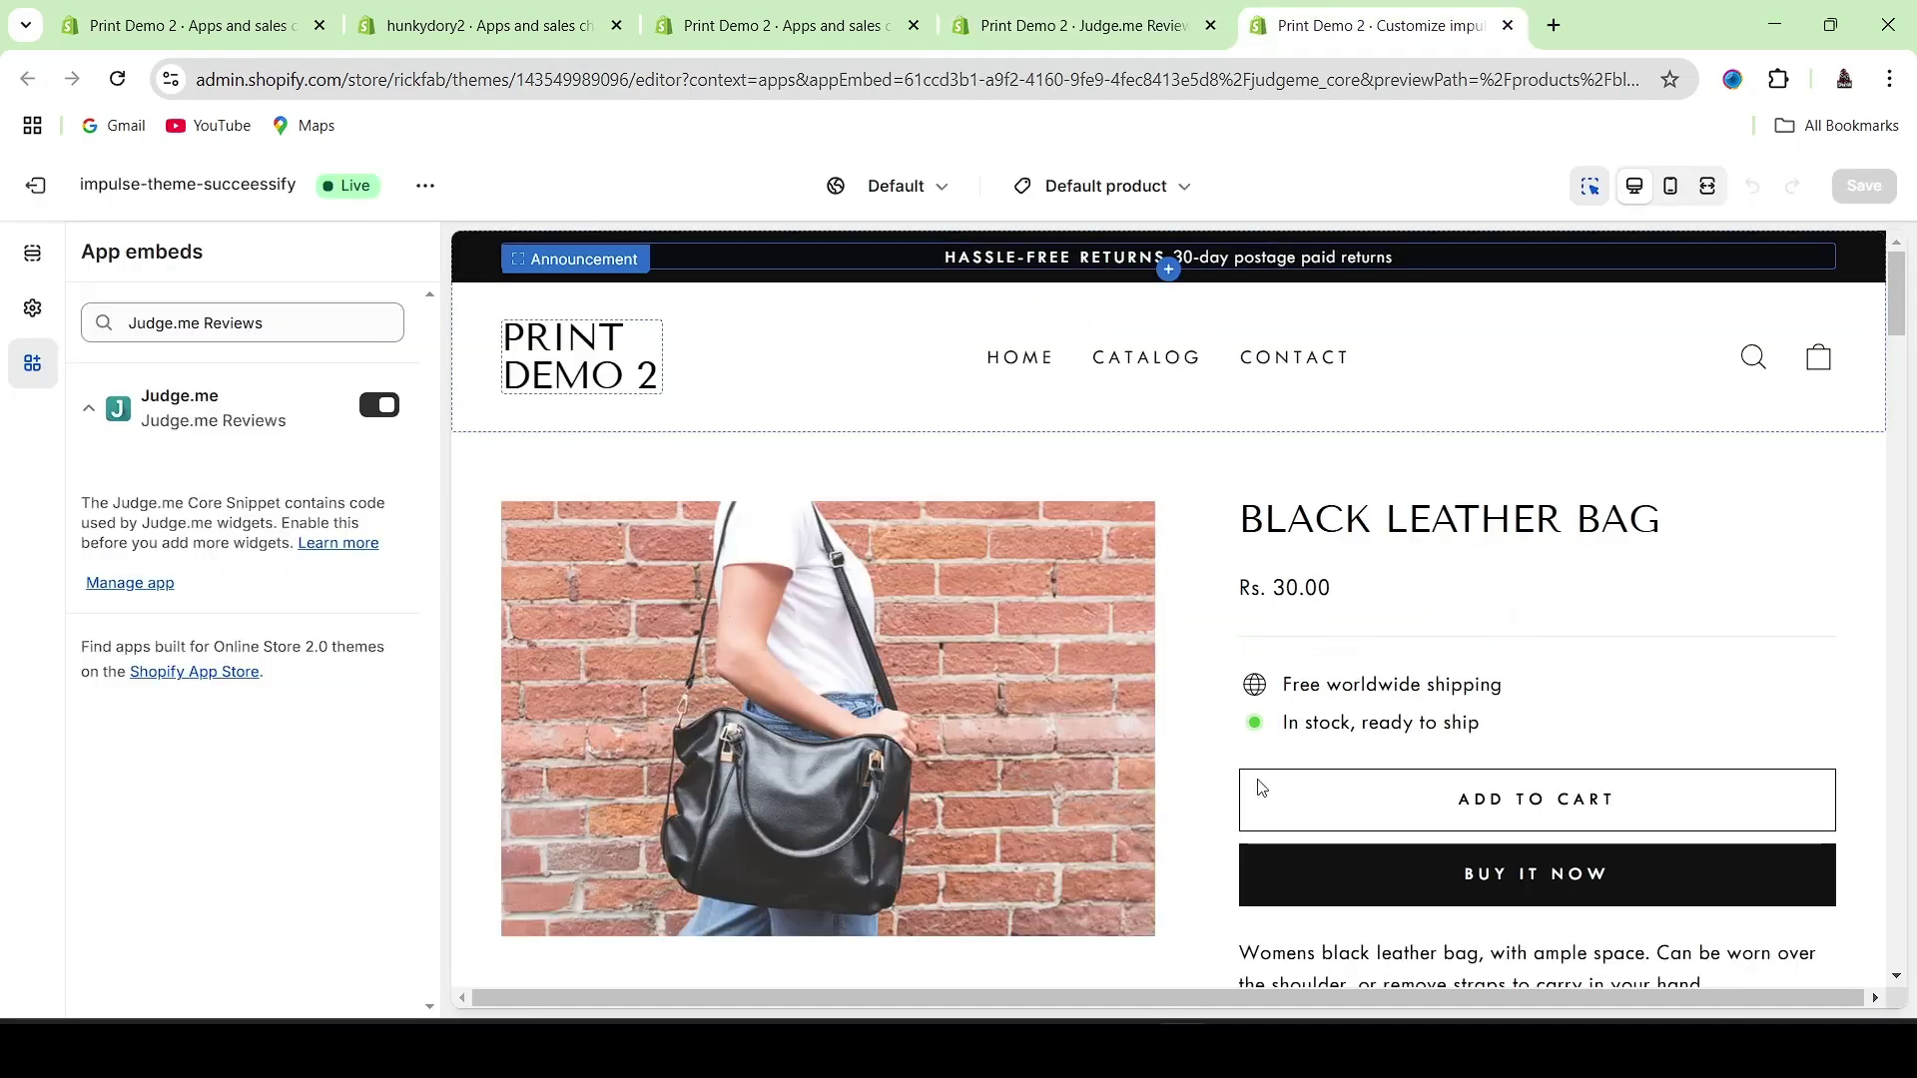
{"action": "key", "text": "ctrl+shift+Tab"}
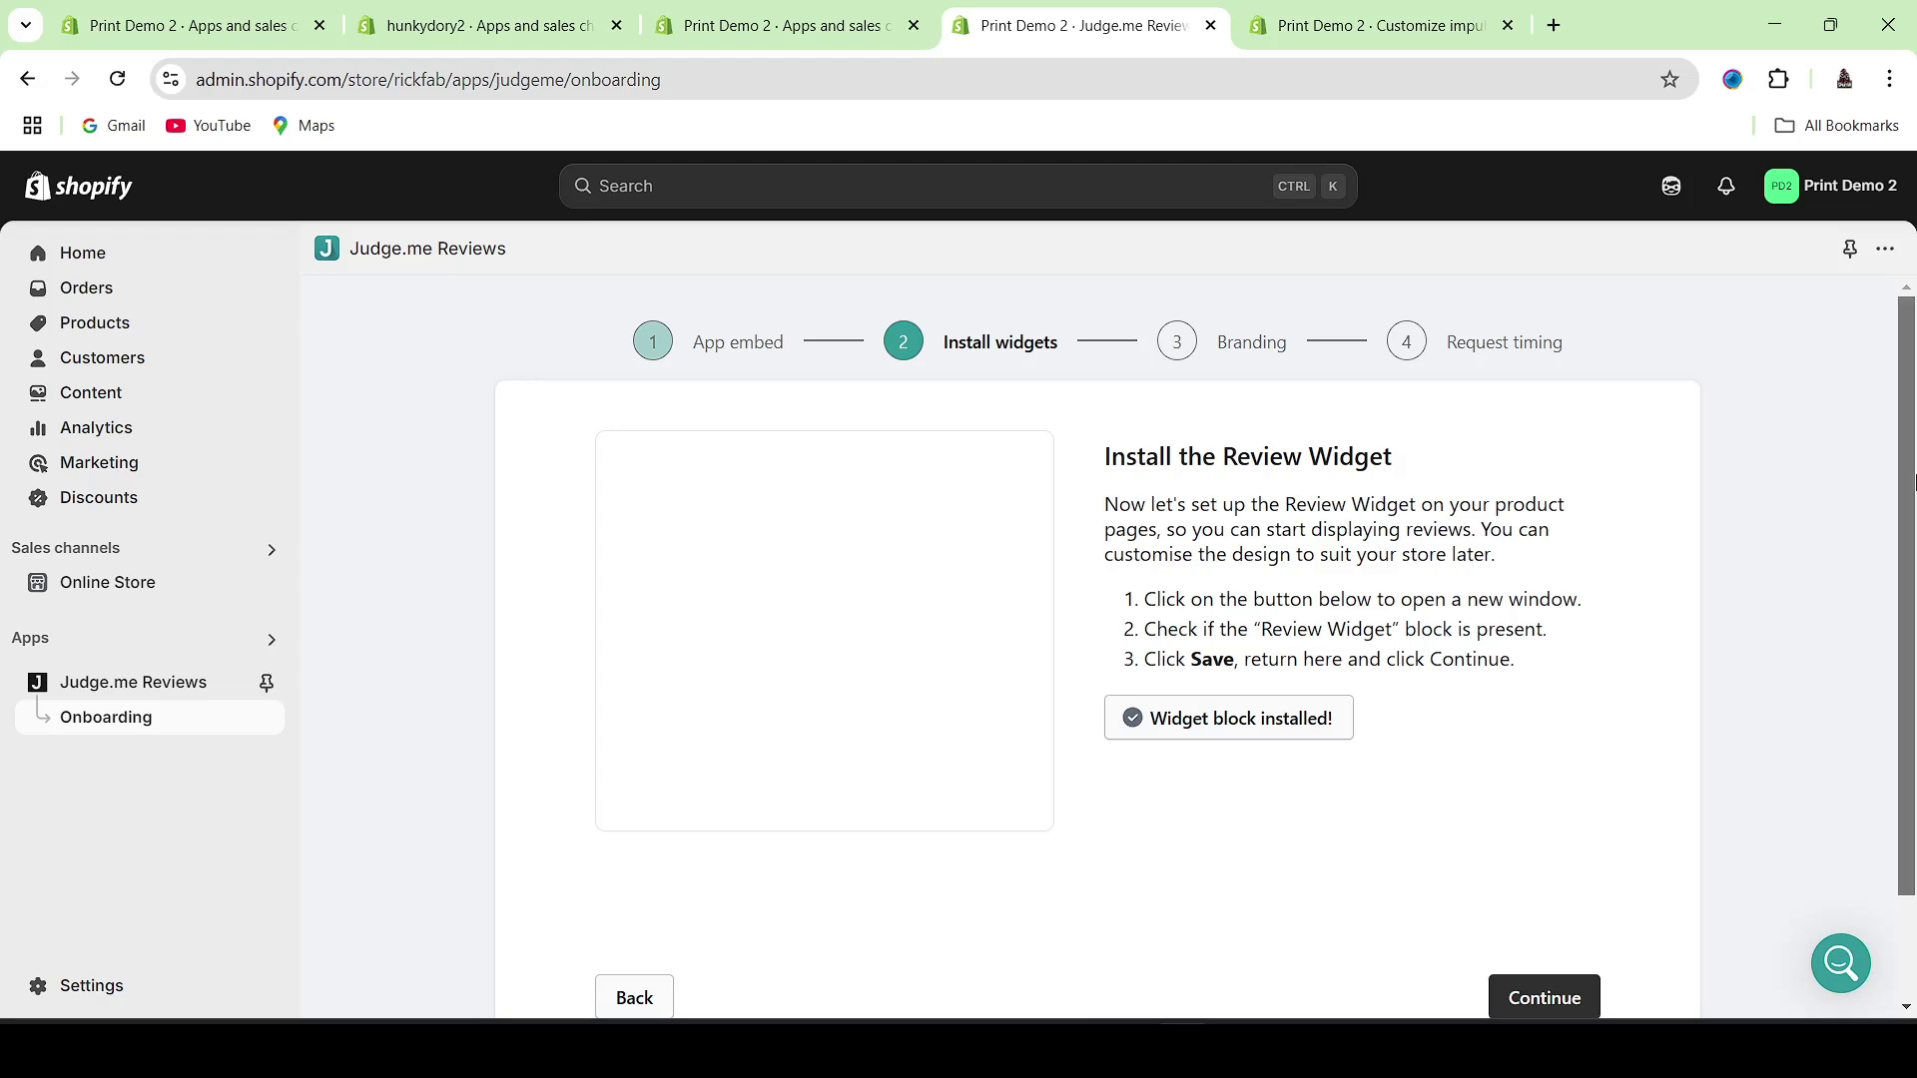
- Continue the onboarding through the Review Widget and Star Ratings Badge installation to the branding stage
{"action": "scroll", "coordinate": [1298, 783], "scroll_direction": "down", "scroll_amount": 1}
{"action": "left_click", "coordinate": [1537, 952]}
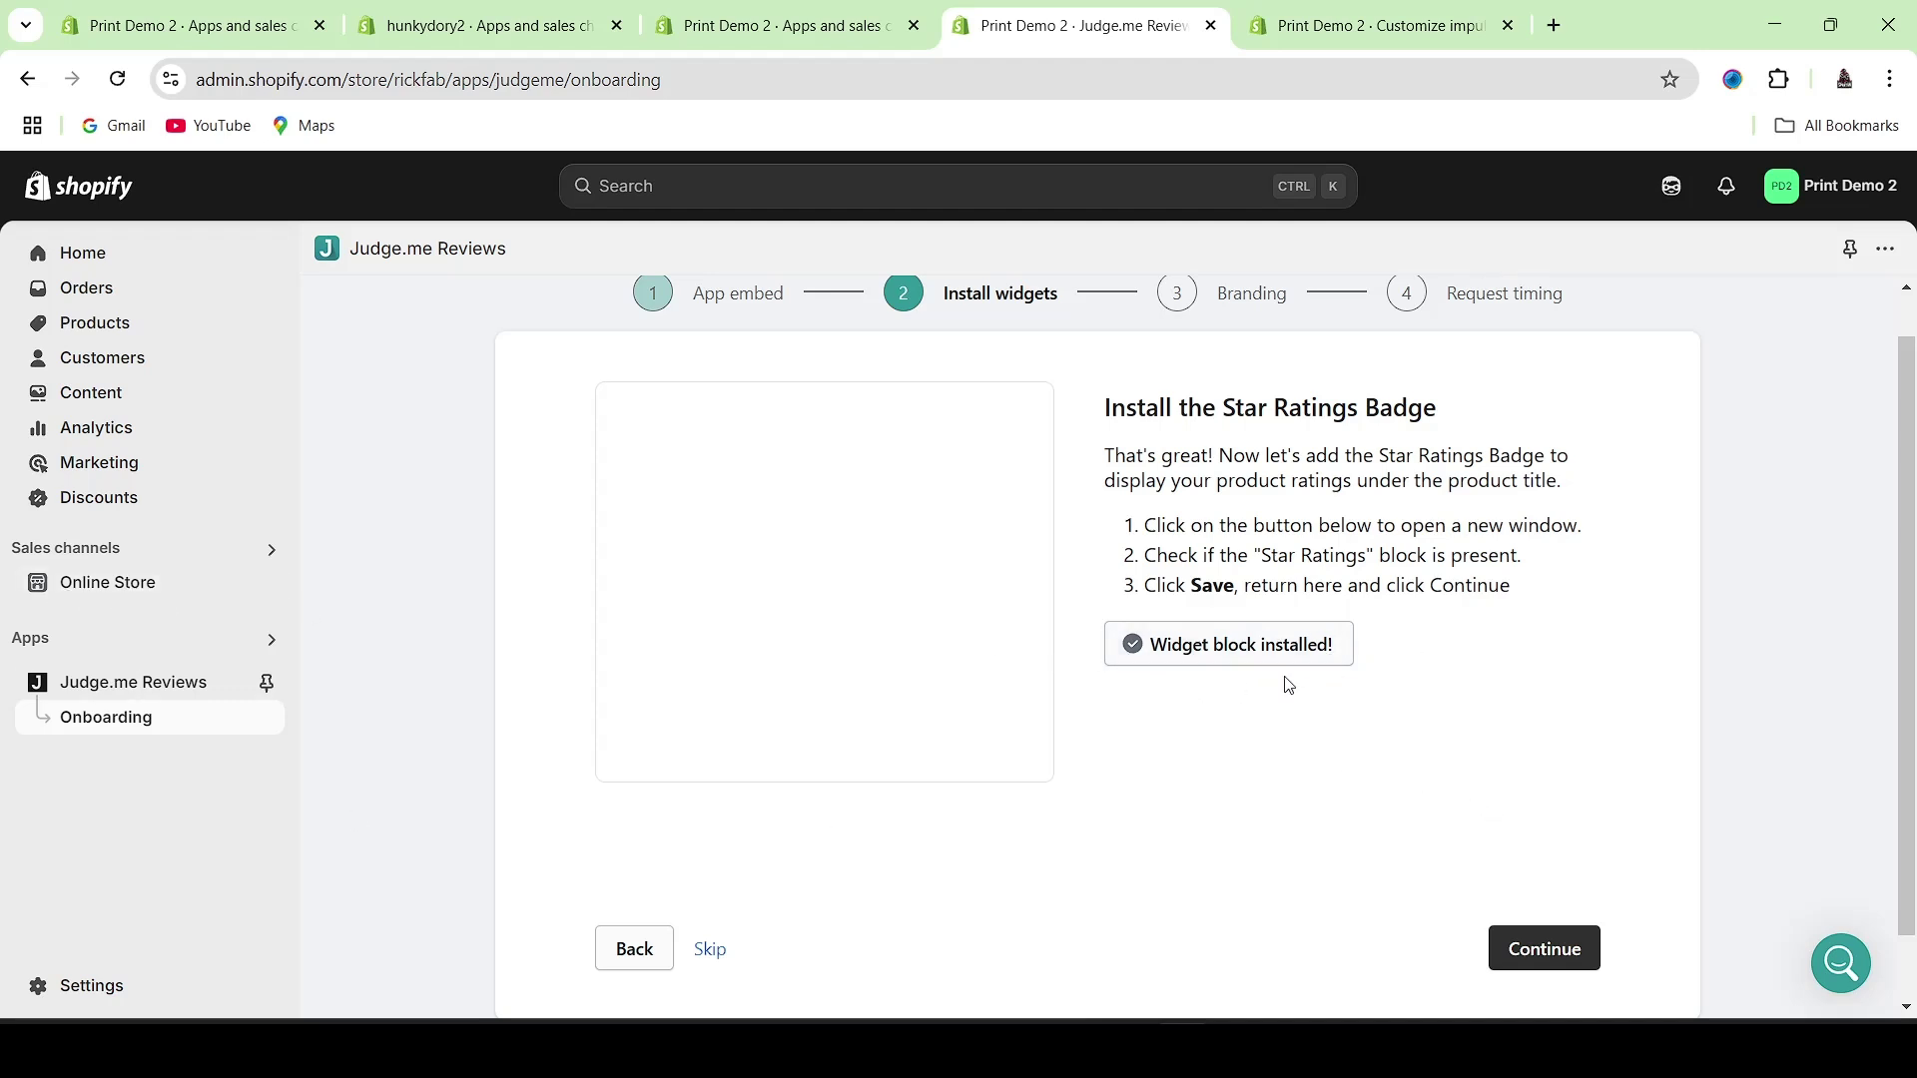
{"action": "left_click", "coordinate": [1554, 954]}
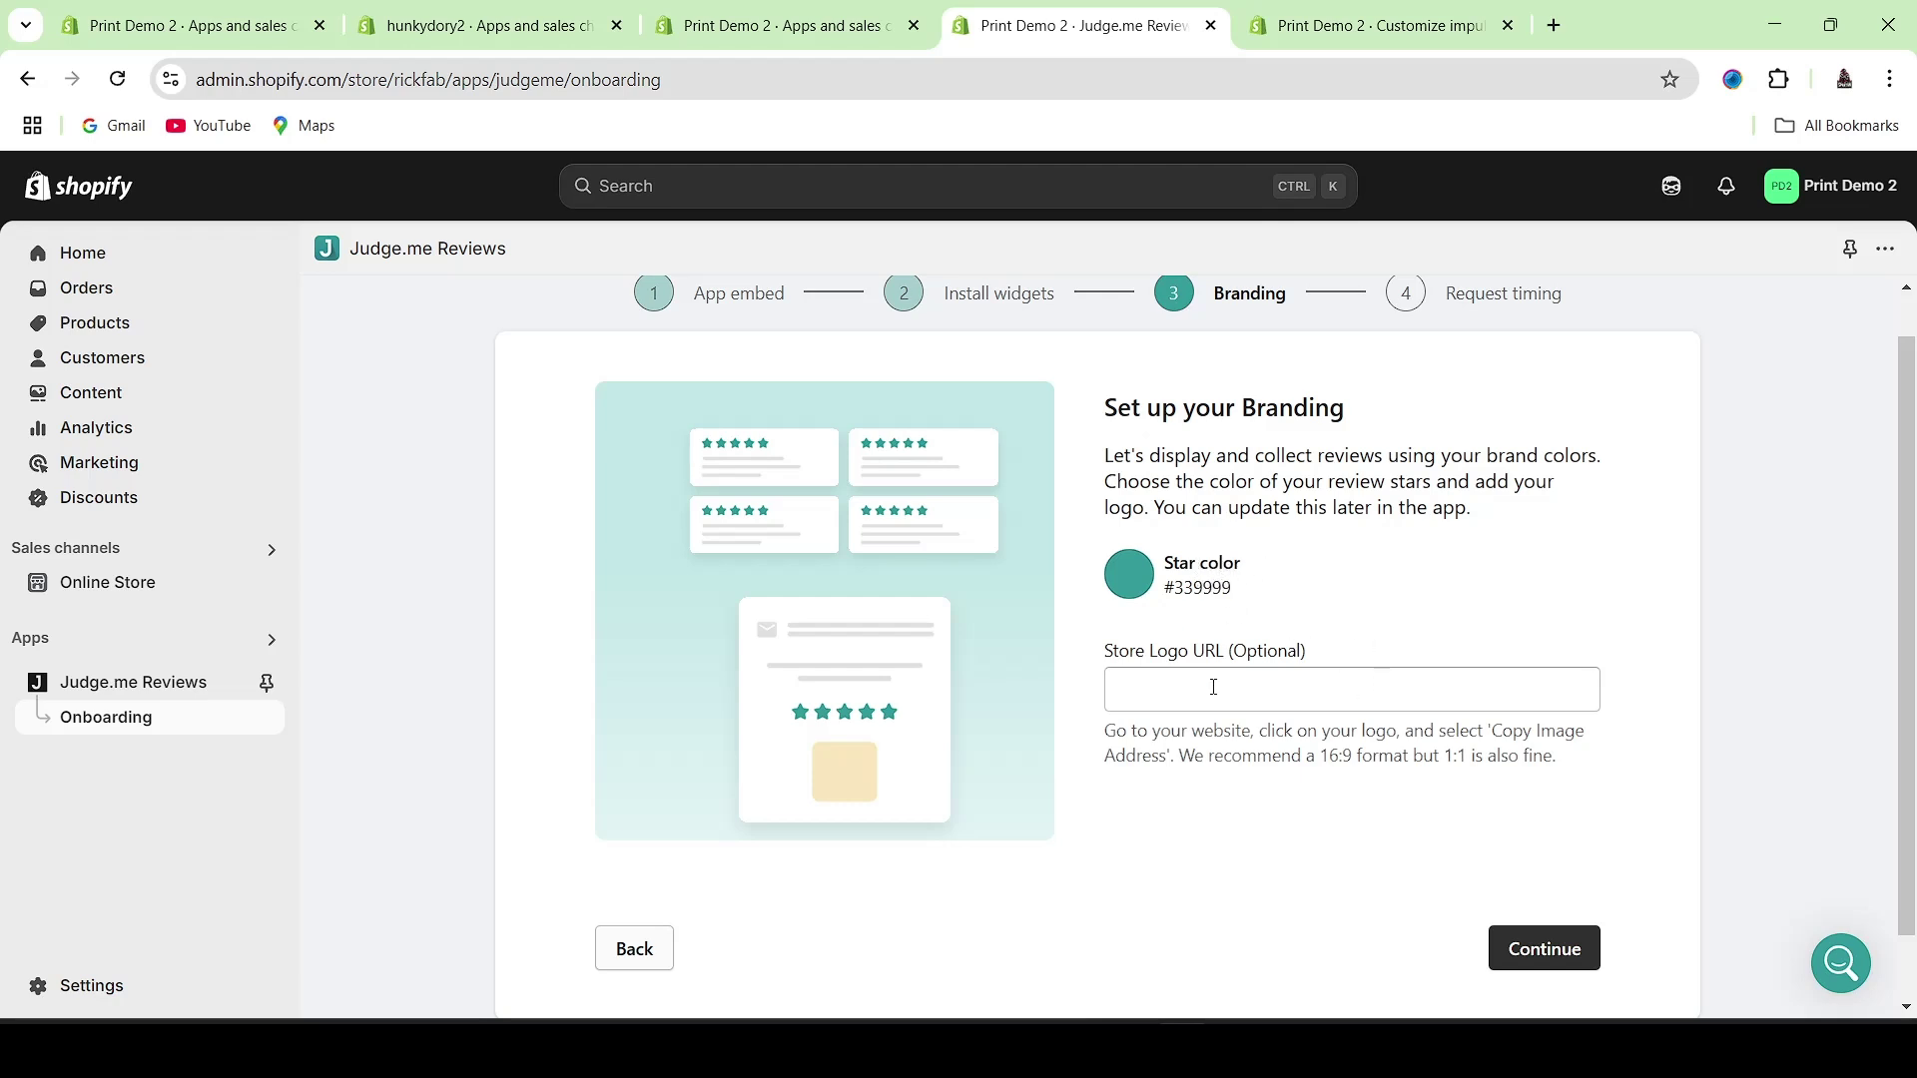
- Set the review star color to the near-black #070D0D in the branding settings
{"action": "left_click", "coordinate": [1129, 575]}
{"action": "left_click_drag", "start_coordinate": [1155, 662], "coordinate": [1222, 804]}
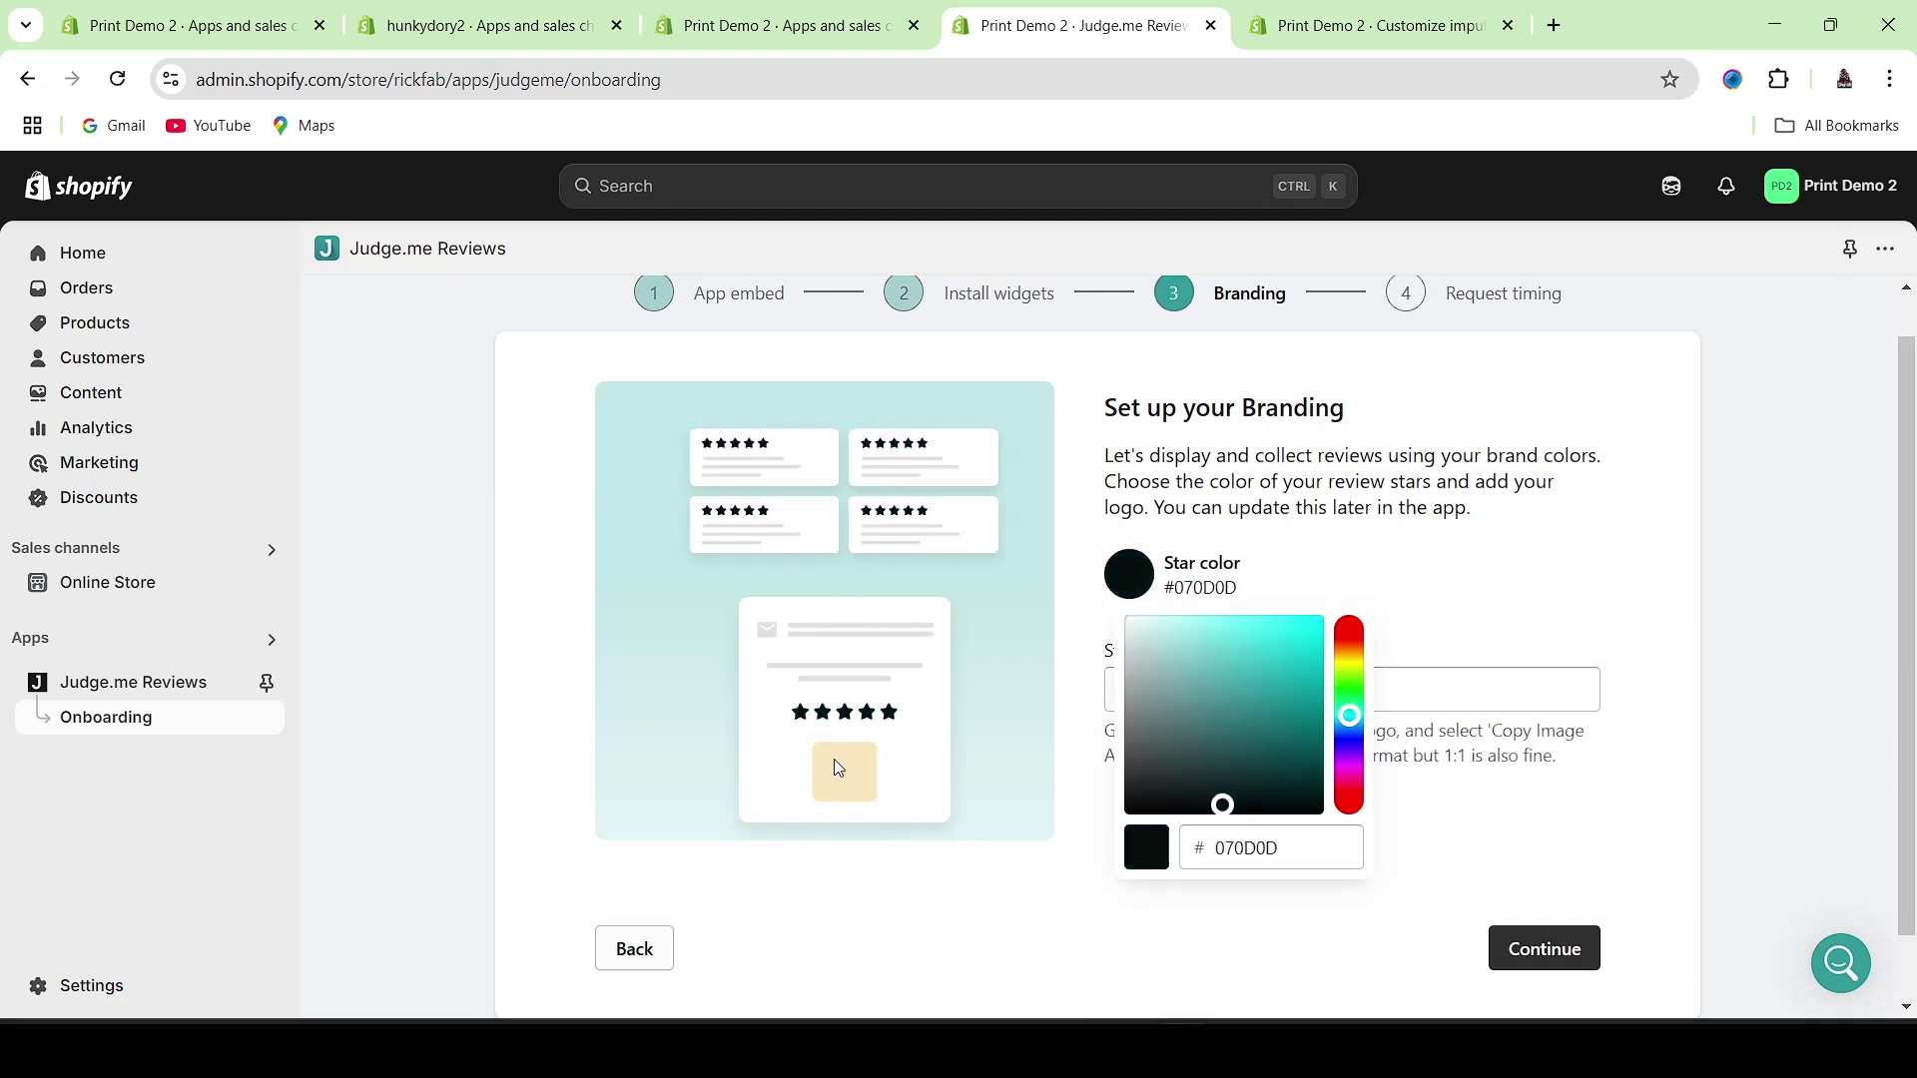
{"action": "left_click", "coordinate": [1548, 595]}
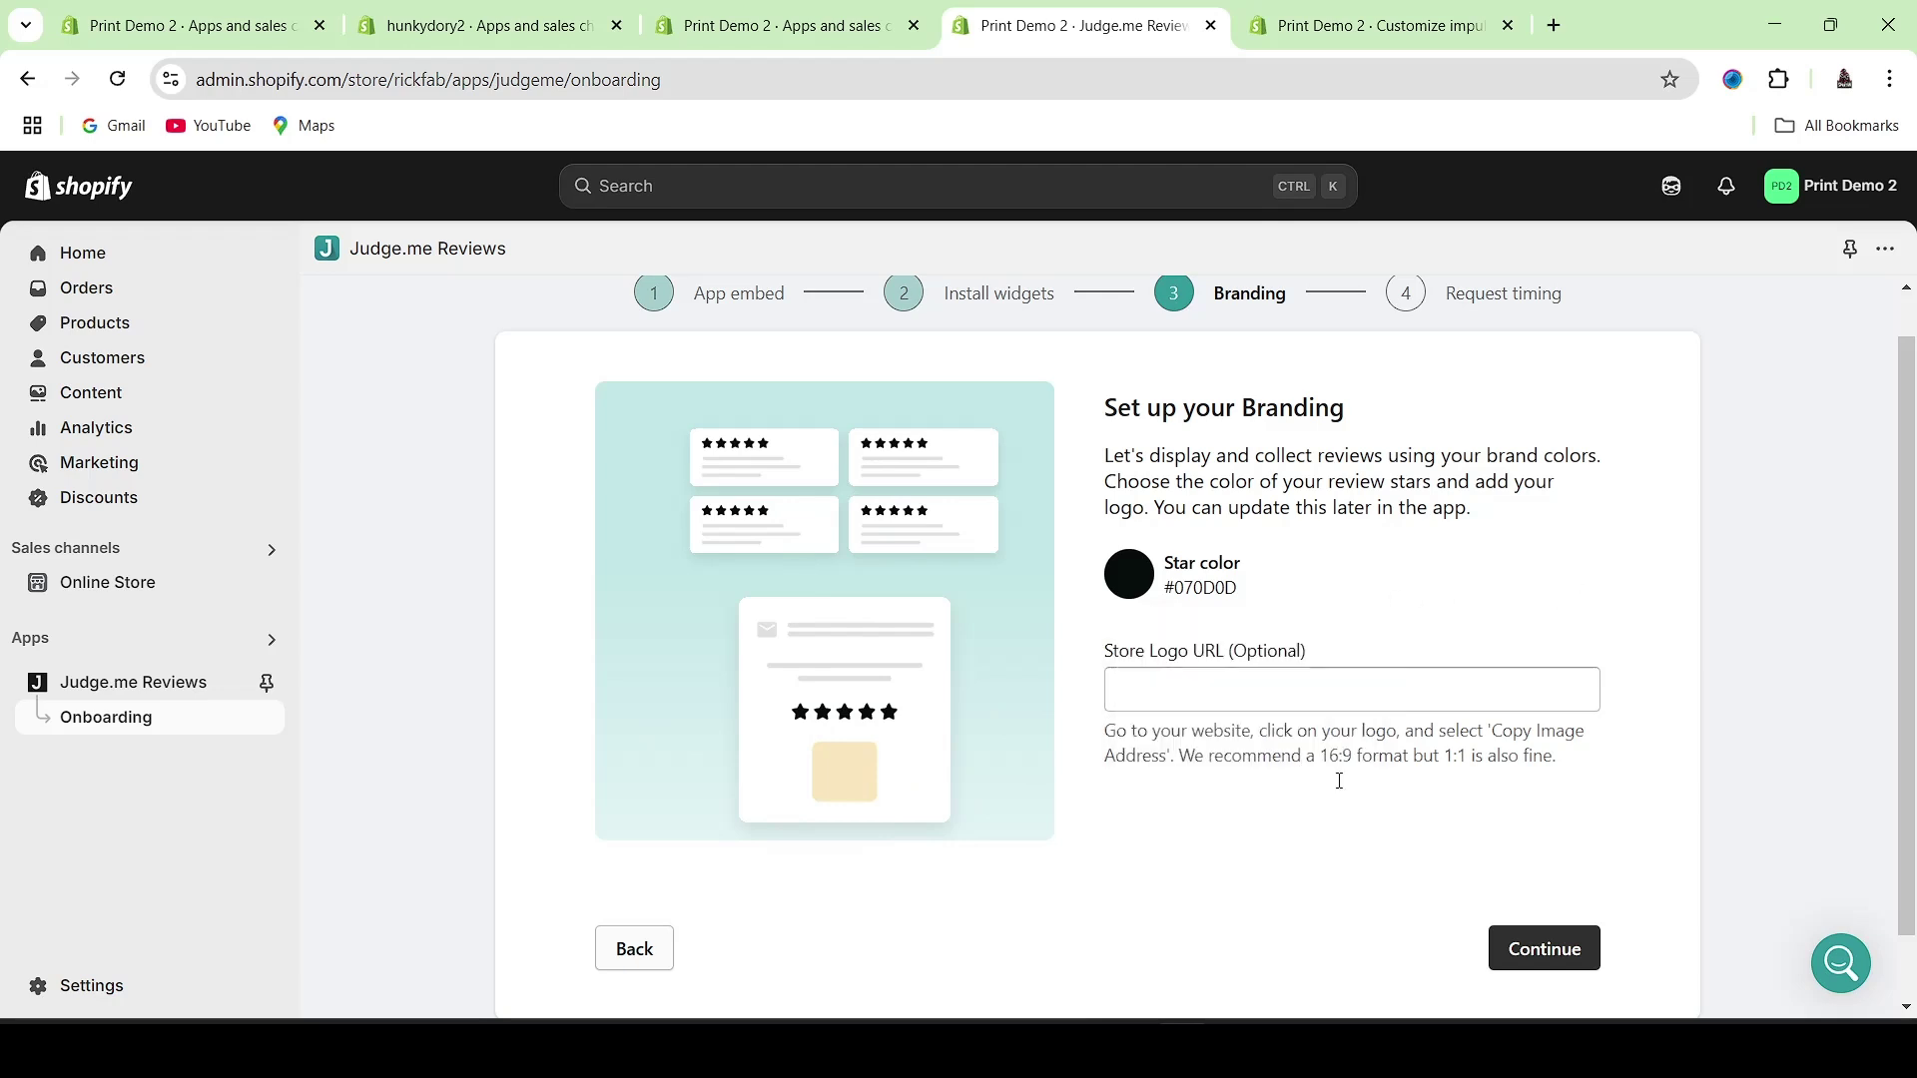
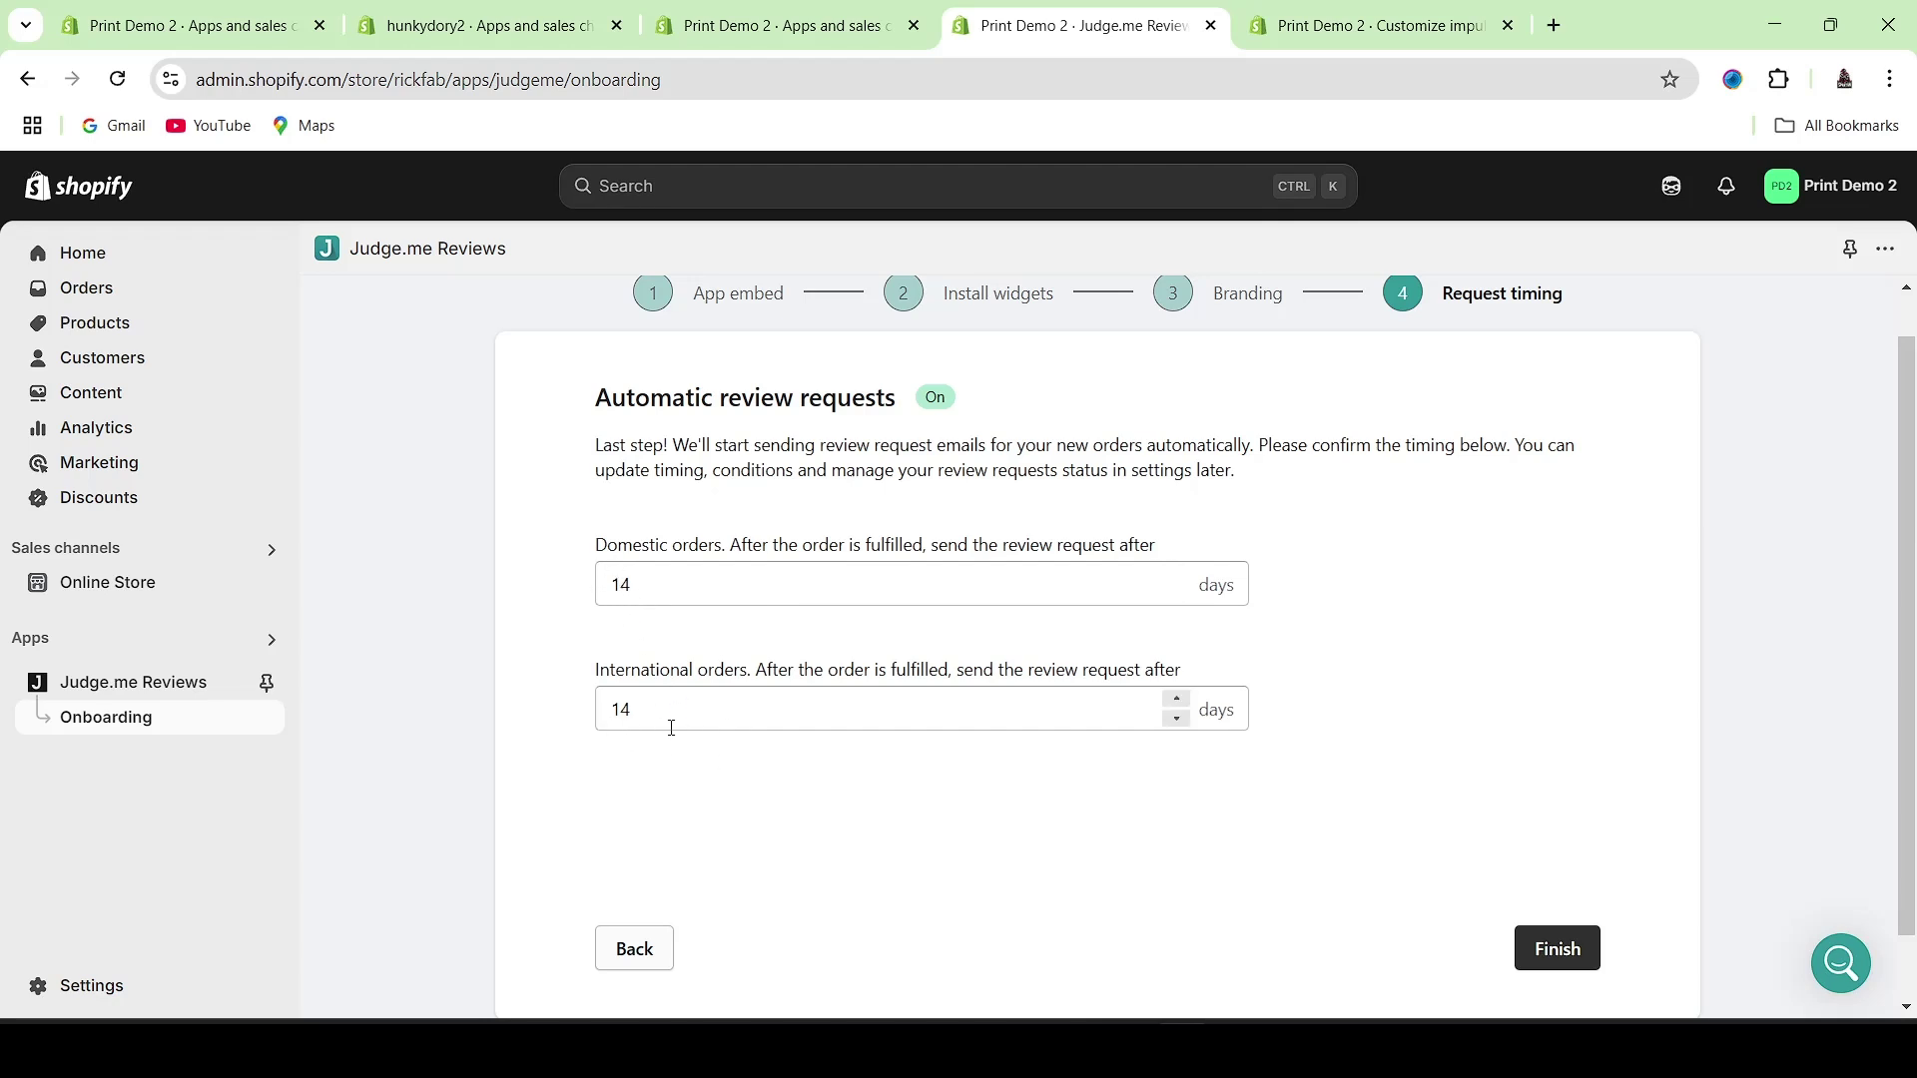
- Finish the onboarding with 14-day review requests for domestic and international orders, then open the Judge.me dashboard and collapse its setup checklist
{"action": "left_click", "coordinate": [1557, 952]}
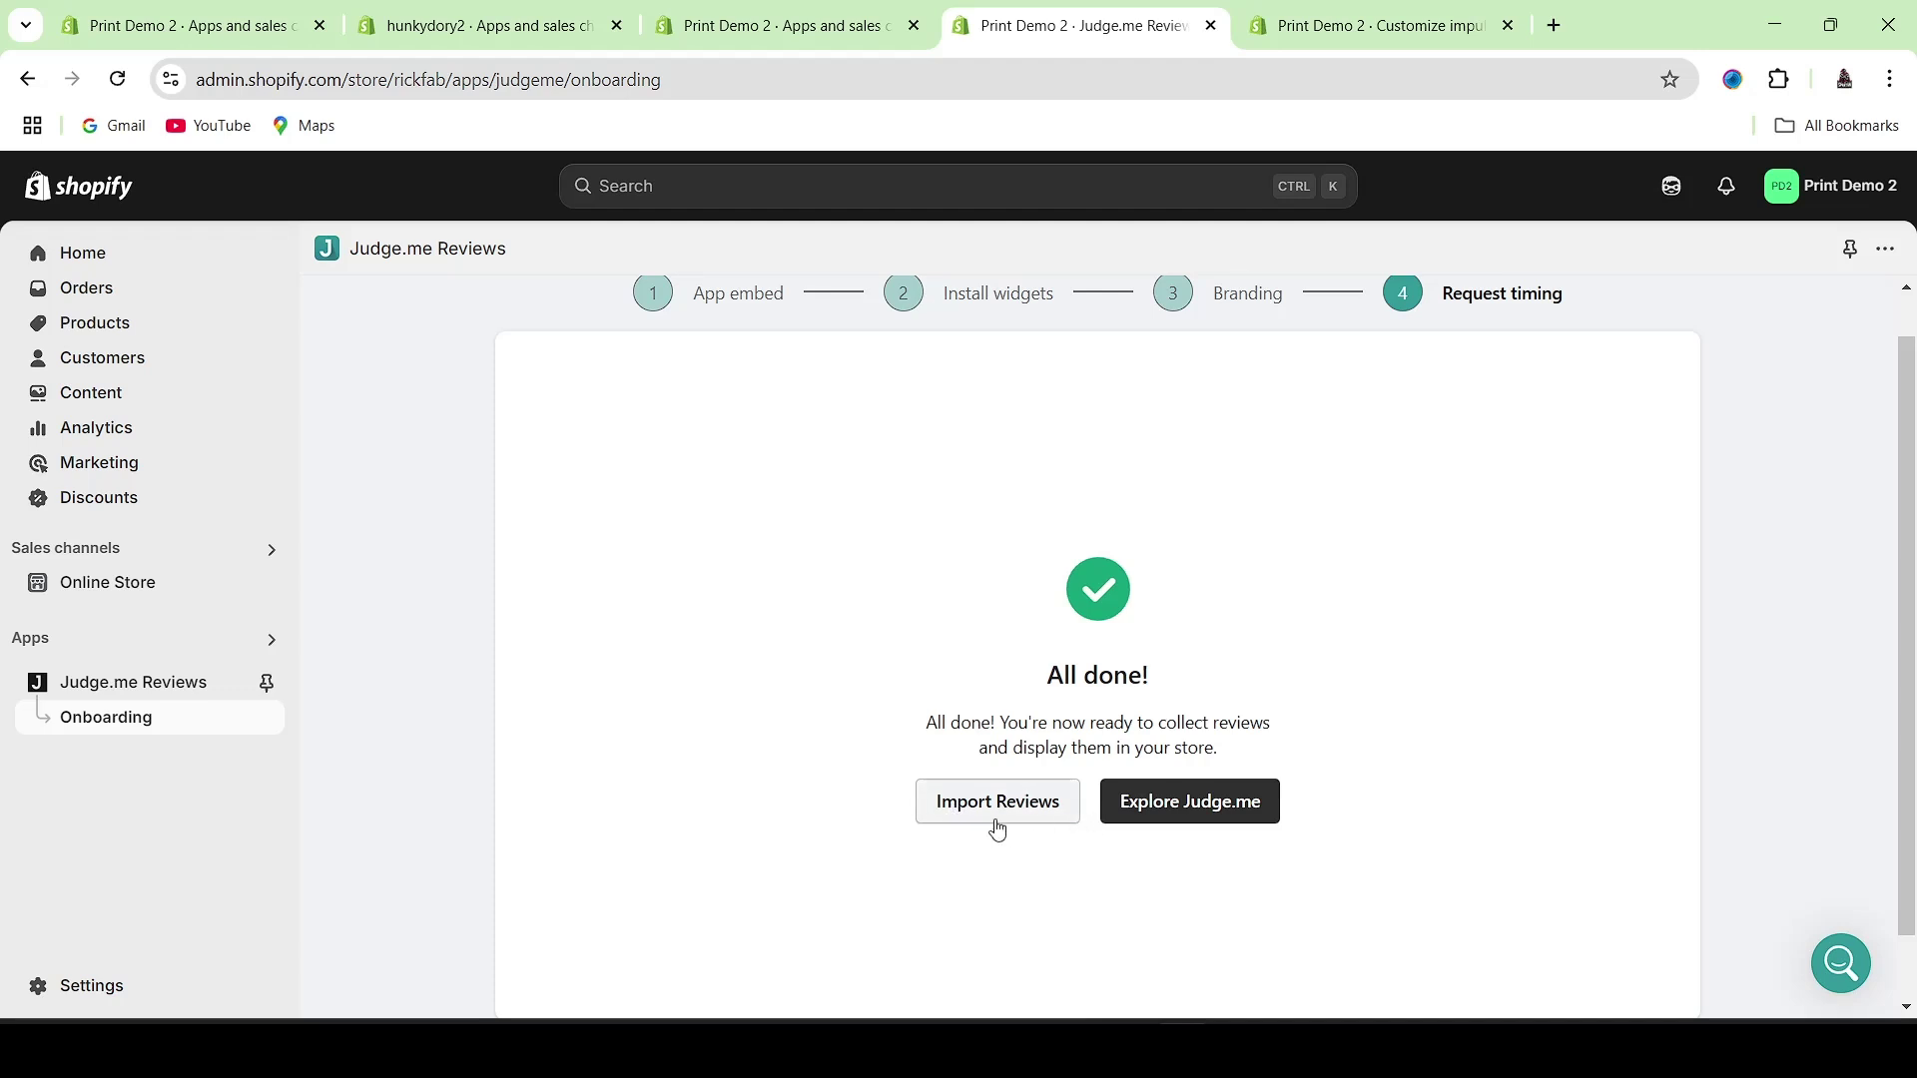
{"action": "left_click", "coordinate": [1188, 814]}
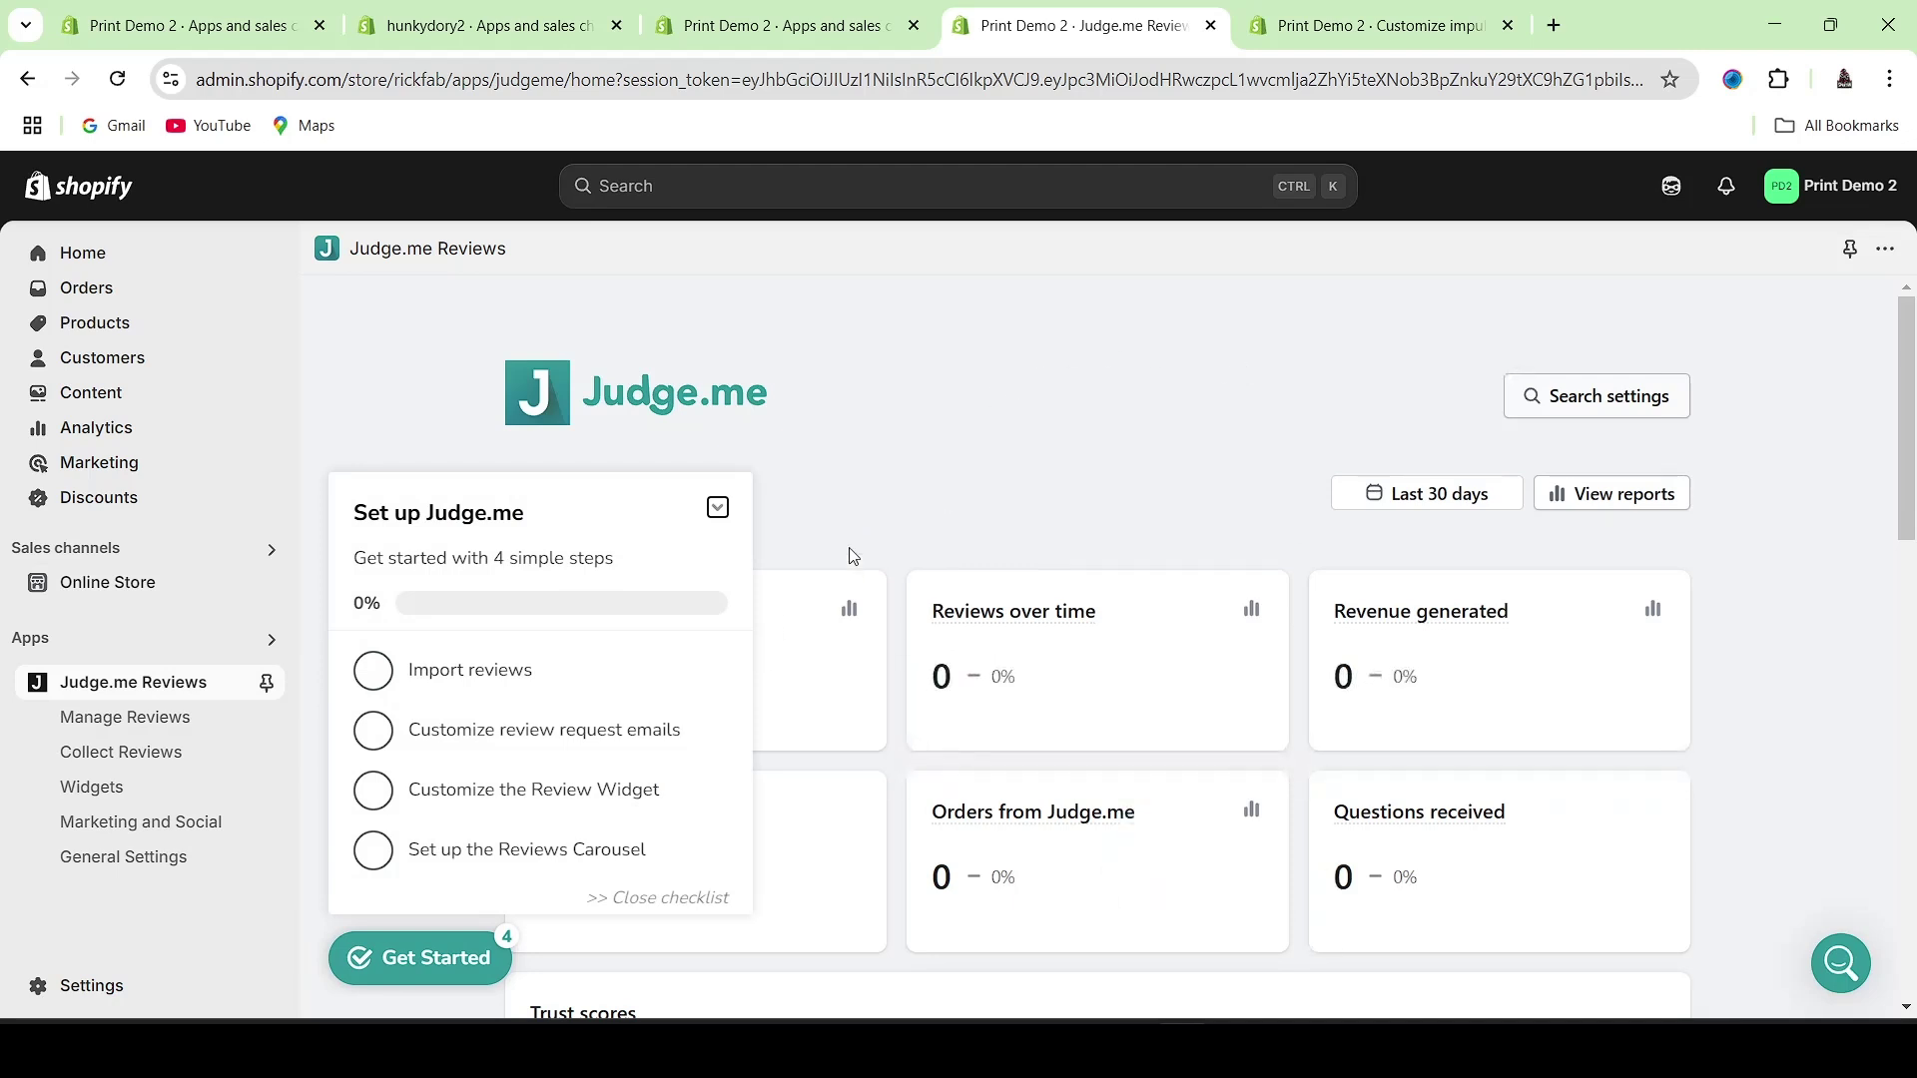
{"action": "left_click", "coordinate": [719, 509]}
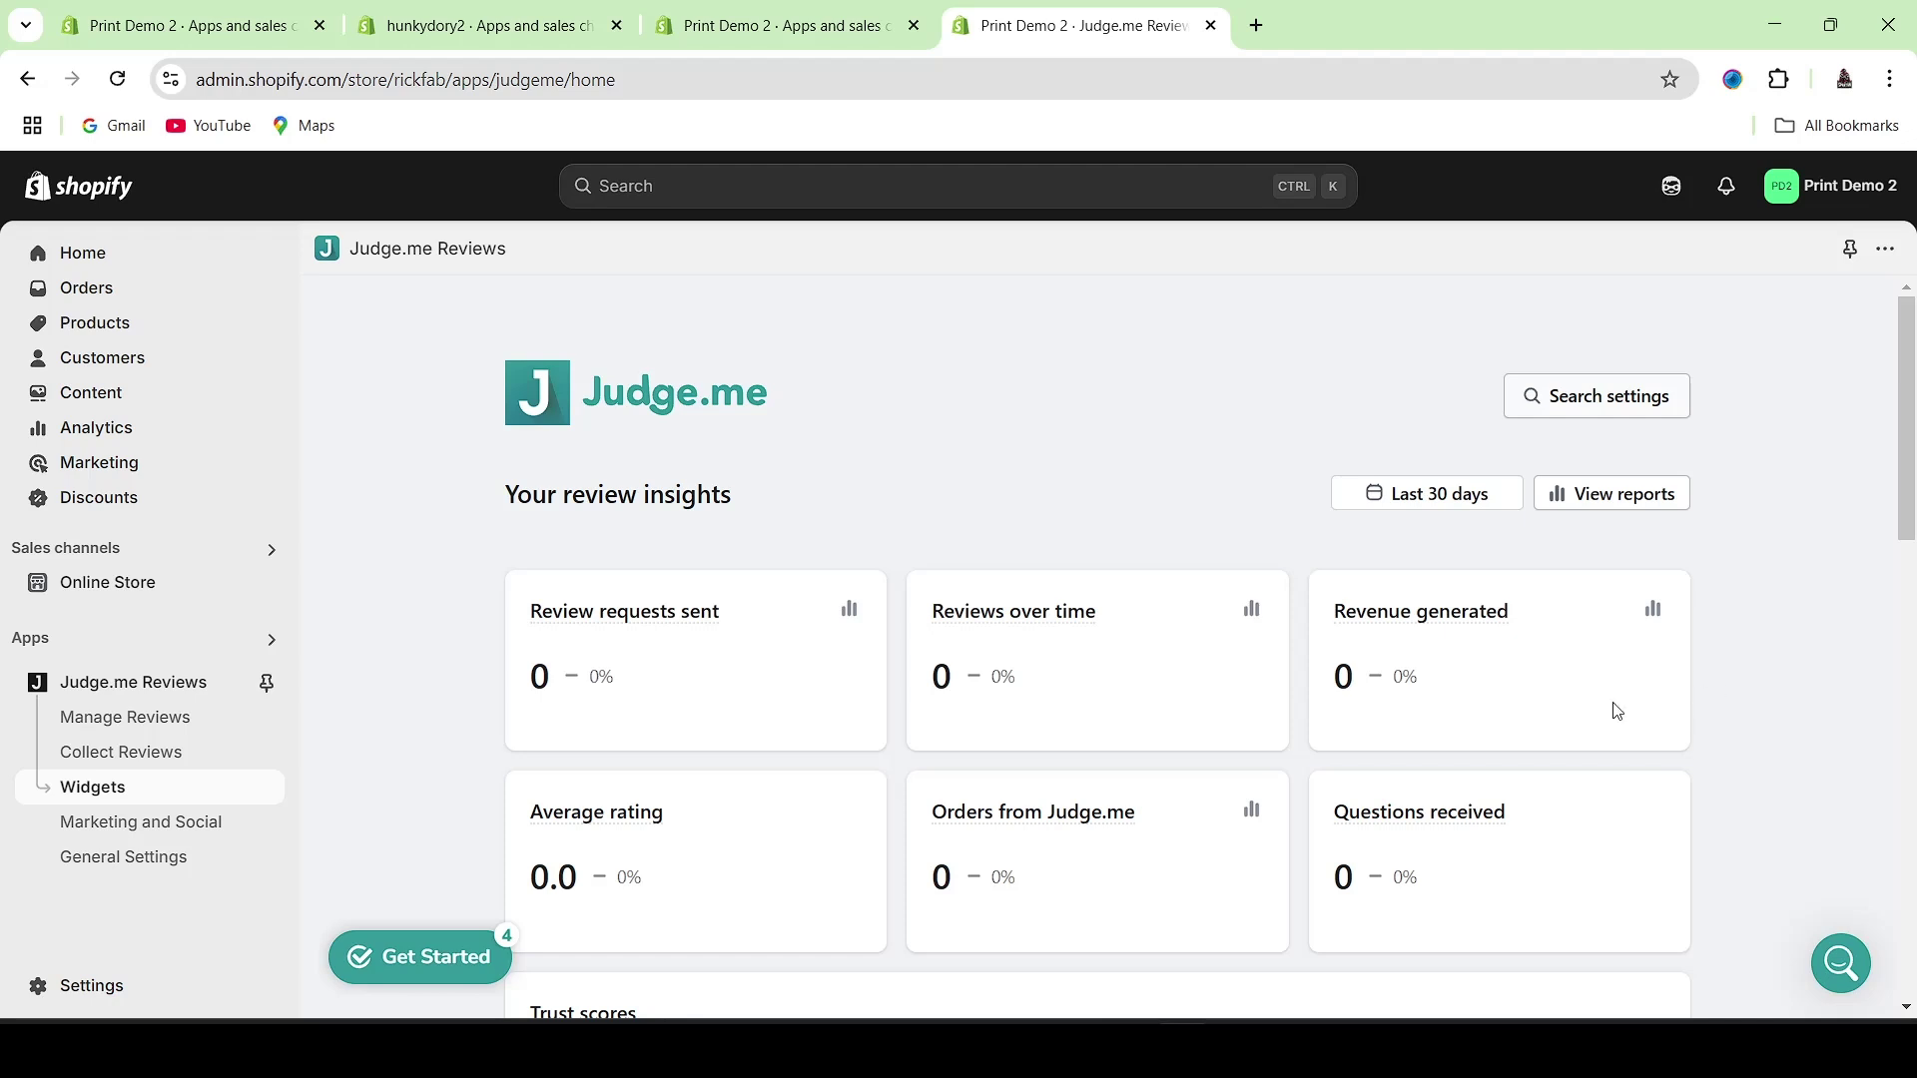
- Open the Judge.me widgets overview and look through the available widgets
{"action": "left_click", "coordinate": [144, 795]}
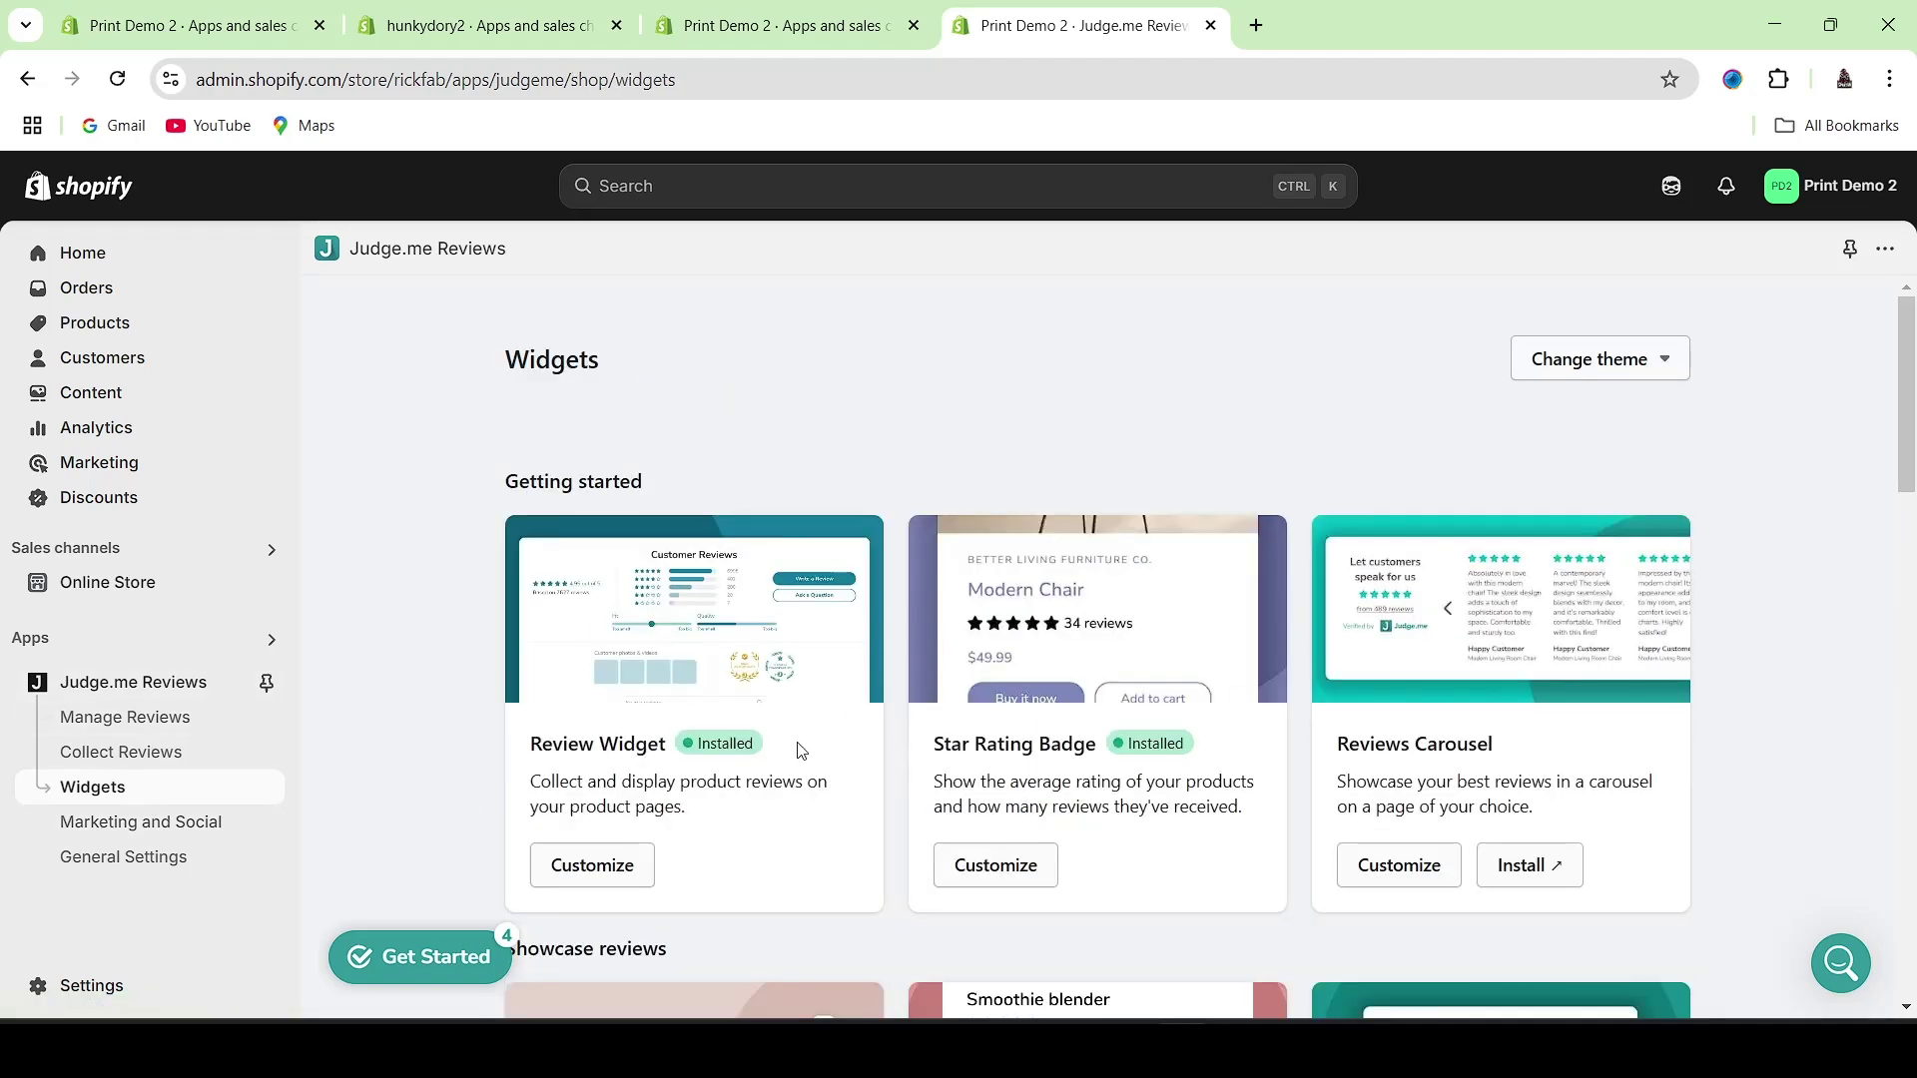
{"action": "scroll", "coordinate": [1814, 446], "scroll_direction": "down", "scroll_amount": 6}
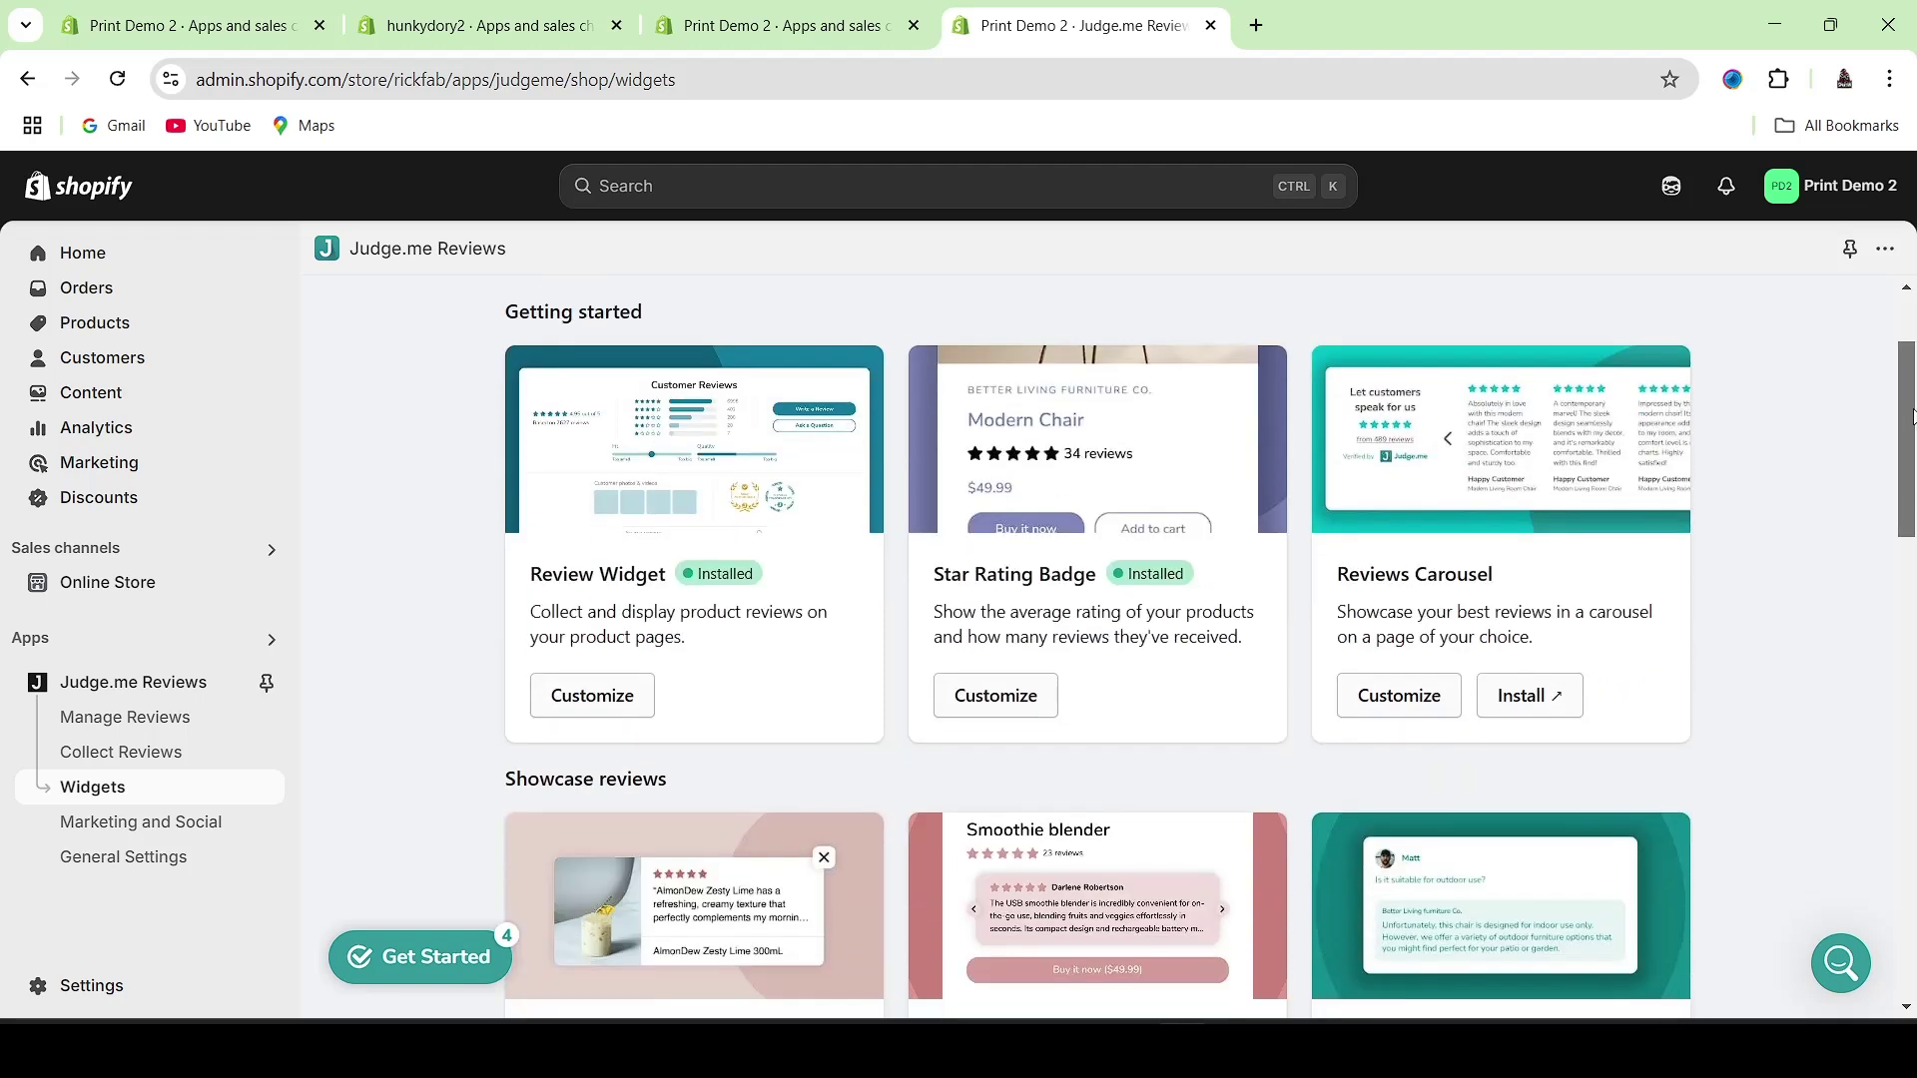
{"action": "scroll", "coordinate": [1883, 439], "scroll_direction": "up", "scroll_amount": 6}
{"action": "scroll", "coordinate": [1864, 379], "scroll_direction": "up", "scroll_amount": 1}
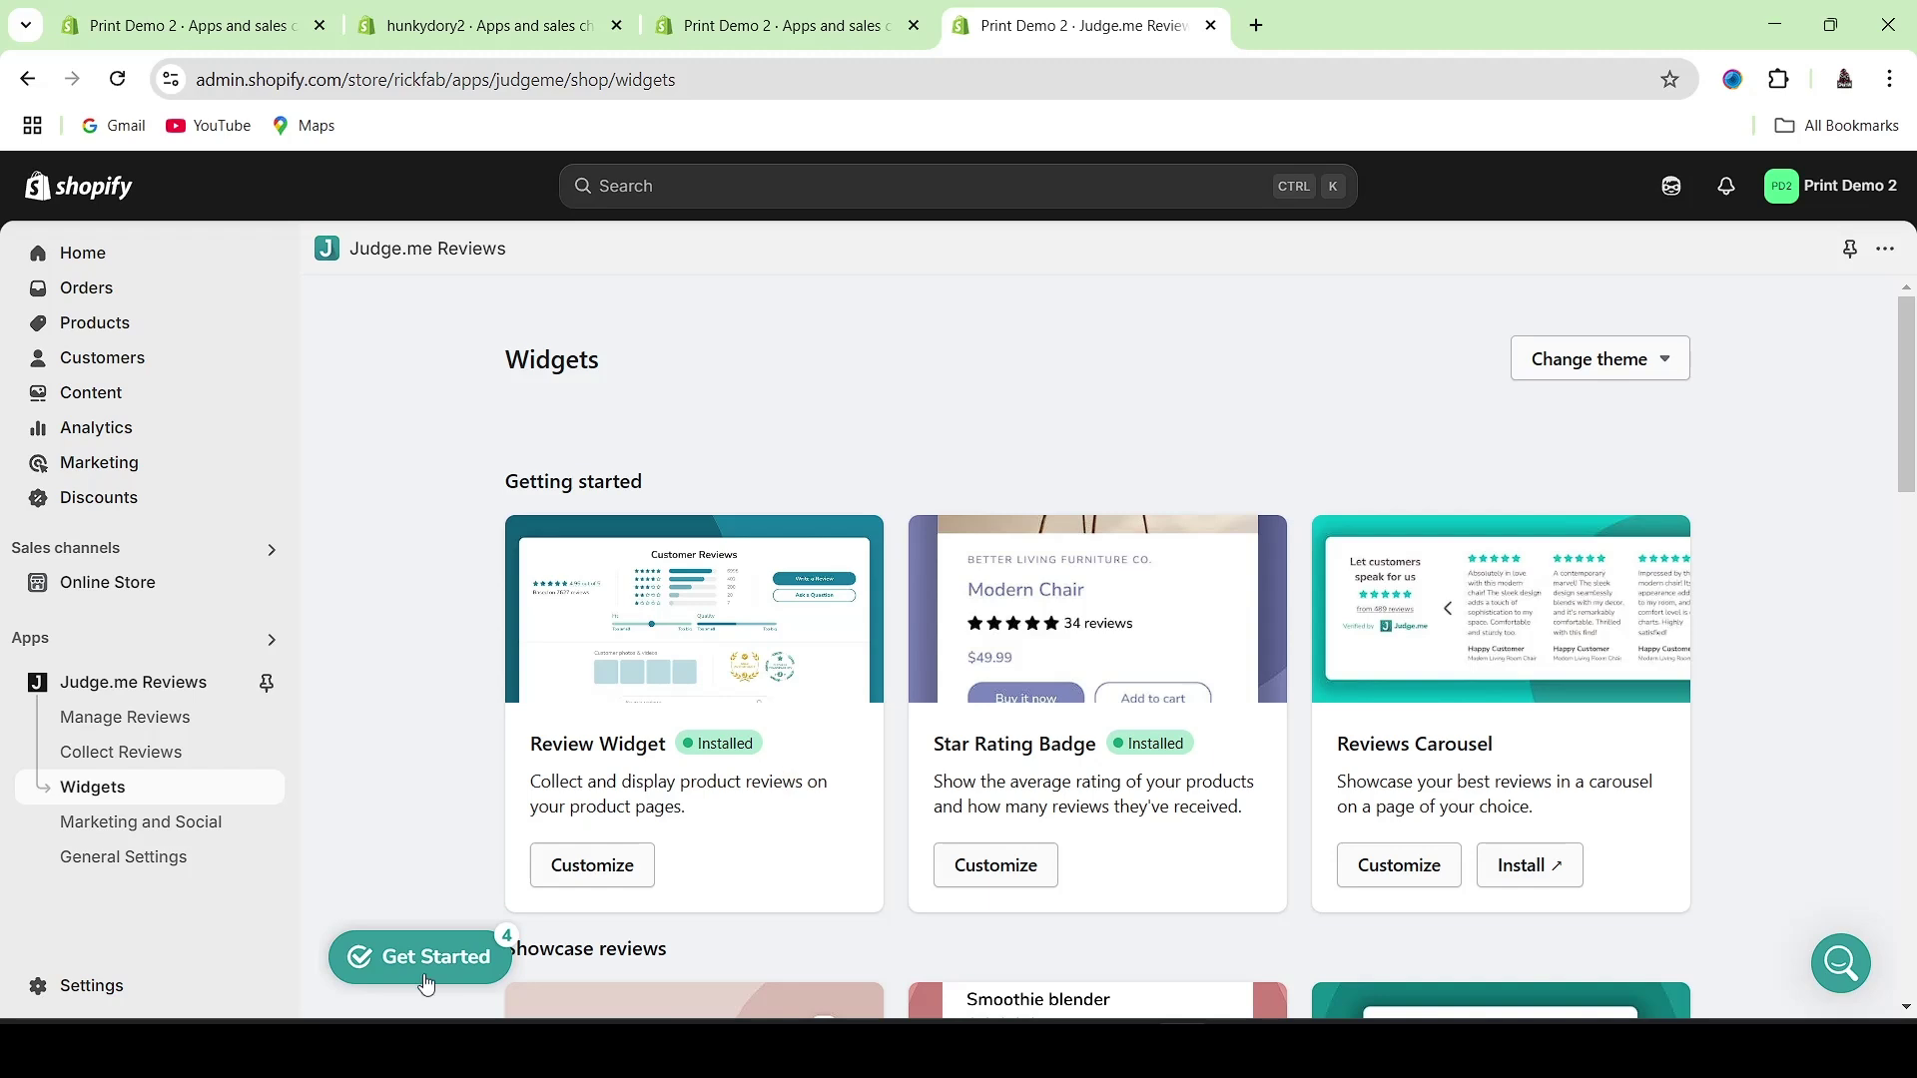
- Open the Review Widget's customization page and examine its theme options and preview
{"action": "left_click", "coordinate": [599, 869]}
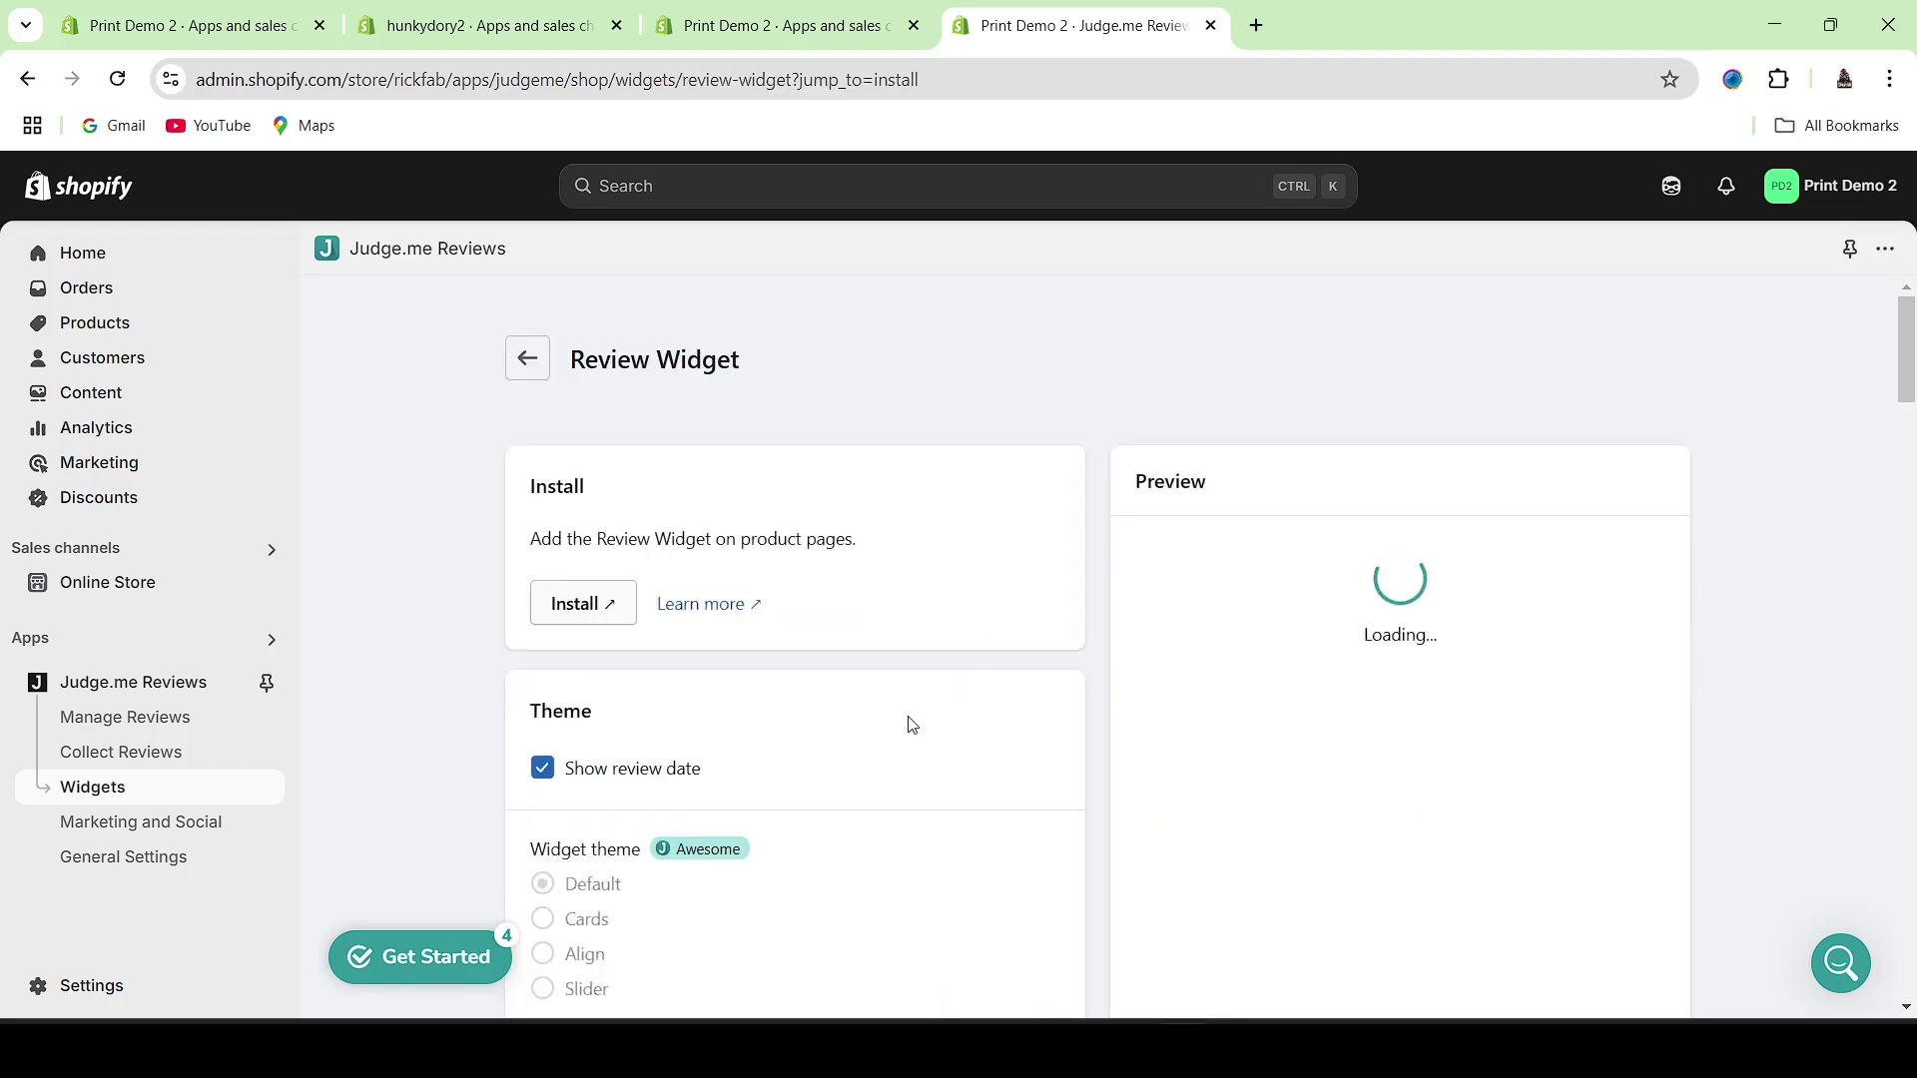
{"action": "scroll", "coordinate": [1911, 378], "scroll_direction": "down", "scroll_amount": 1}
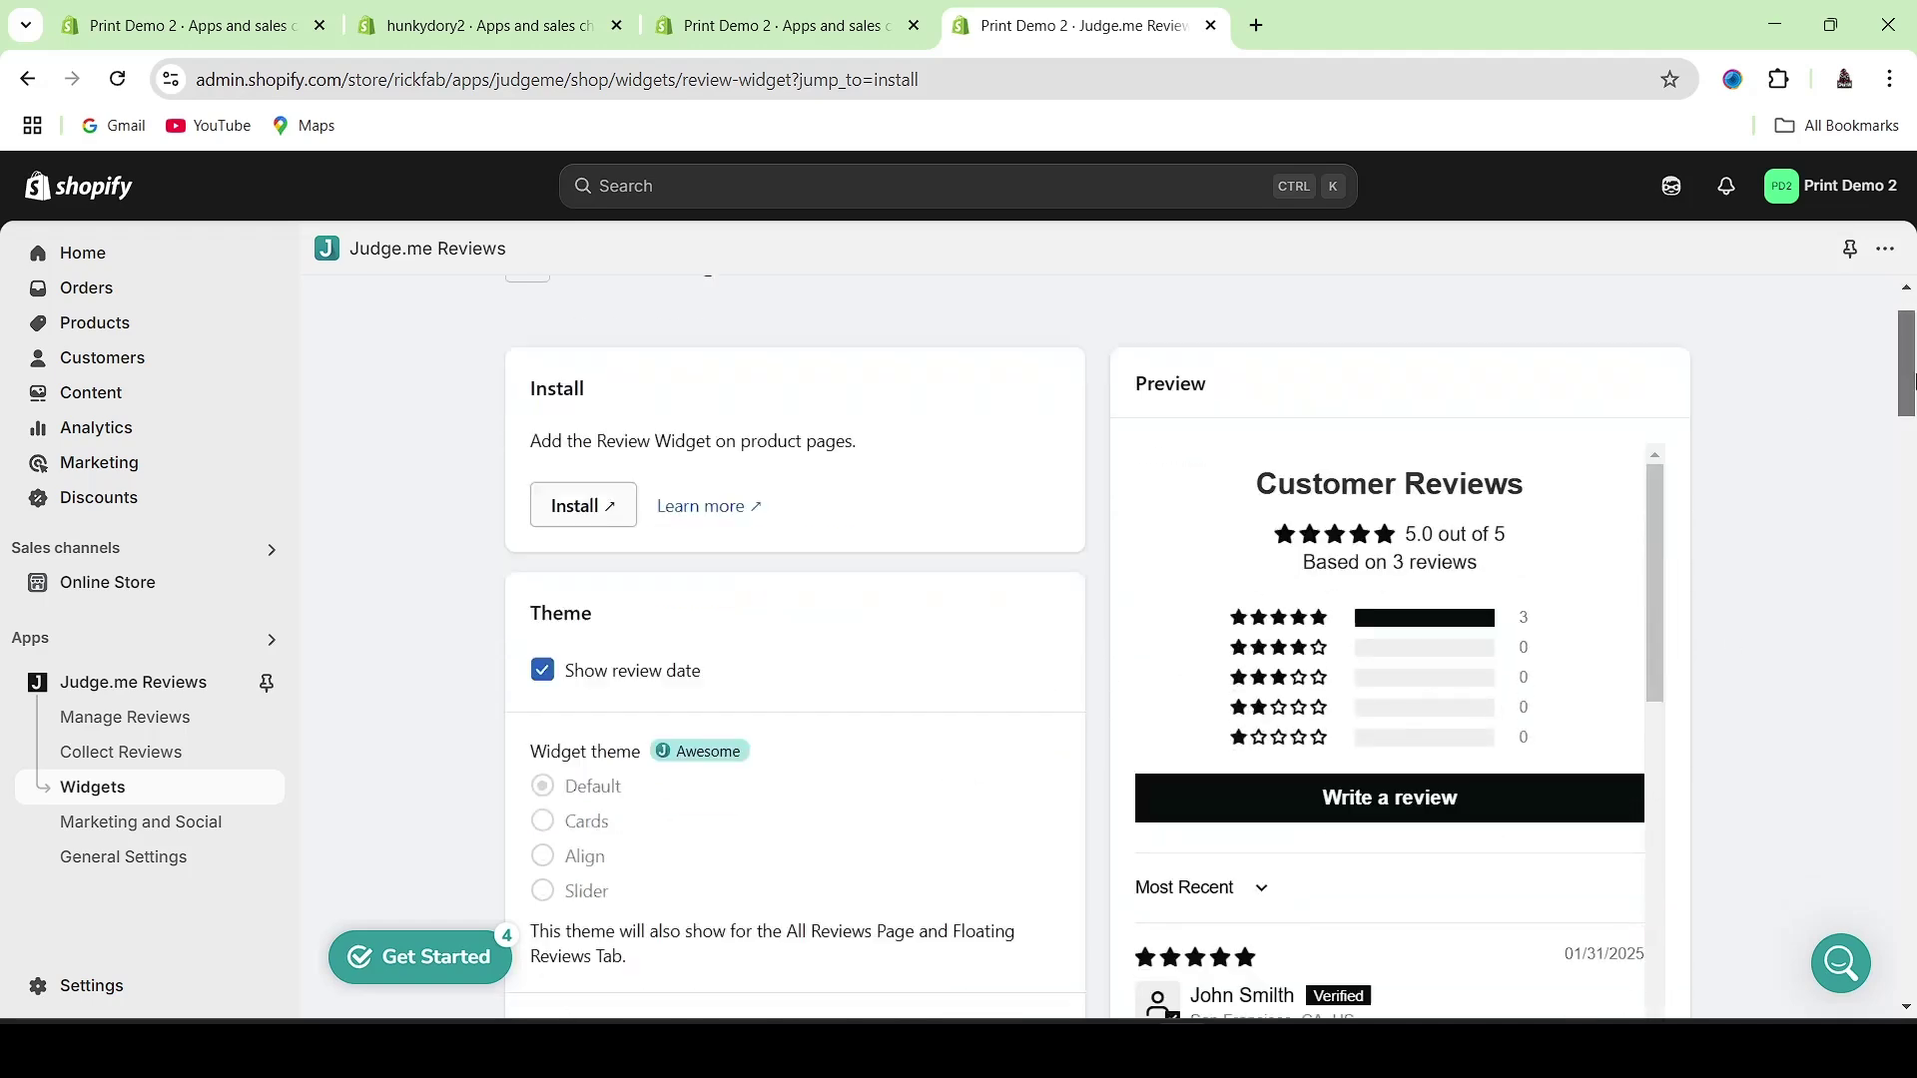
{"action": "scroll", "coordinate": [1913, 378], "scroll_direction": "down", "scroll_amount": 2}
{"action": "mouse_move", "coordinate": [1649, 499]}
{"action": "left_mouse_down"}
{"action": "mouse_move", "coordinate": [1643, 739]}
{"action": "mouse_move", "coordinate": [1640, 469]}
{"action": "left_mouse_up"}
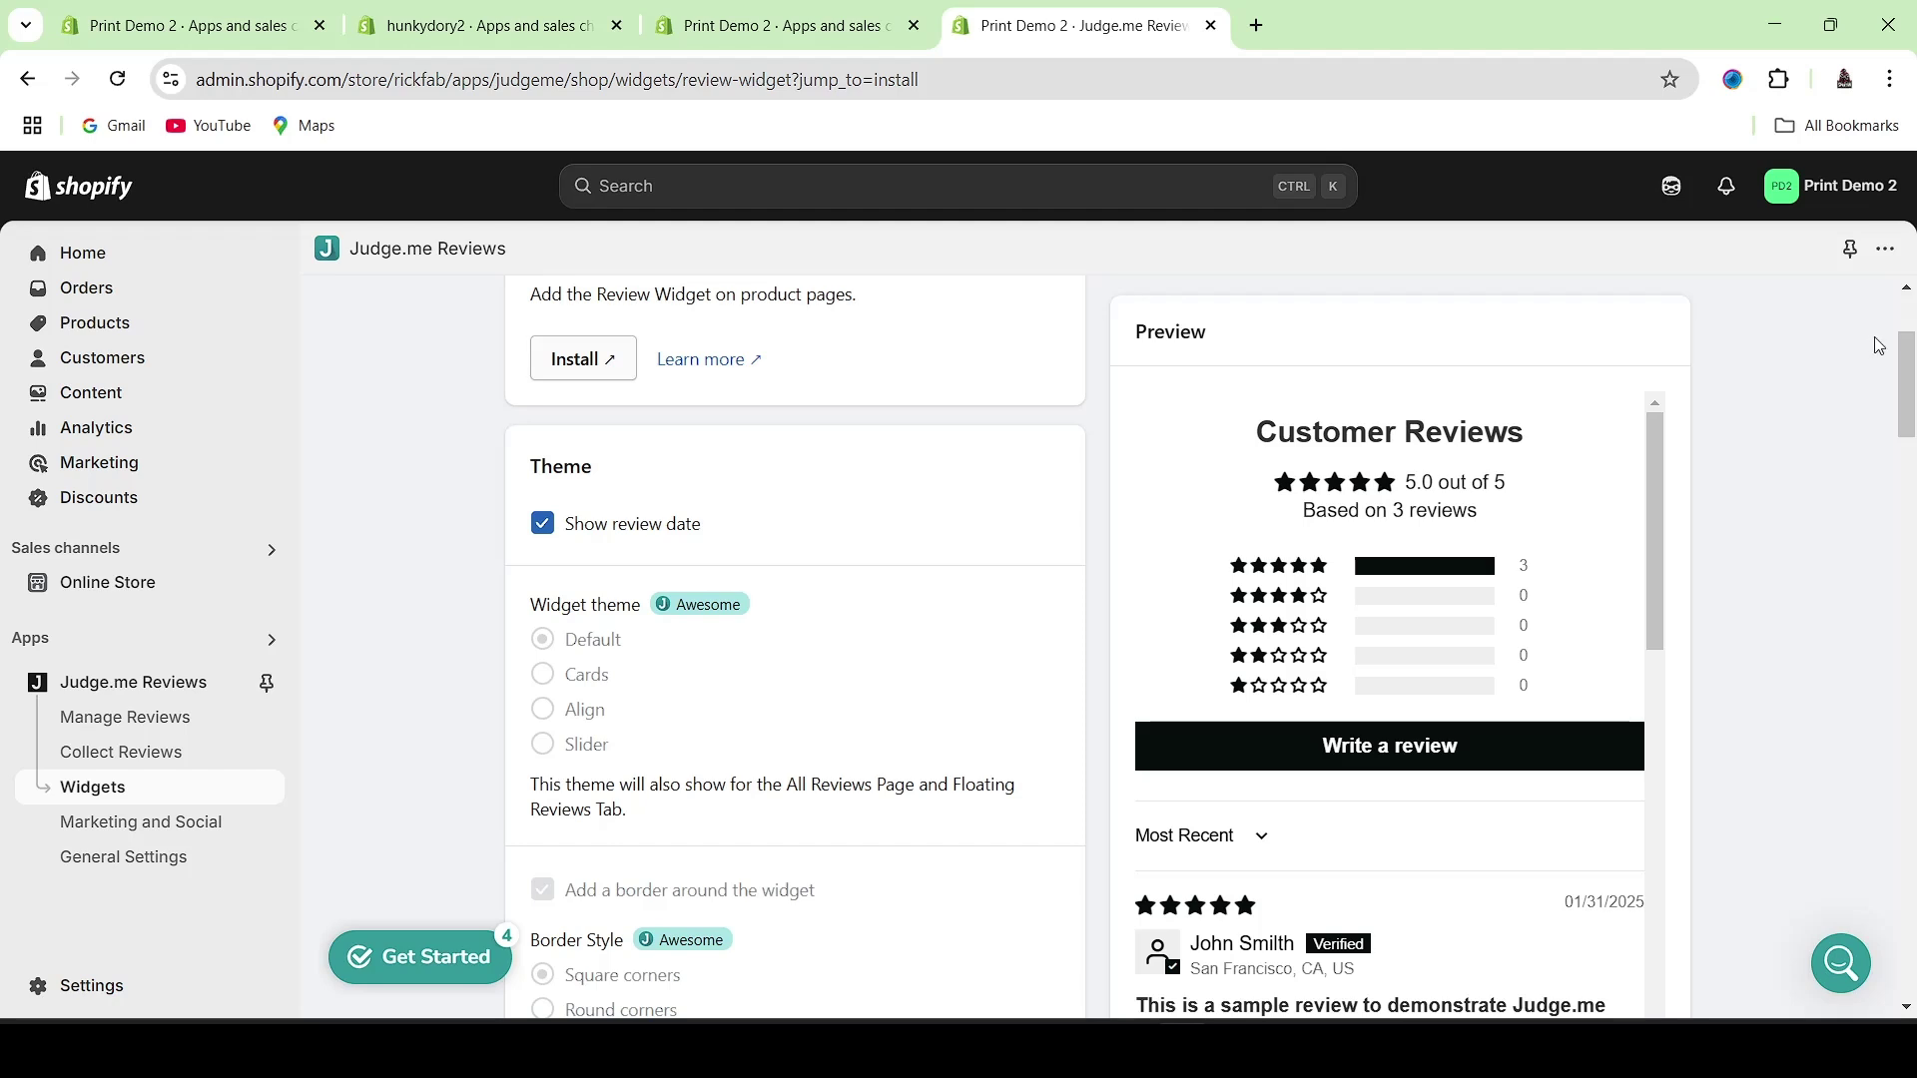
{"action": "scroll", "coordinate": [1900, 379], "scroll_direction": "up", "scroll_amount": 3}
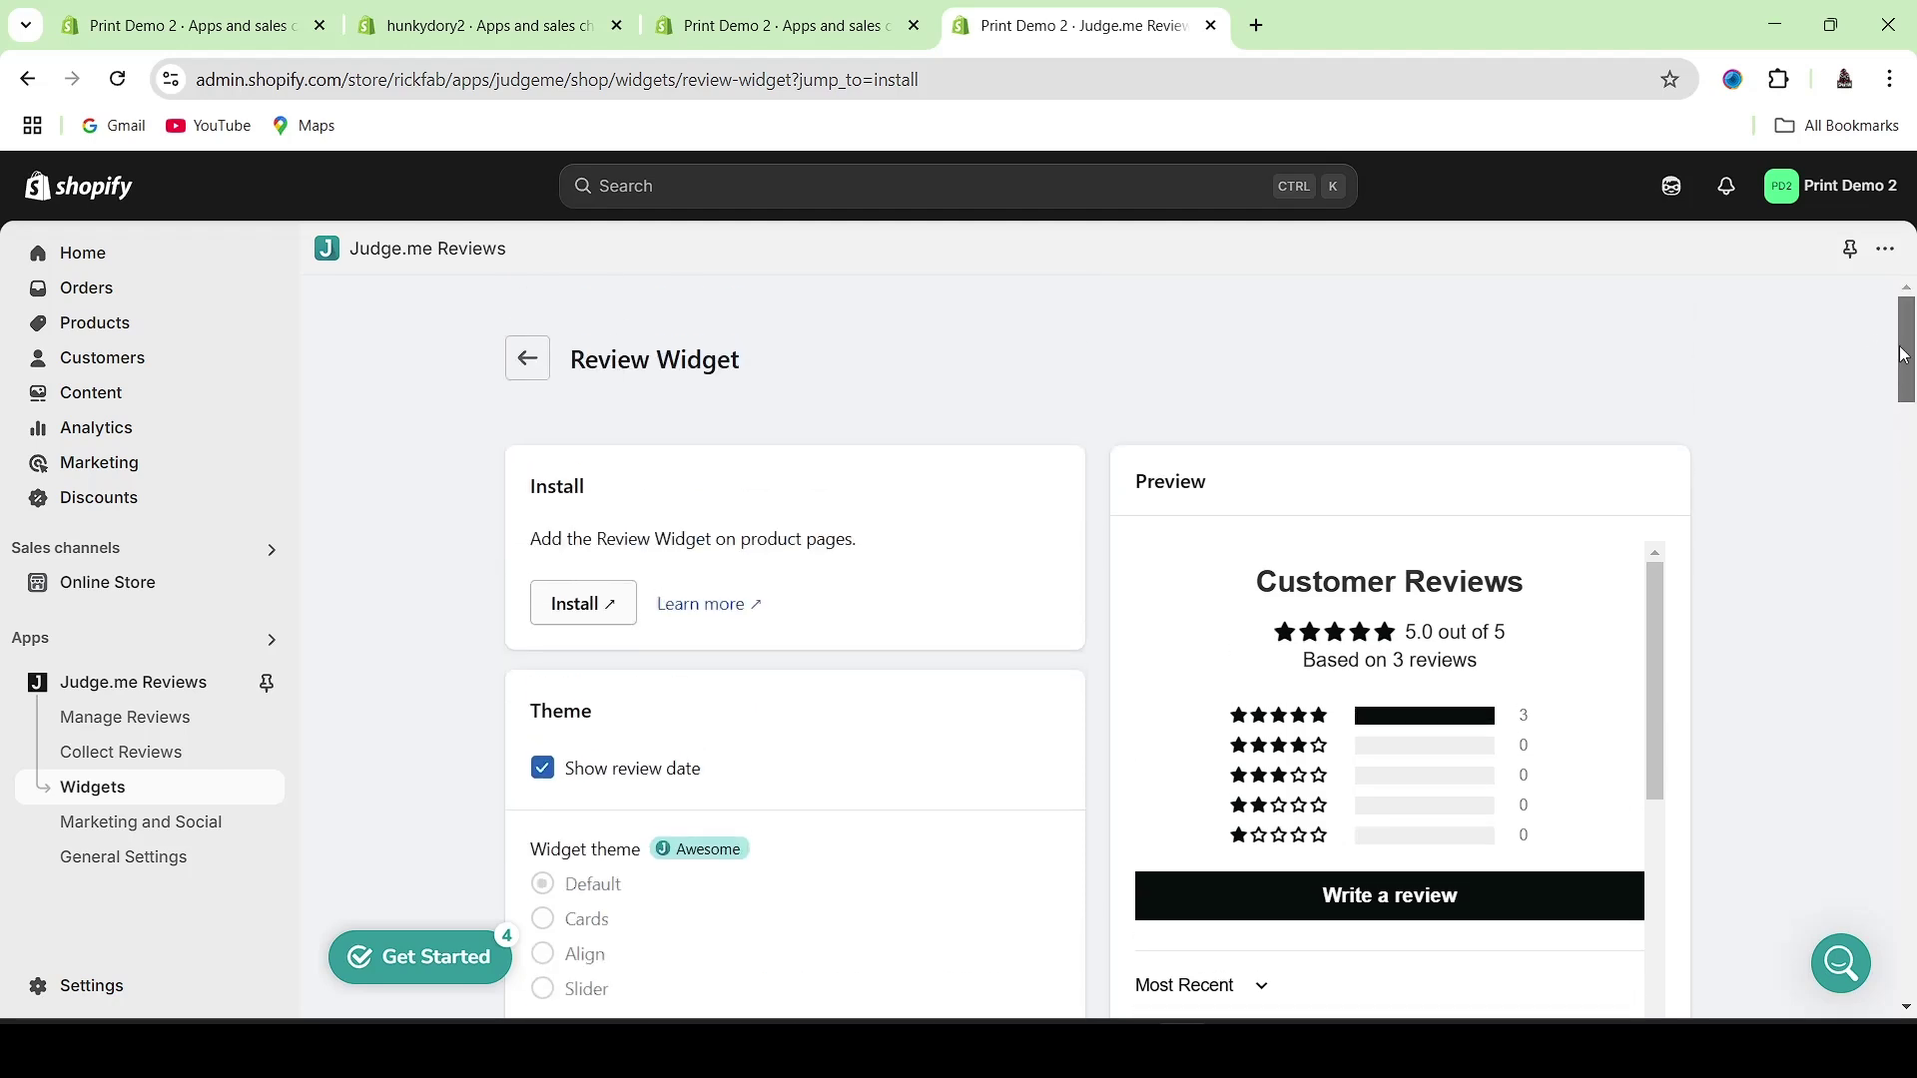
- Add the Review Widget to the default product template, inspect it in the product page preview, and return to the template's section list
{"action": "left_click", "coordinate": [575, 603]}
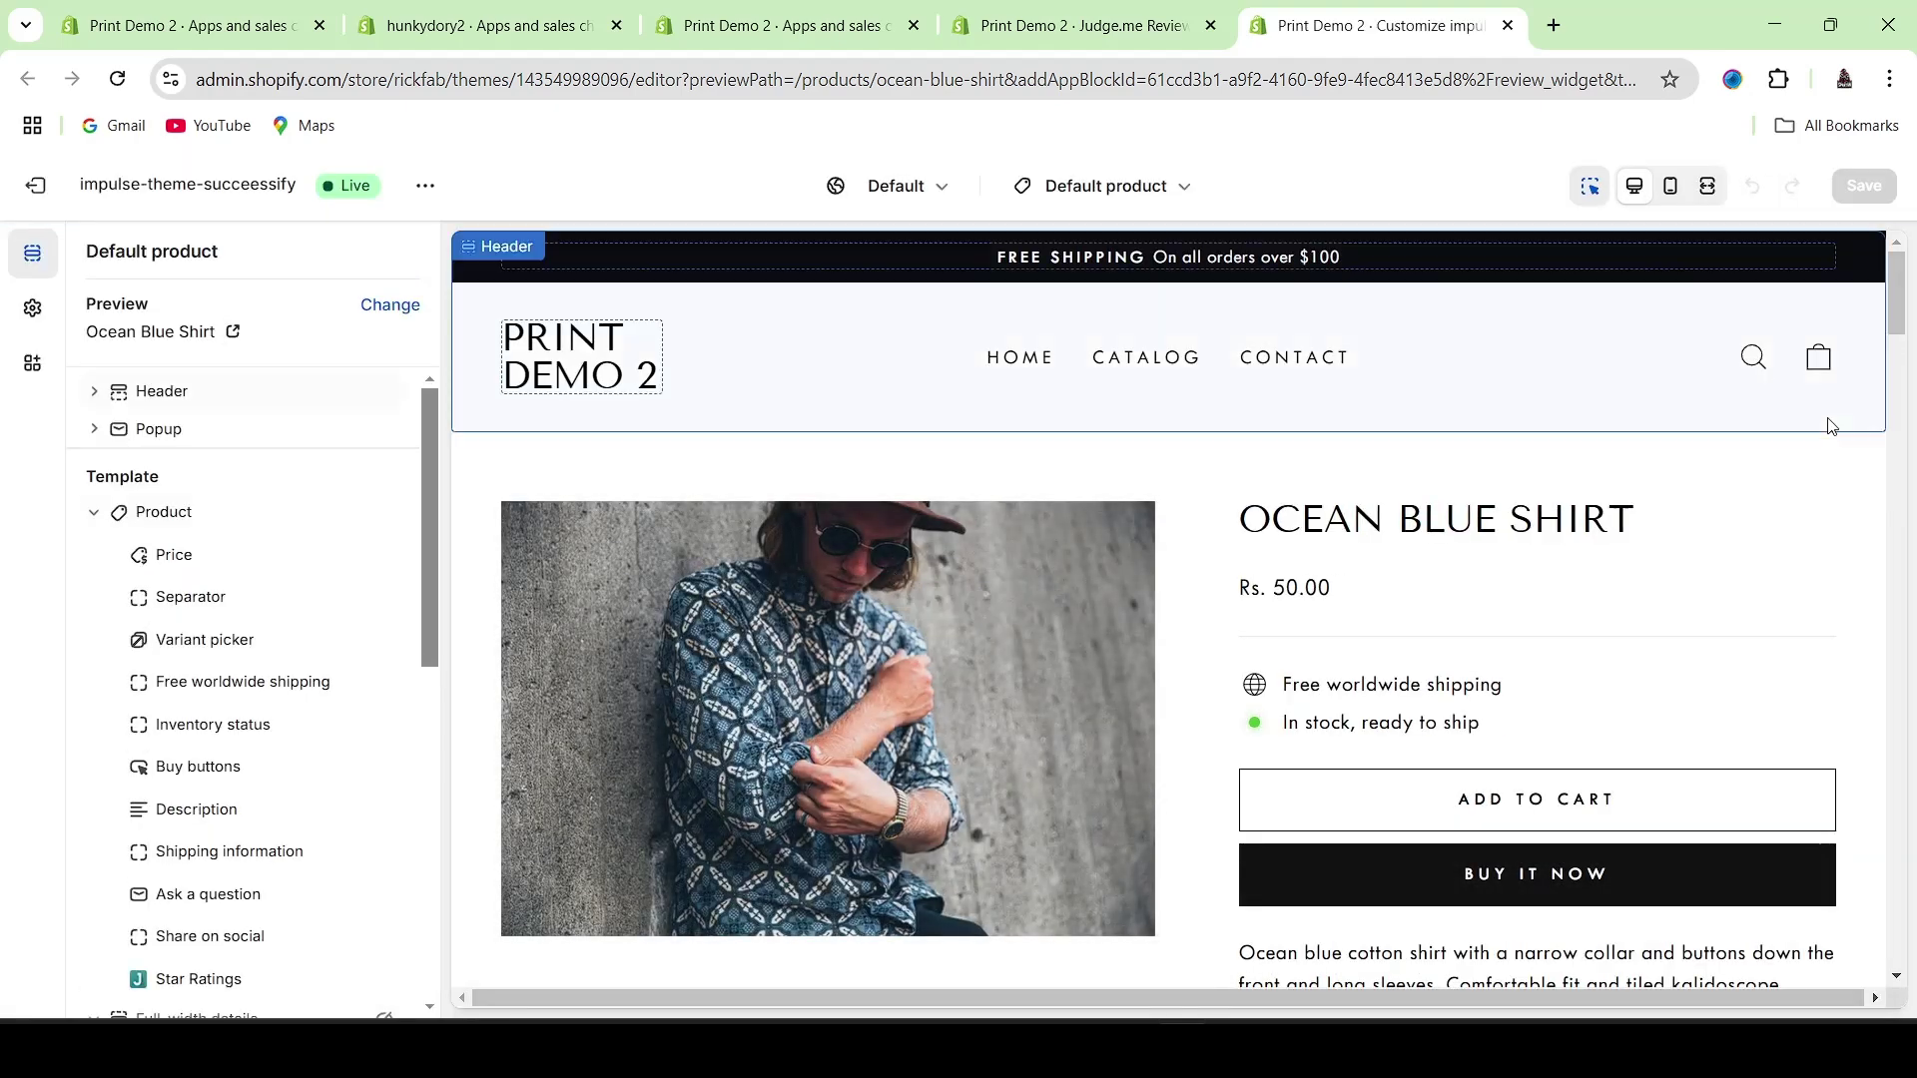
{"action": "left_click_drag", "start_coordinate": [1876, 302], "coordinate": [1874, 368]}
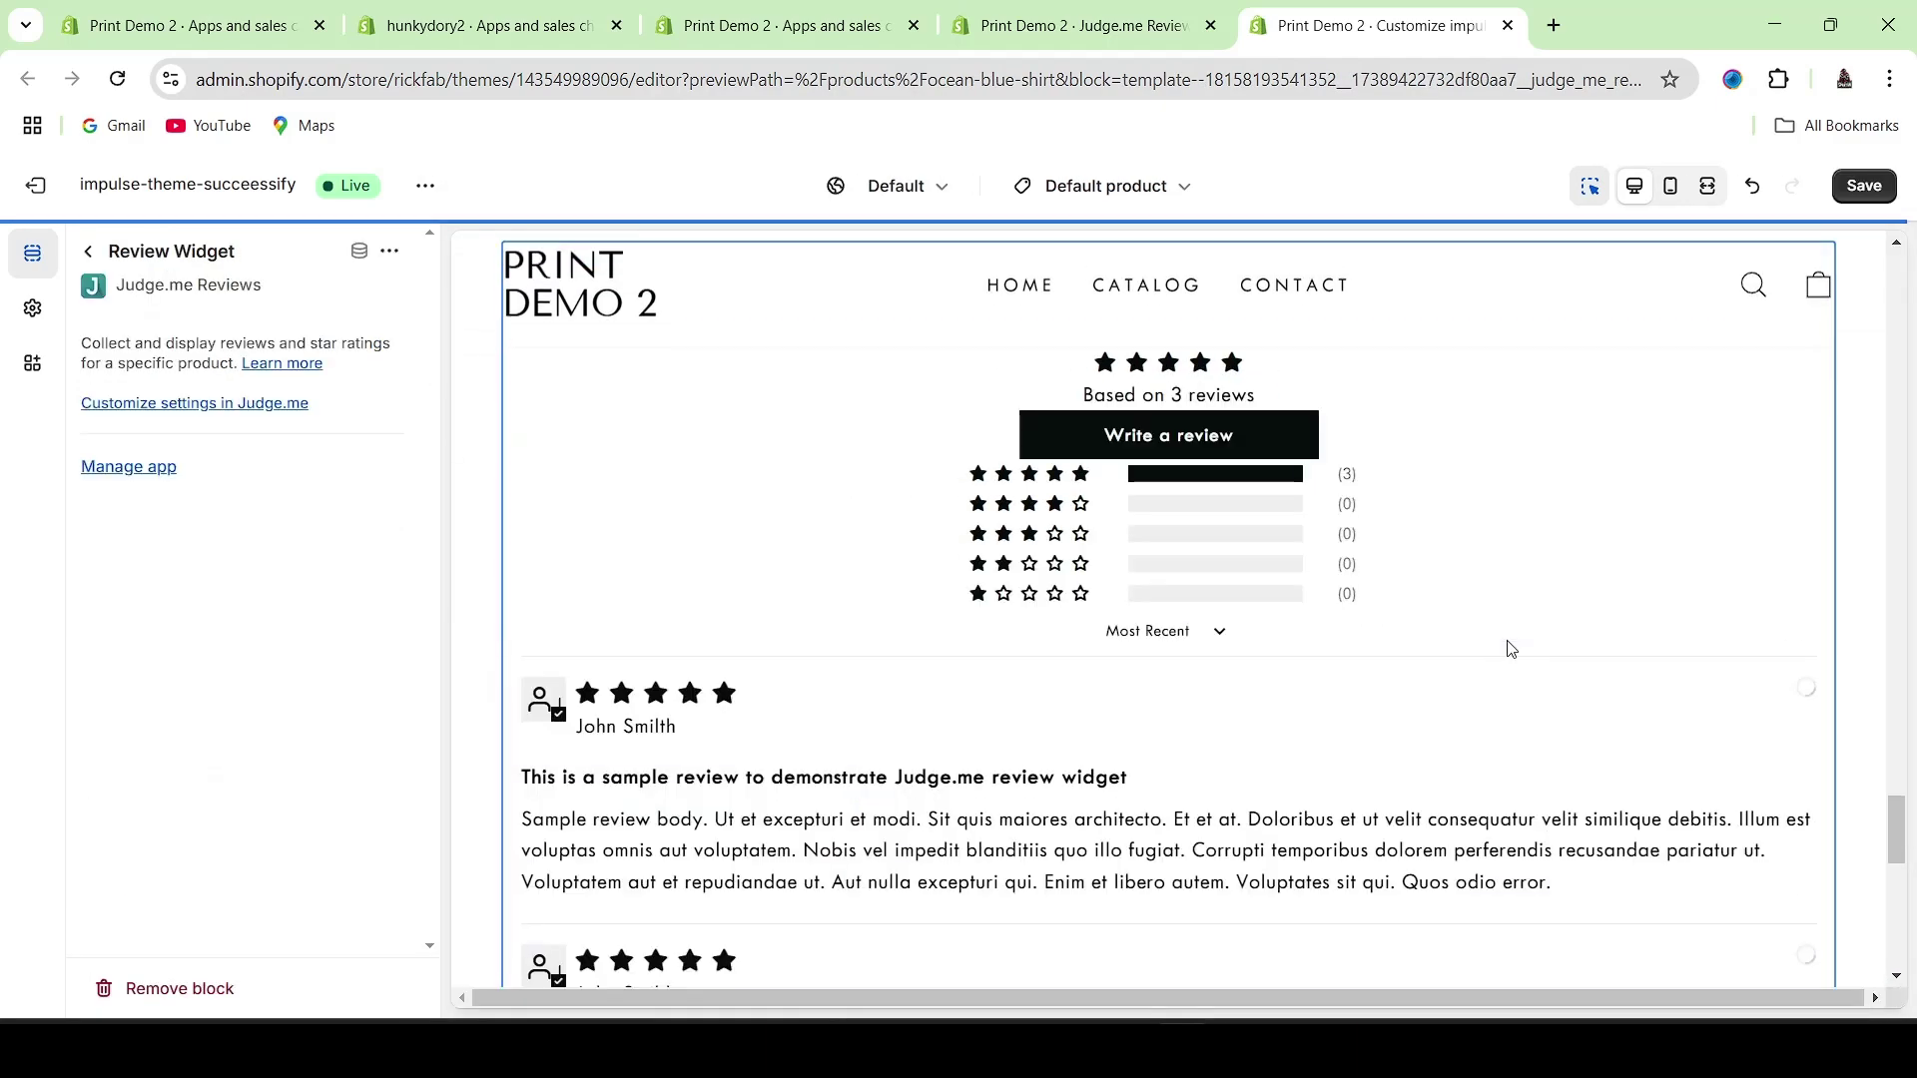
{"action": "left_click_drag", "start_coordinate": [1862, 867], "coordinate": [1847, 839]}
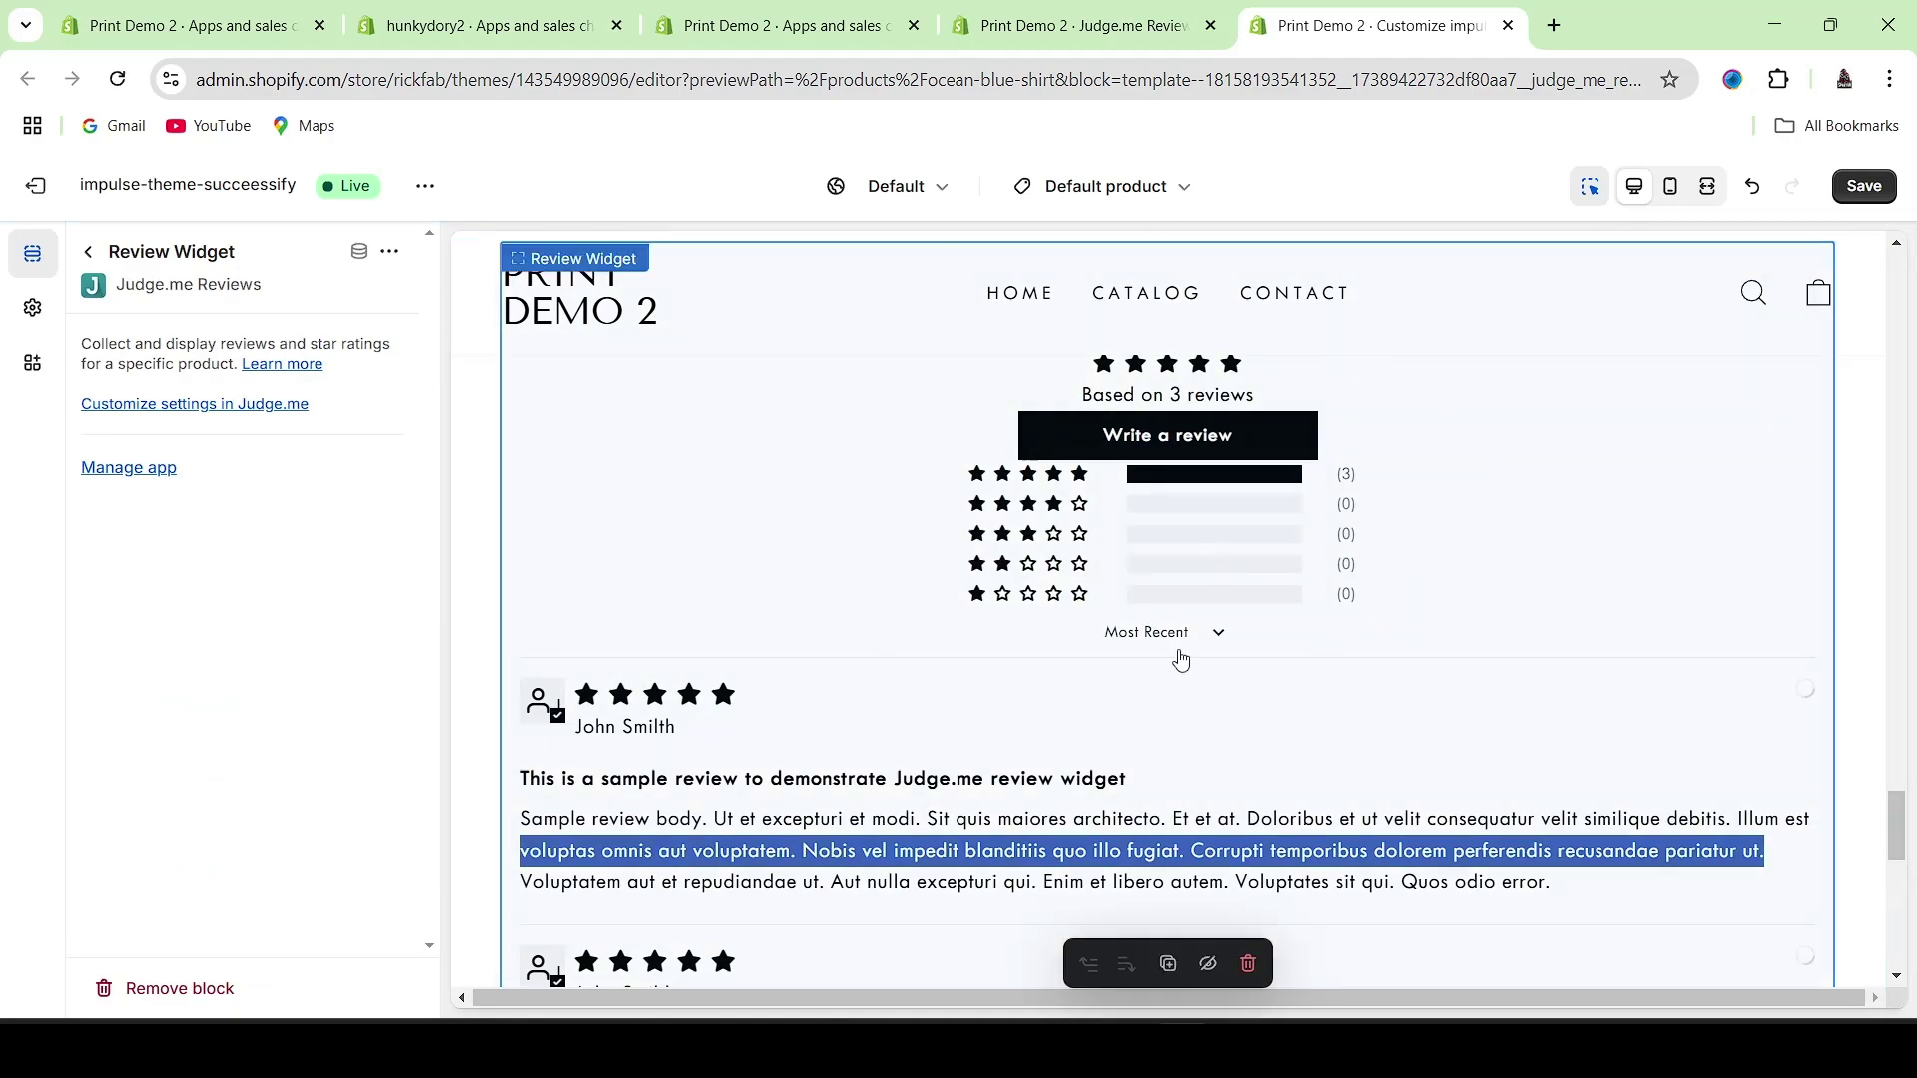
{"action": "left_click_drag", "start_coordinate": [1897, 829], "coordinate": [1882, 678]}
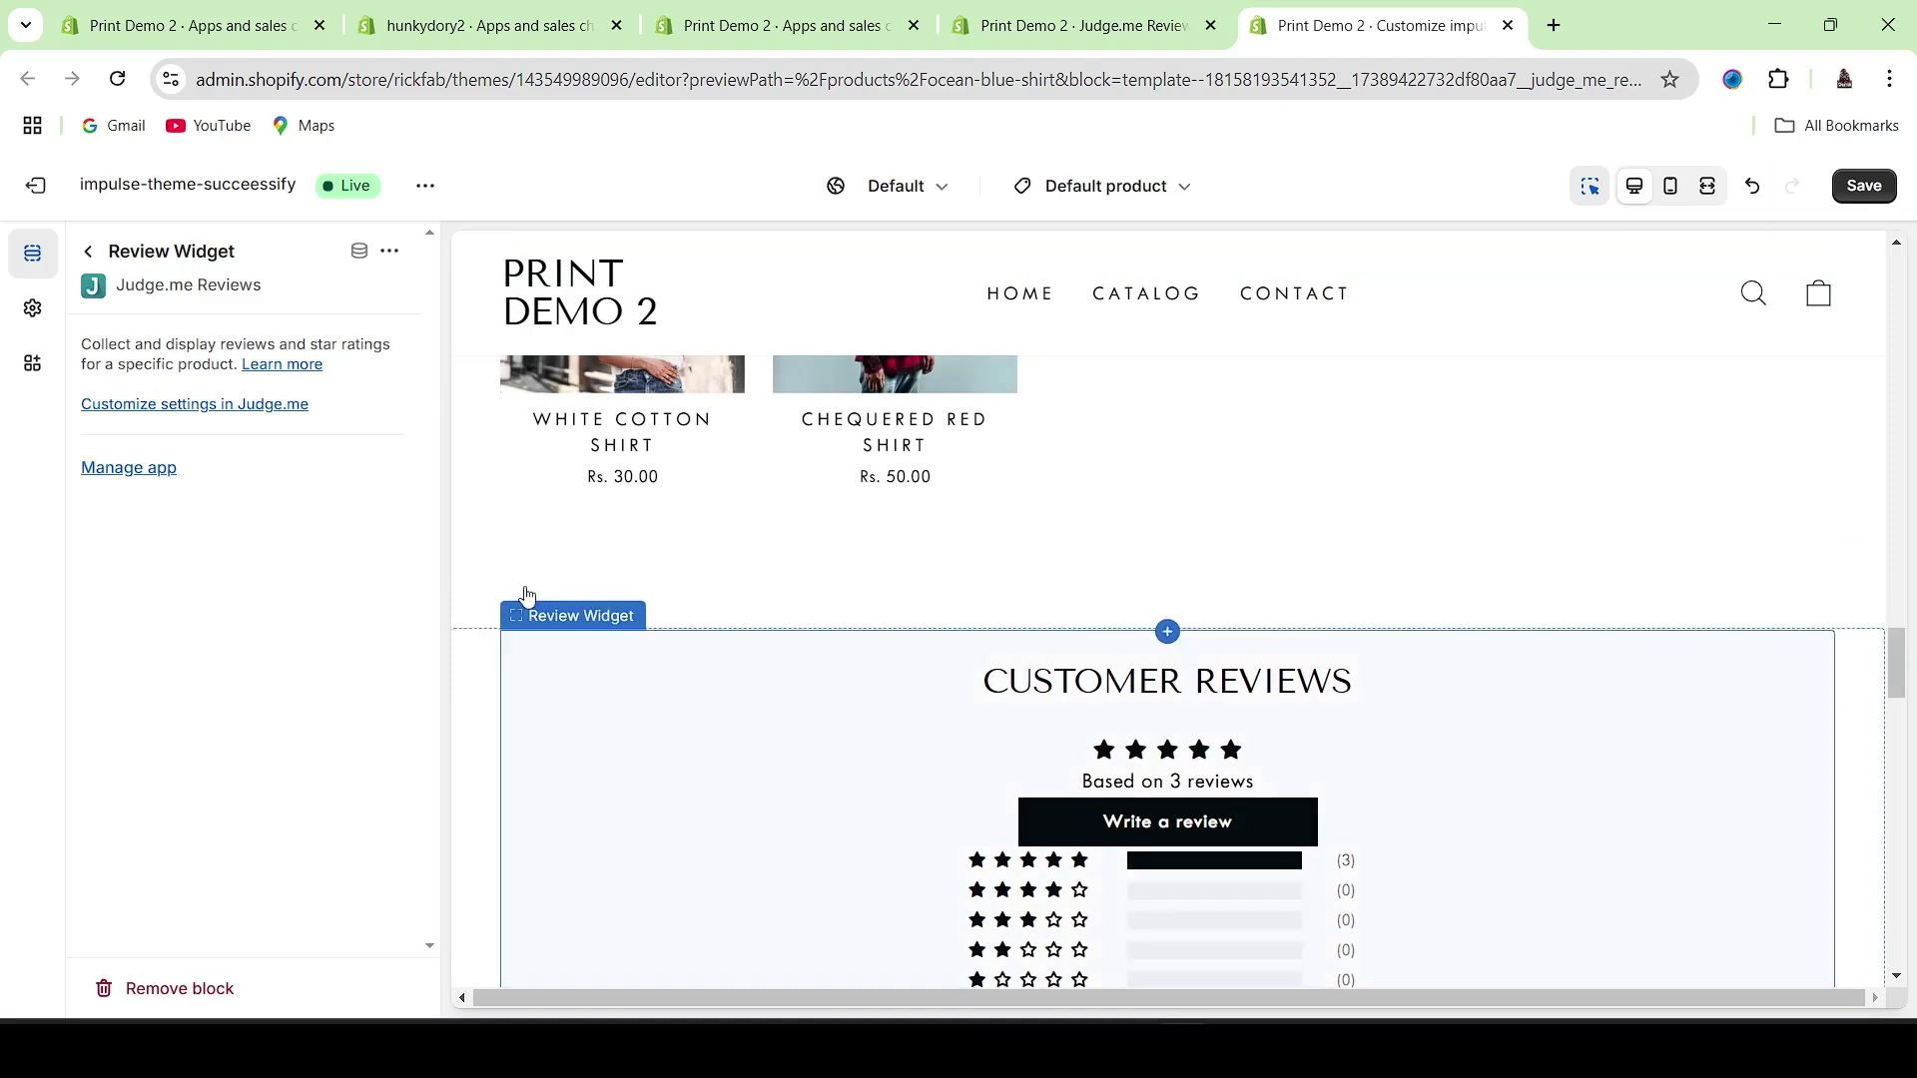
{"action": "left_click", "coordinate": [88, 253]}
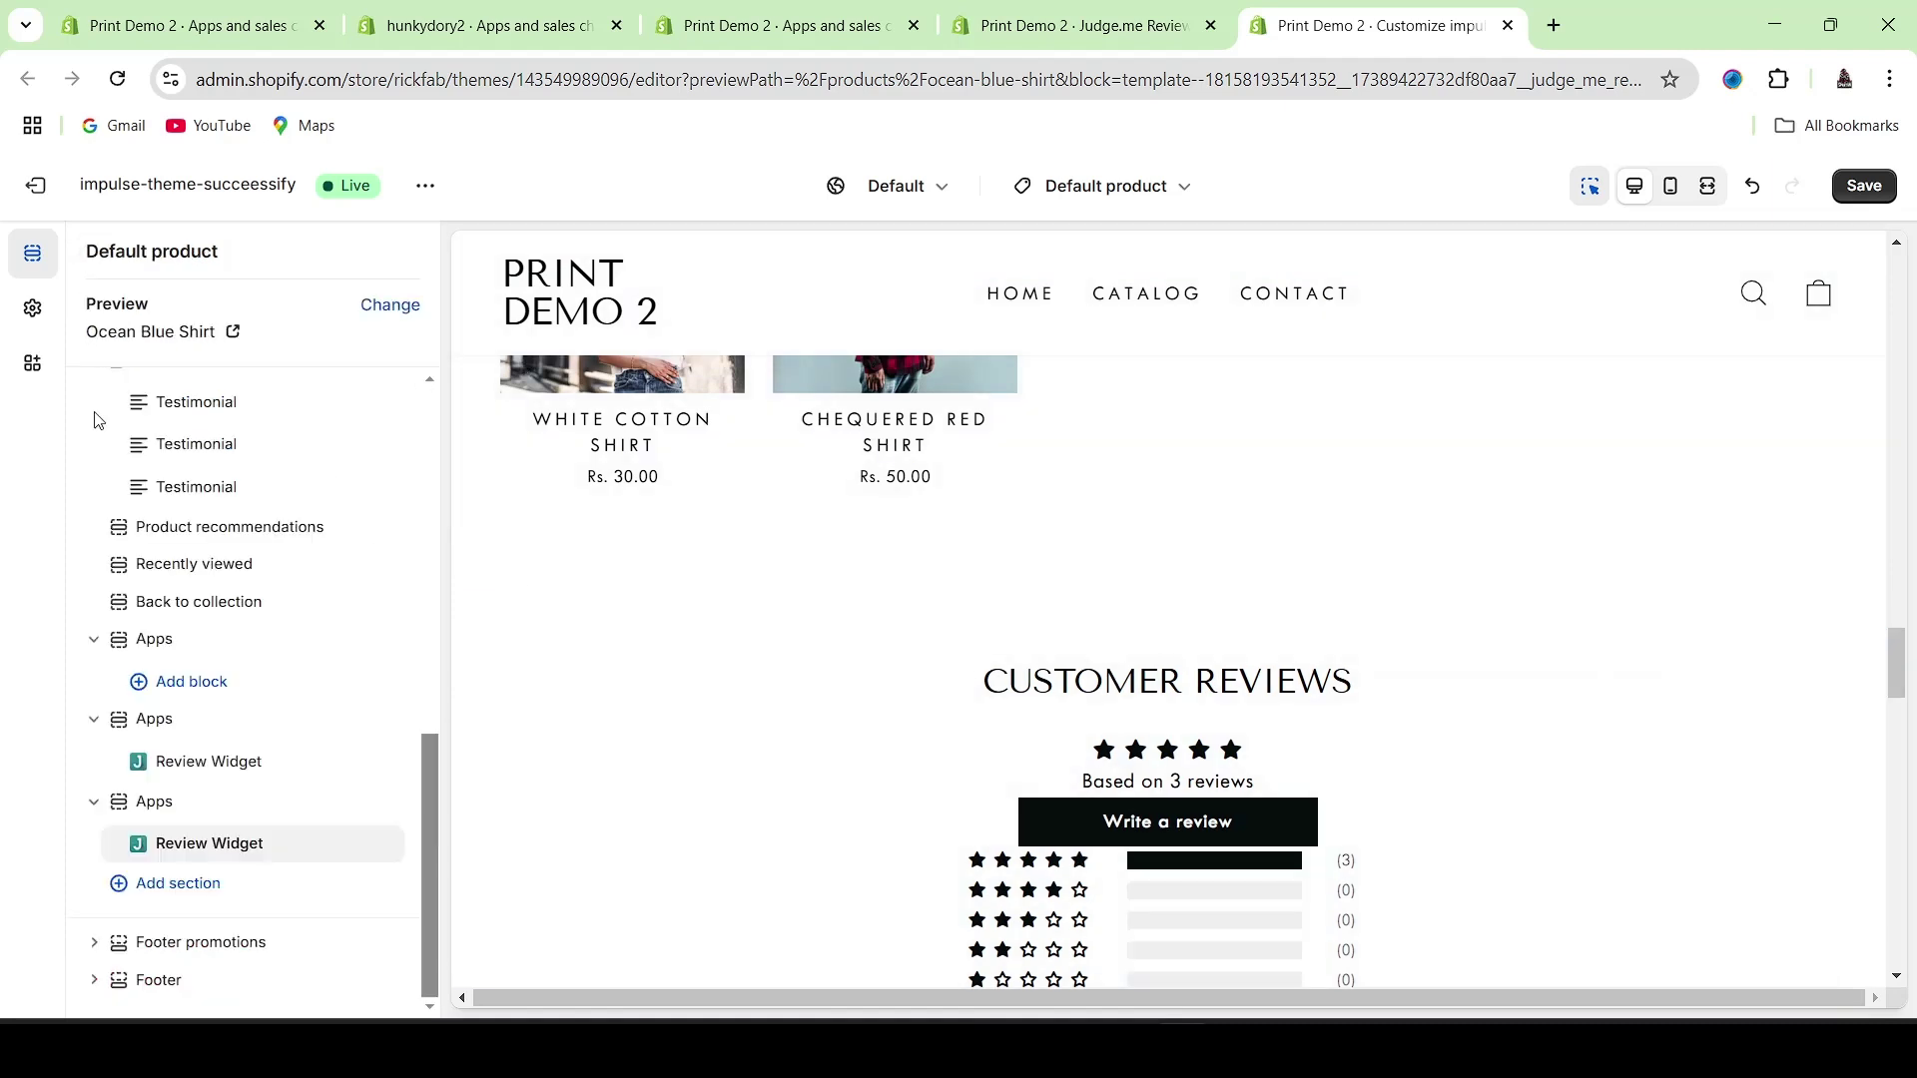
- Delete the duplicate Apps section containing the Review Widget from the default product template and close the theme editor
{"action": "mouse_move", "coordinate": [231, 853]}
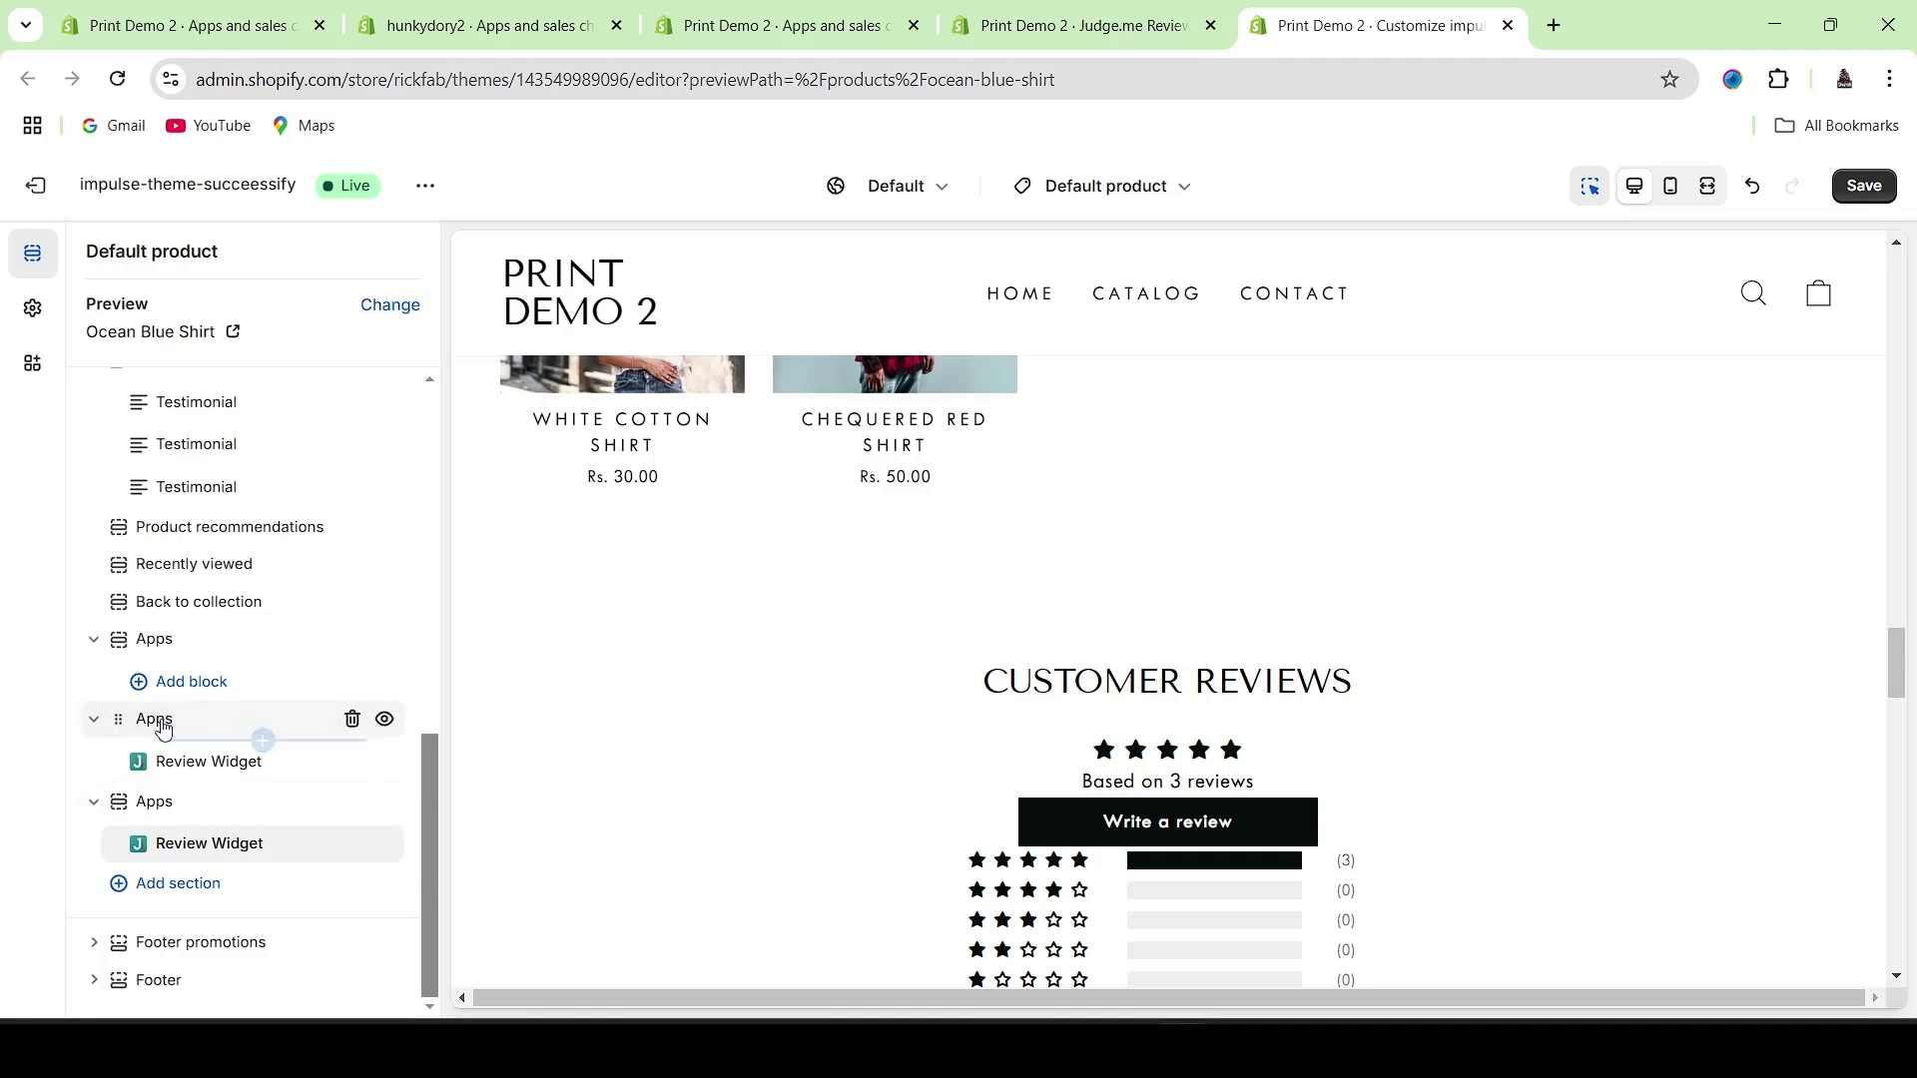
{"action": "mouse_move", "coordinate": [184, 804]}
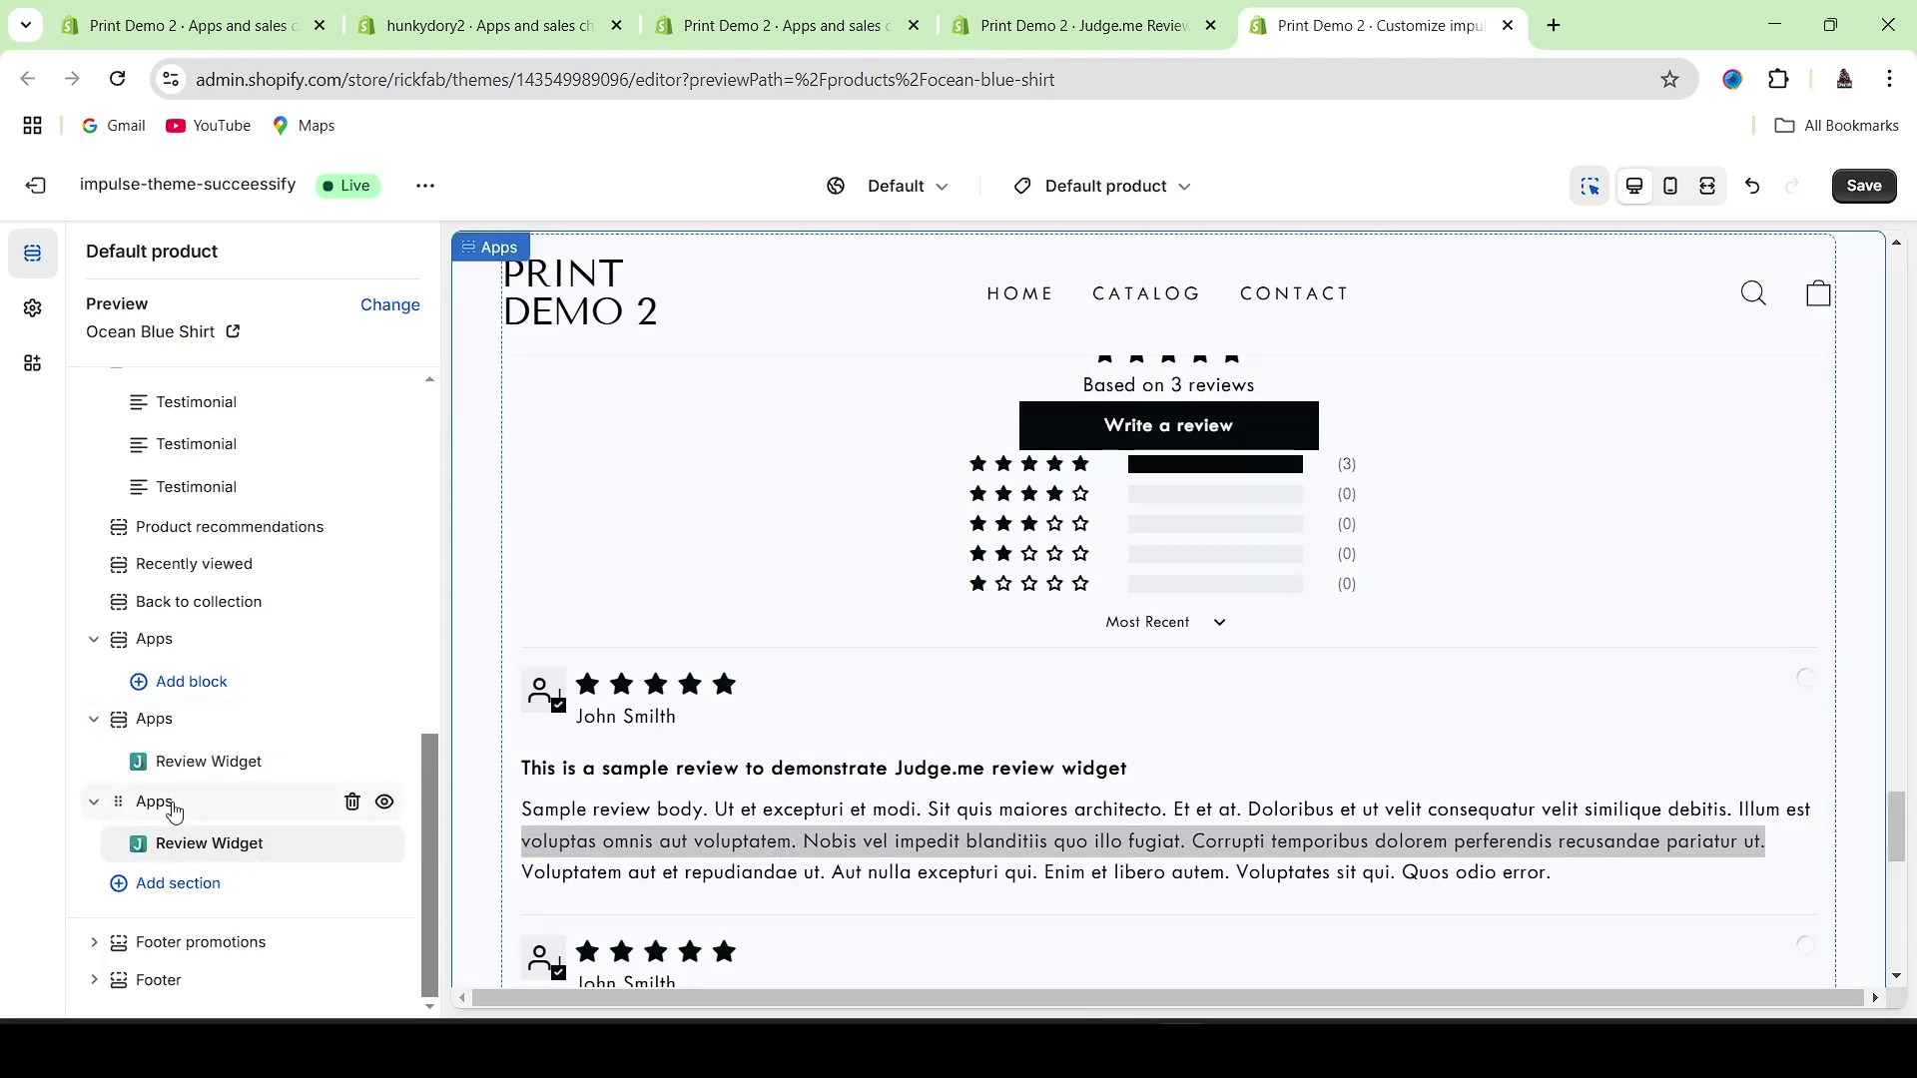
{"action": "left_click_drag", "start_coordinate": [174, 812], "coordinate": [175, 734]}
{"action": "left_click", "coordinate": [351, 801]}
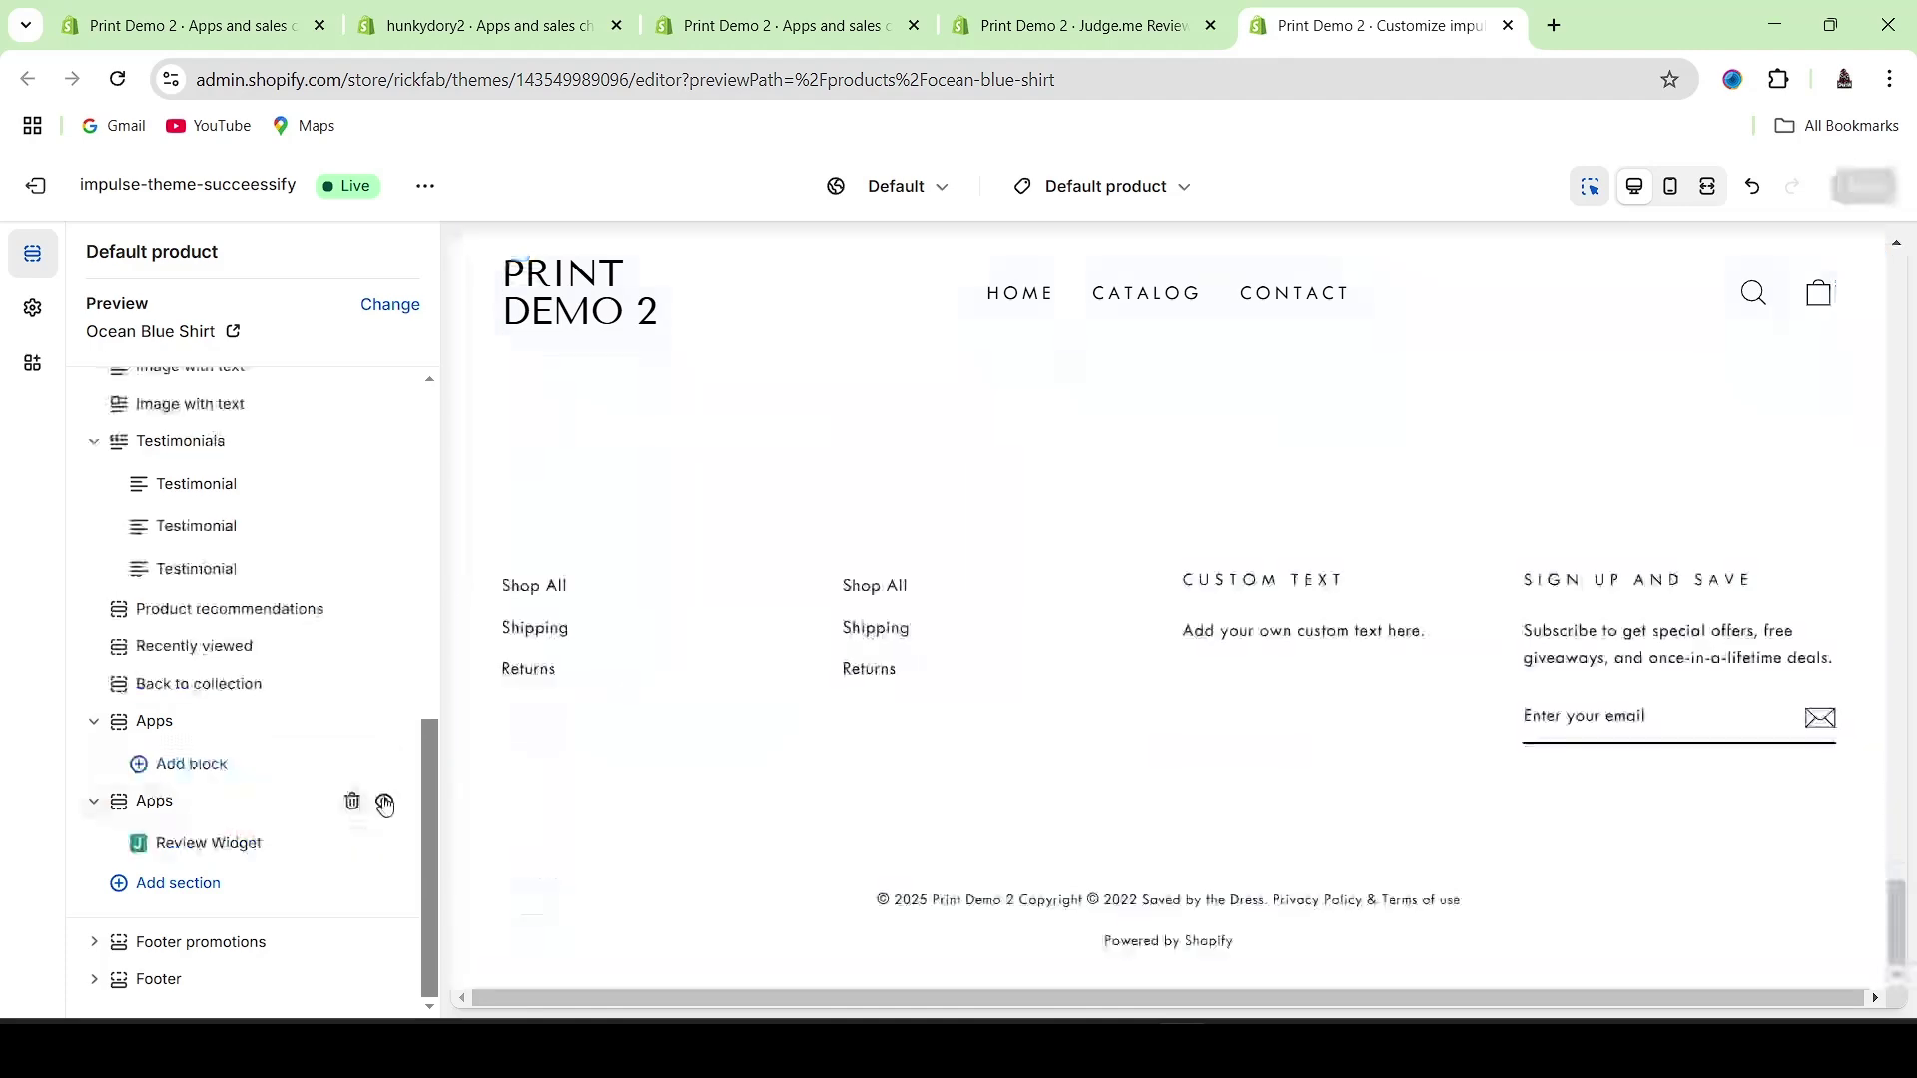
{"action": "left_click", "coordinate": [1507, 25]}
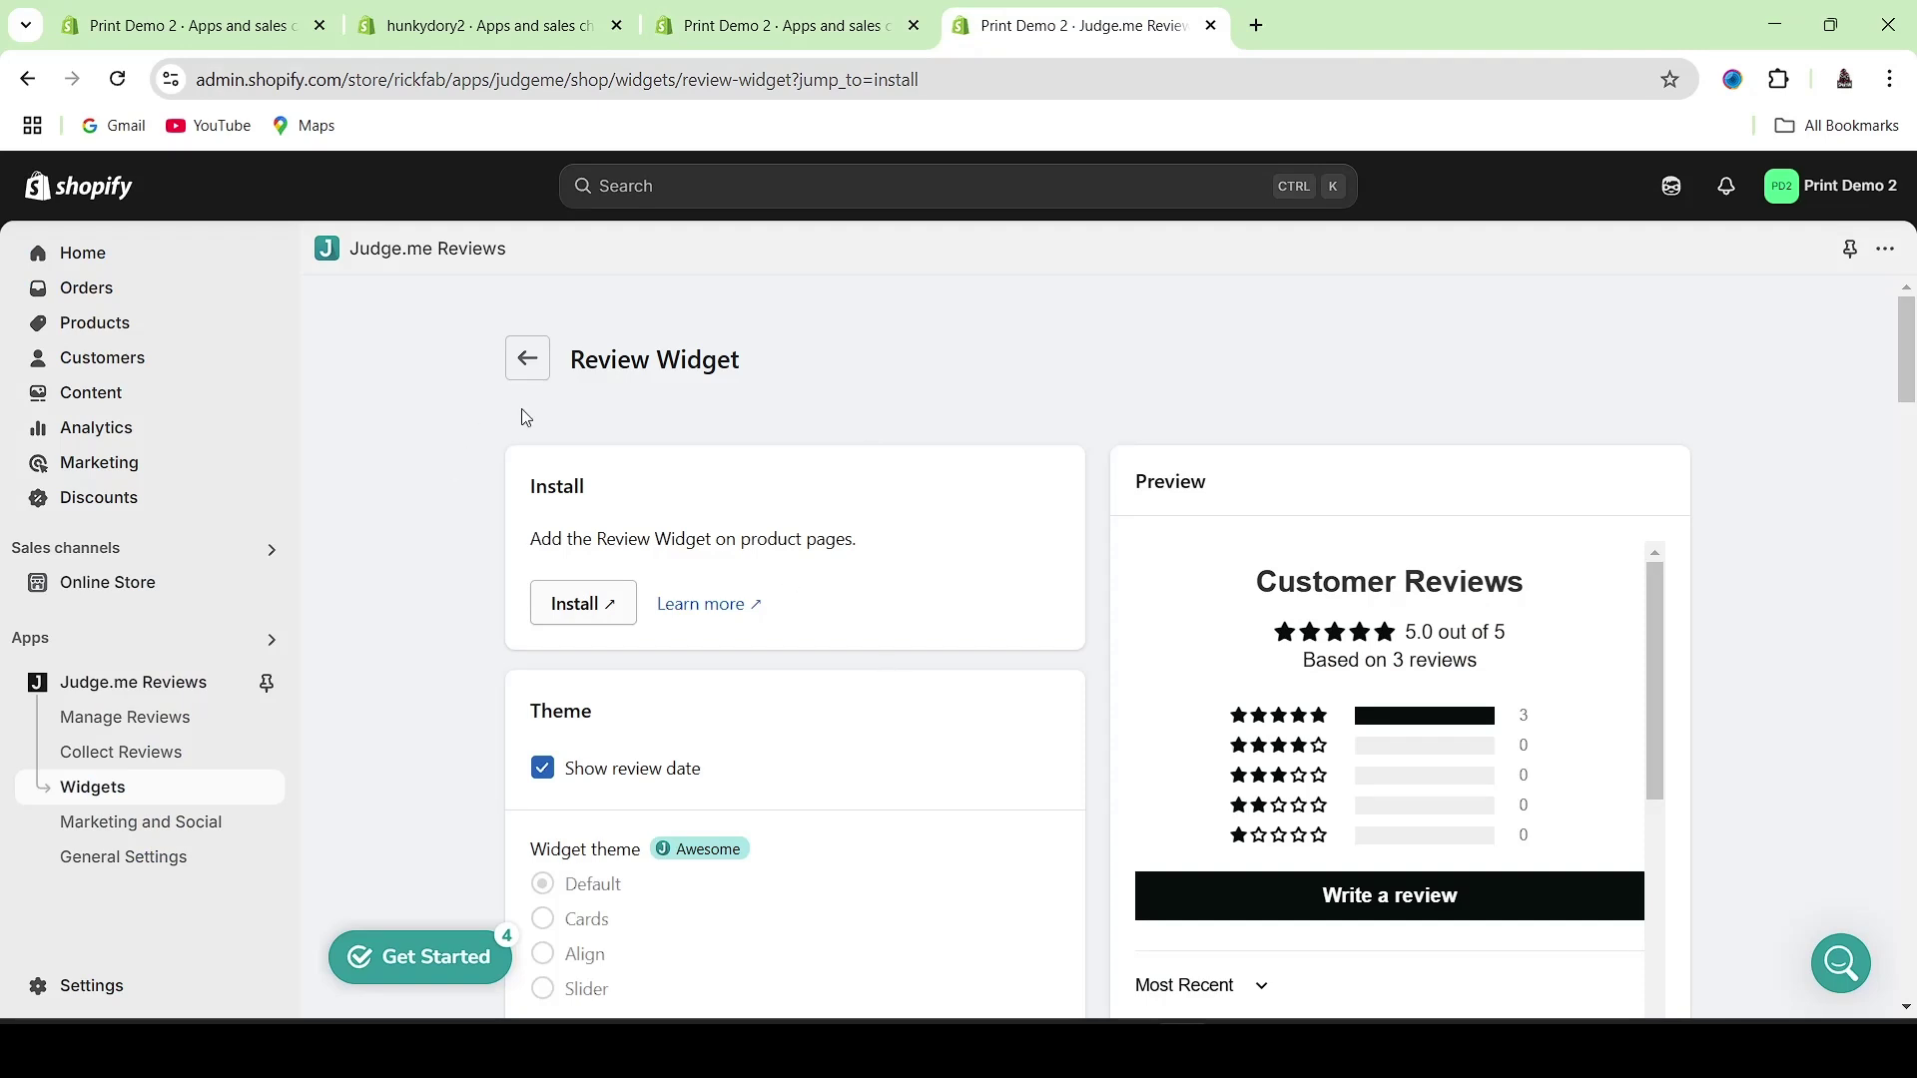
- Open the Star Rating Badge's customization page from the widgets overview and install the badge on the product pages
{"action": "left_click", "coordinate": [528, 360]}
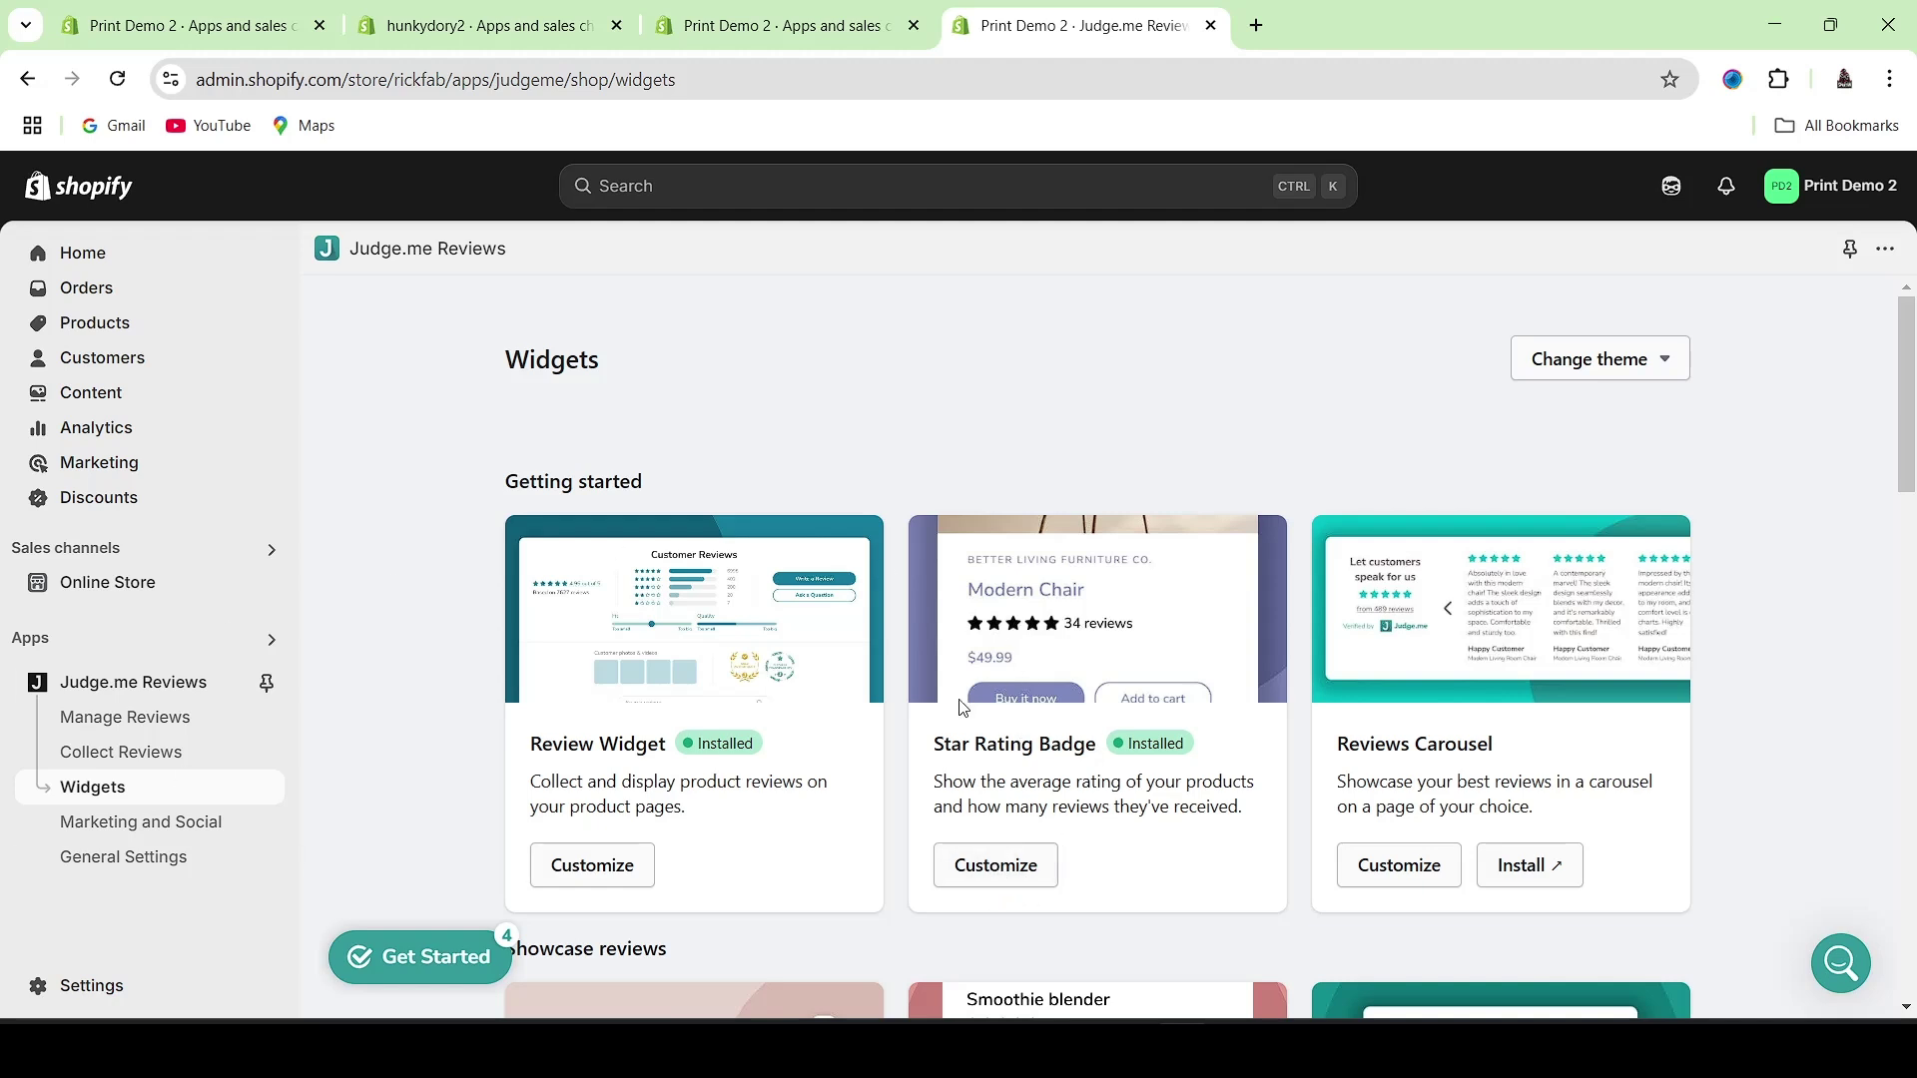
{"action": "left_click", "coordinate": [992, 865]}
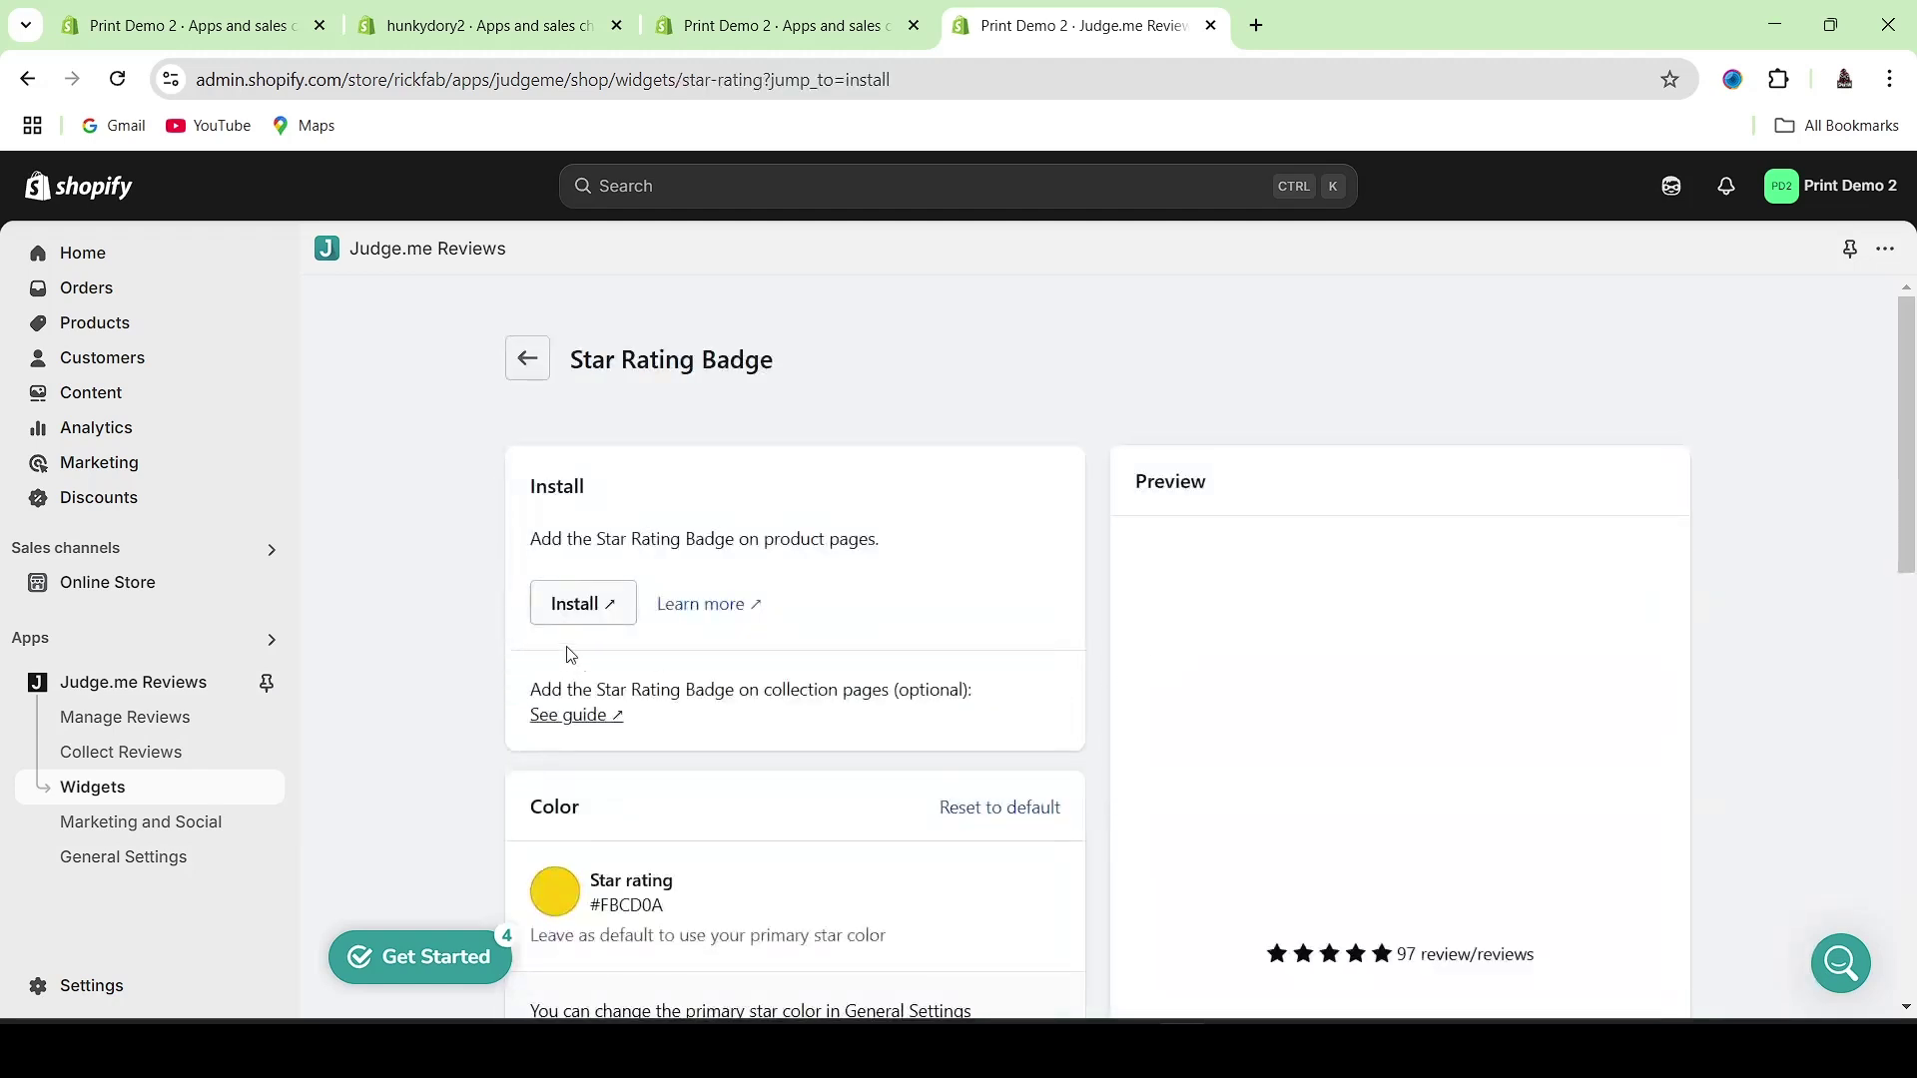
{"action": "left_click", "coordinate": [570, 607]}
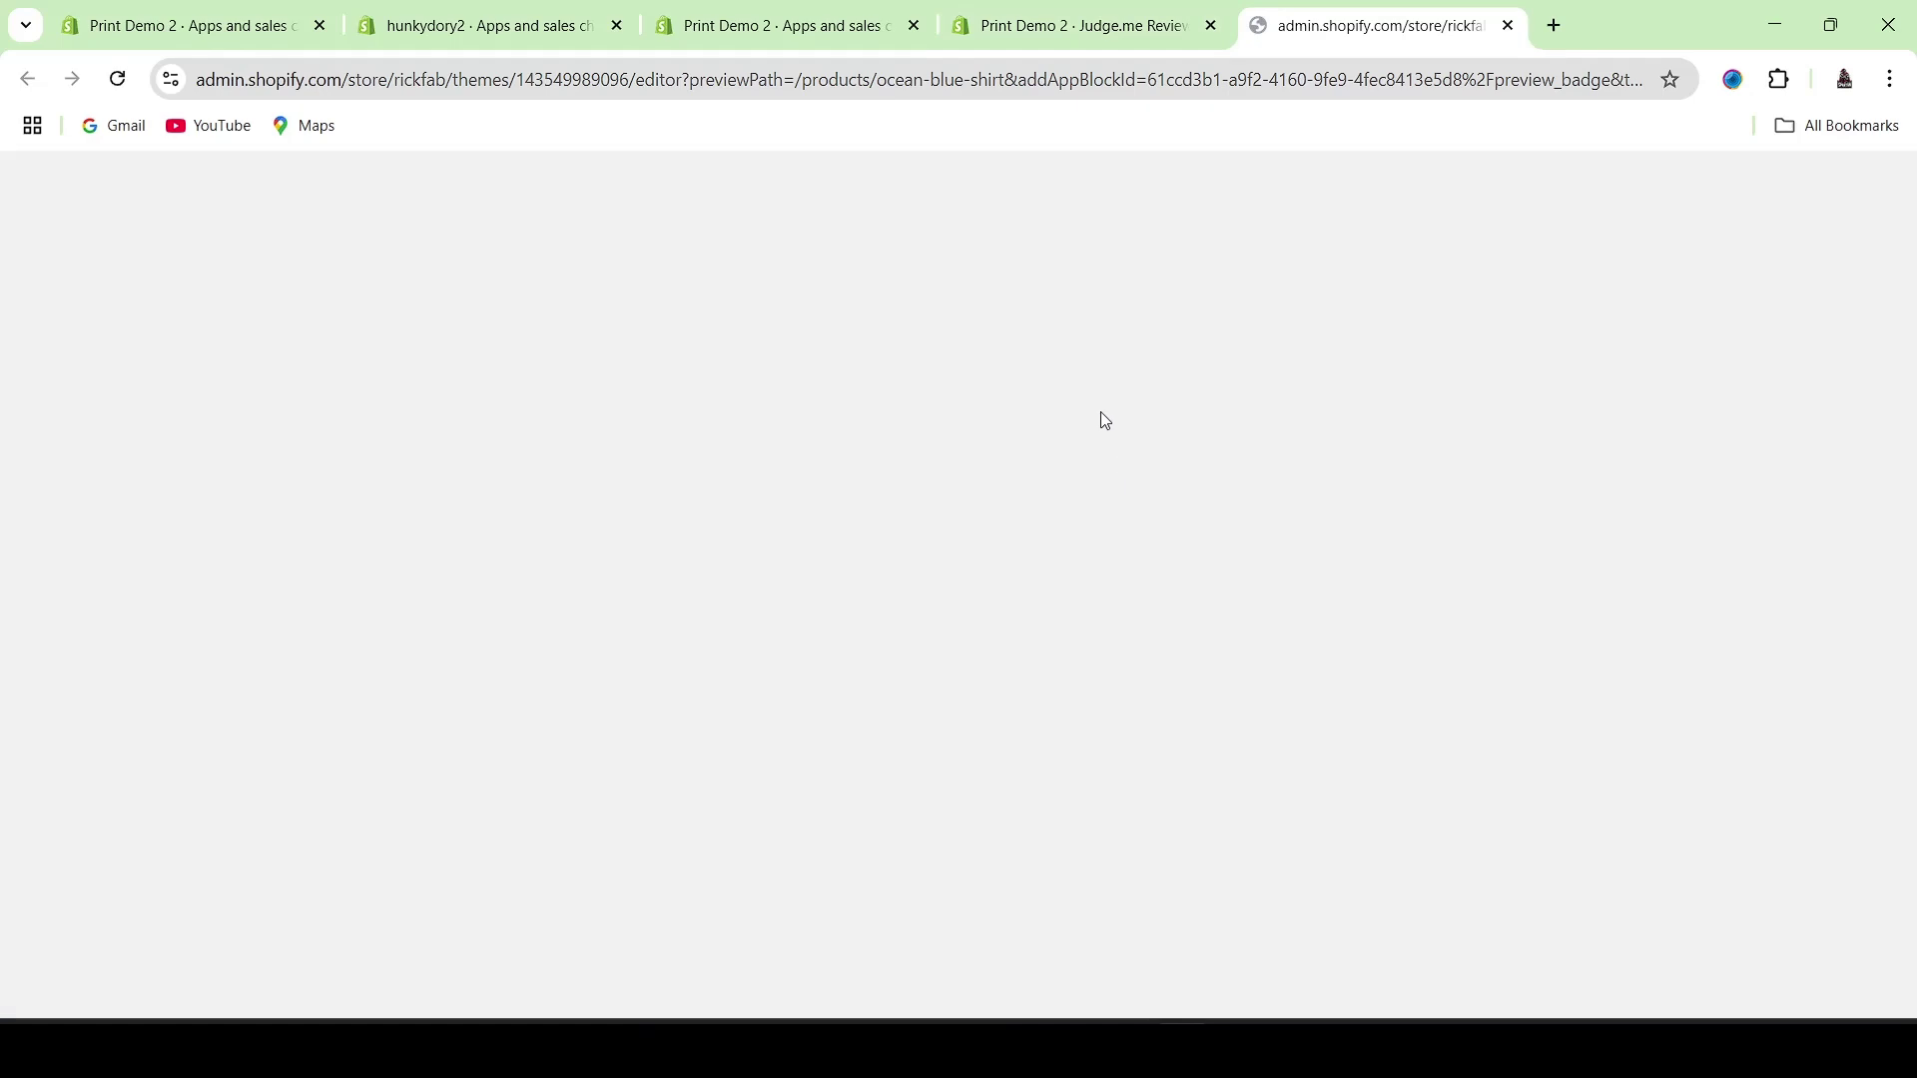
- Examine the Star Rating Badge's color, display properties and text settings on its customization page
{"action": "left_click", "coordinate": [1078, 26]}
{"action": "left_click_drag", "start_coordinate": [1911, 365], "coordinate": [1911, 477]}
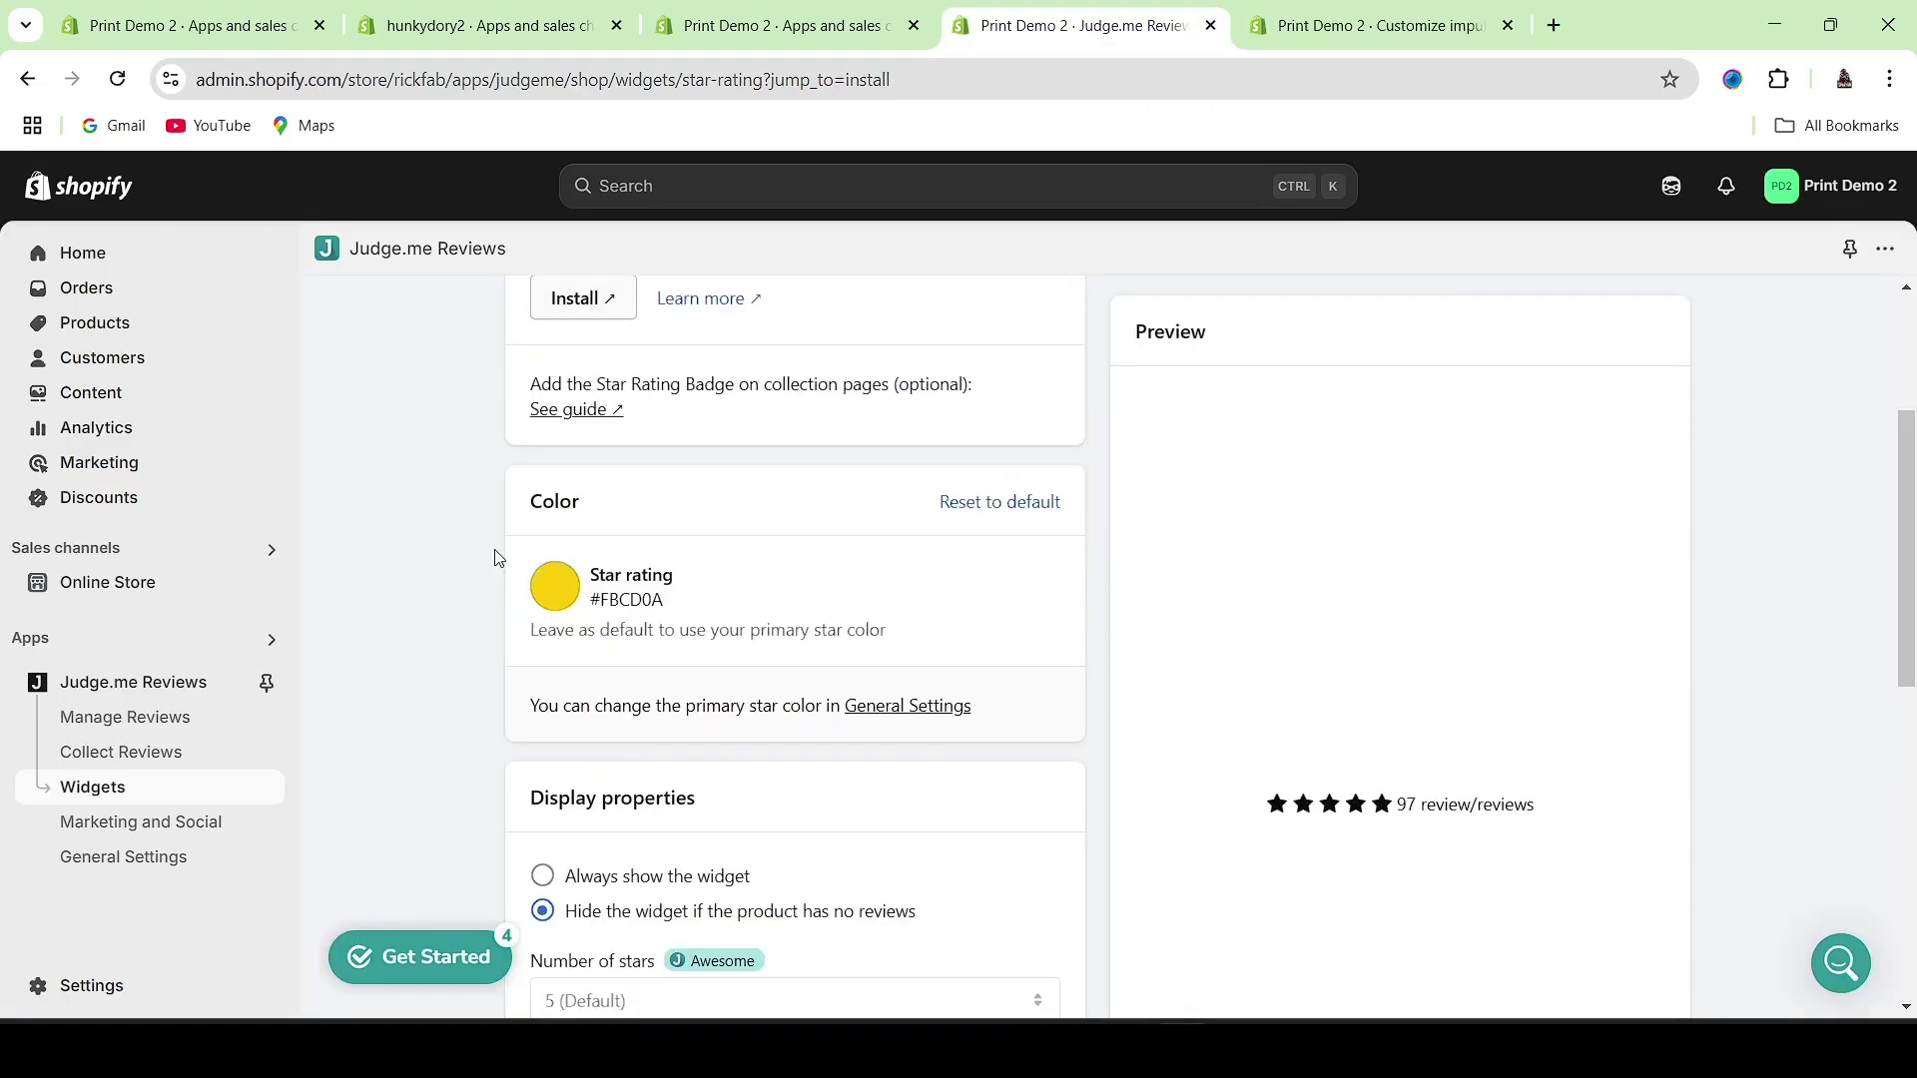
{"action": "left_click_drag", "start_coordinate": [1910, 595], "coordinate": [1913, 873]}
{"action": "scroll", "coordinate": [648, 663], "scroll_direction": "up", "scroll_amount": 7}
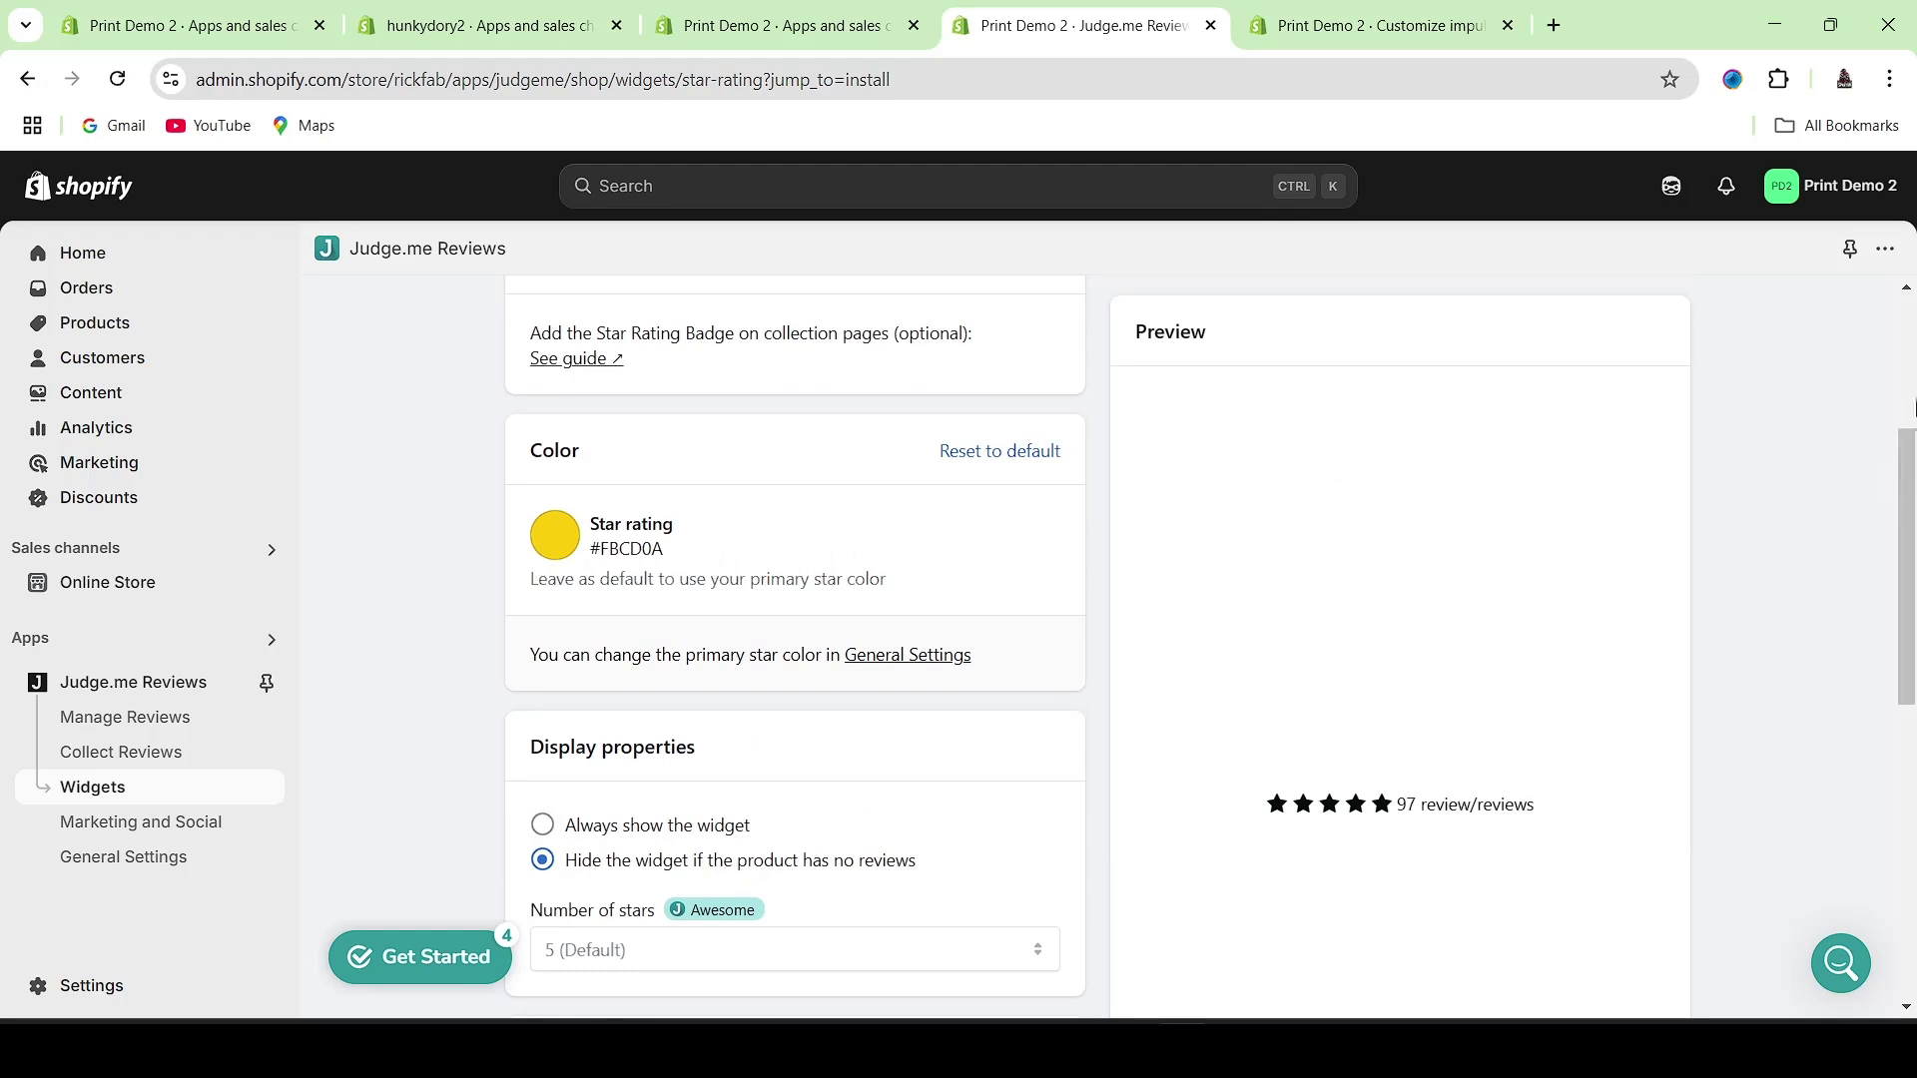
{"action": "scroll", "coordinate": [1912, 407], "scroll_direction": "down", "scroll_amount": 3}
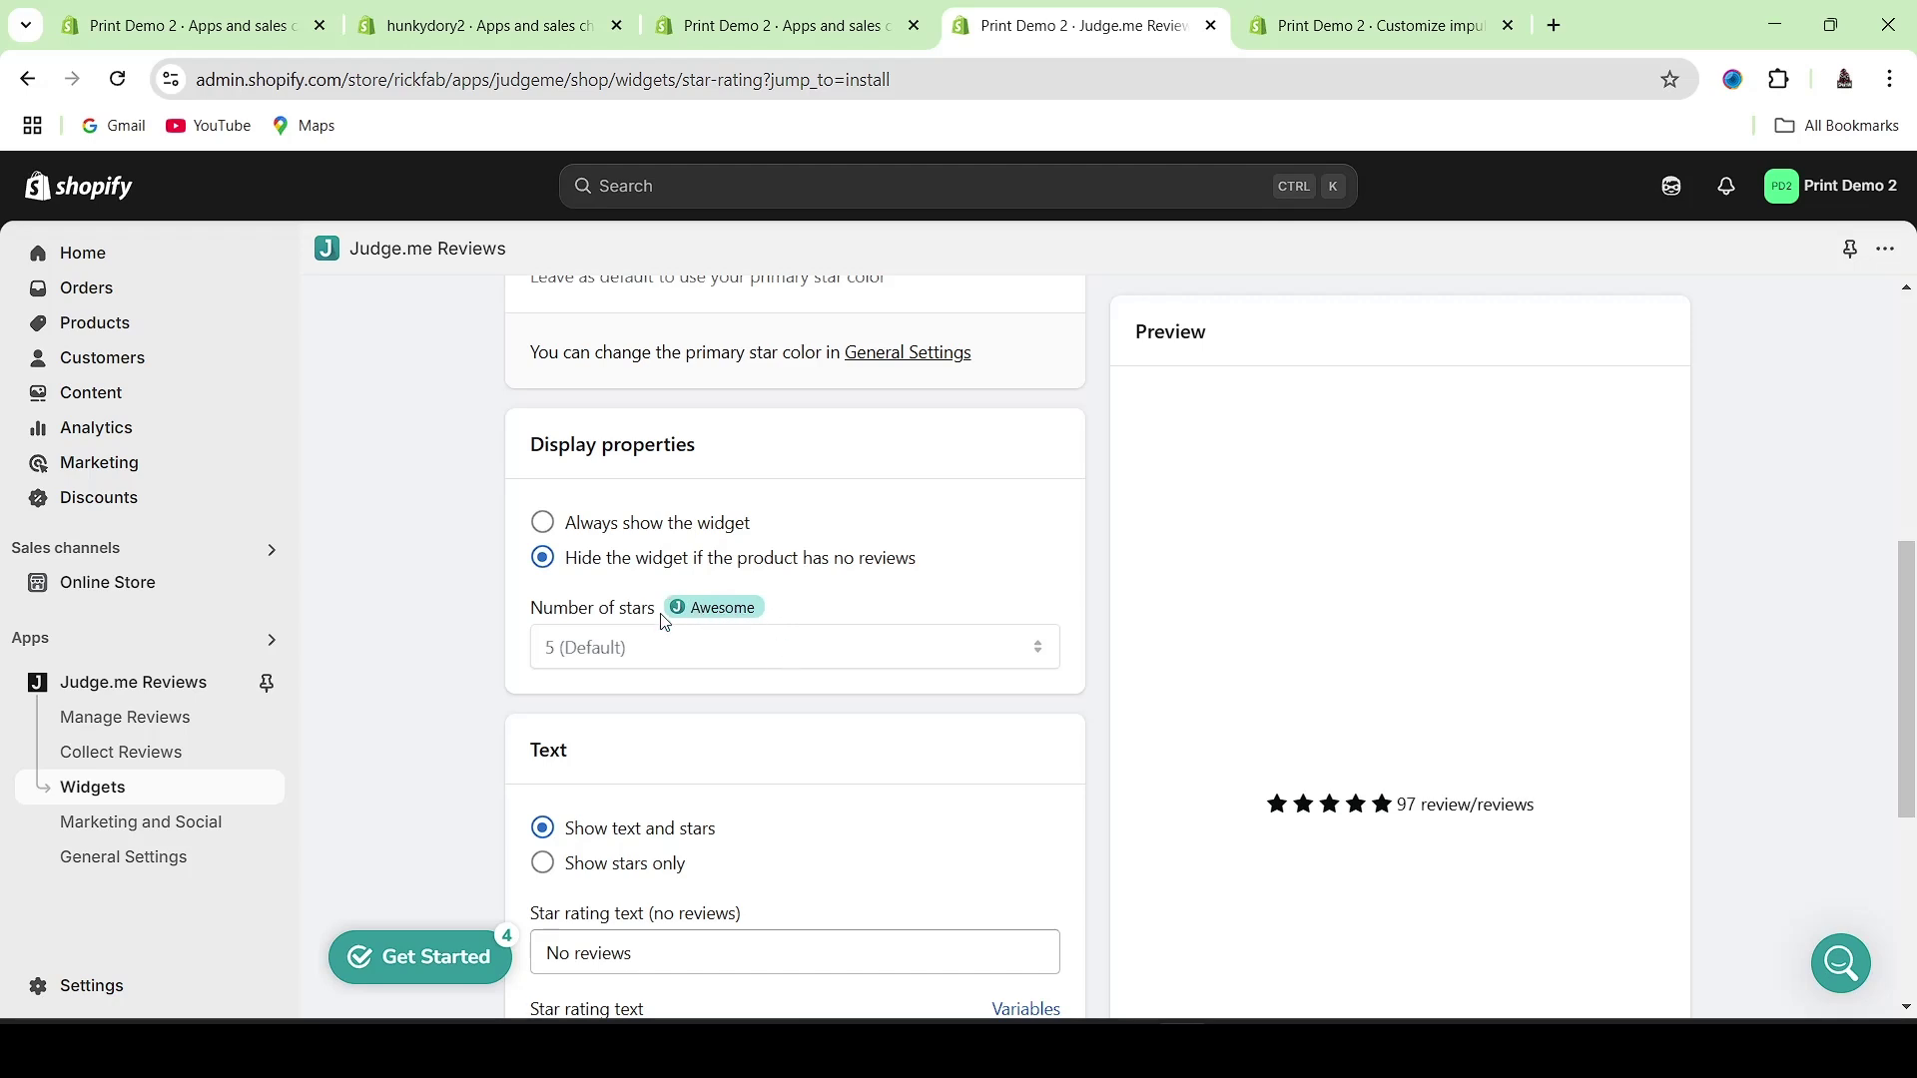
{"action": "mouse_move", "coordinate": [1909, 683]}
{"action": "left_mouse_down"}
{"action": "mouse_move", "coordinate": [1910, 640]}
{"action": "mouse_move", "coordinate": [1910, 683]}
{"action": "left_mouse_up"}
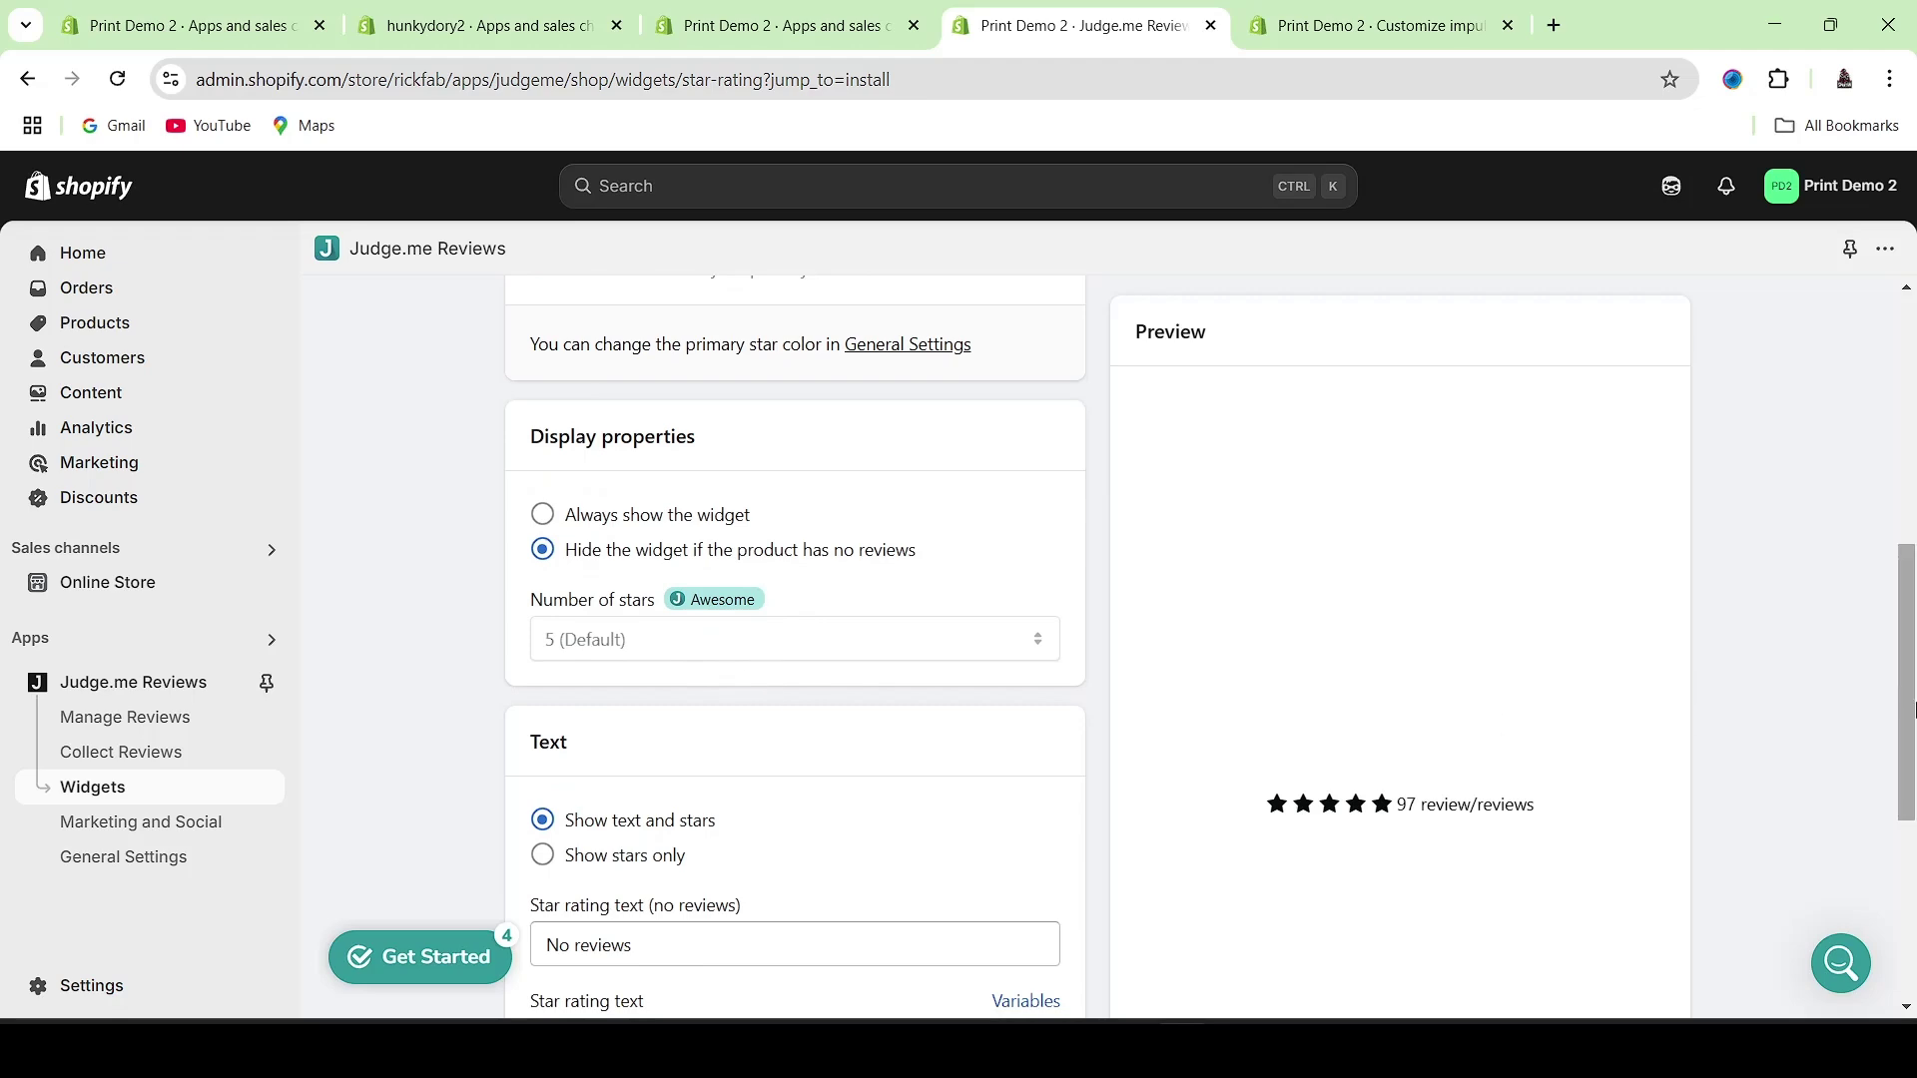
{"action": "left_click_drag", "start_coordinate": [1908, 683], "coordinate": [1909, 437]}
- Inspect the star rating's placement in the theme editor's product page preview and return to the template's section list
{"action": "left_click", "coordinate": [1378, 25]}
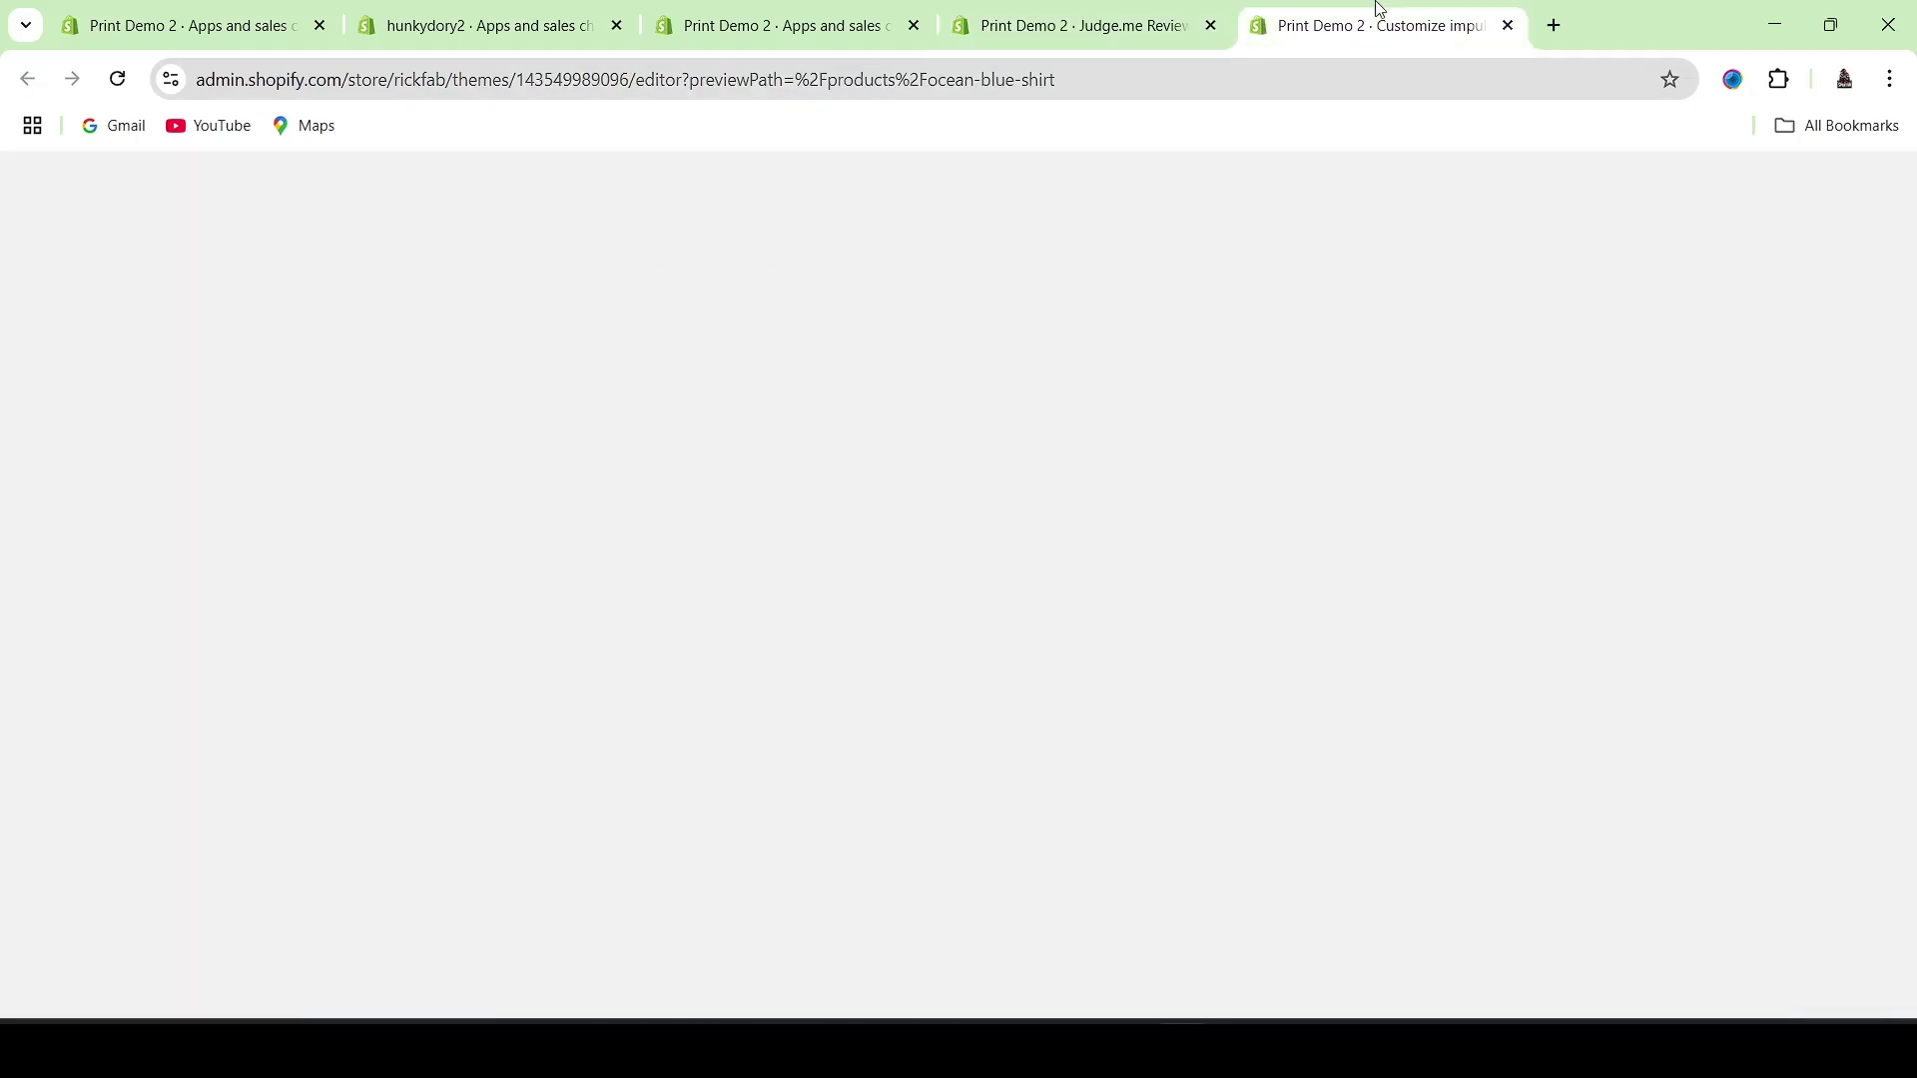
{"action": "left_click_drag", "start_coordinate": [1892, 407], "coordinate": [1892, 349]}
{"action": "left_click", "coordinate": [1079, 12]}
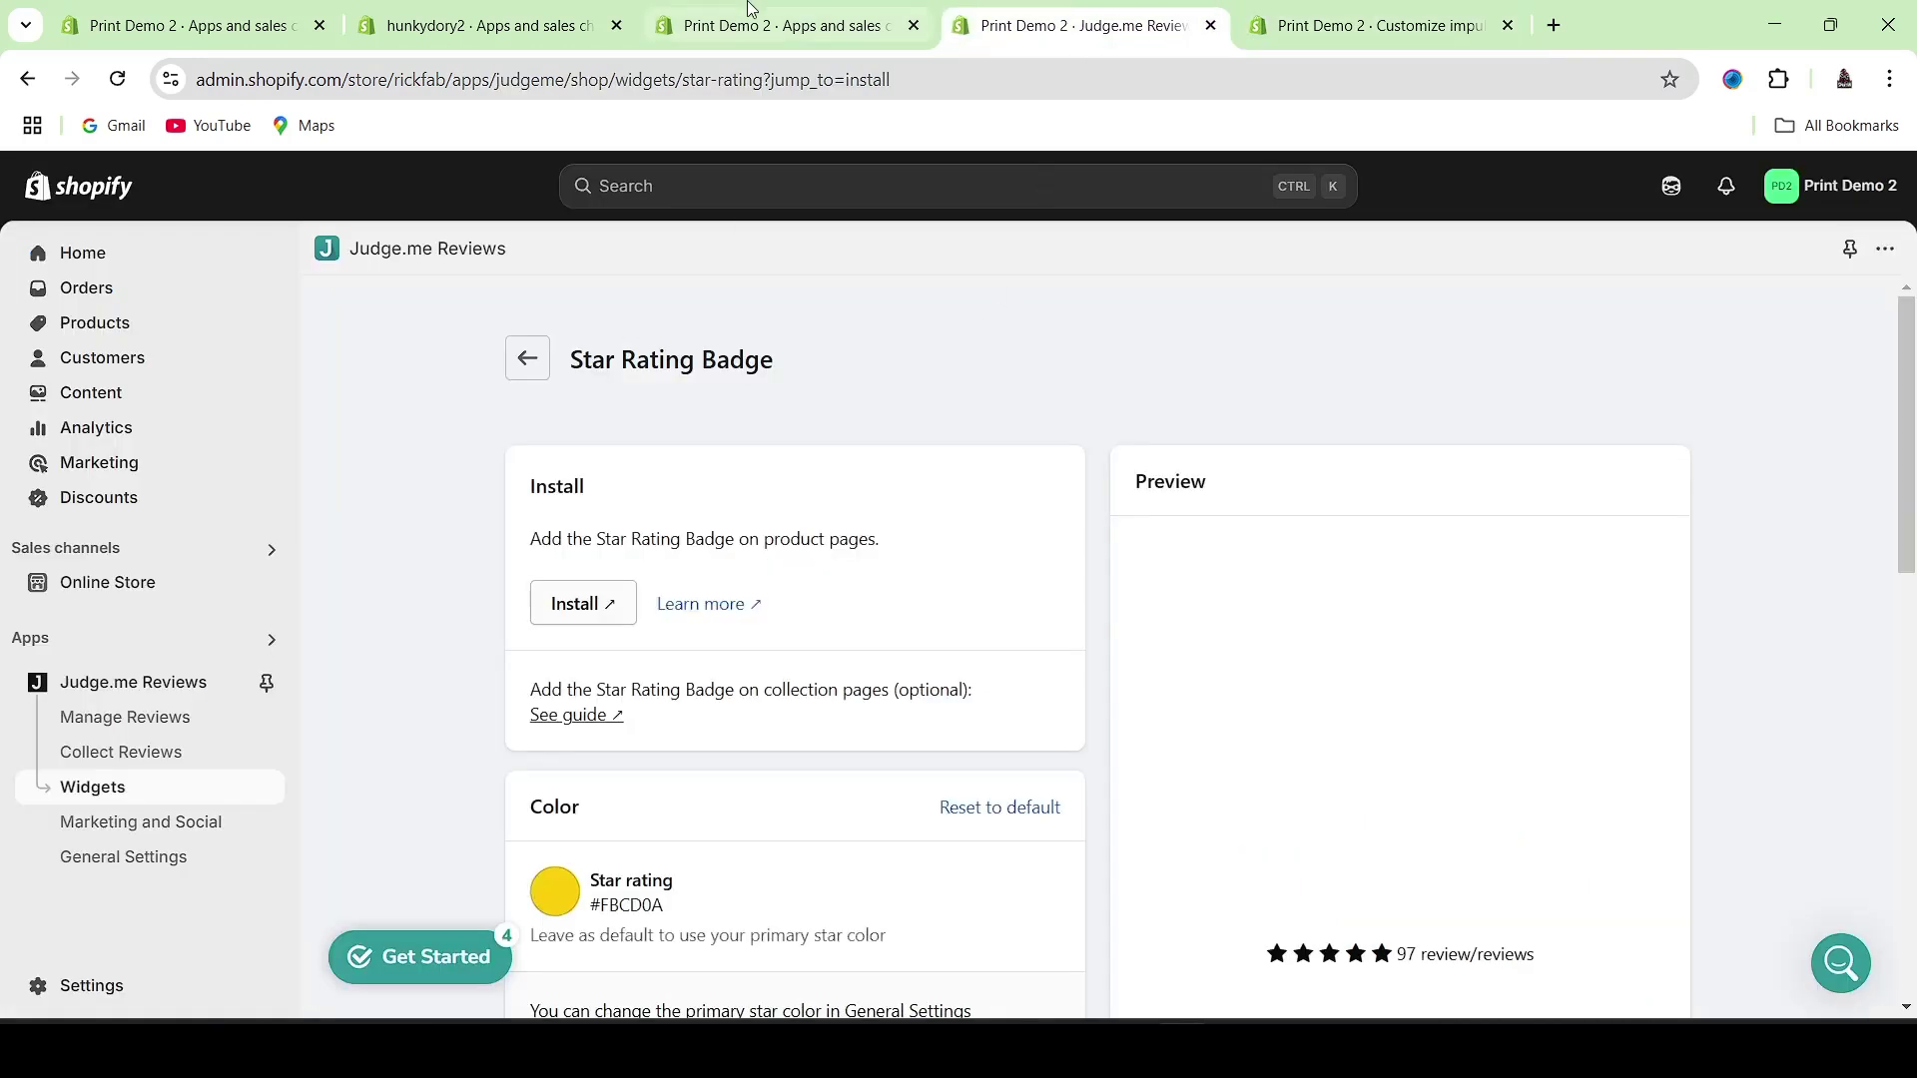
{"action": "left_click", "coordinate": [1403, 8]}
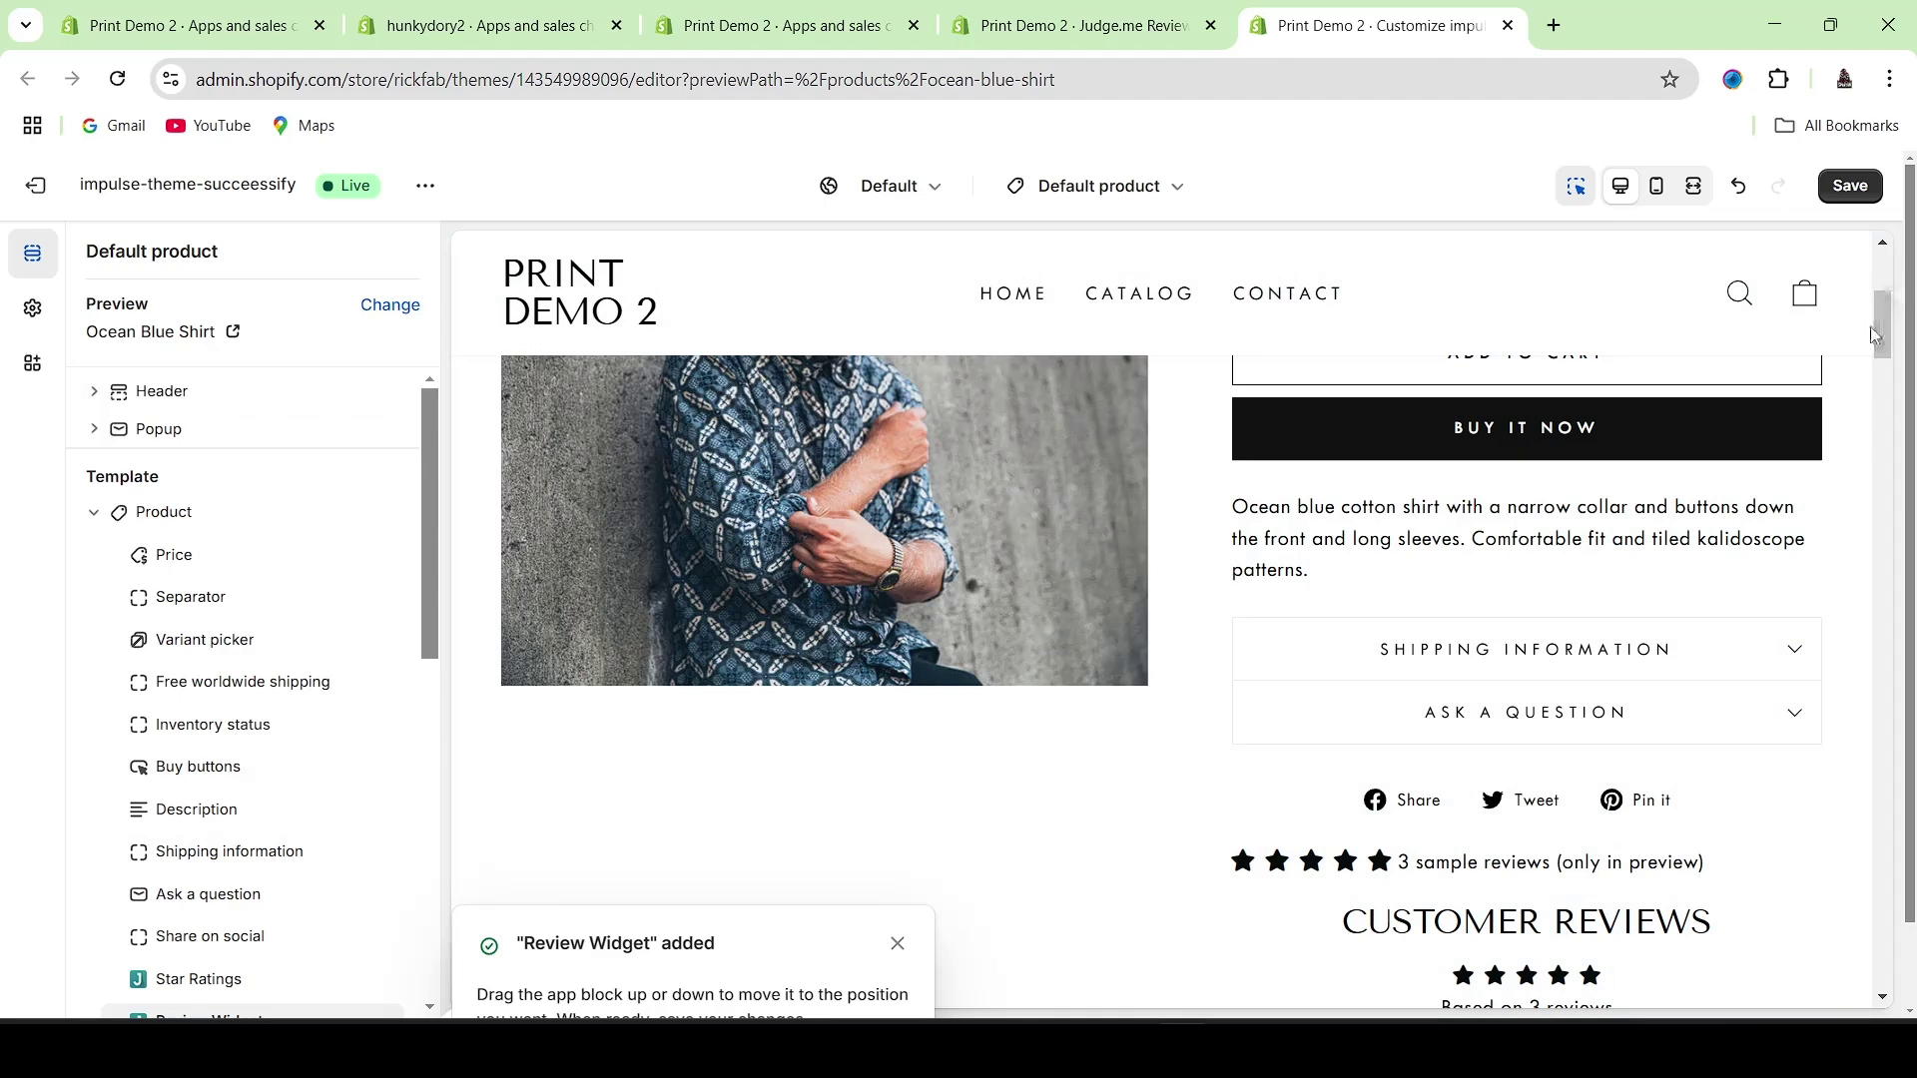
{"action": "left_click", "coordinate": [1343, 826]}
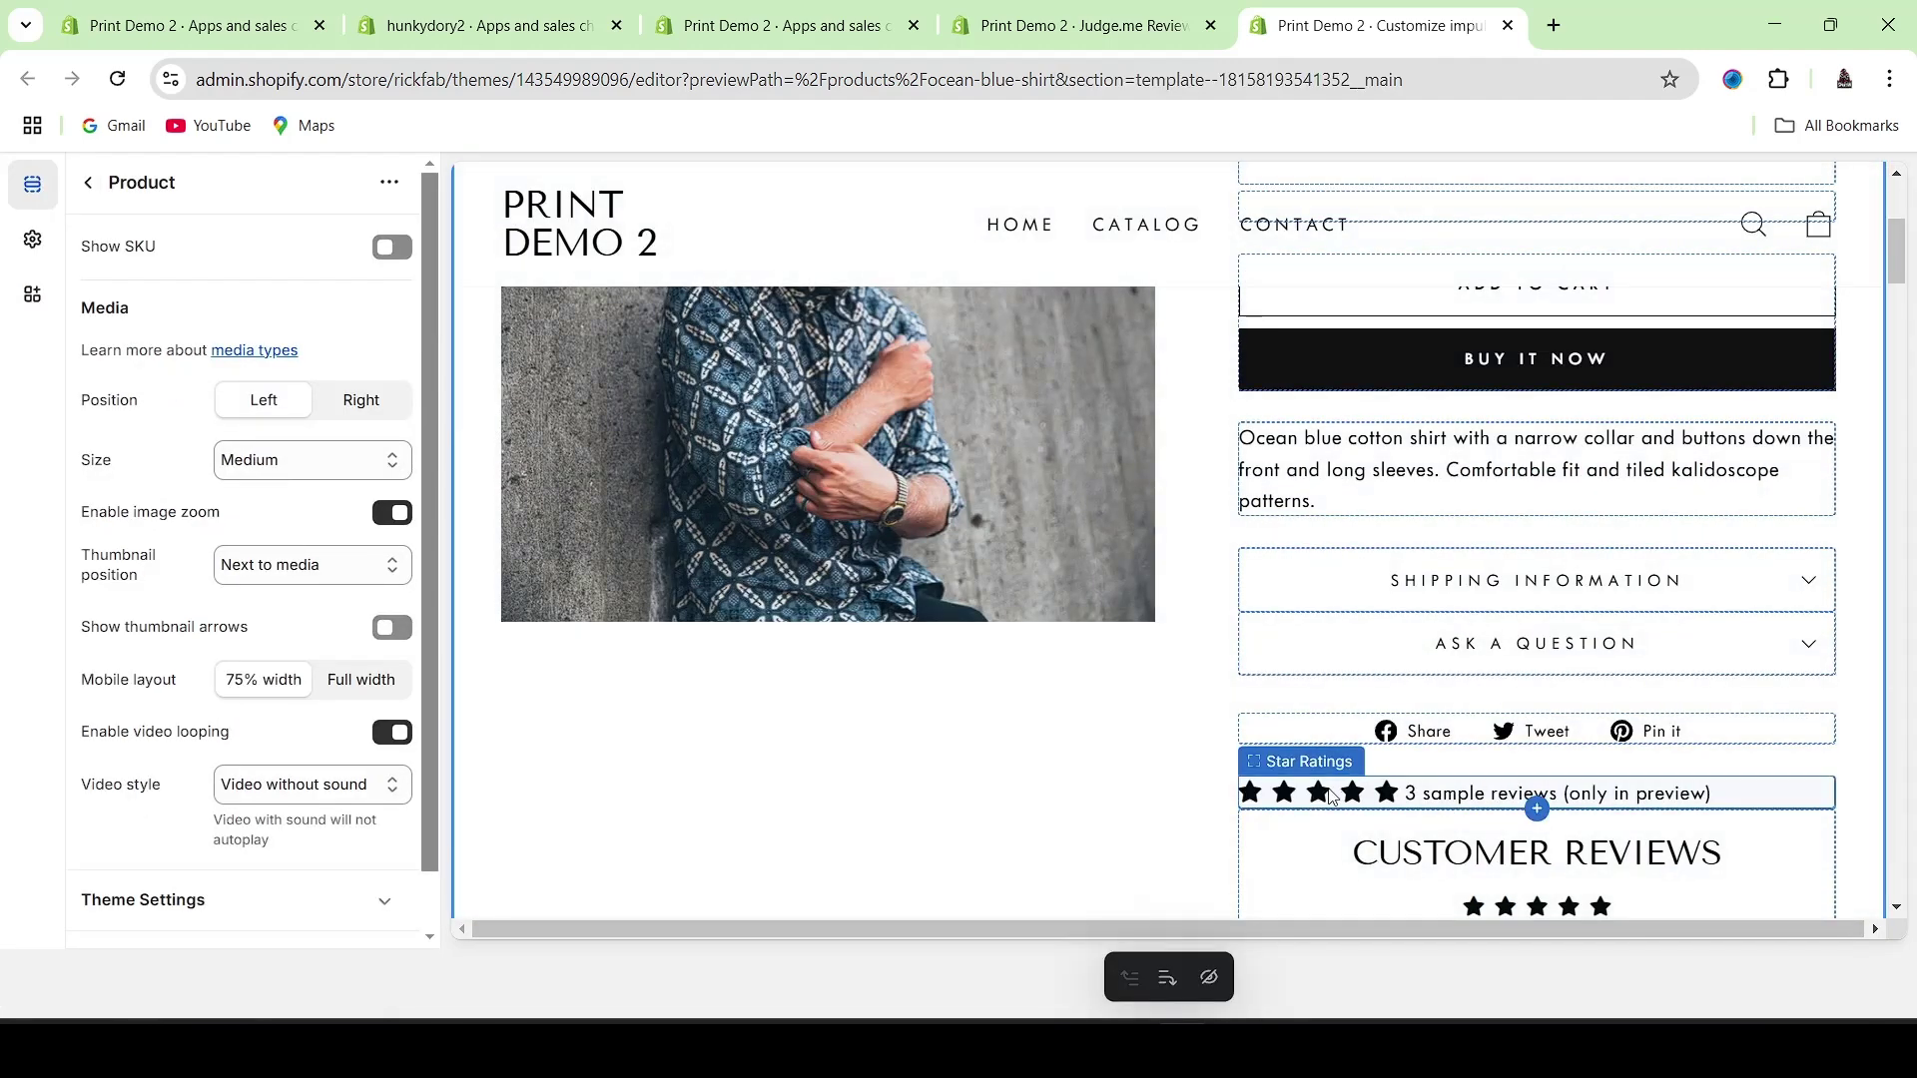
{"action": "left_click", "coordinate": [87, 182]}
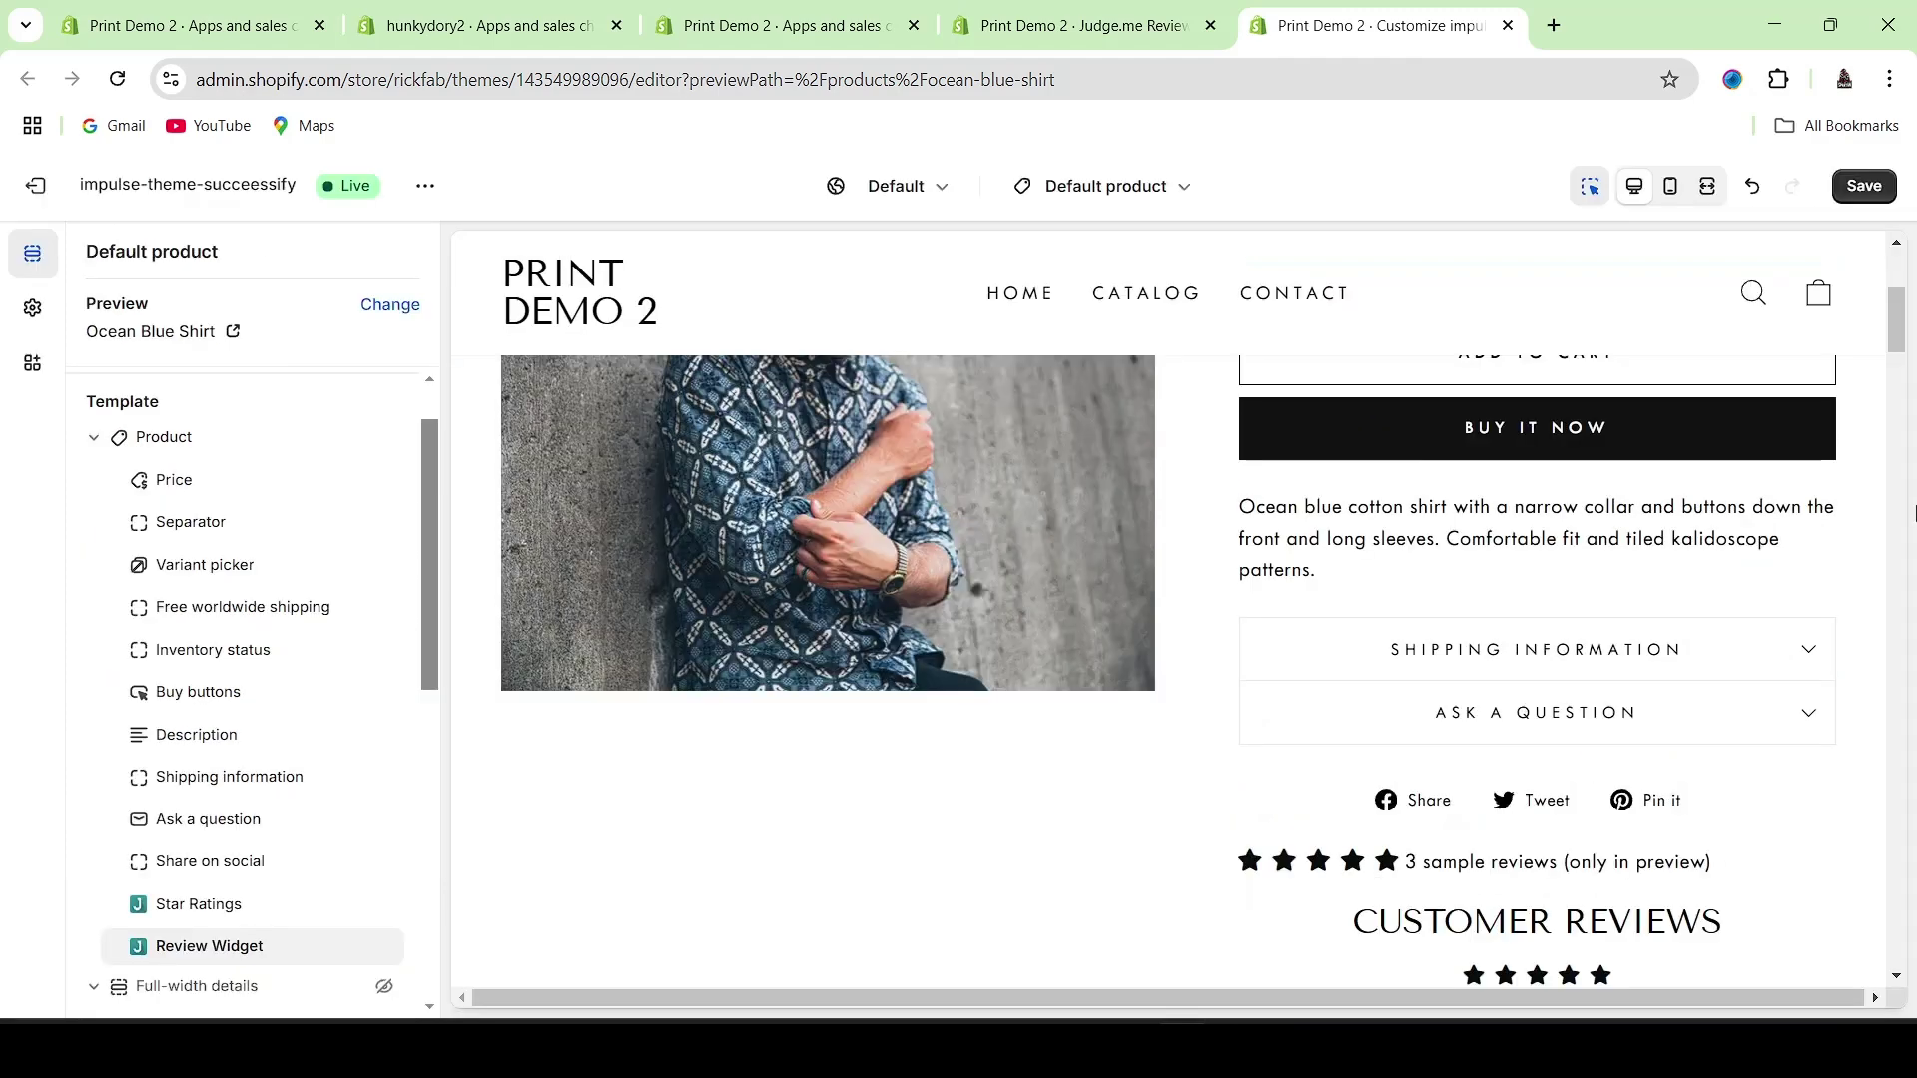
- Remove the Review Widget block from the Product section of the default product template
{"action": "left_click_drag", "start_coordinate": [1897, 333], "coordinate": [1902, 297]}
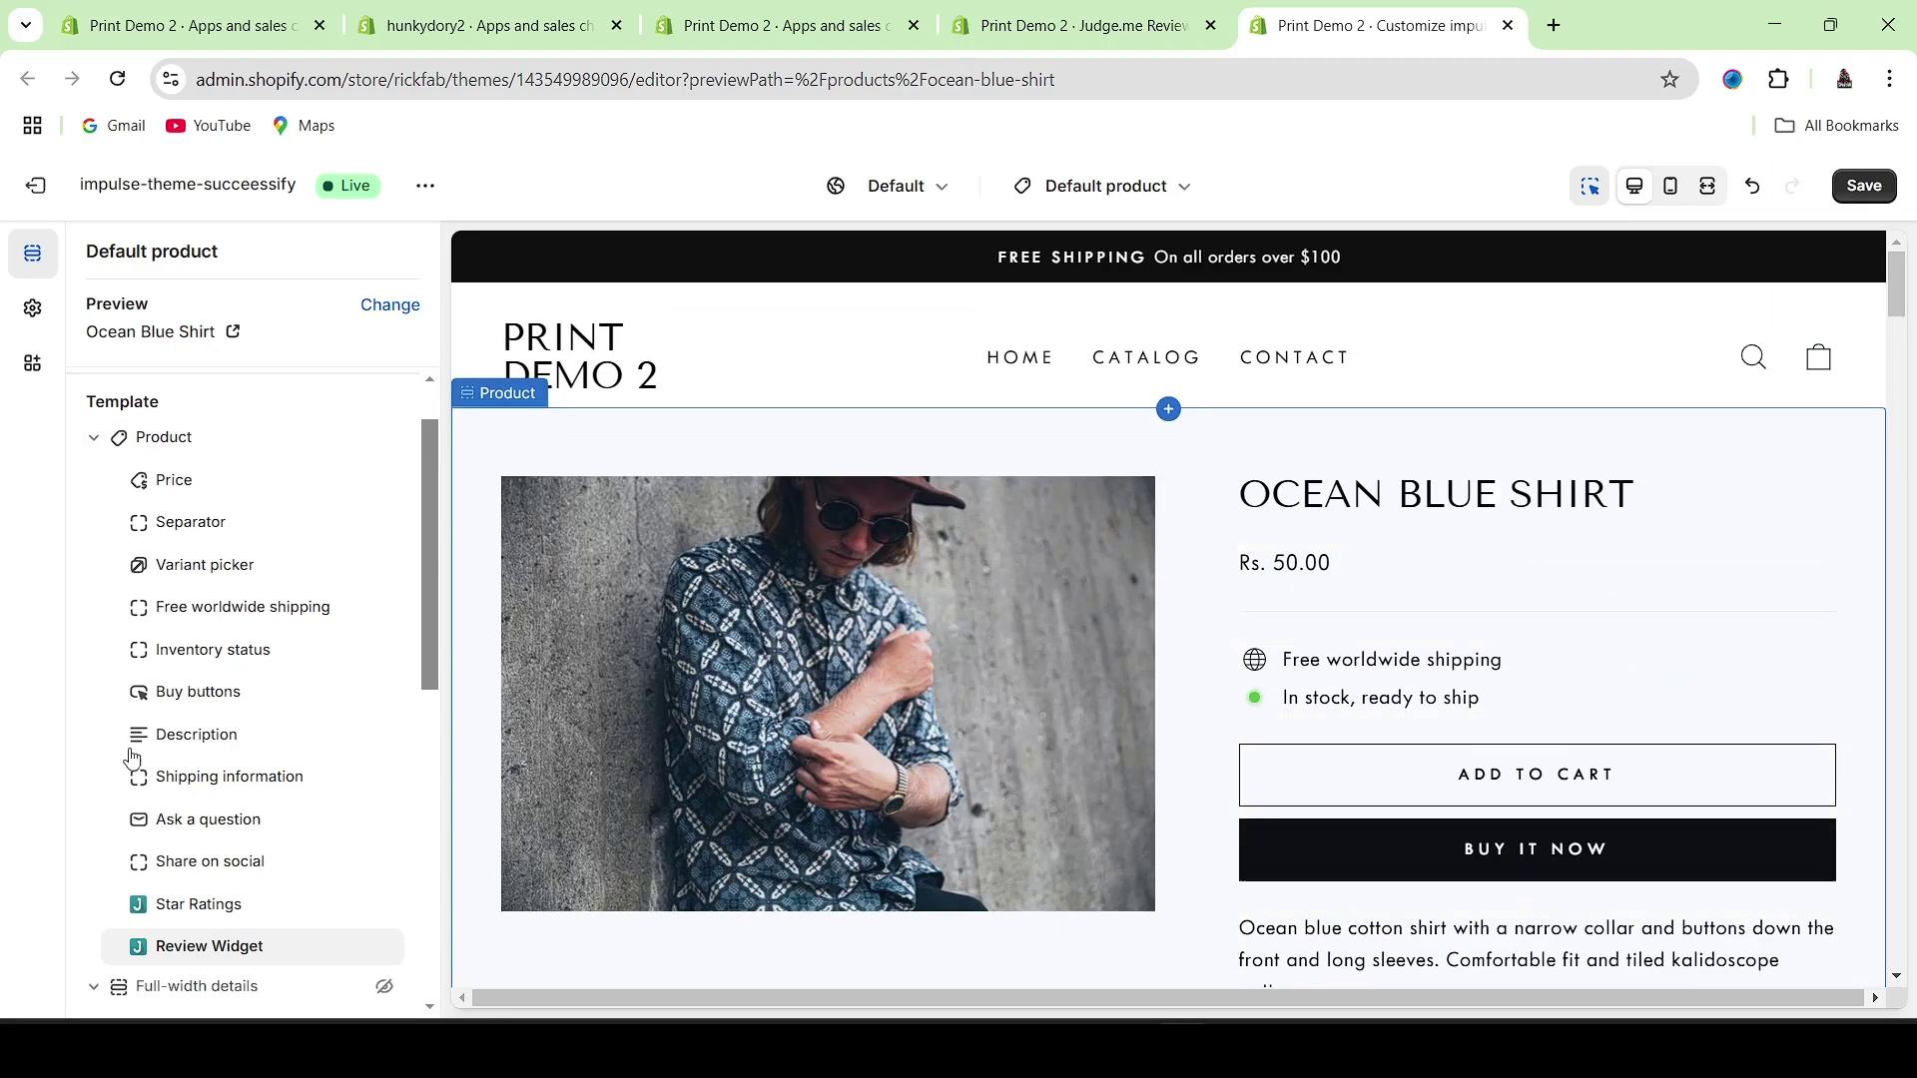
{"action": "mouse_move", "coordinate": [284, 958]}
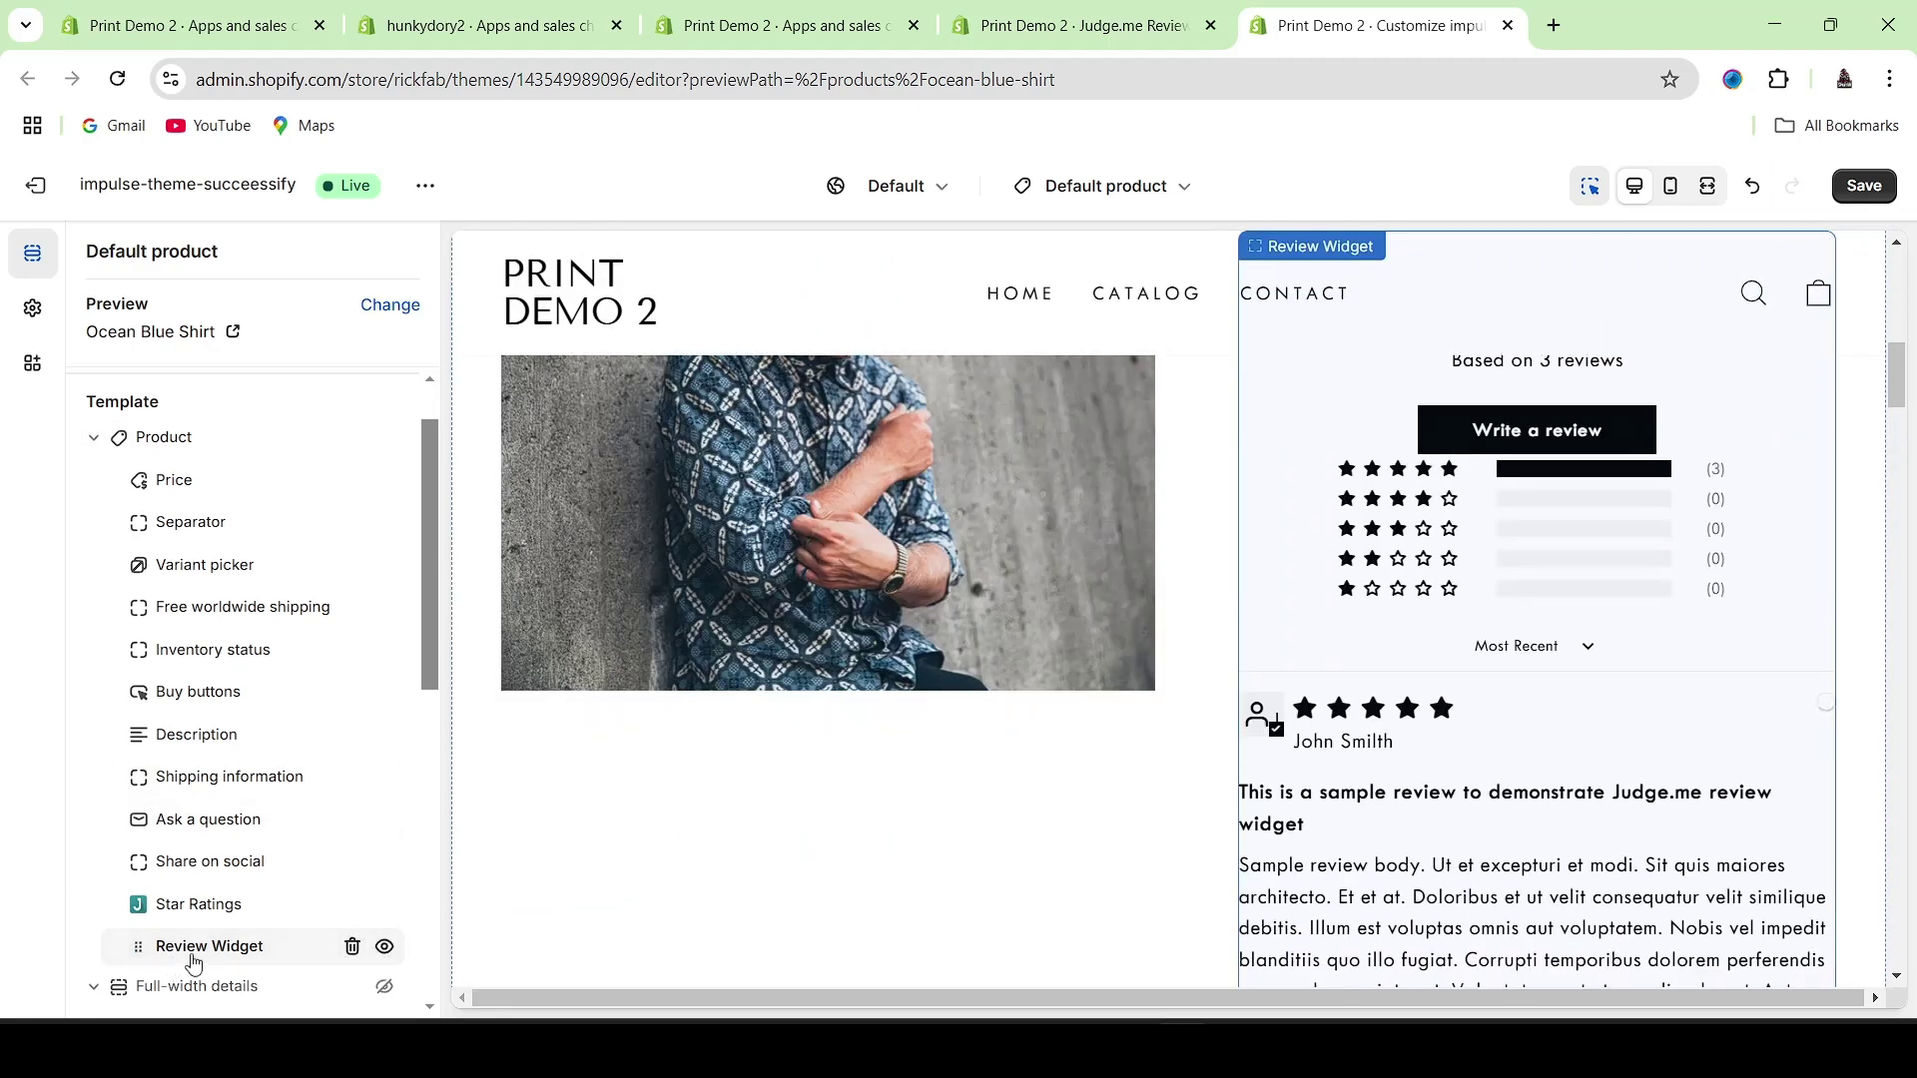
{"action": "left_click", "coordinate": [351, 946]}
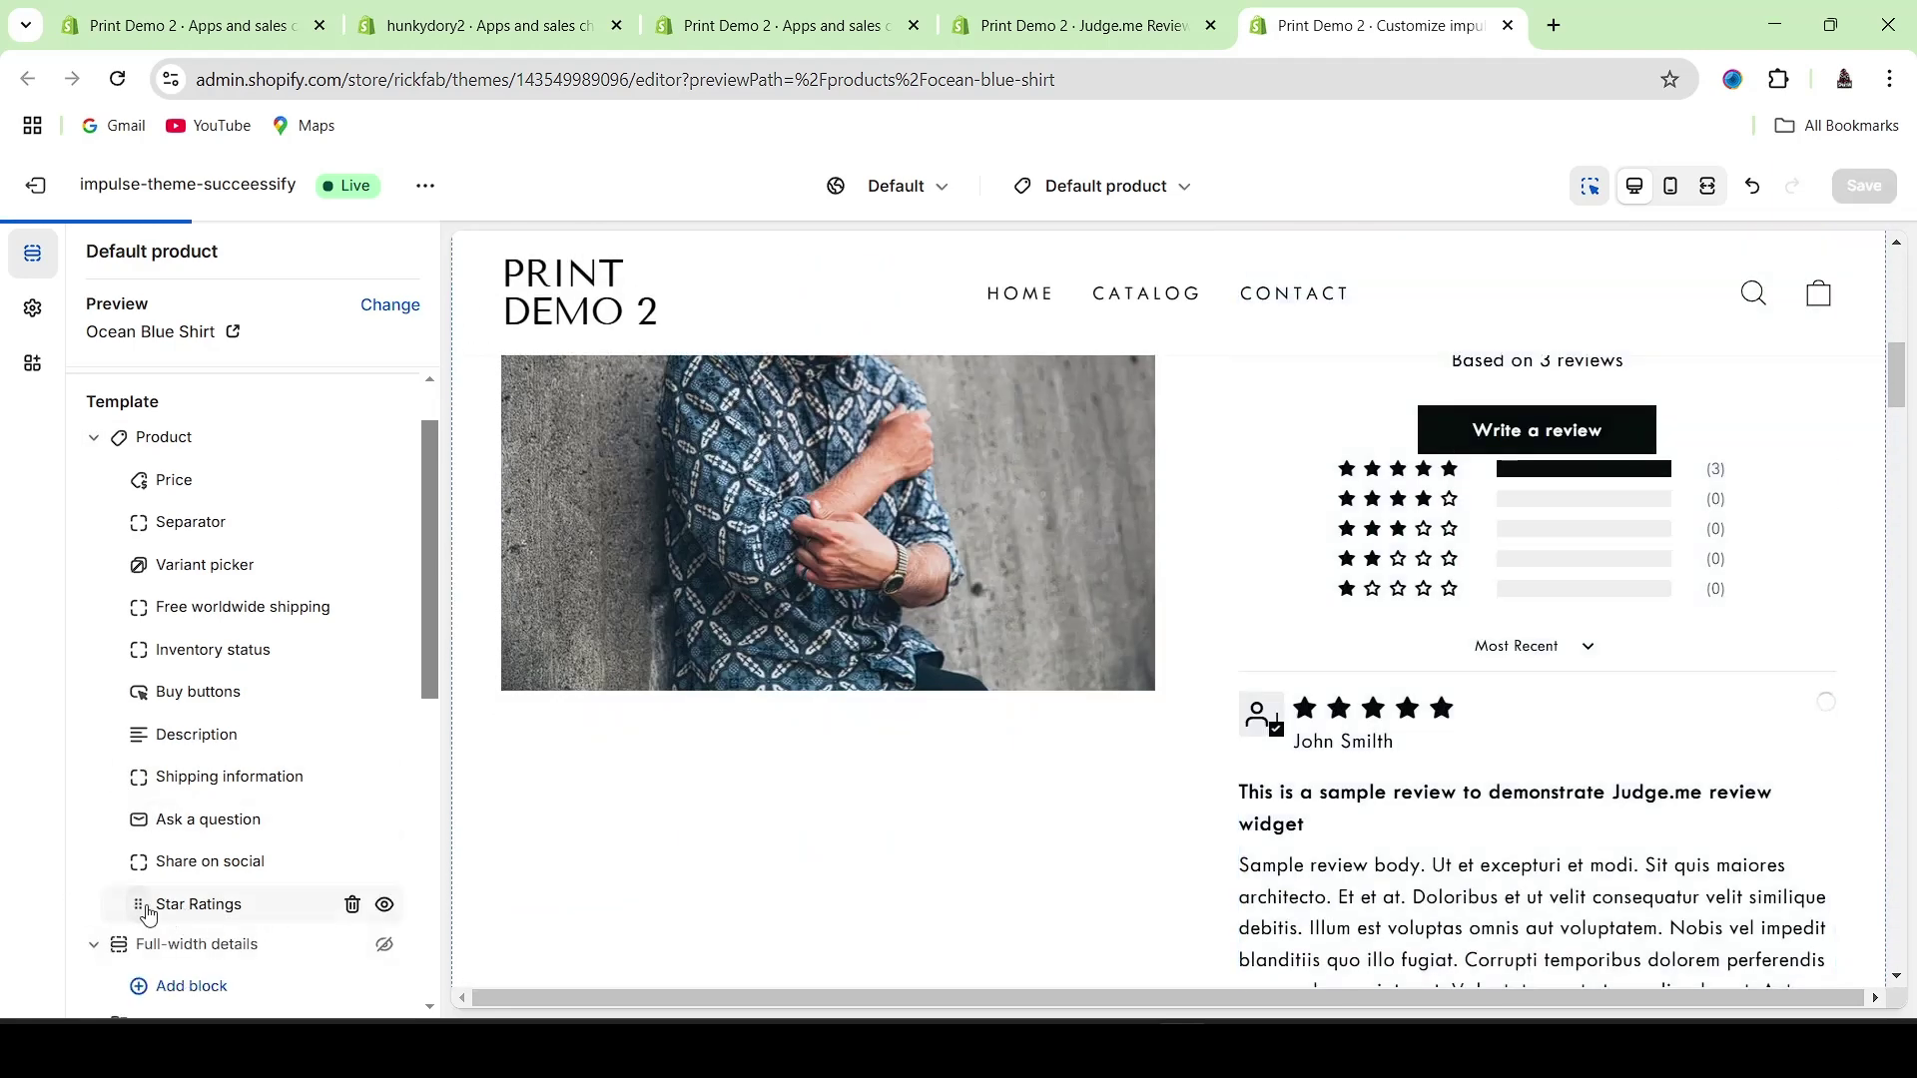
- Move the Star Ratings block between Inventory status and Buy buttons in the Product section and save the template
{"action": "left_click_drag", "start_coordinate": [147, 913], "coordinate": [160, 575]}
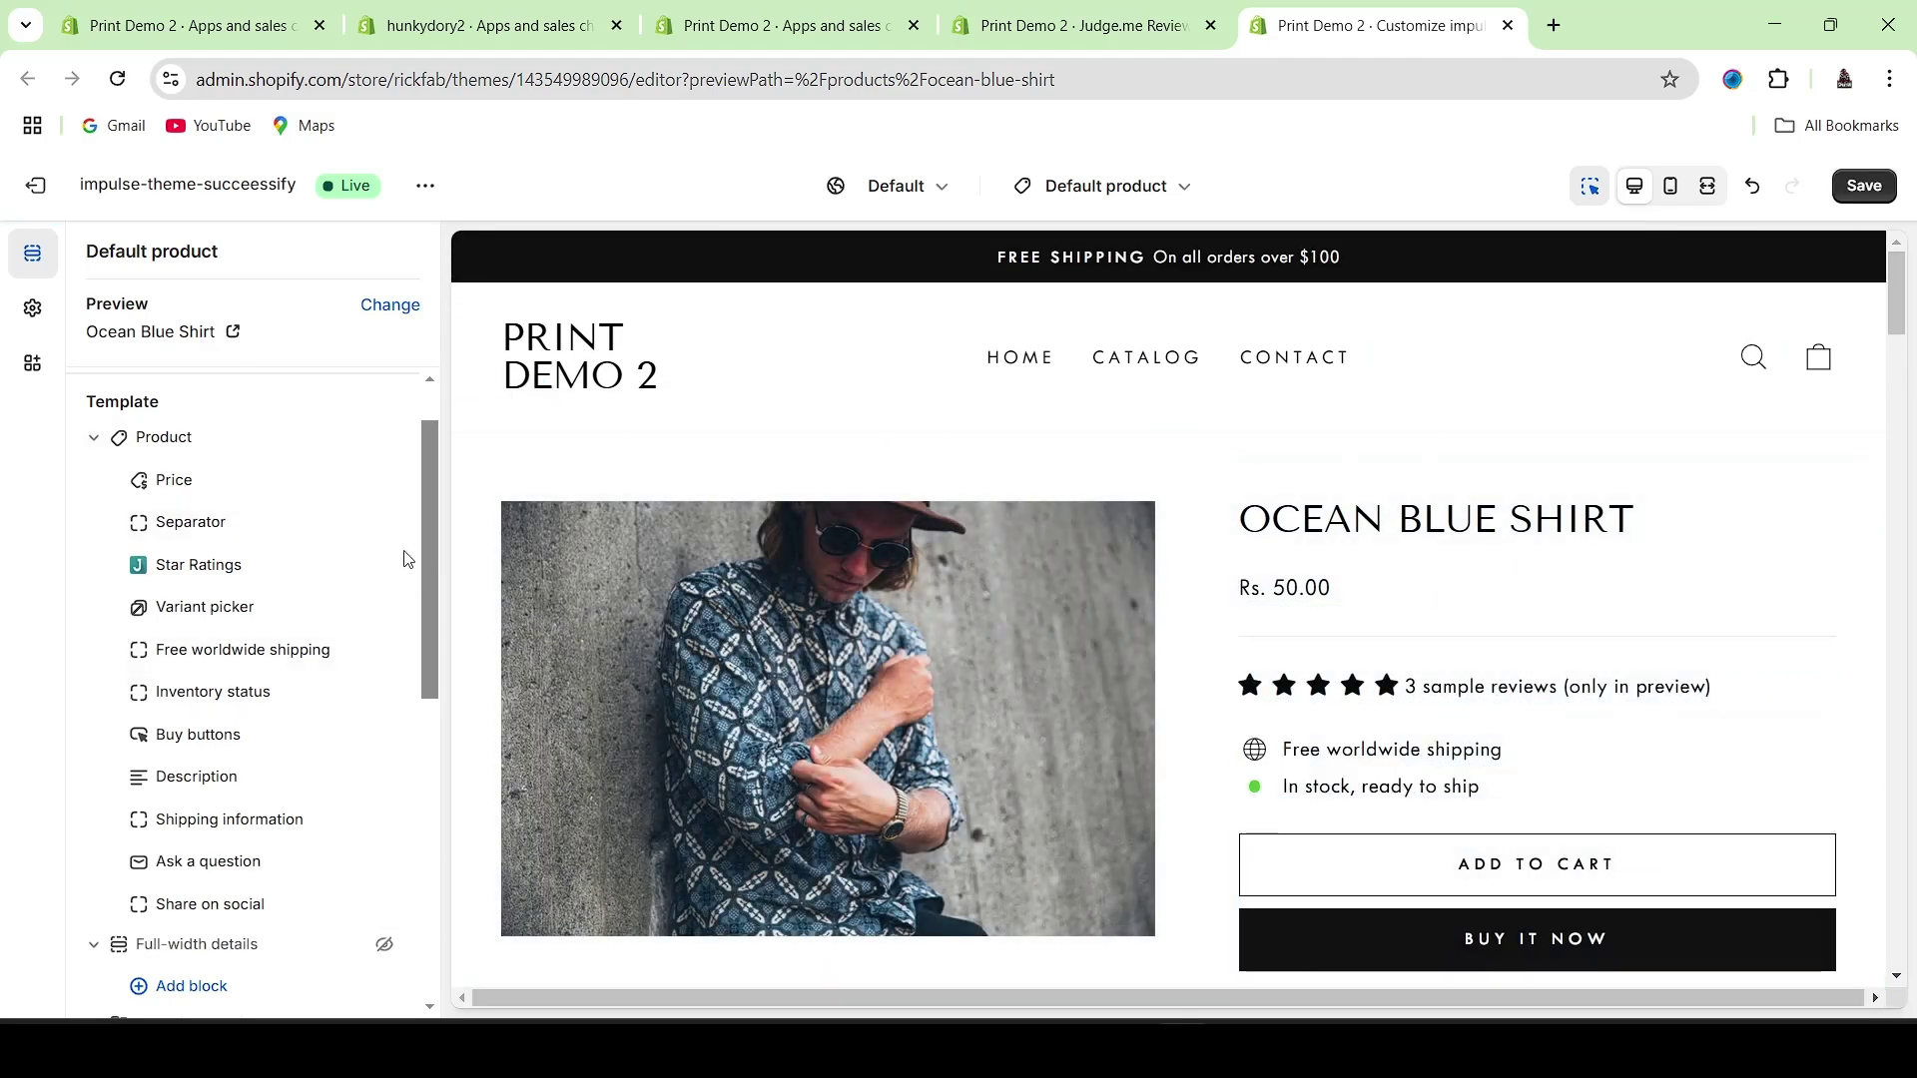
{"action": "left_click_drag", "start_coordinate": [141, 567], "coordinate": [140, 724]}
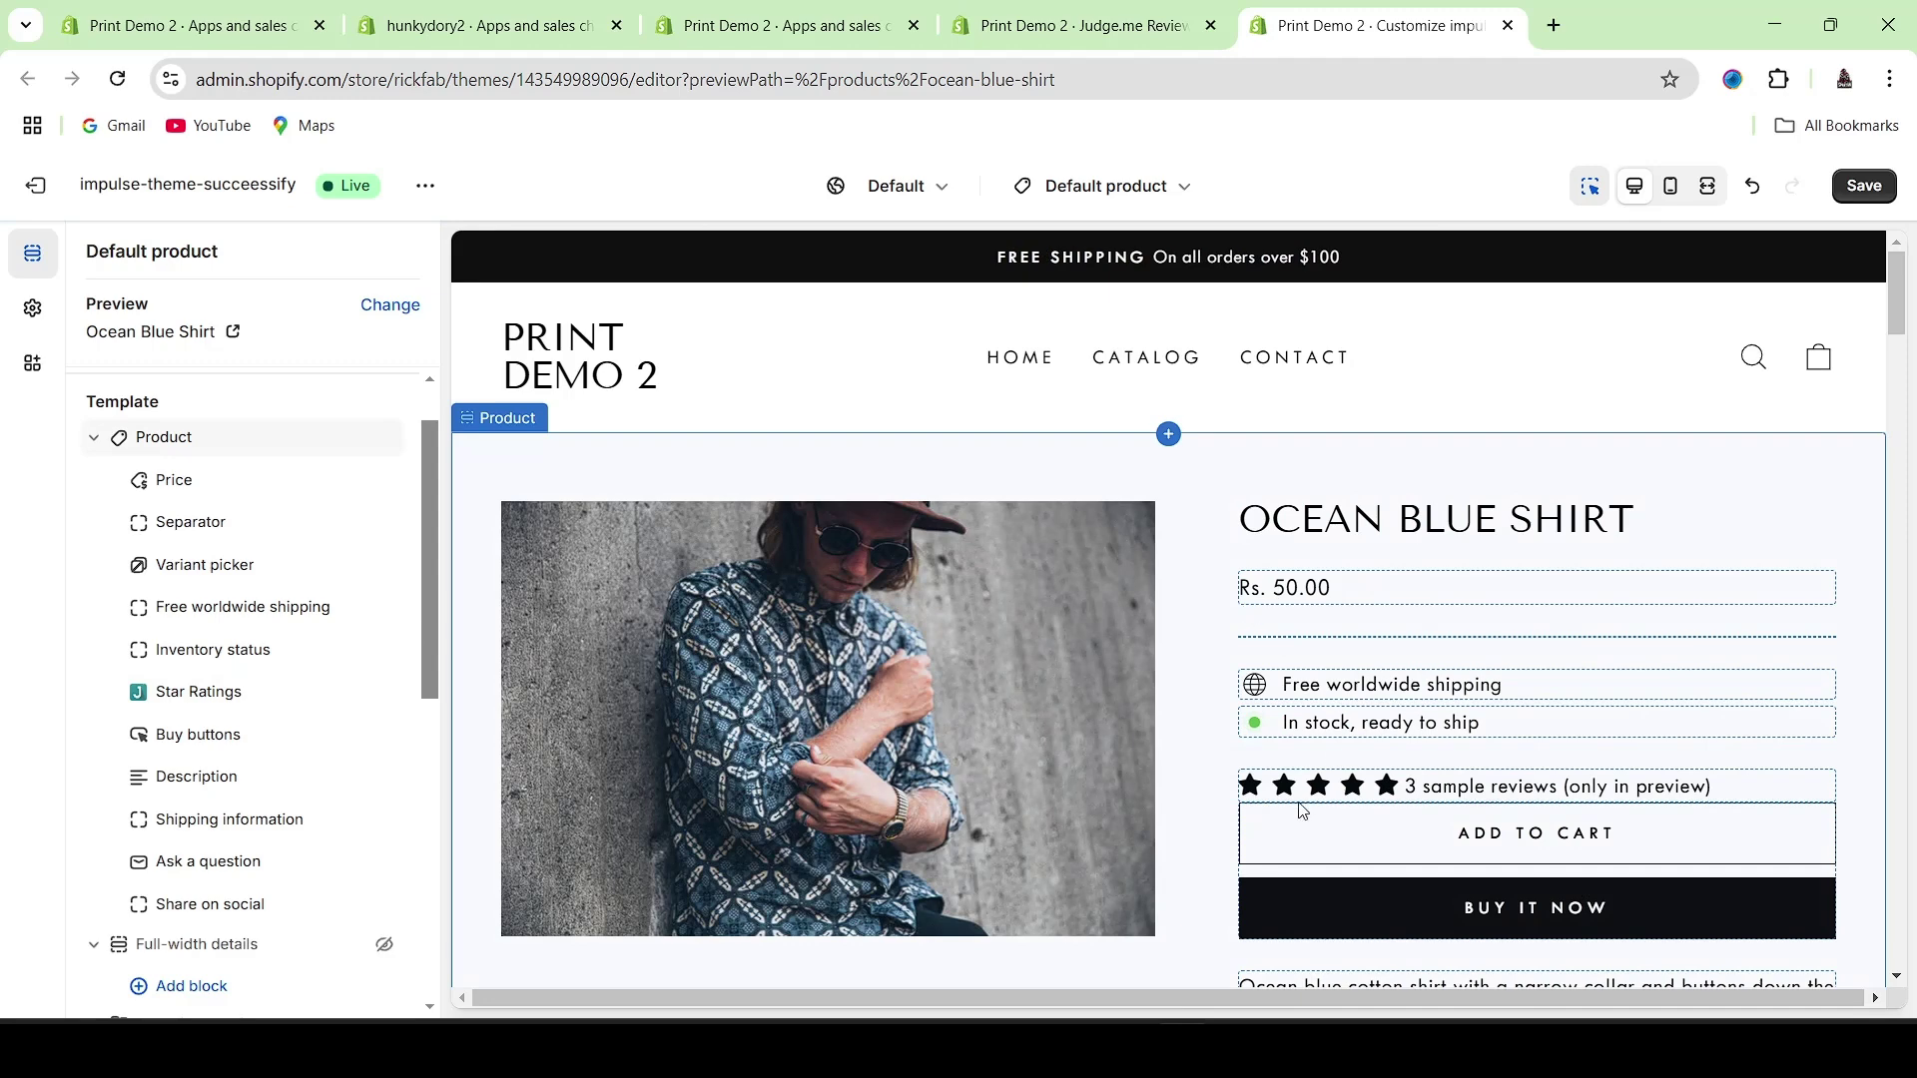
{"action": "left_click", "coordinate": [1863, 186]}
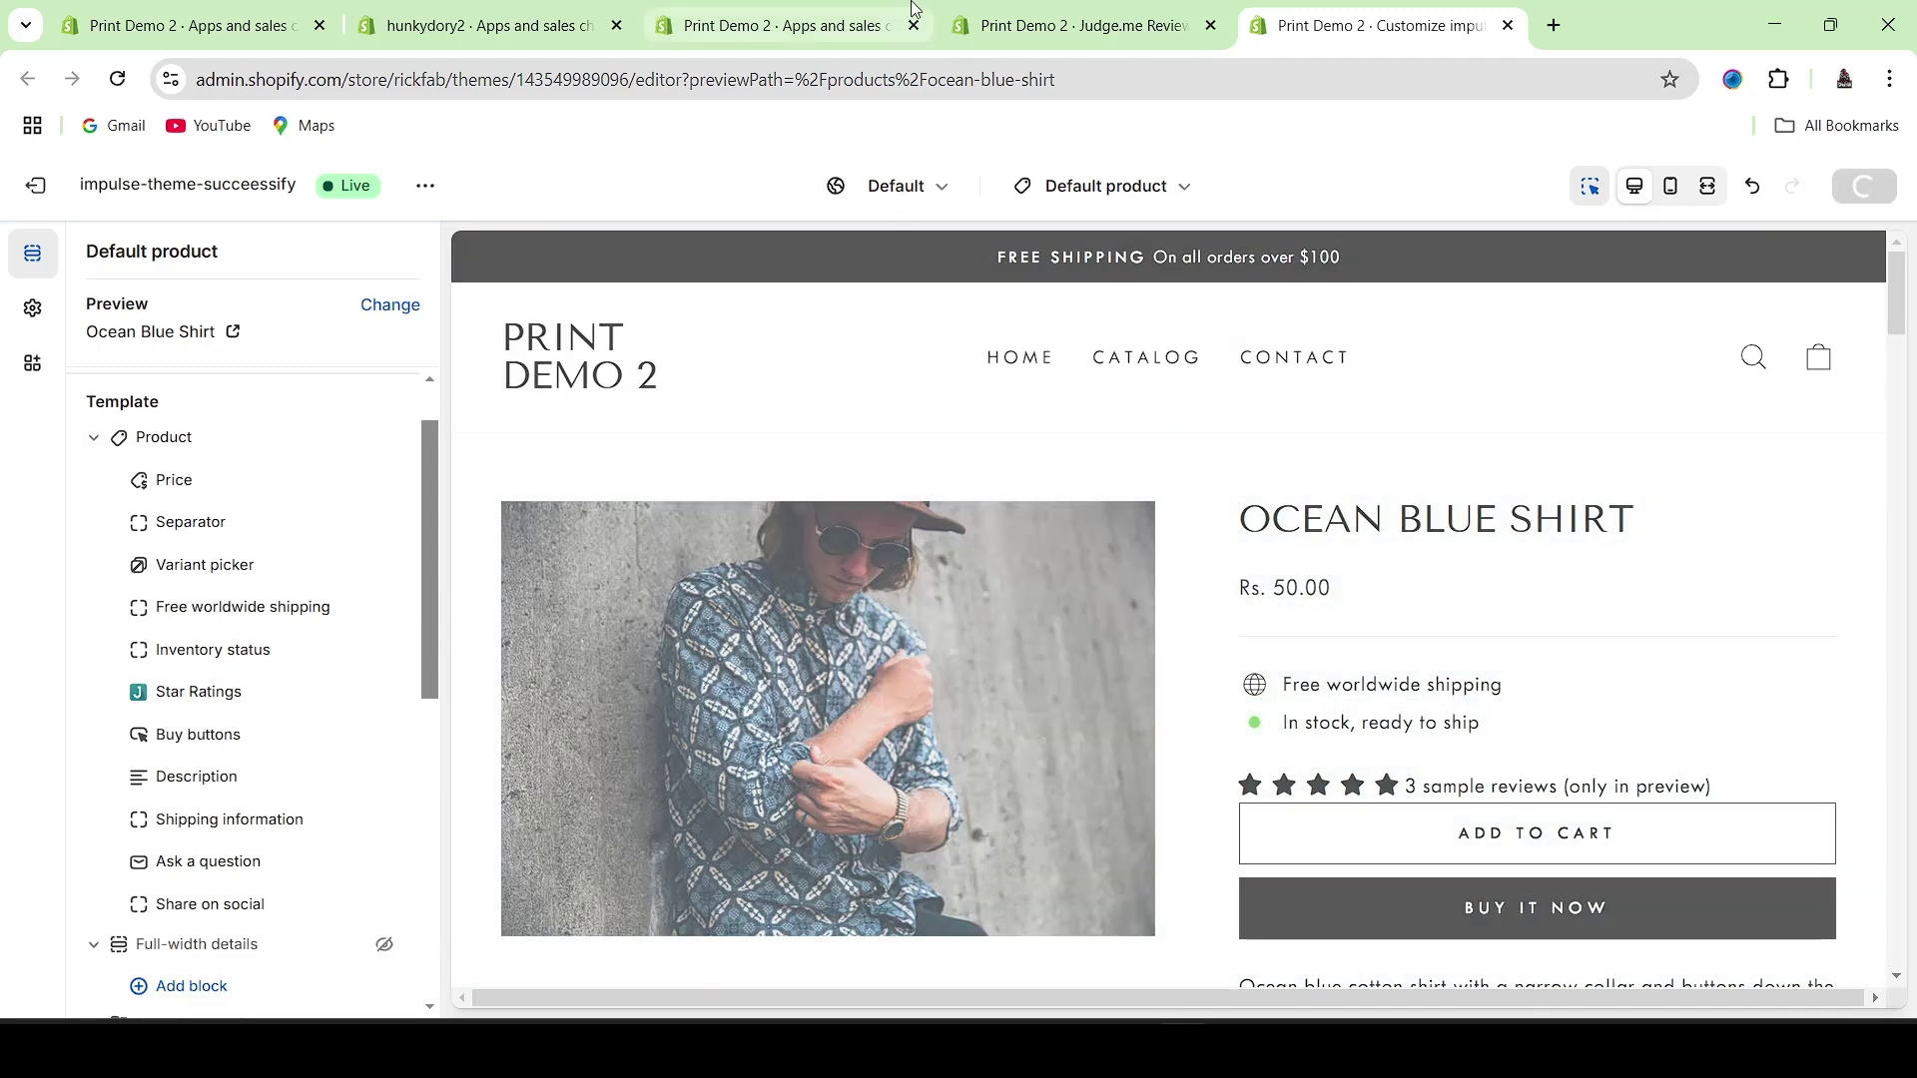
- Close the theme editor, return to the Judge.me widgets overview and look through the widgets for showcasing reviews
{"action": "left_click", "coordinate": [1046, 8]}
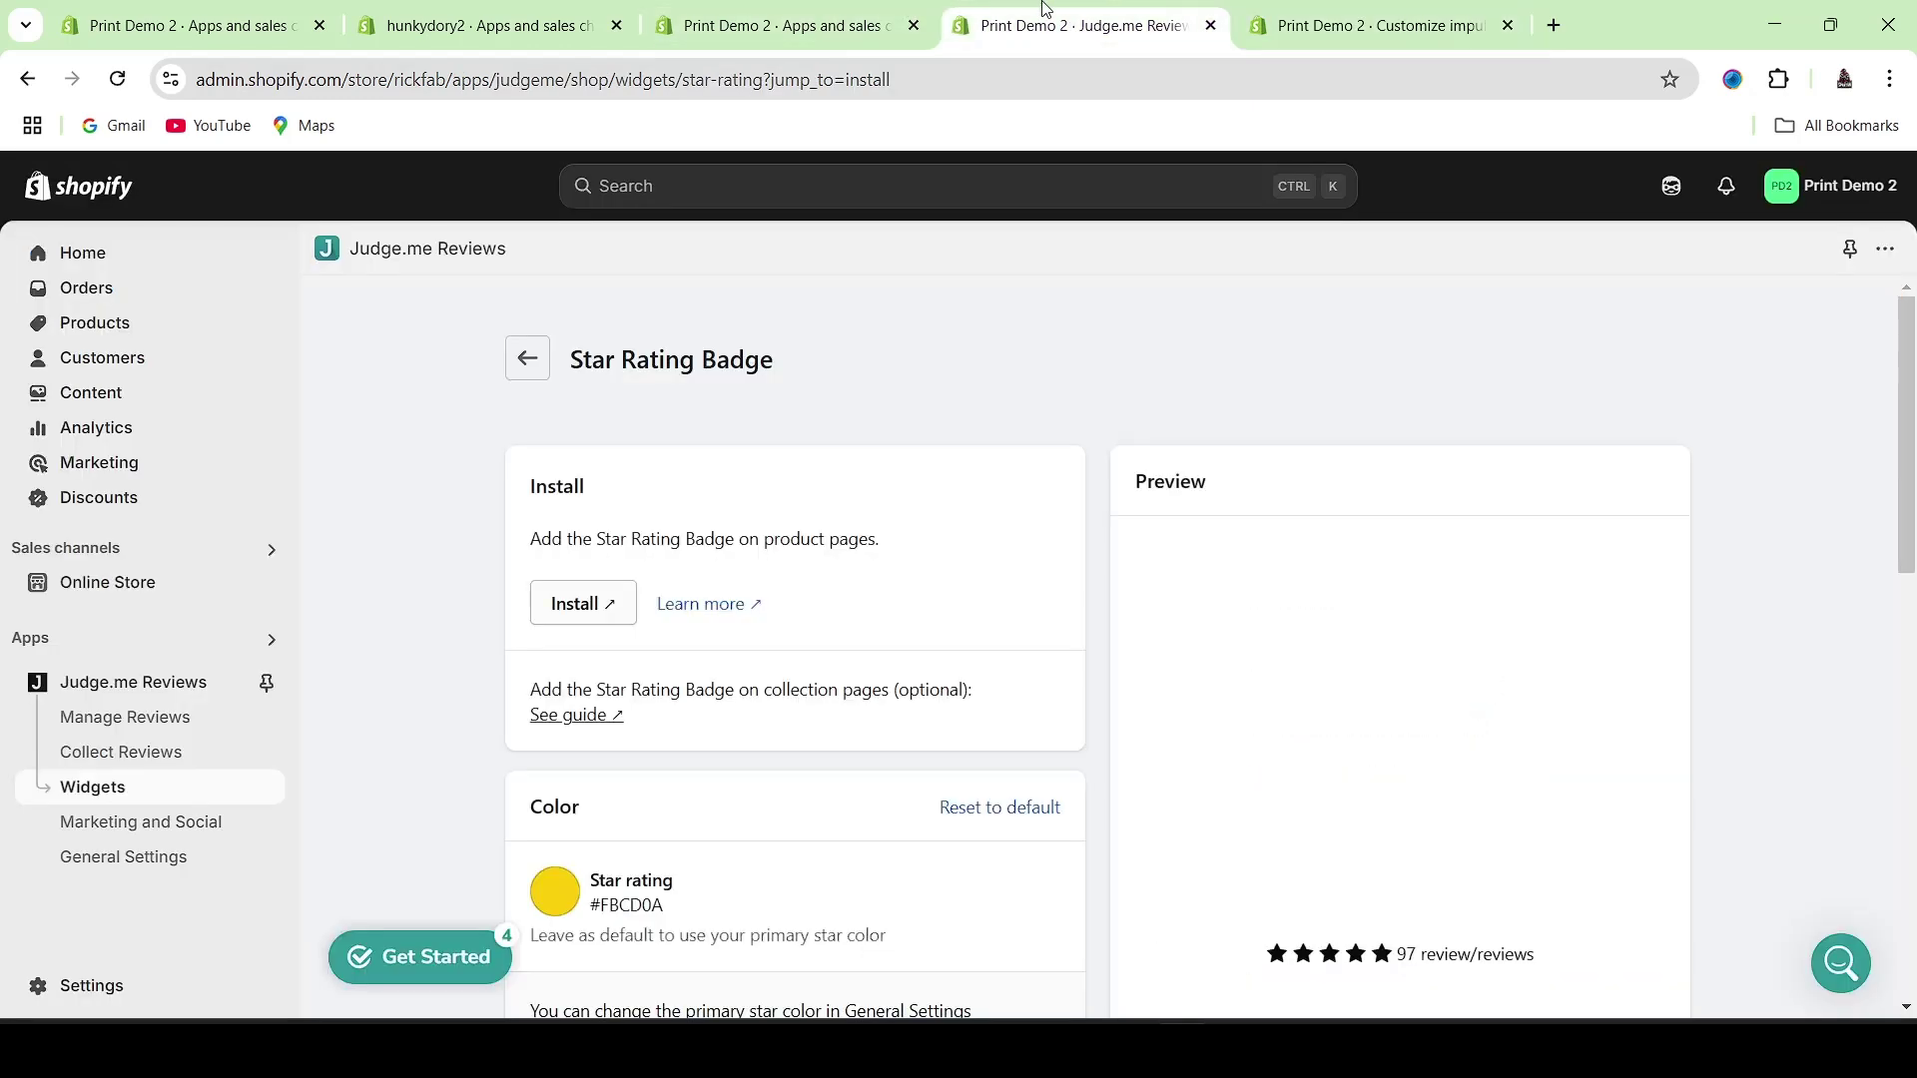
{"action": "left_click", "coordinate": [1508, 31]}
{"action": "left_click", "coordinate": [1507, 26]}
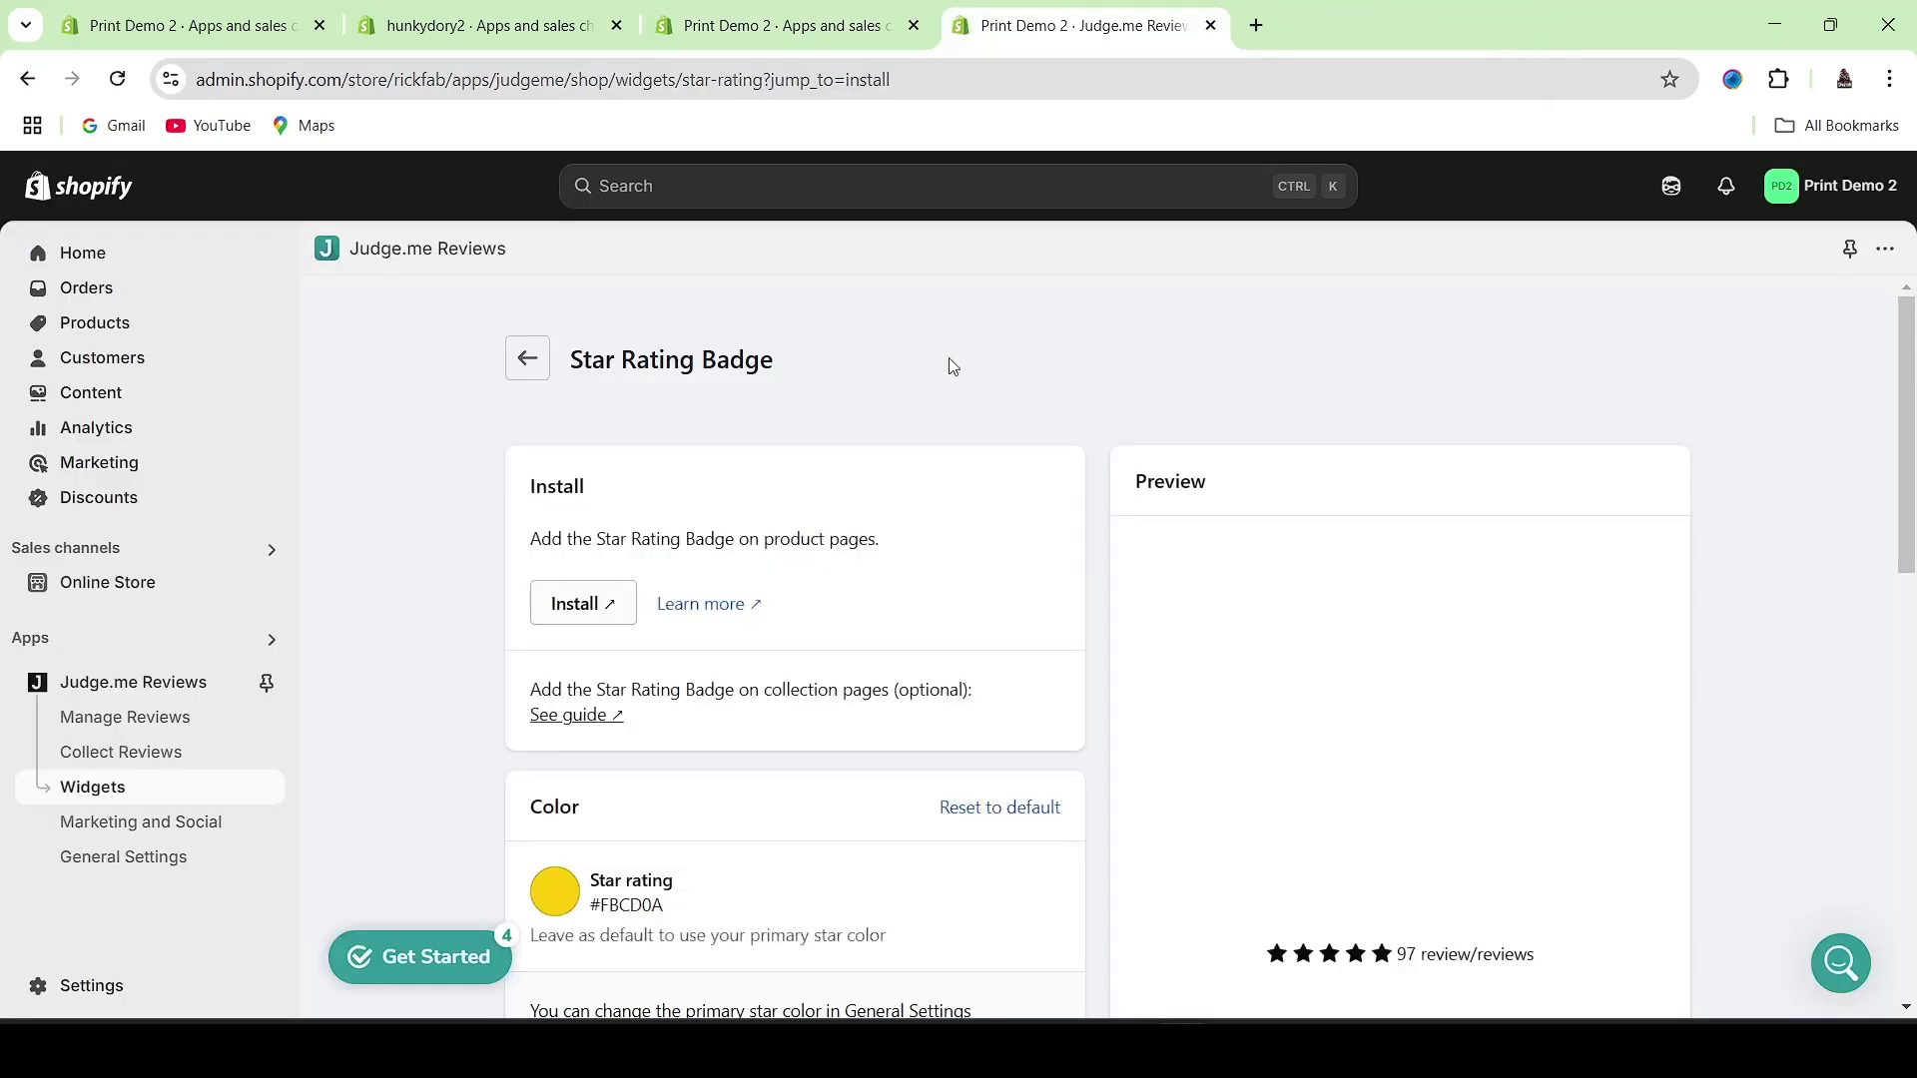
{"action": "left_click", "coordinate": [535, 356]}
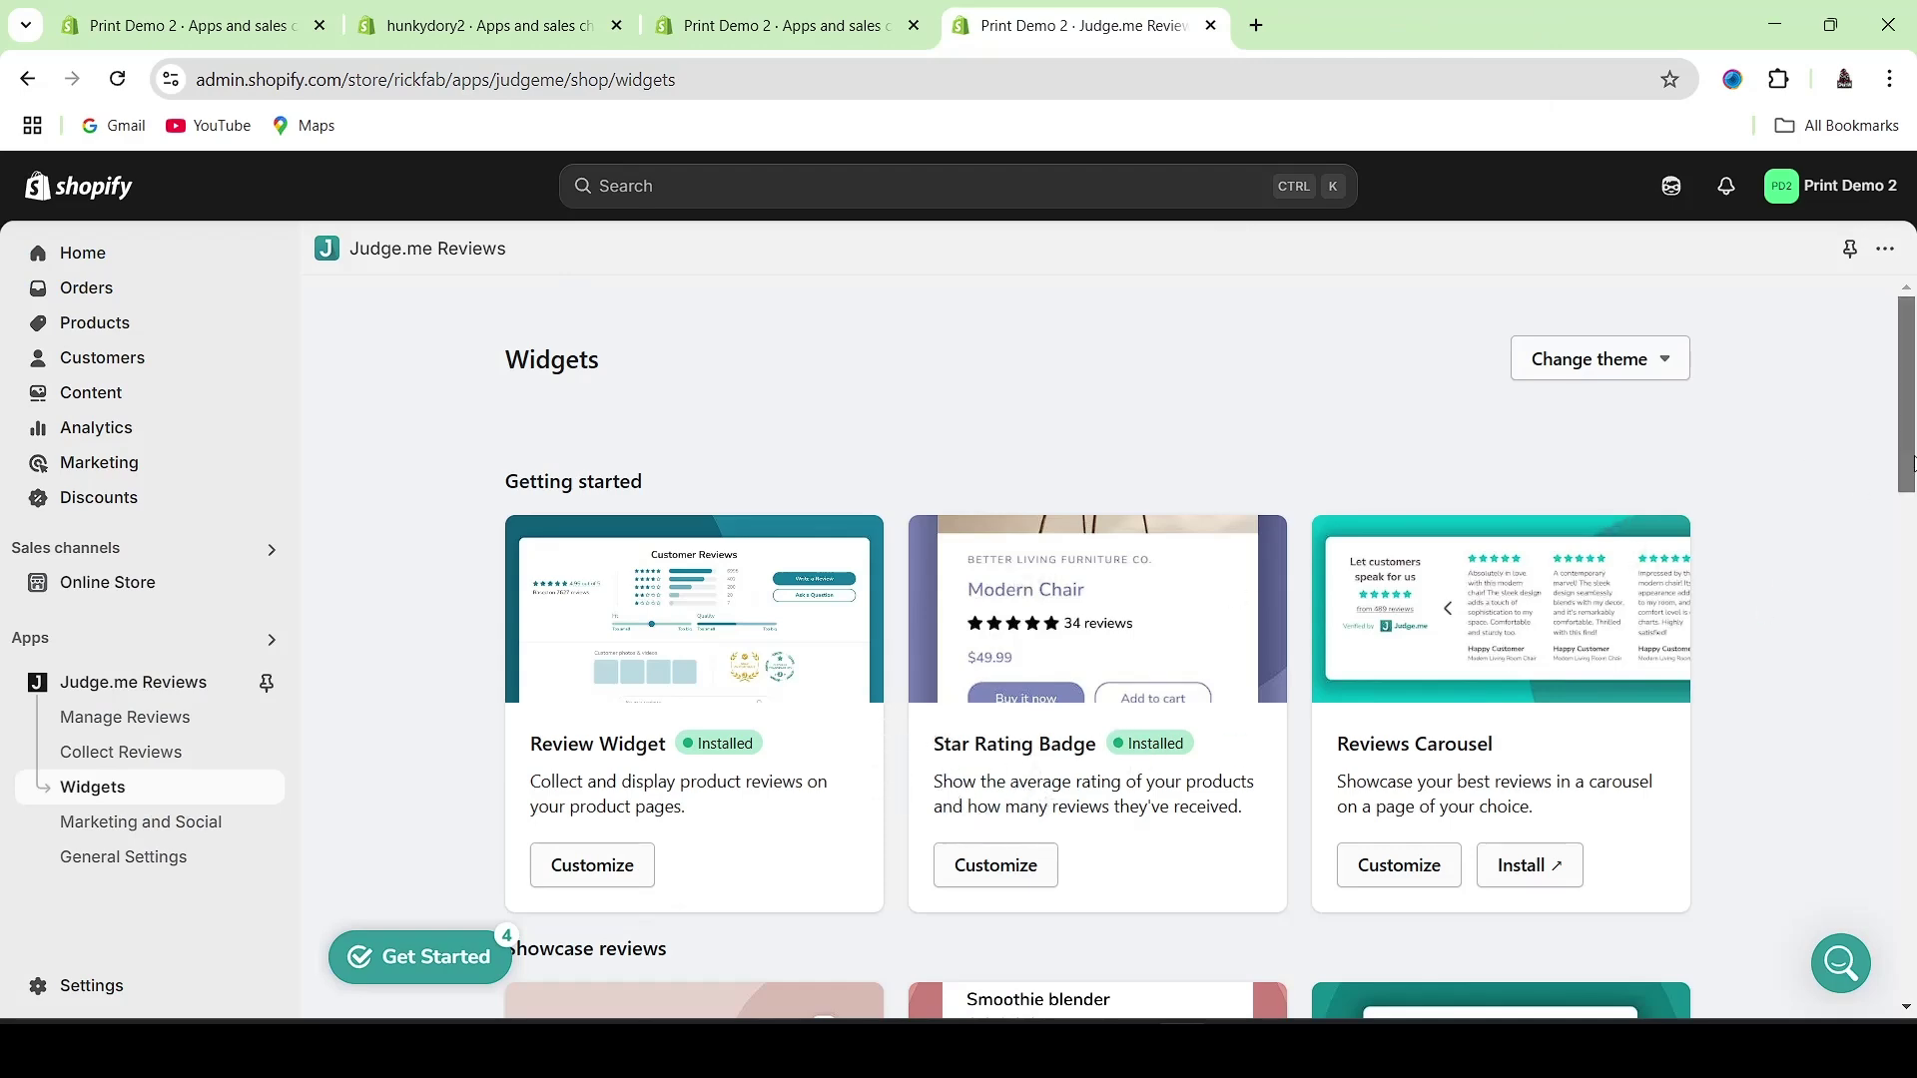
{"action": "scroll", "coordinate": [1442, 727], "scroll_direction": "down", "scroll_amount": 1}
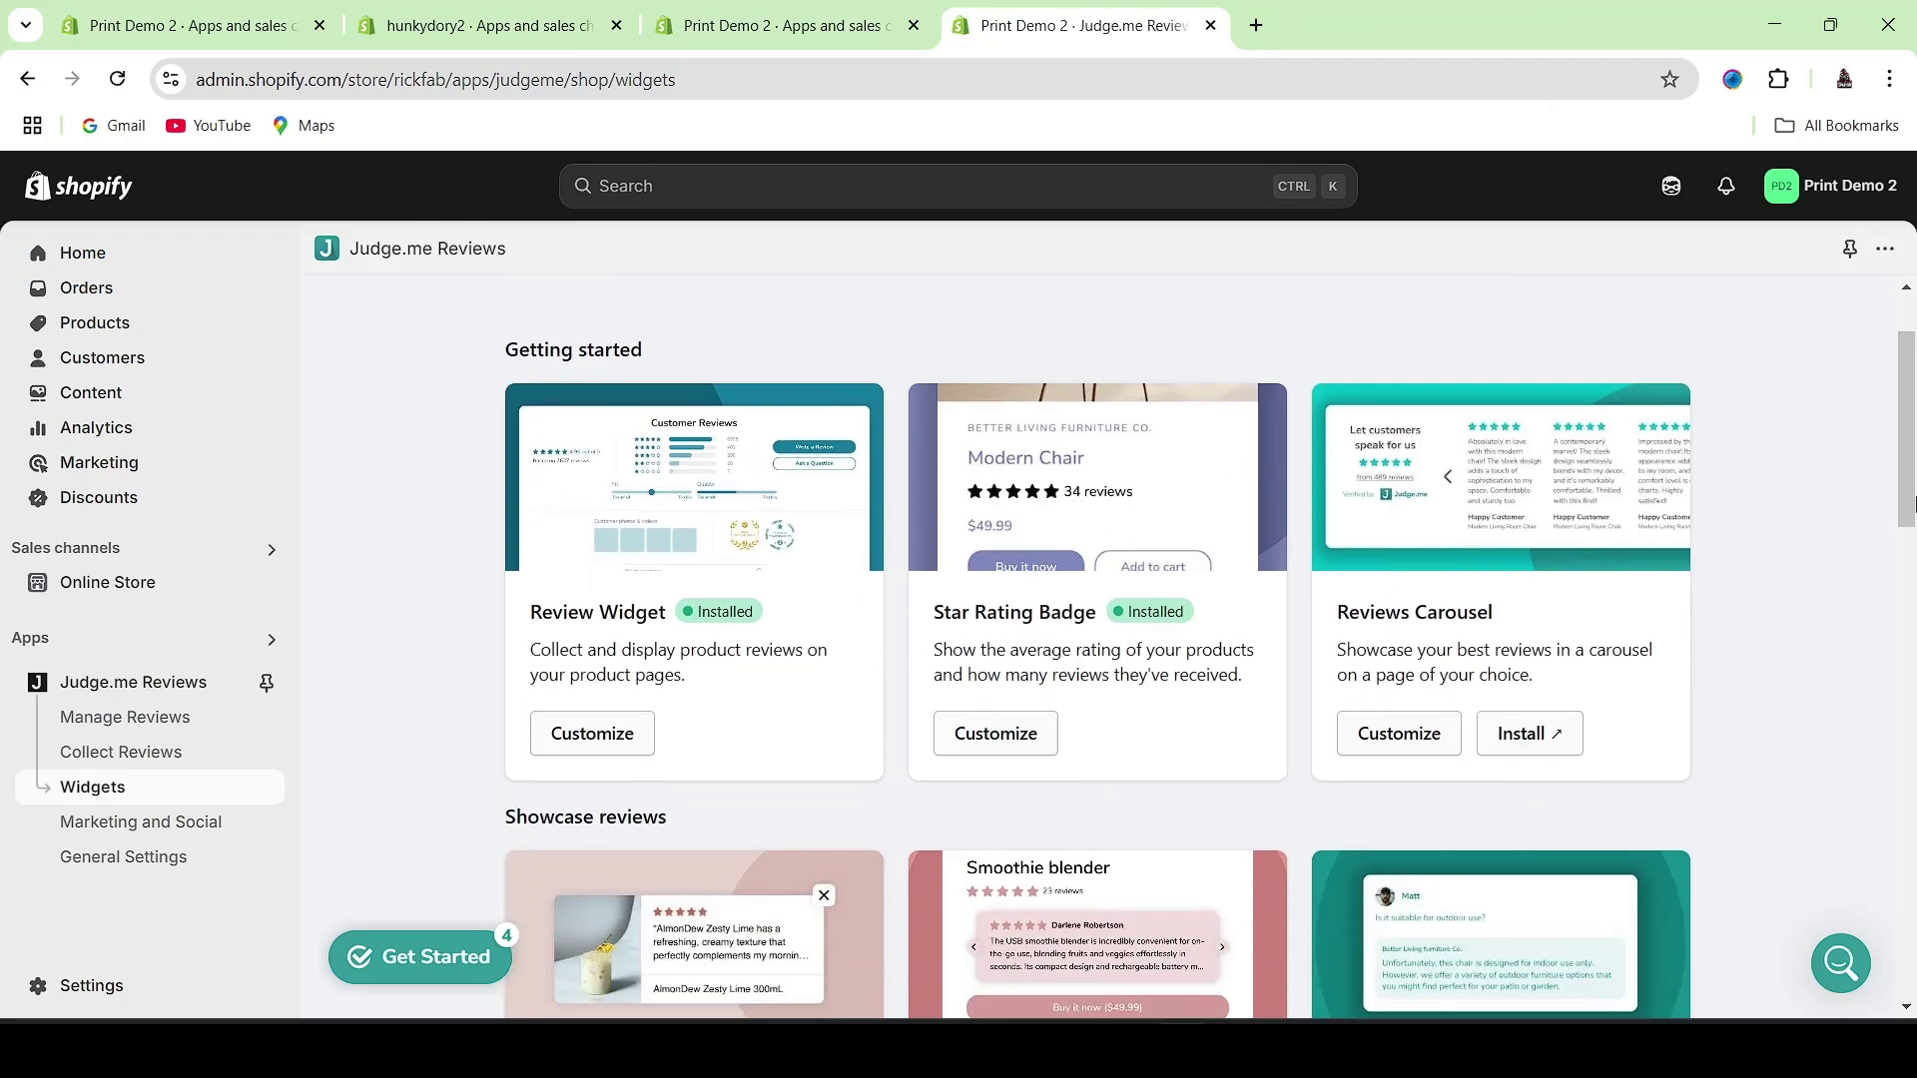
{"action": "scroll", "coordinate": [1912, 504], "scroll_direction": "down", "scroll_amount": 4}
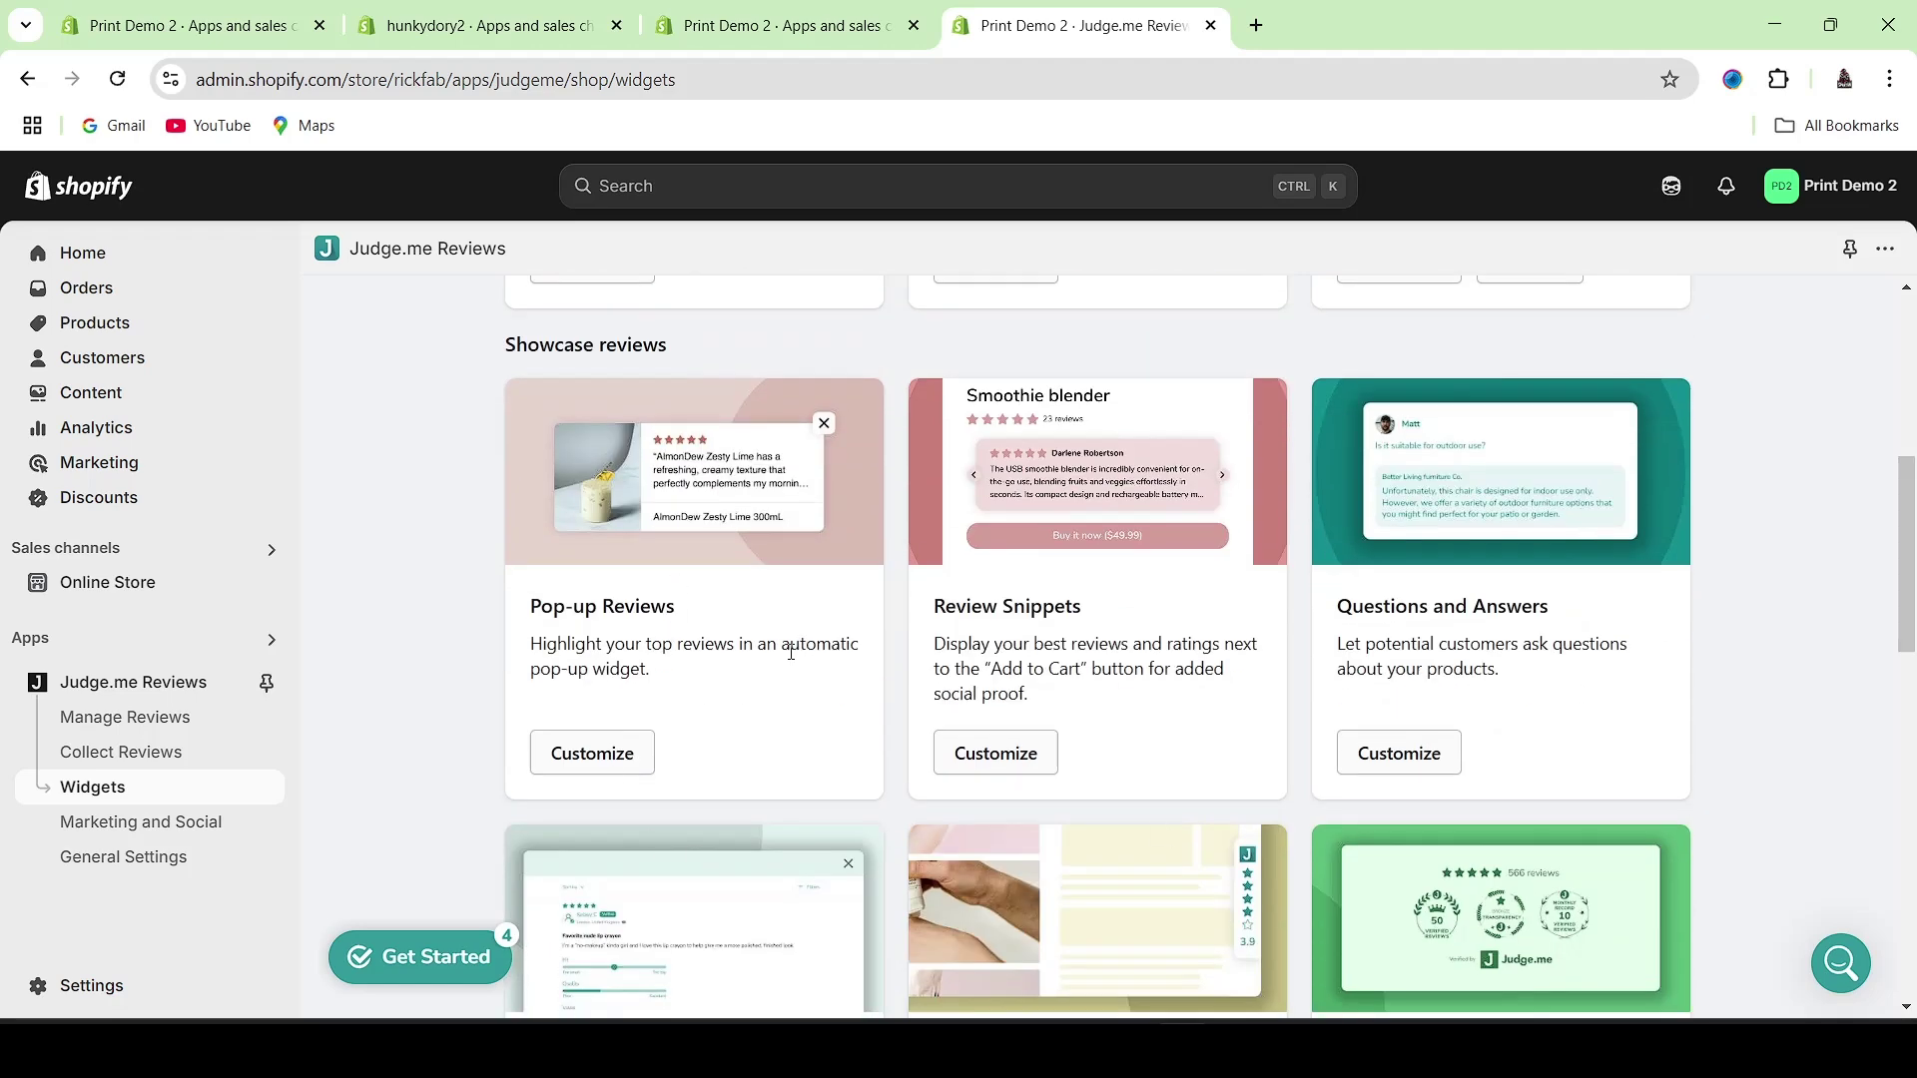
{"action": "scroll", "coordinate": [1895, 595], "scroll_direction": "up", "scroll_amount": 4}
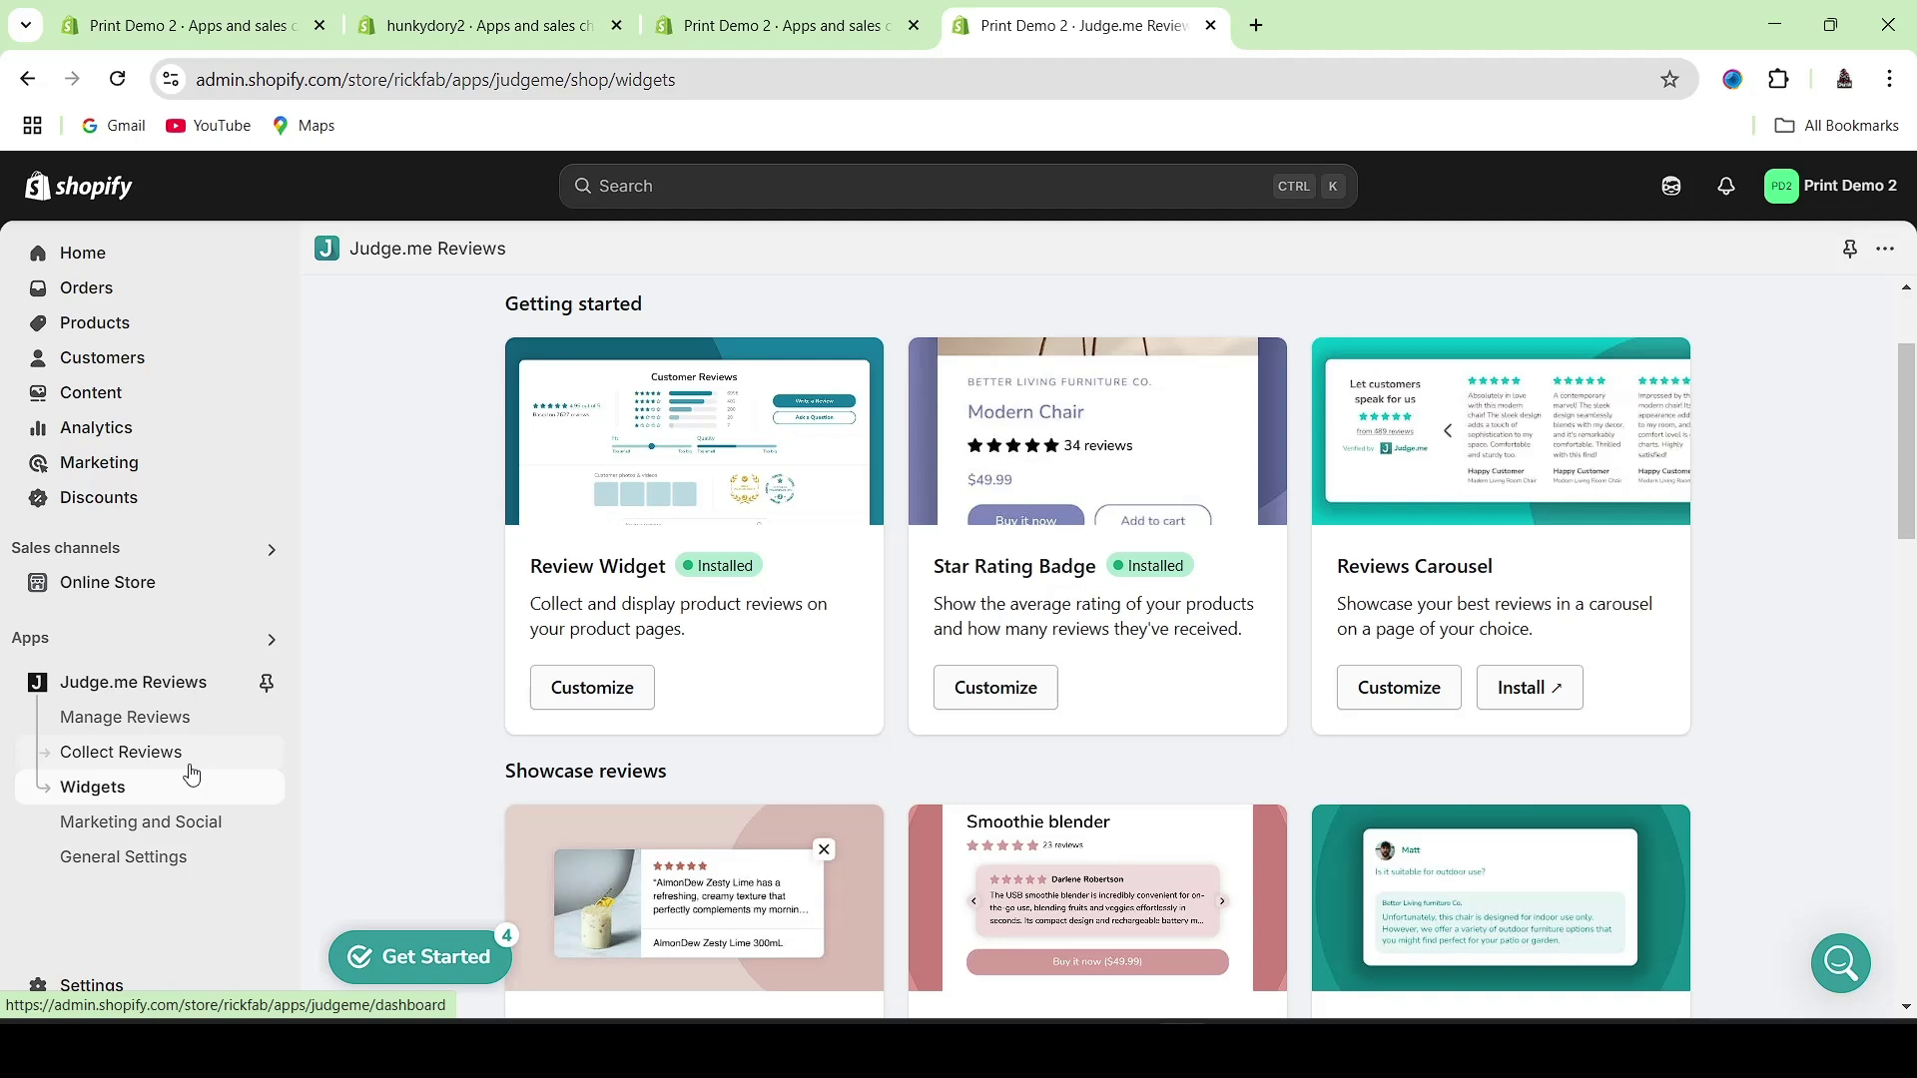
{"action": "left_click", "coordinate": [230, 786]}
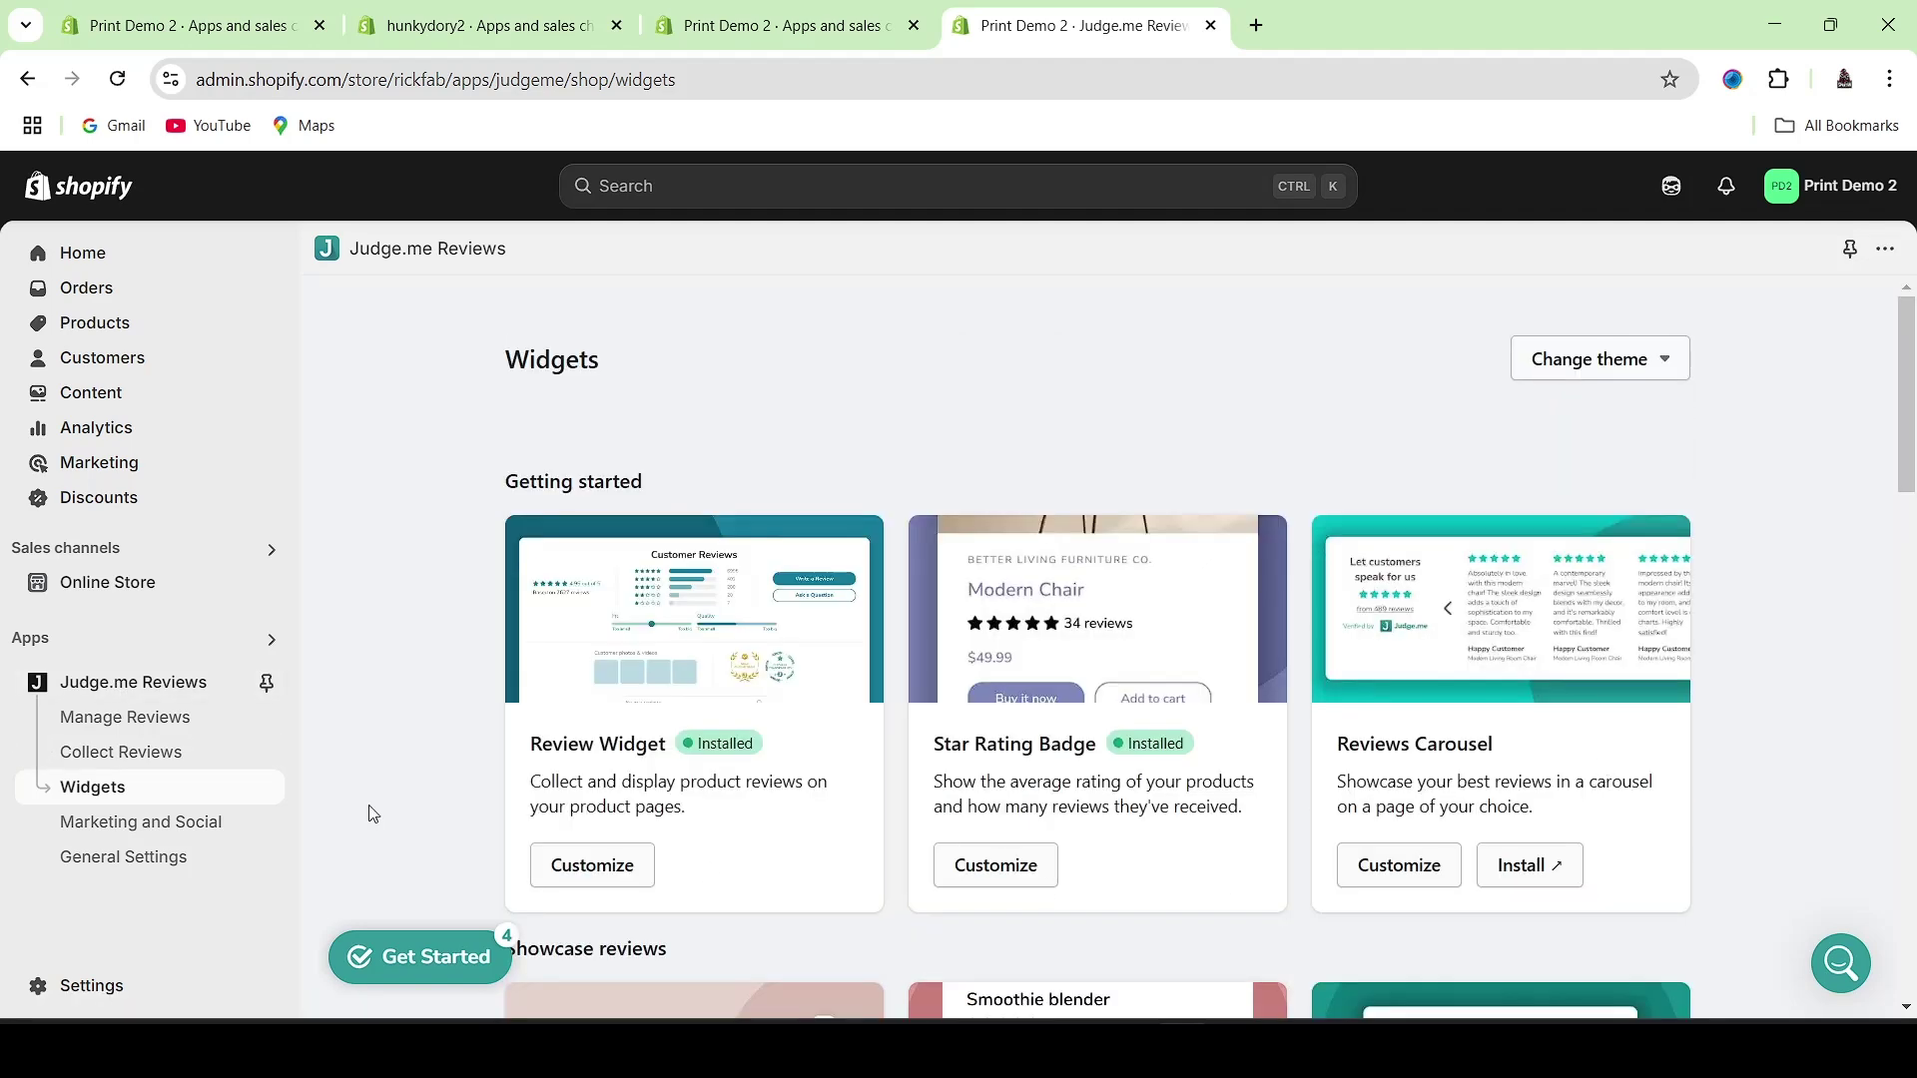
- Open the review import and sync options from Manage Reviews and look through the sources, including e-commerce platforms
{"action": "left_click", "coordinate": [185, 727]}
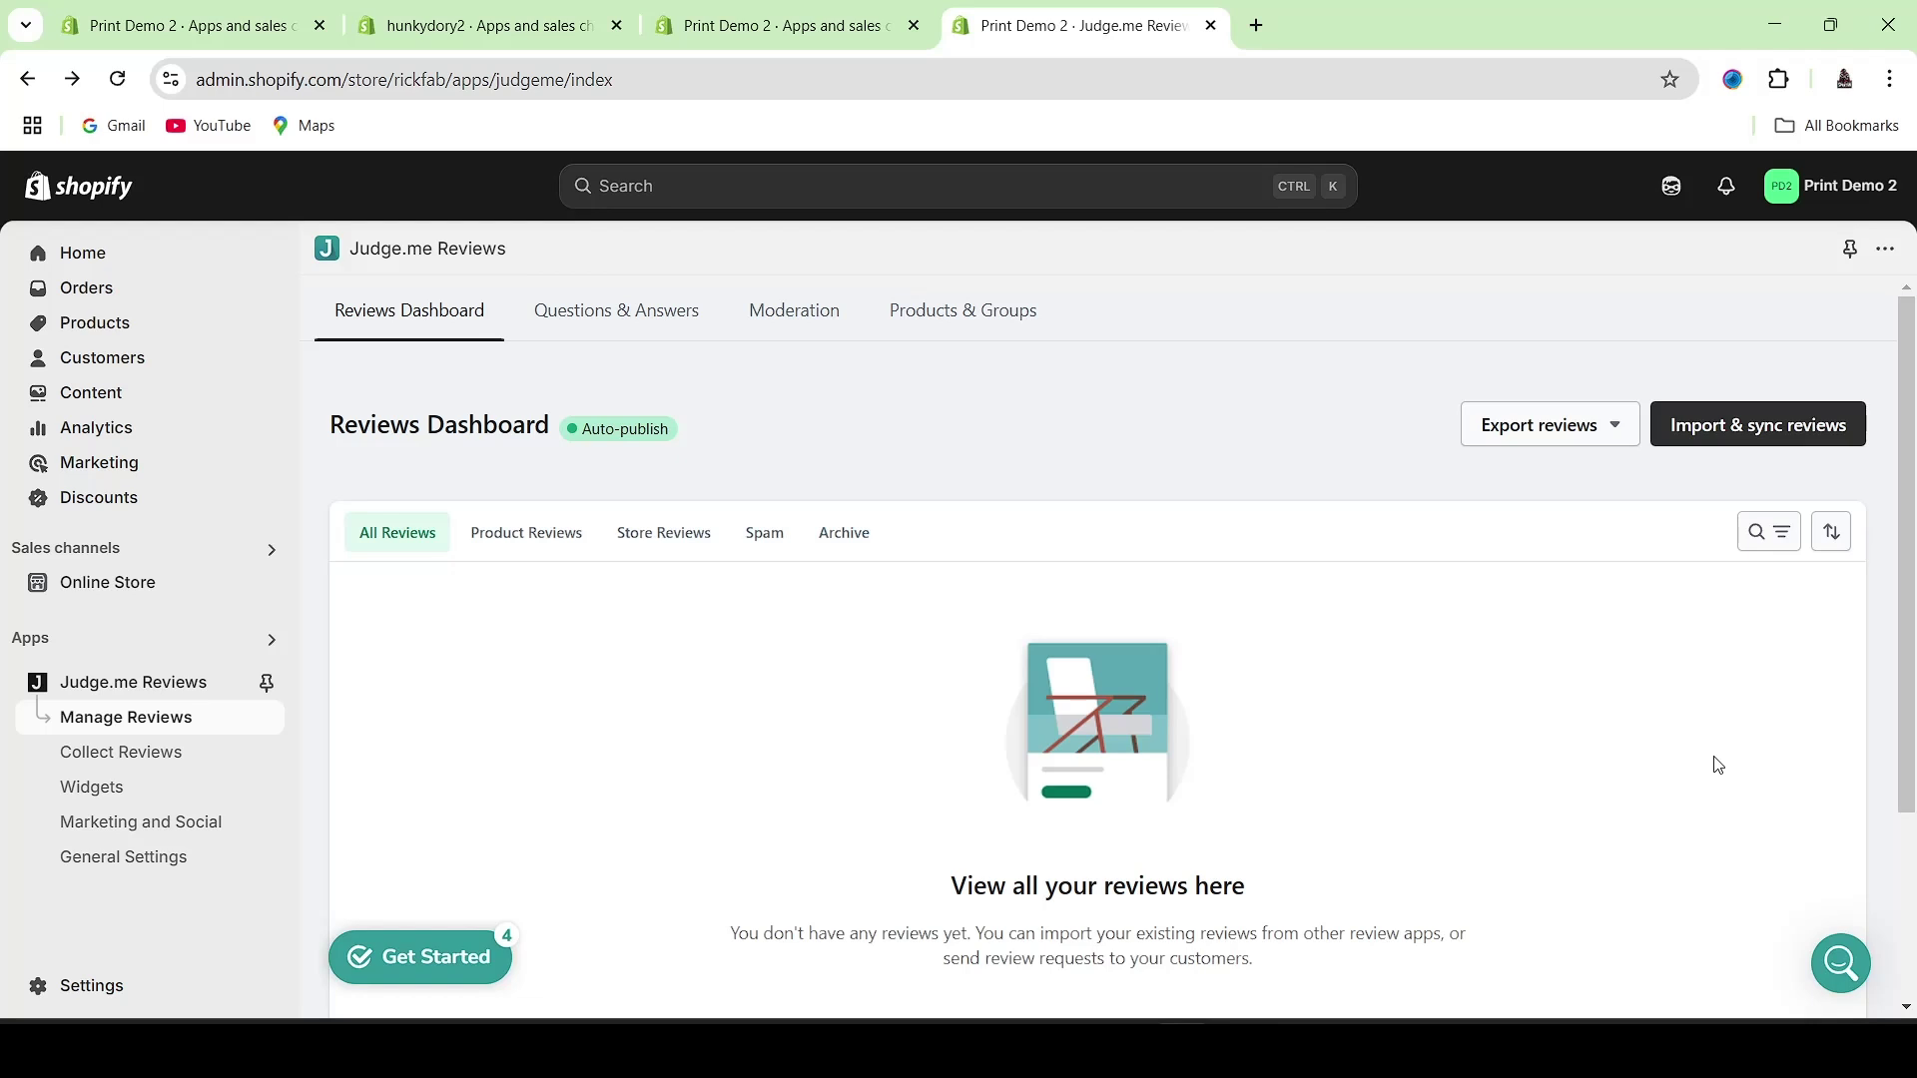
{"action": "left_click", "coordinate": [1723, 425]}
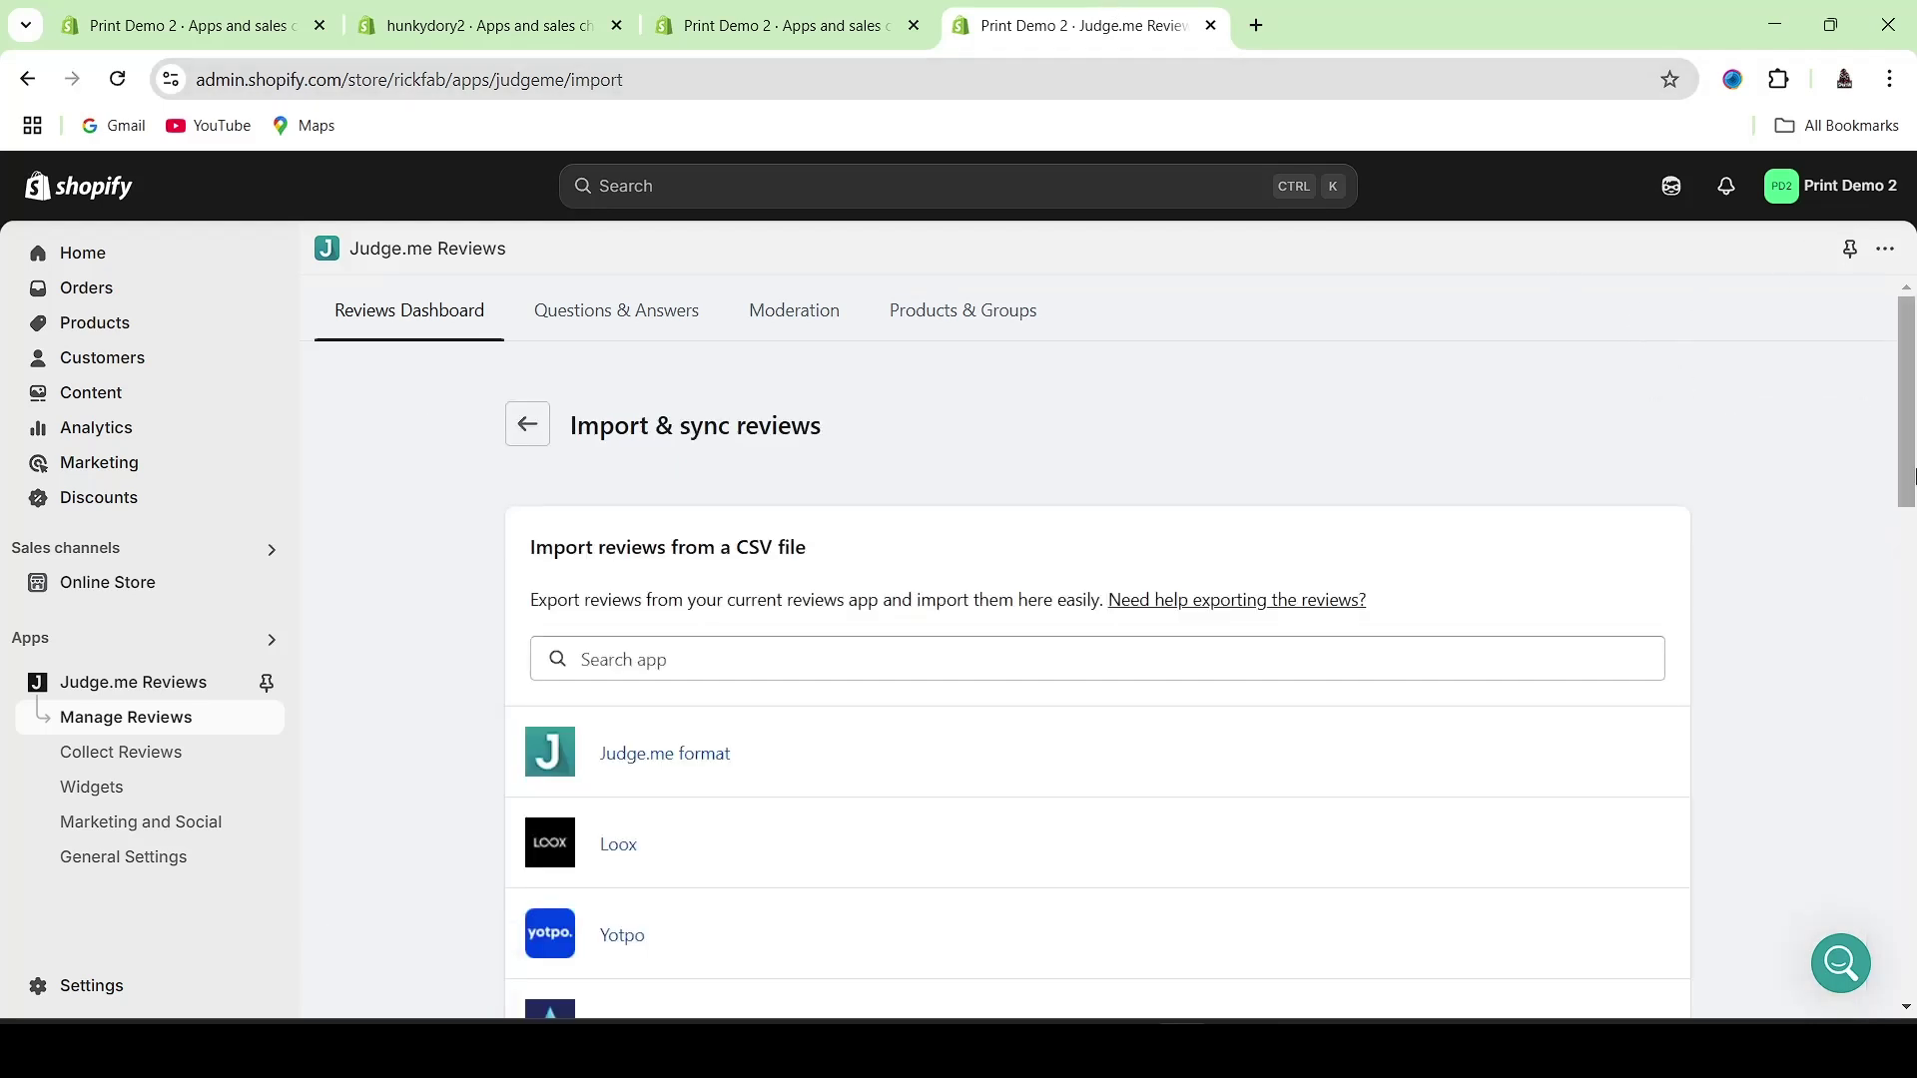
{"action": "left_click_drag", "start_coordinate": [1901, 481], "coordinate": [1901, 741]}
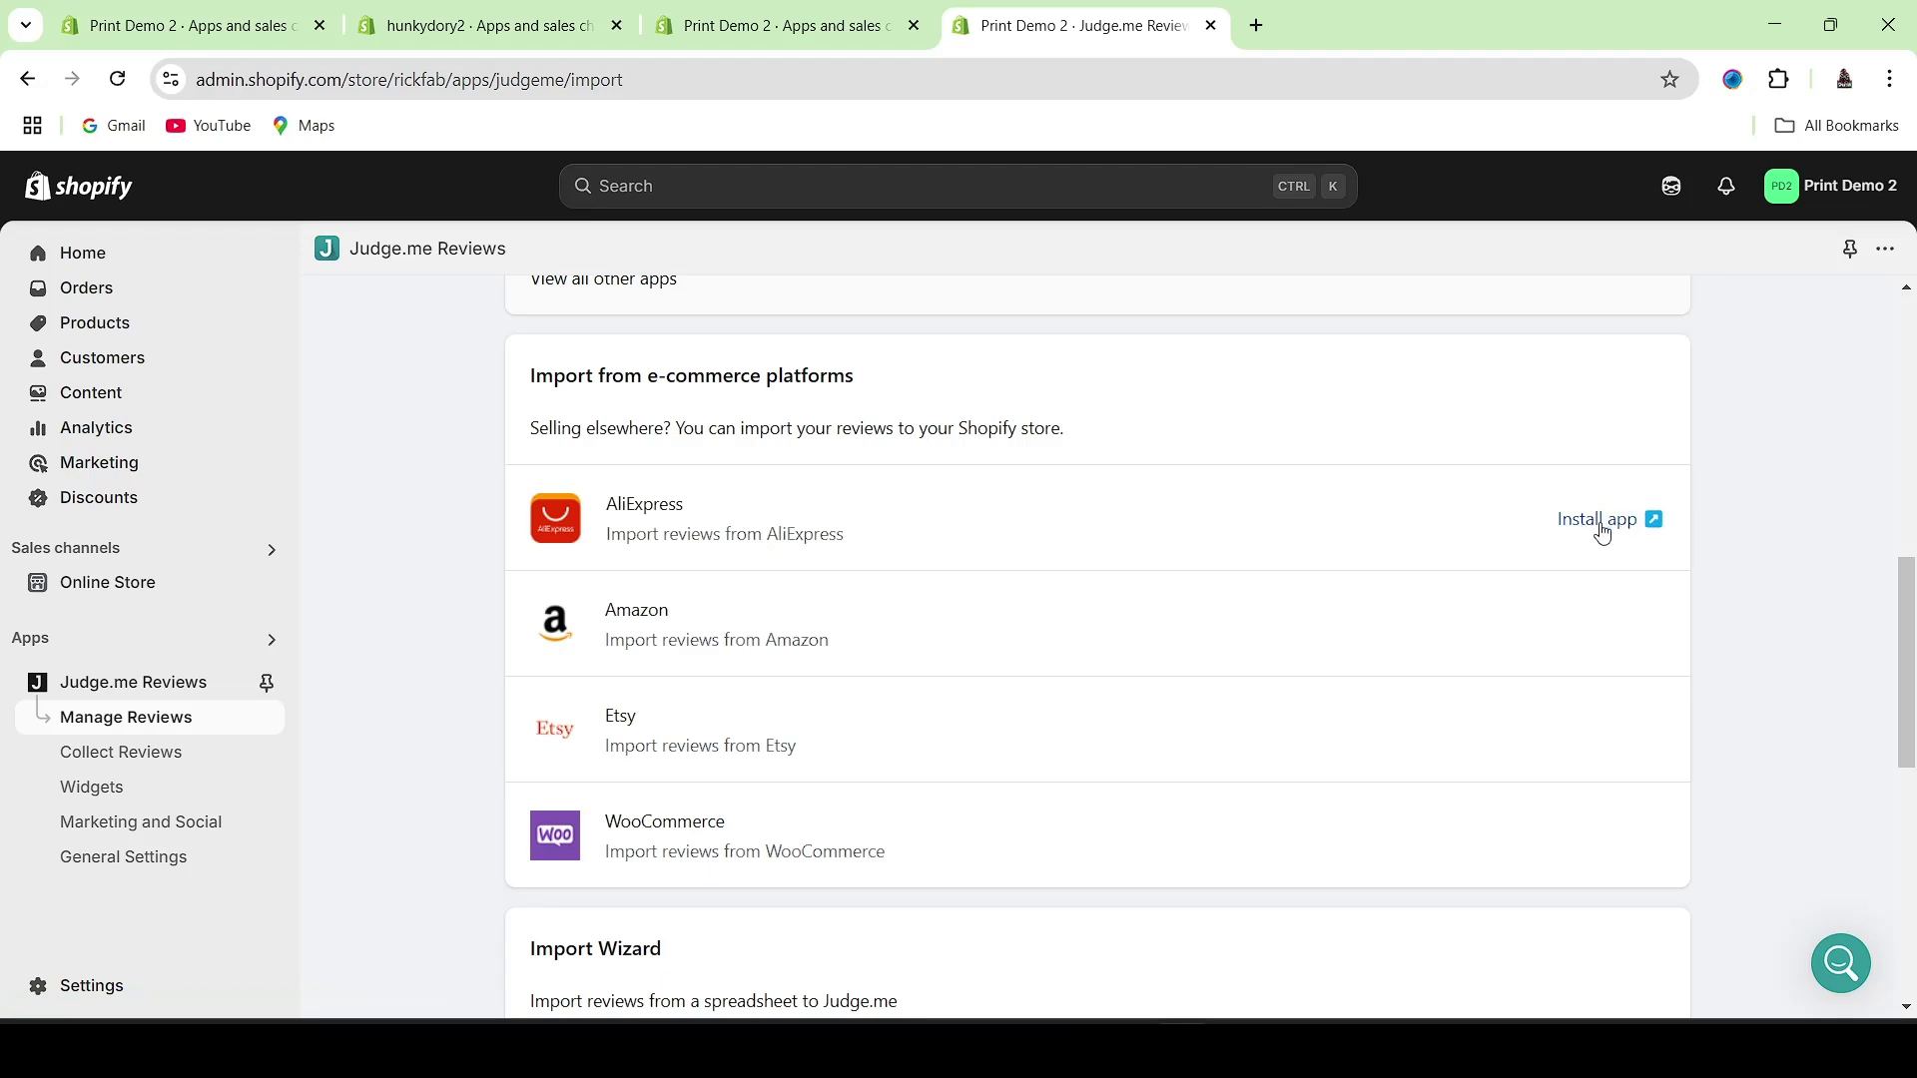
- Open the installation page of the AliExpress review import app, look at its shop domain field, and return to the import options
{"action": "left_click", "coordinate": [1598, 521]}
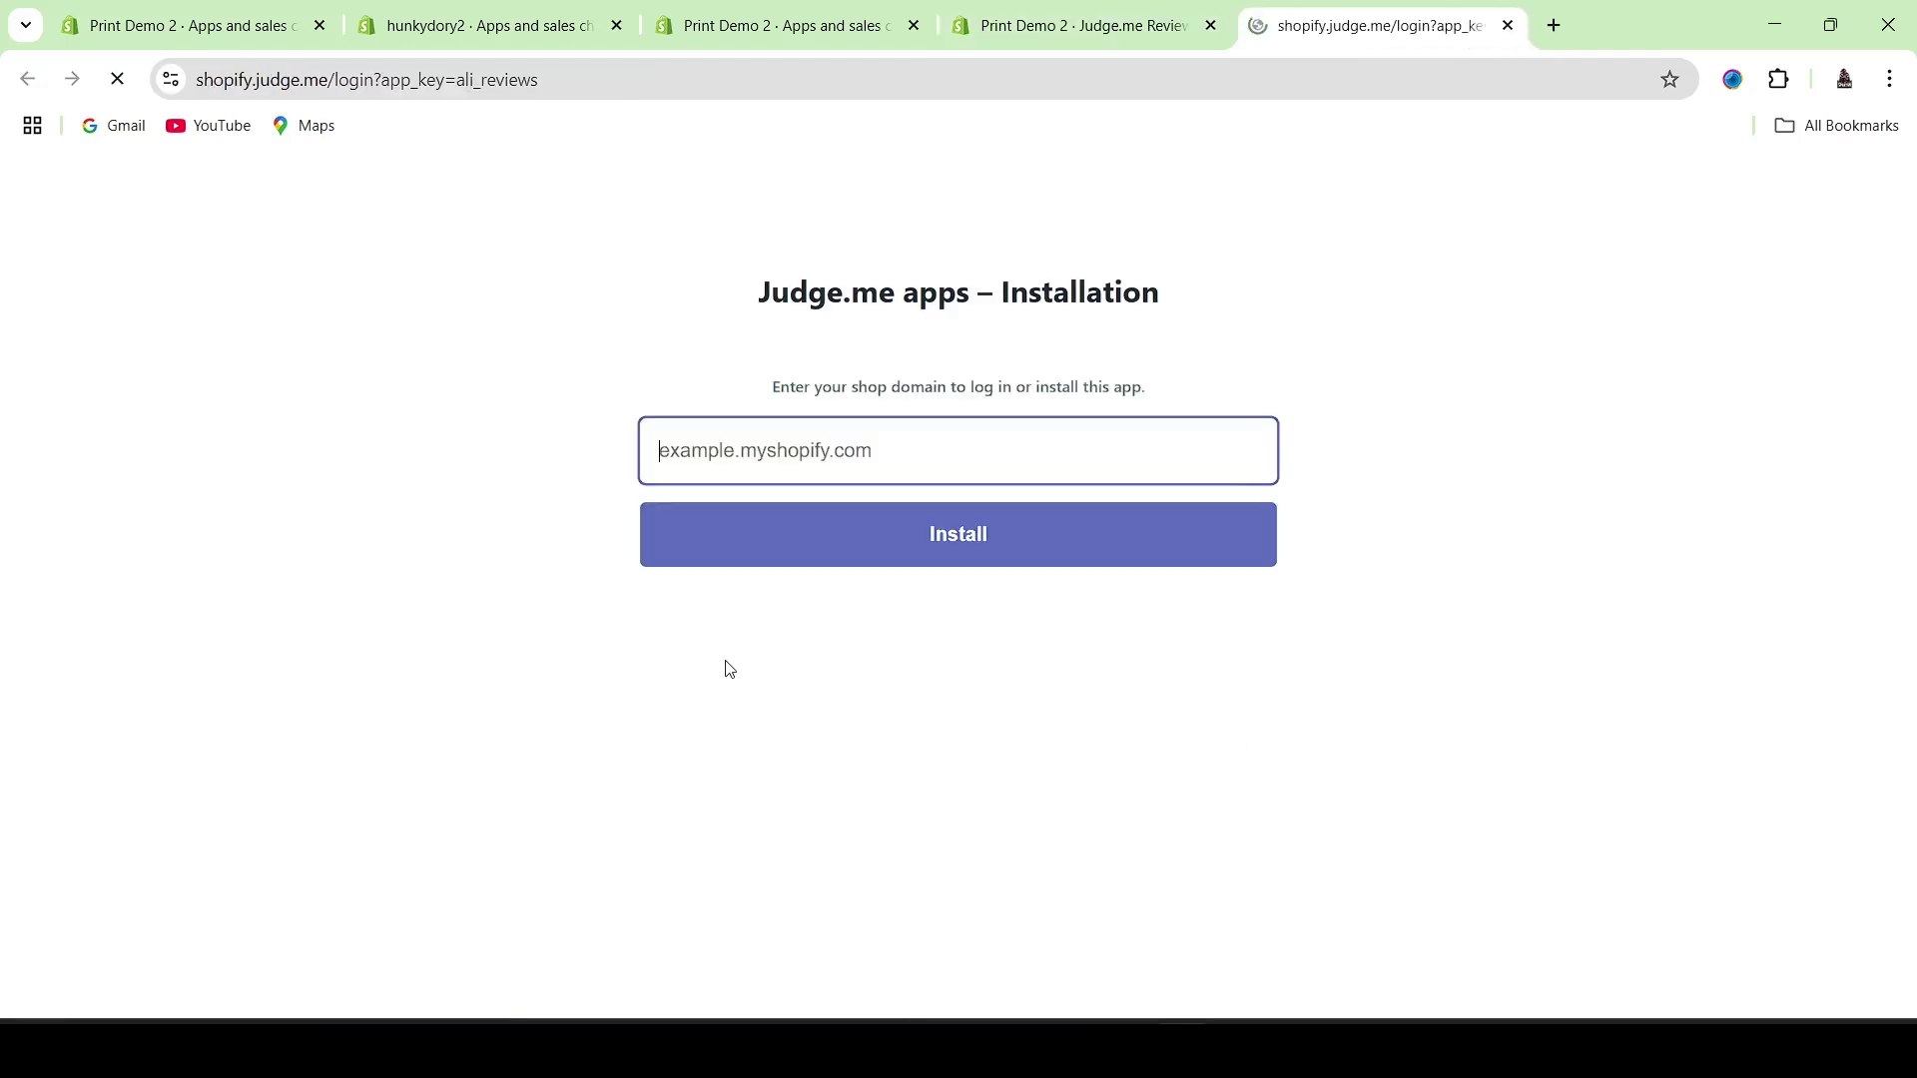
{"action": "left_click", "coordinate": [754, 447]}
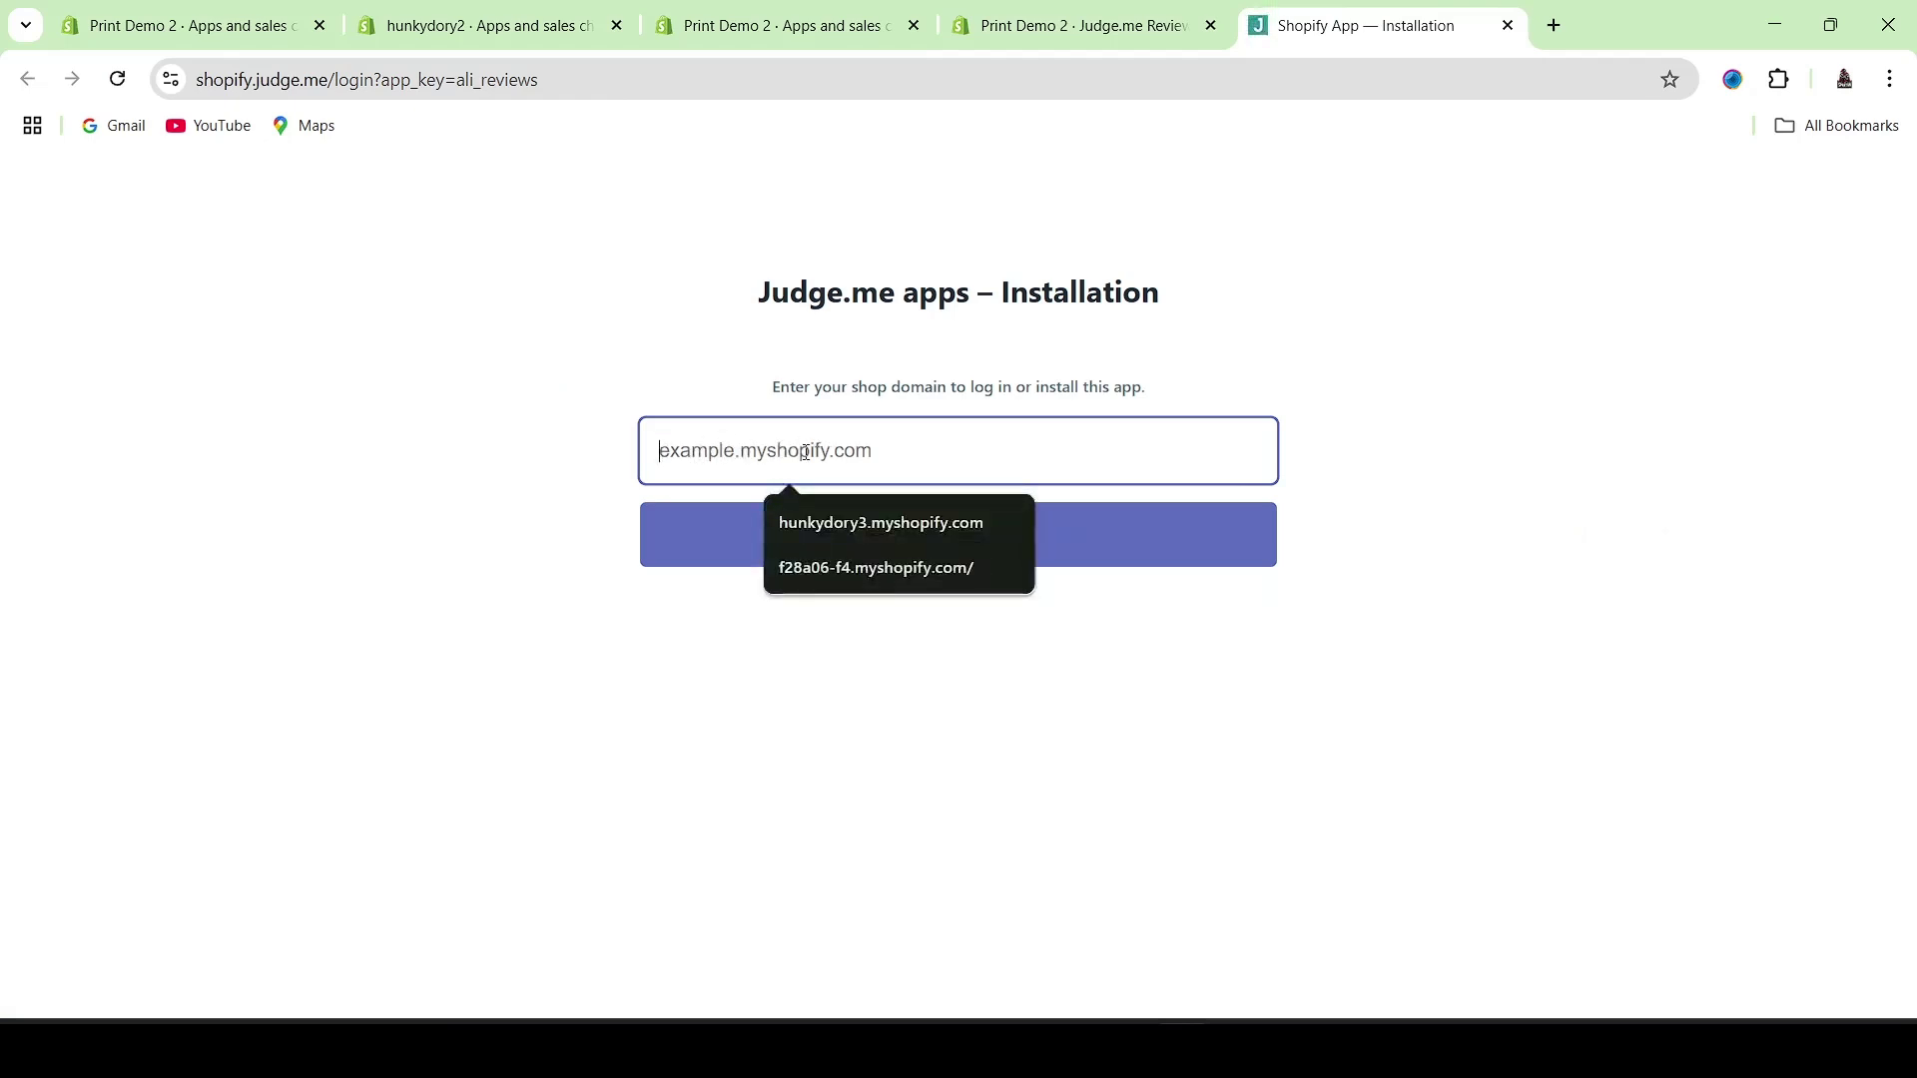
{"action": "left_click", "coordinate": [1134, 20]}
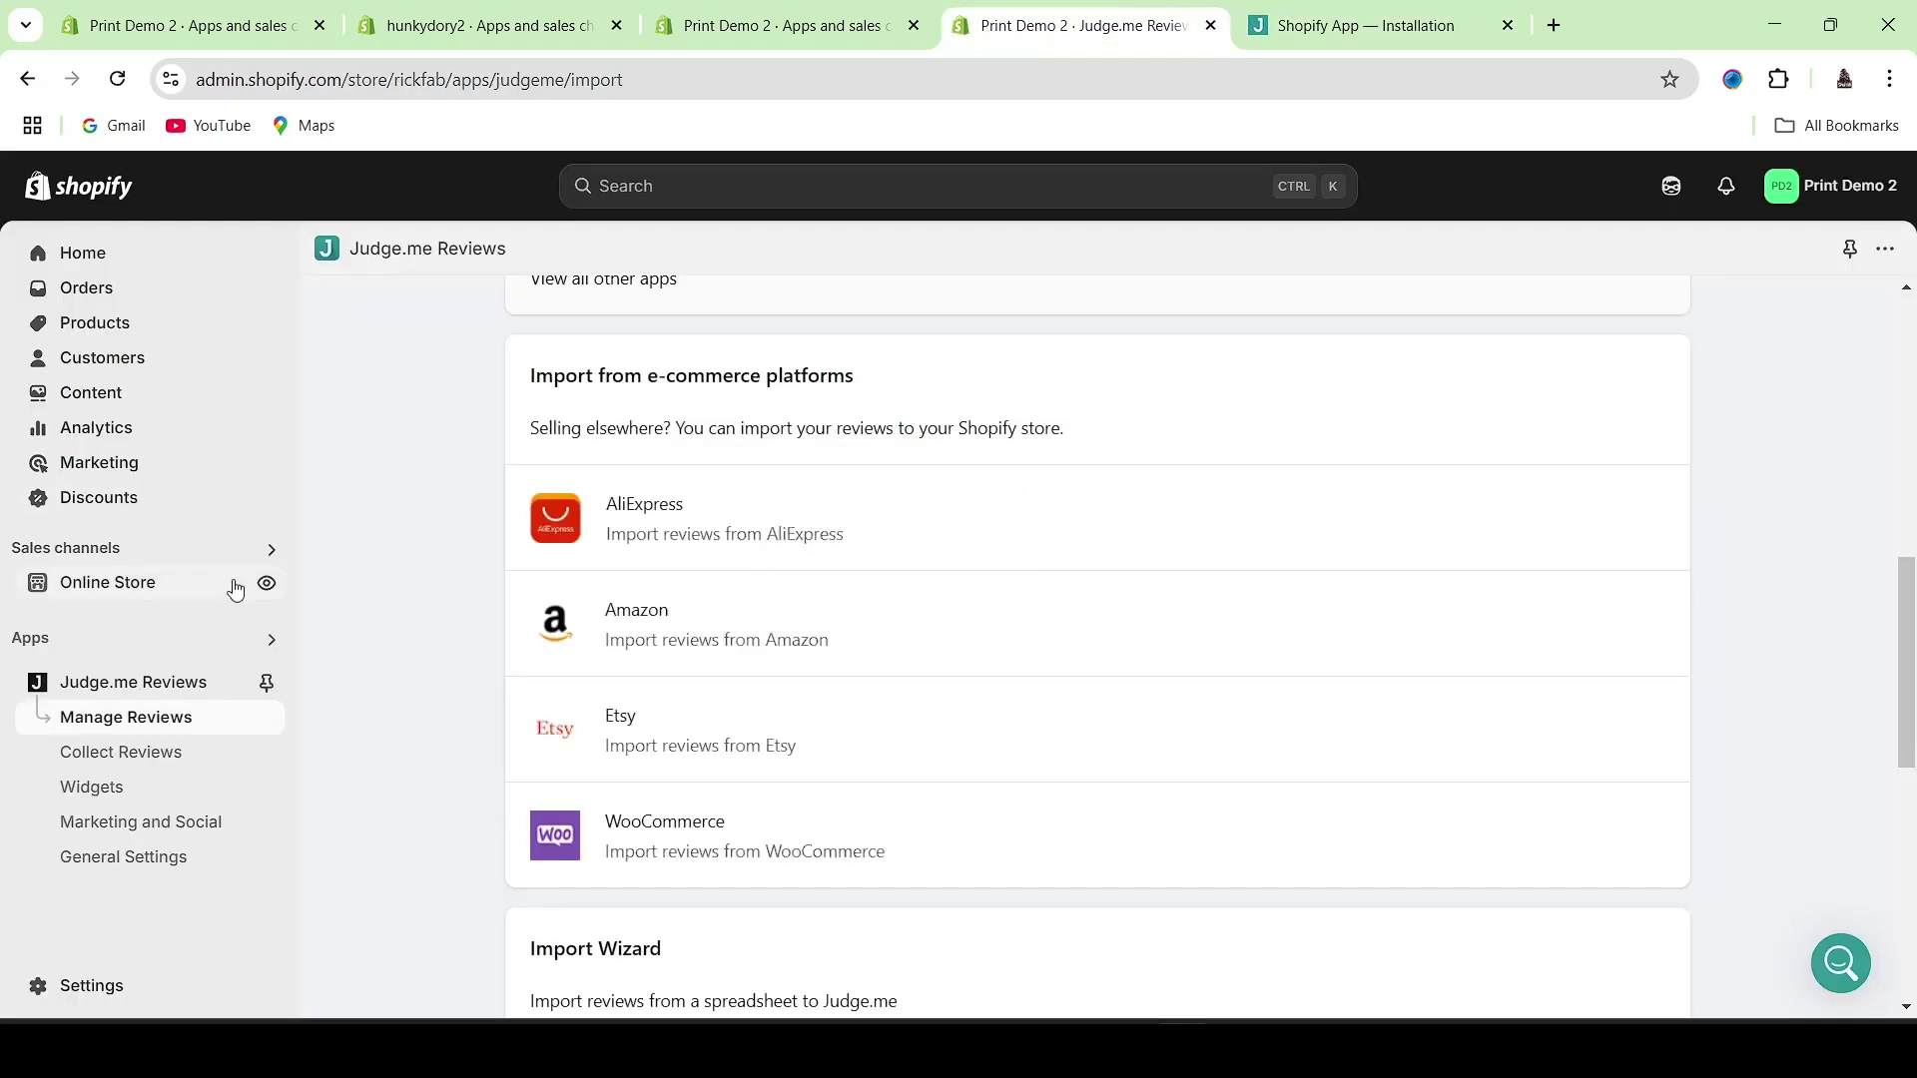
- Copy the store's web address from its storefront and enter it as the shop domain on the Judge.me installation page
{"action": "left_click", "coordinate": [266, 583]}
{"action": "left_click", "coordinate": [479, 95]}
{"action": "key", "text": "ctrl+c"}
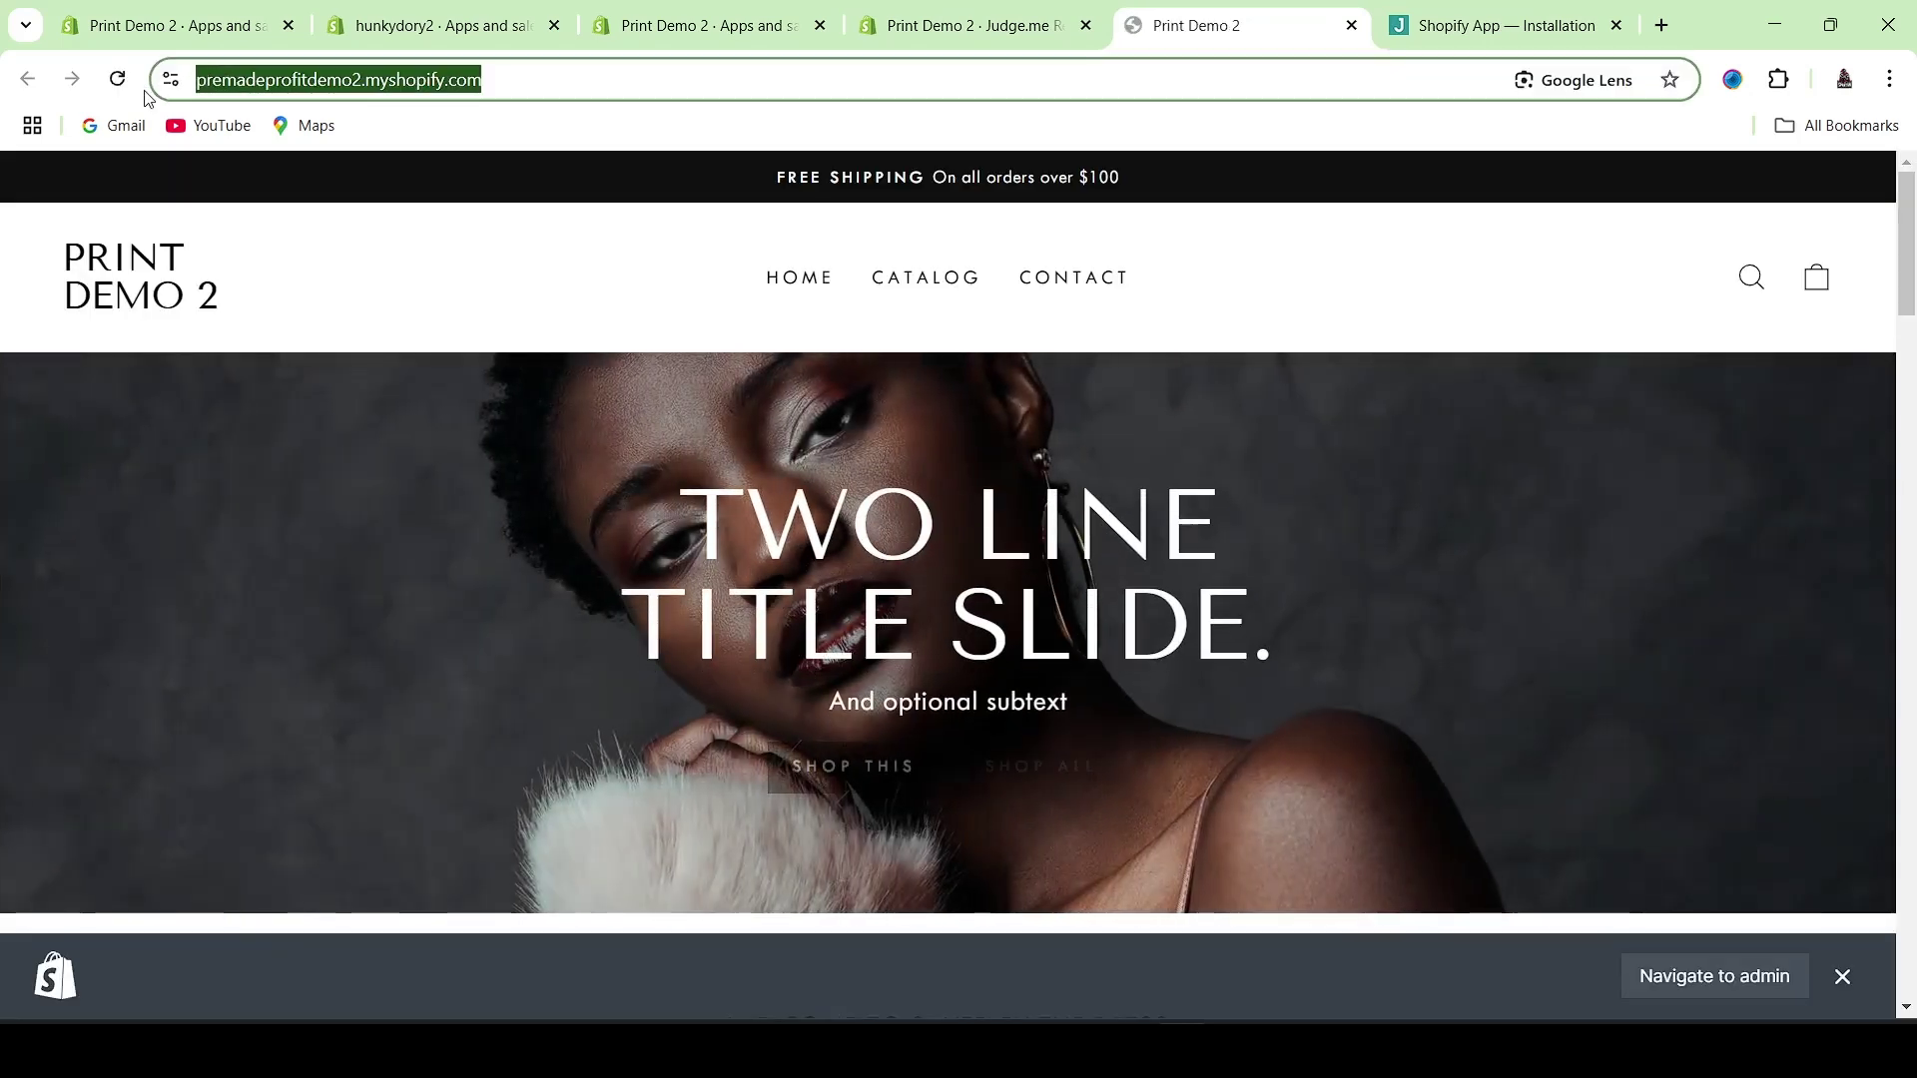
{"action": "left_click", "coordinate": [1512, 22]}
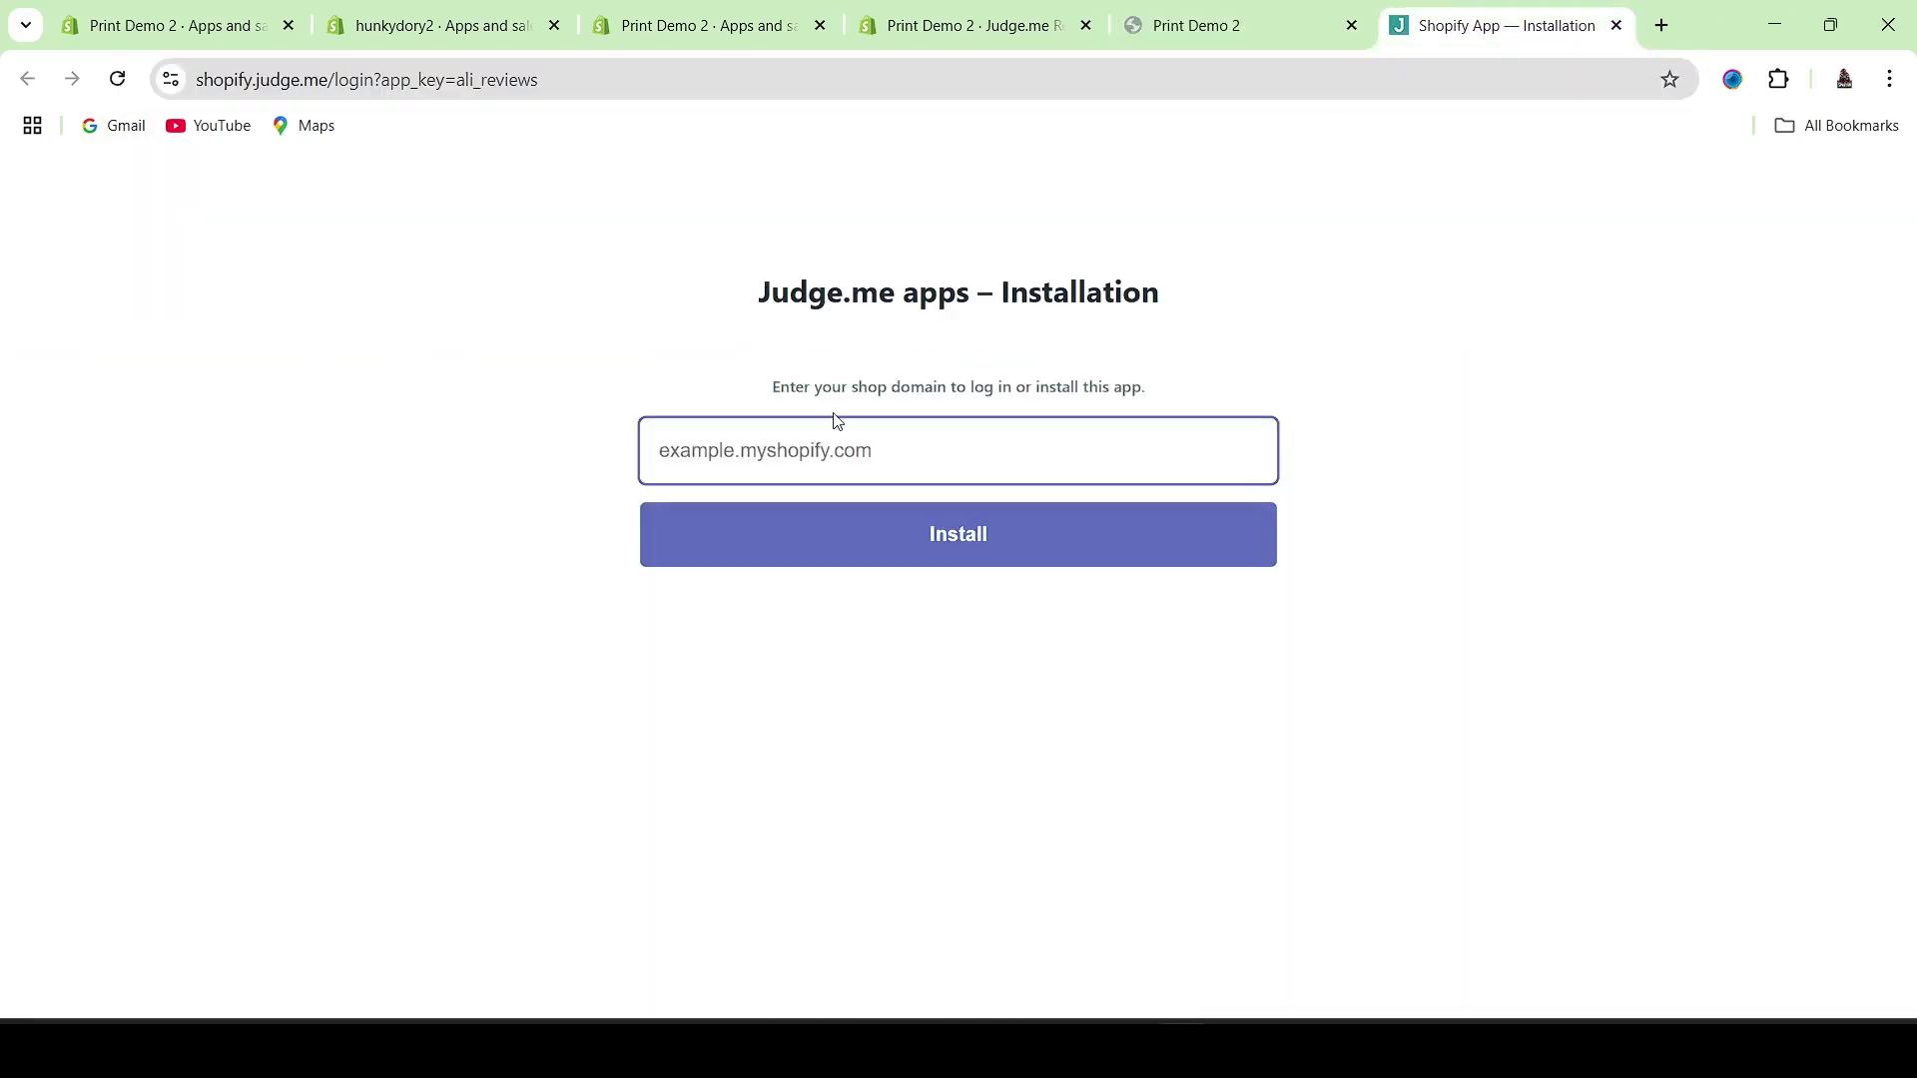
{"action": "key", "text": "ctrl+v"}
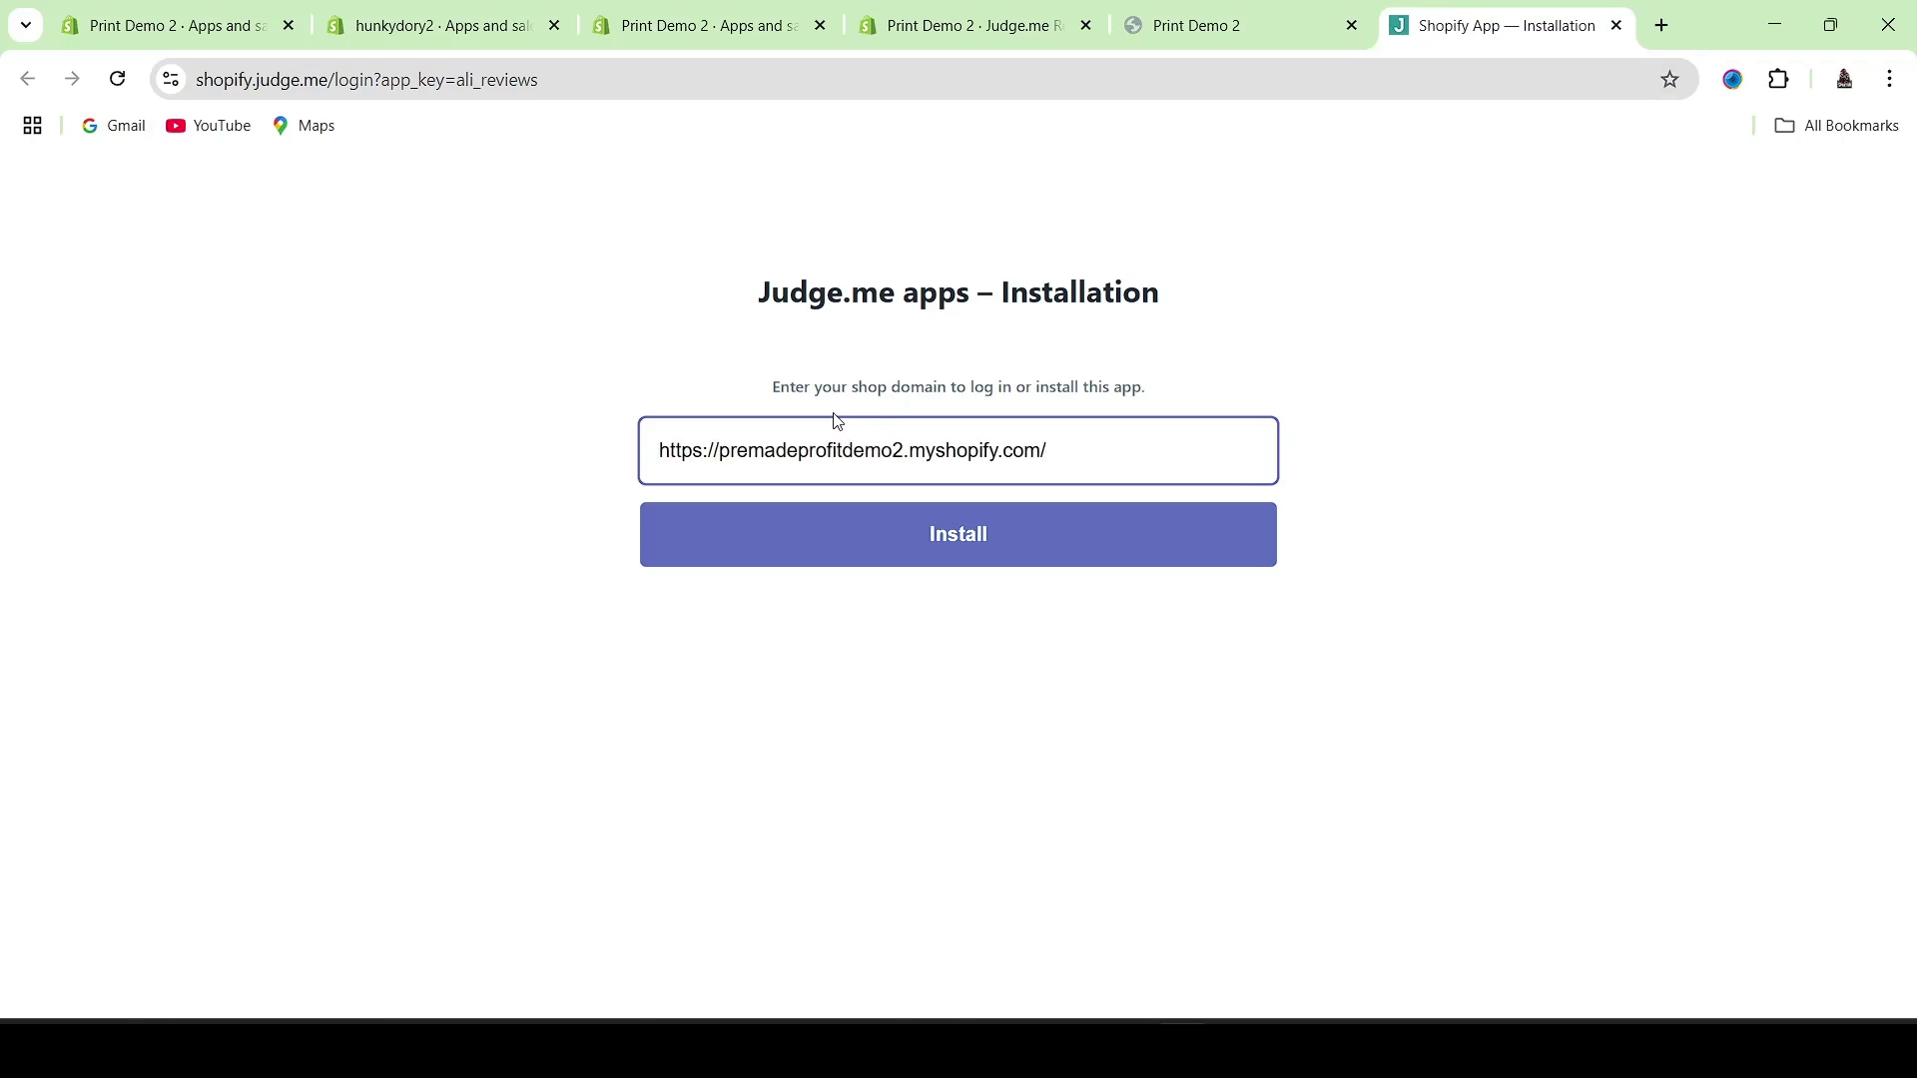
- Trim the shop domain to premadeprofitdemo2.myshopify.com, submit it and install the Judge.me AliExpress app on the store
{"action": "left_click", "coordinate": [920, 552]}
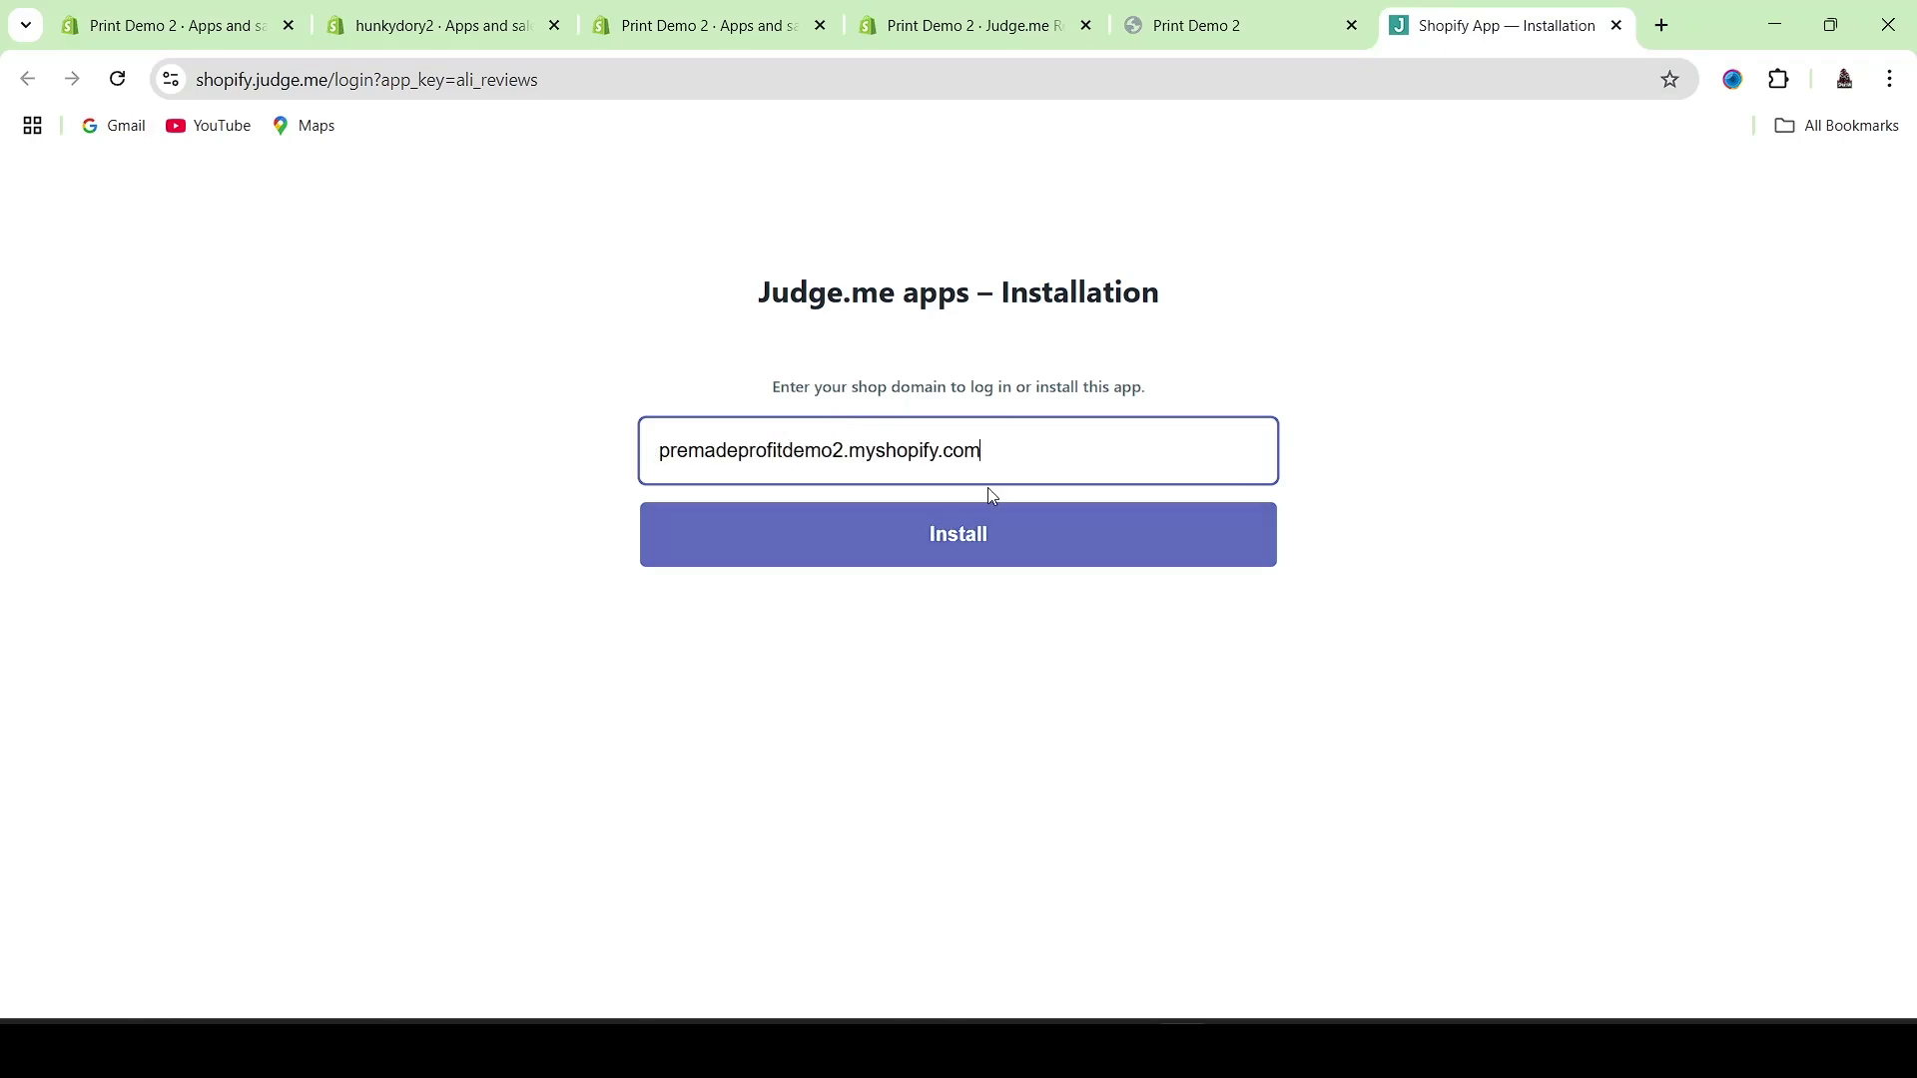
{"action": "left_click", "coordinate": [979, 519]}
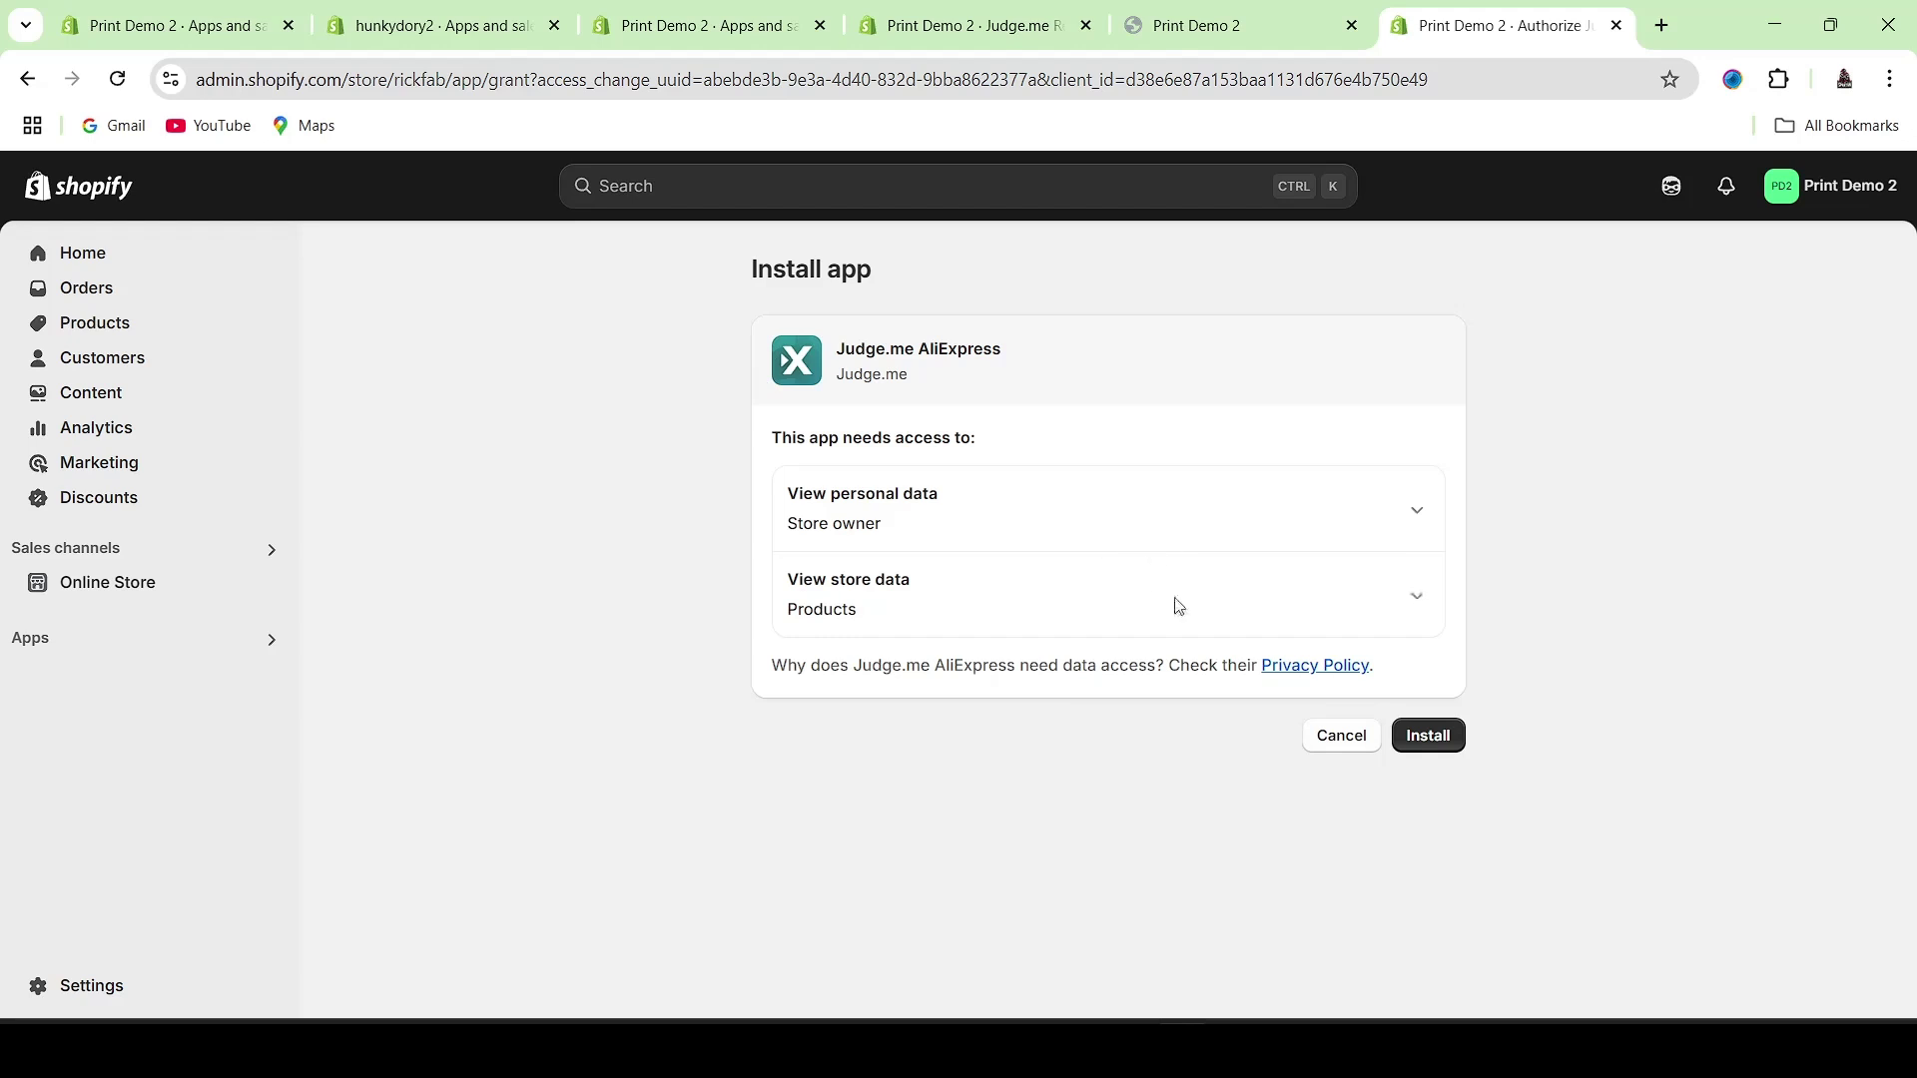
{"action": "left_click", "coordinate": [1428, 739]}
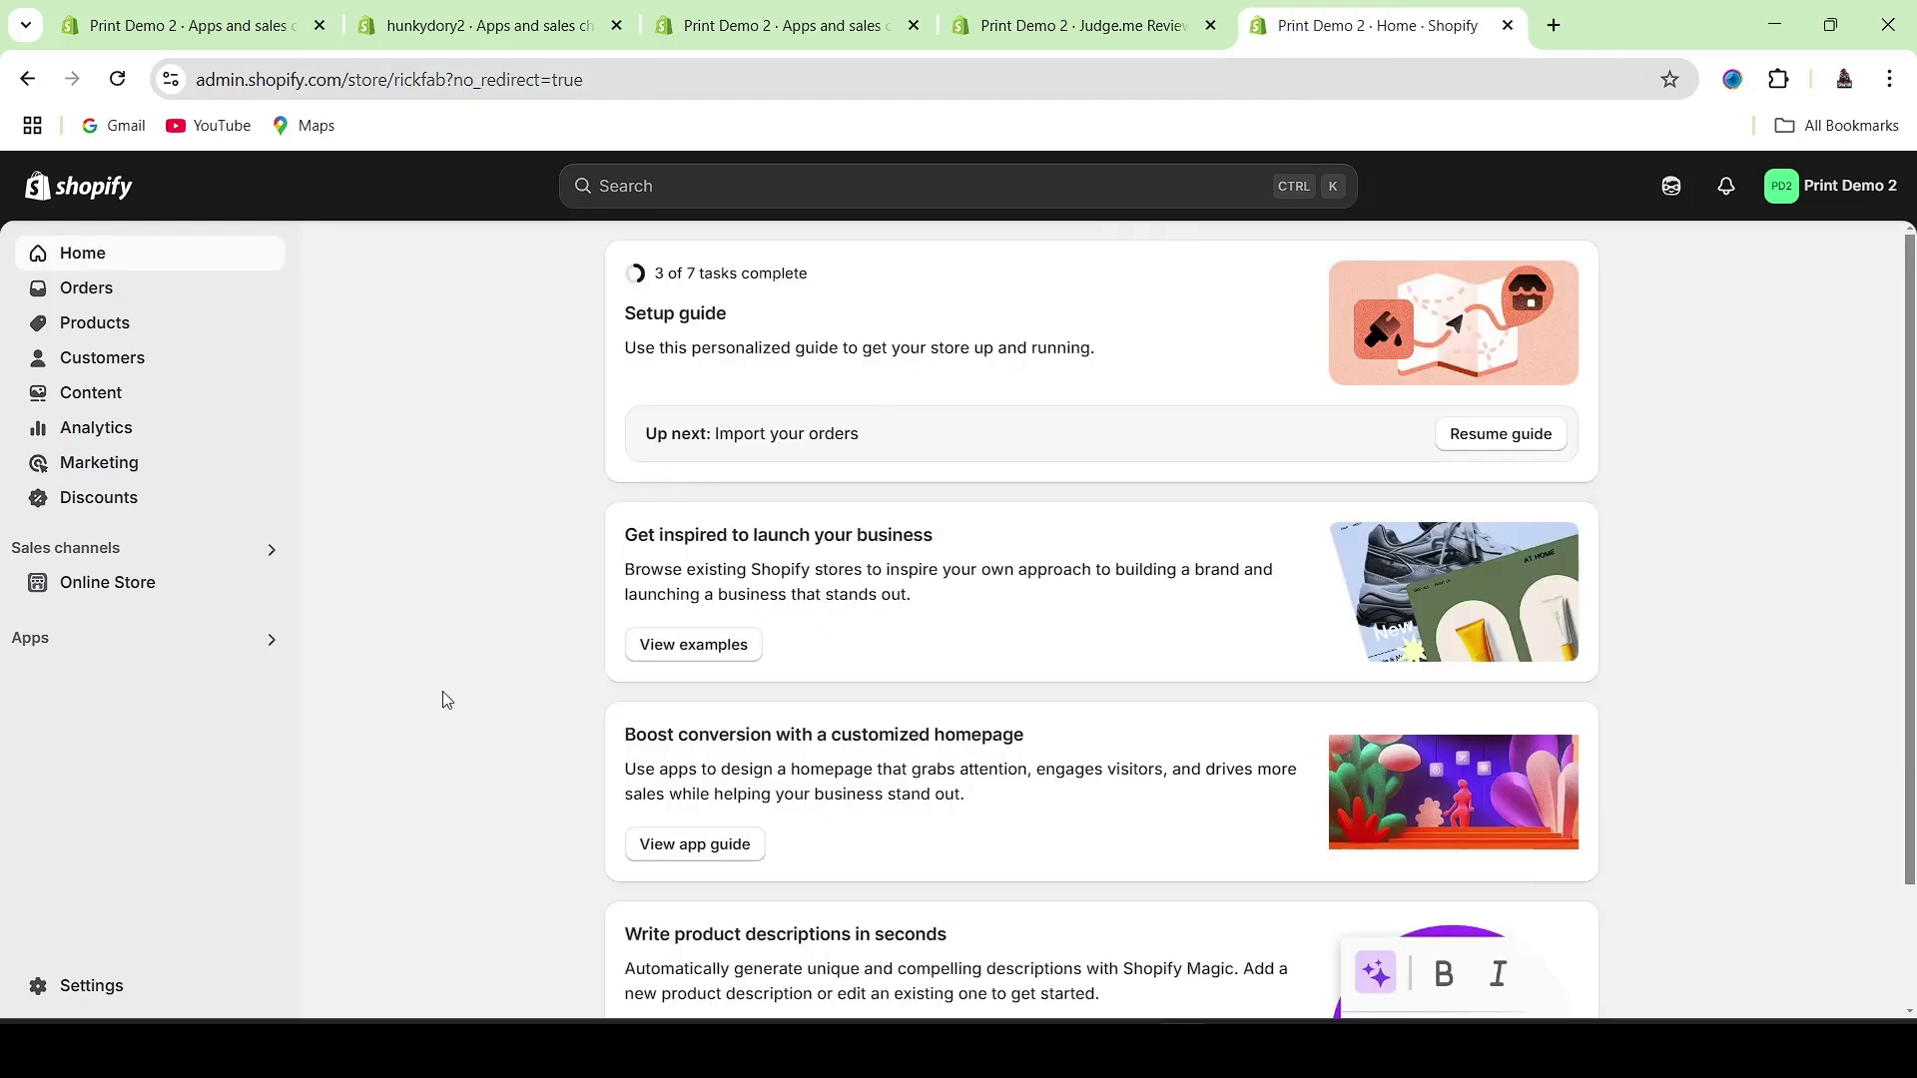
- Open Judge.me AliExpress from the installed apps and look through the products available for review import
{"action": "left_click", "coordinate": [95, 651]}
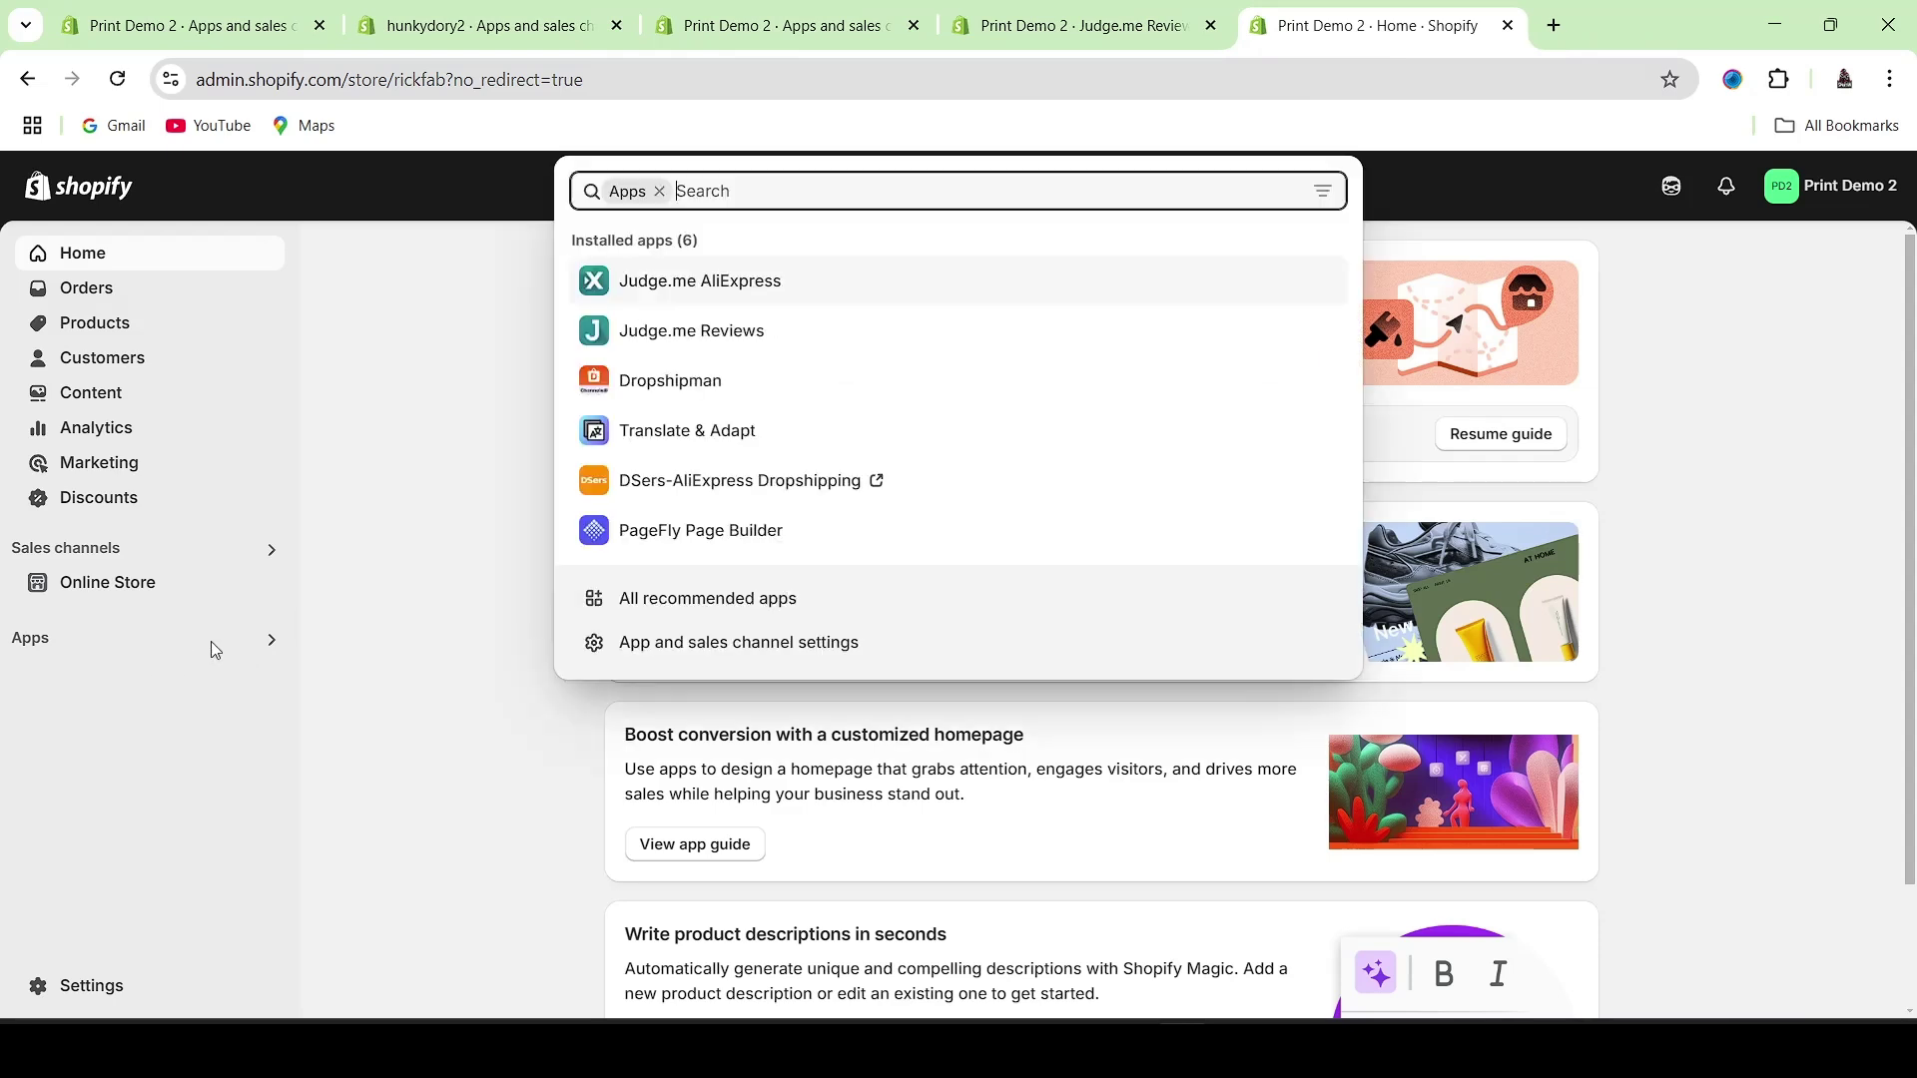
{"action": "left_click", "coordinate": [693, 297]}
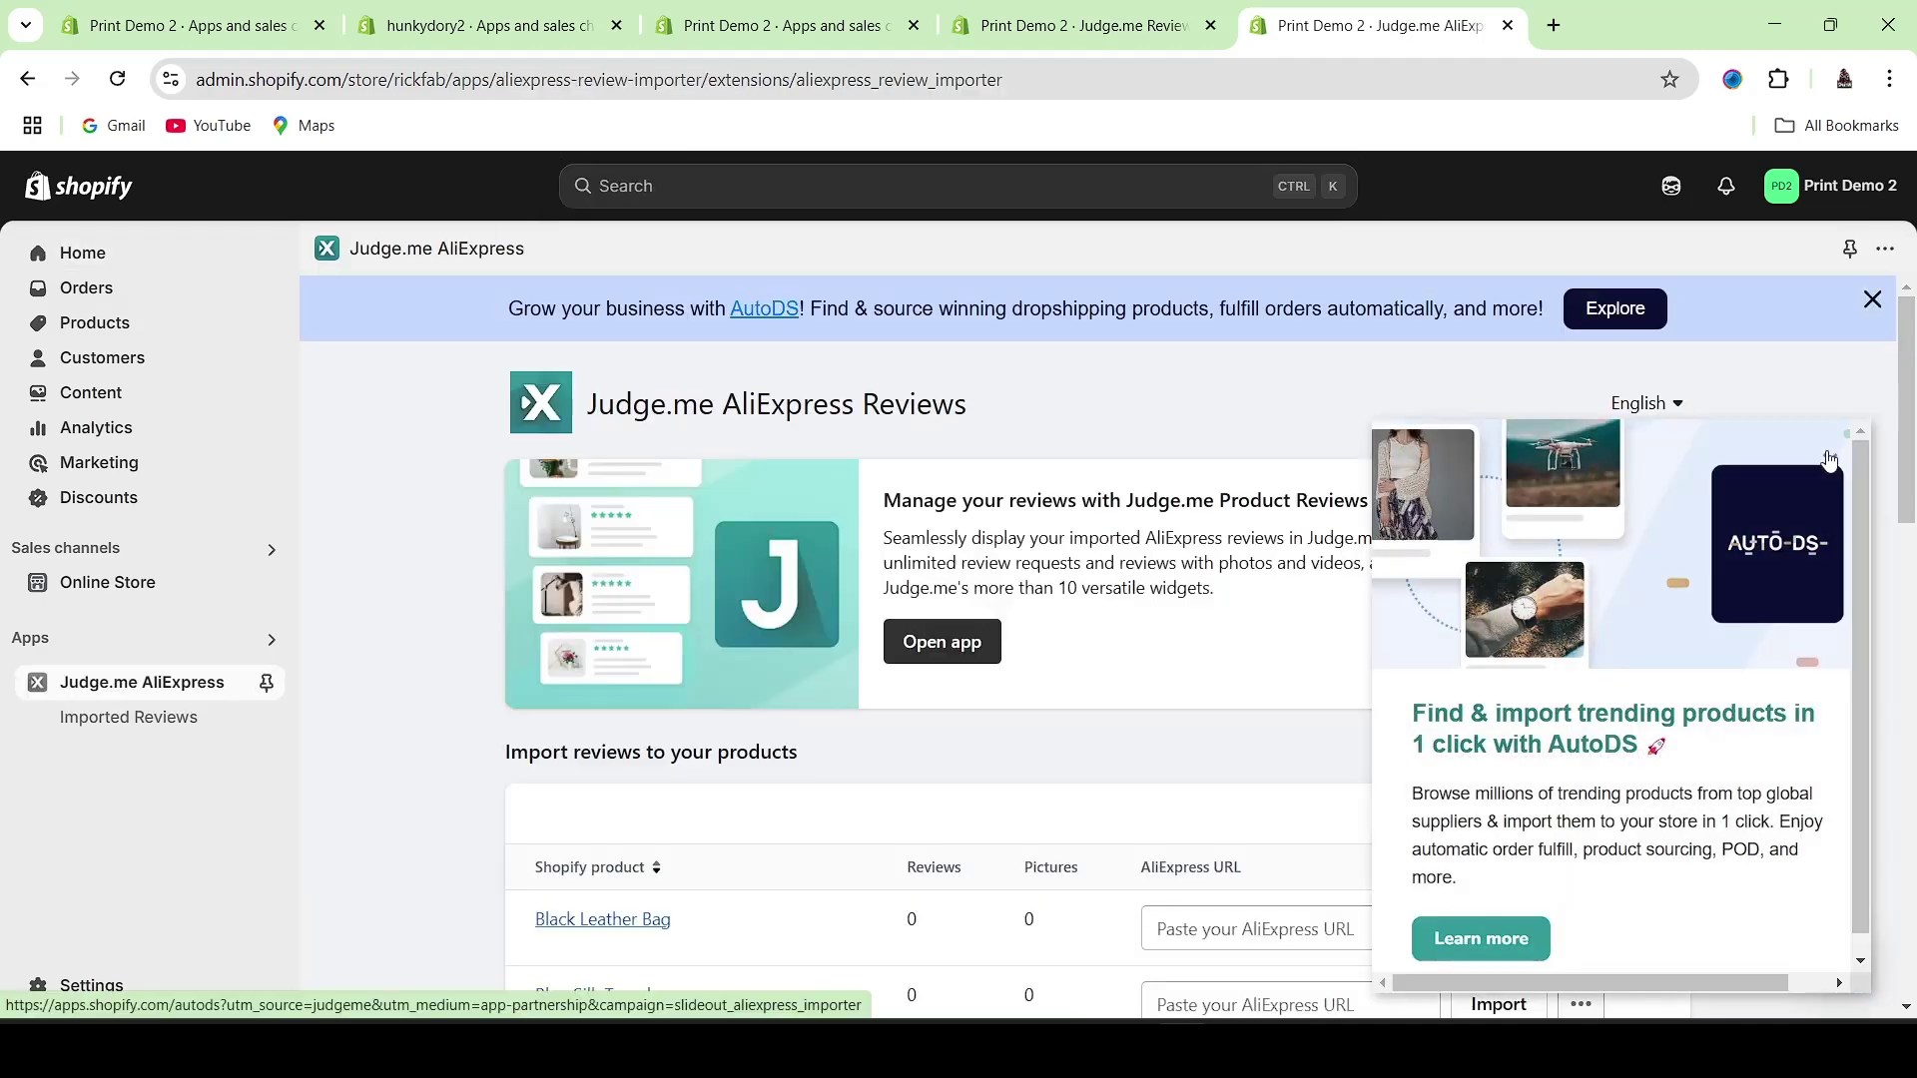
{"action": "scroll", "coordinate": [1907, 373], "scroll_direction": "down", "scroll_amount": 1}
{"action": "scroll", "coordinate": [1907, 374], "scroll_direction": "up", "scroll_amount": 1}
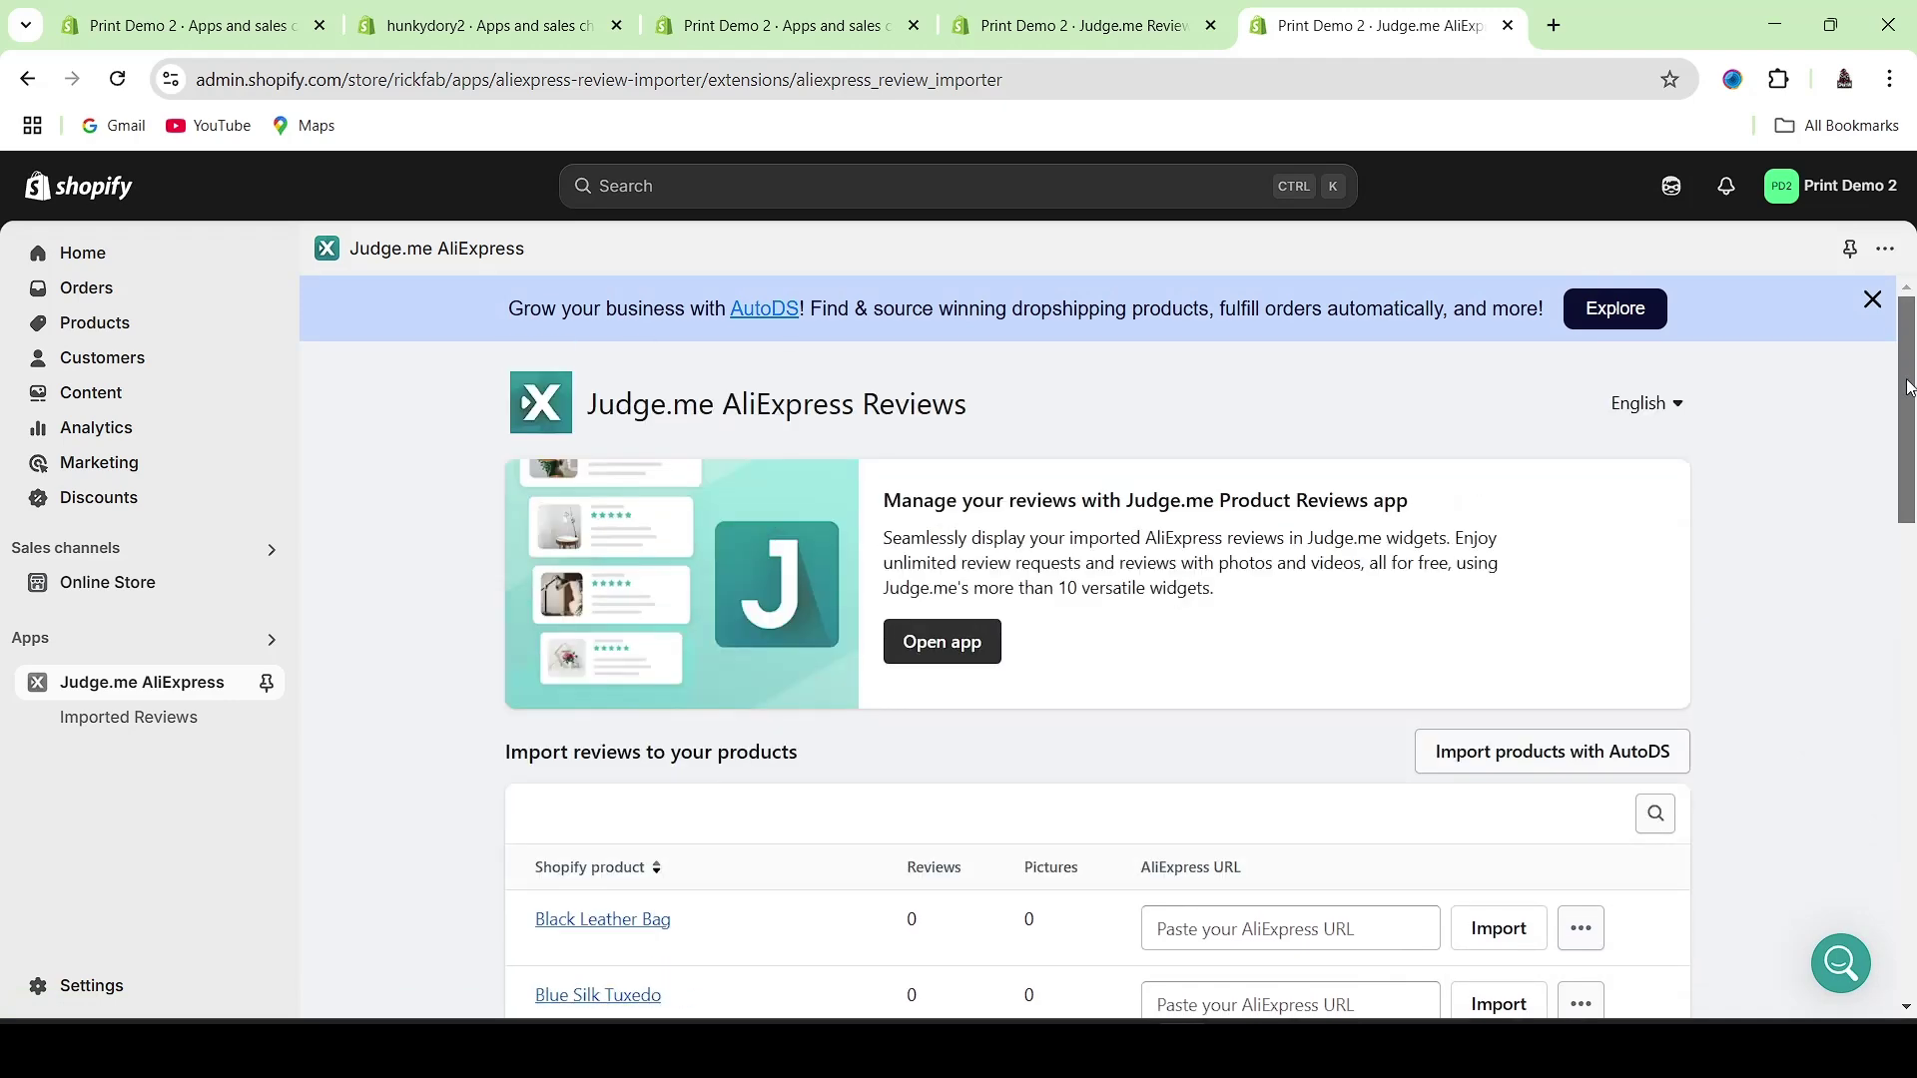
{"action": "scroll", "coordinate": [1910, 424], "scroll_direction": "down", "scroll_amount": 10}
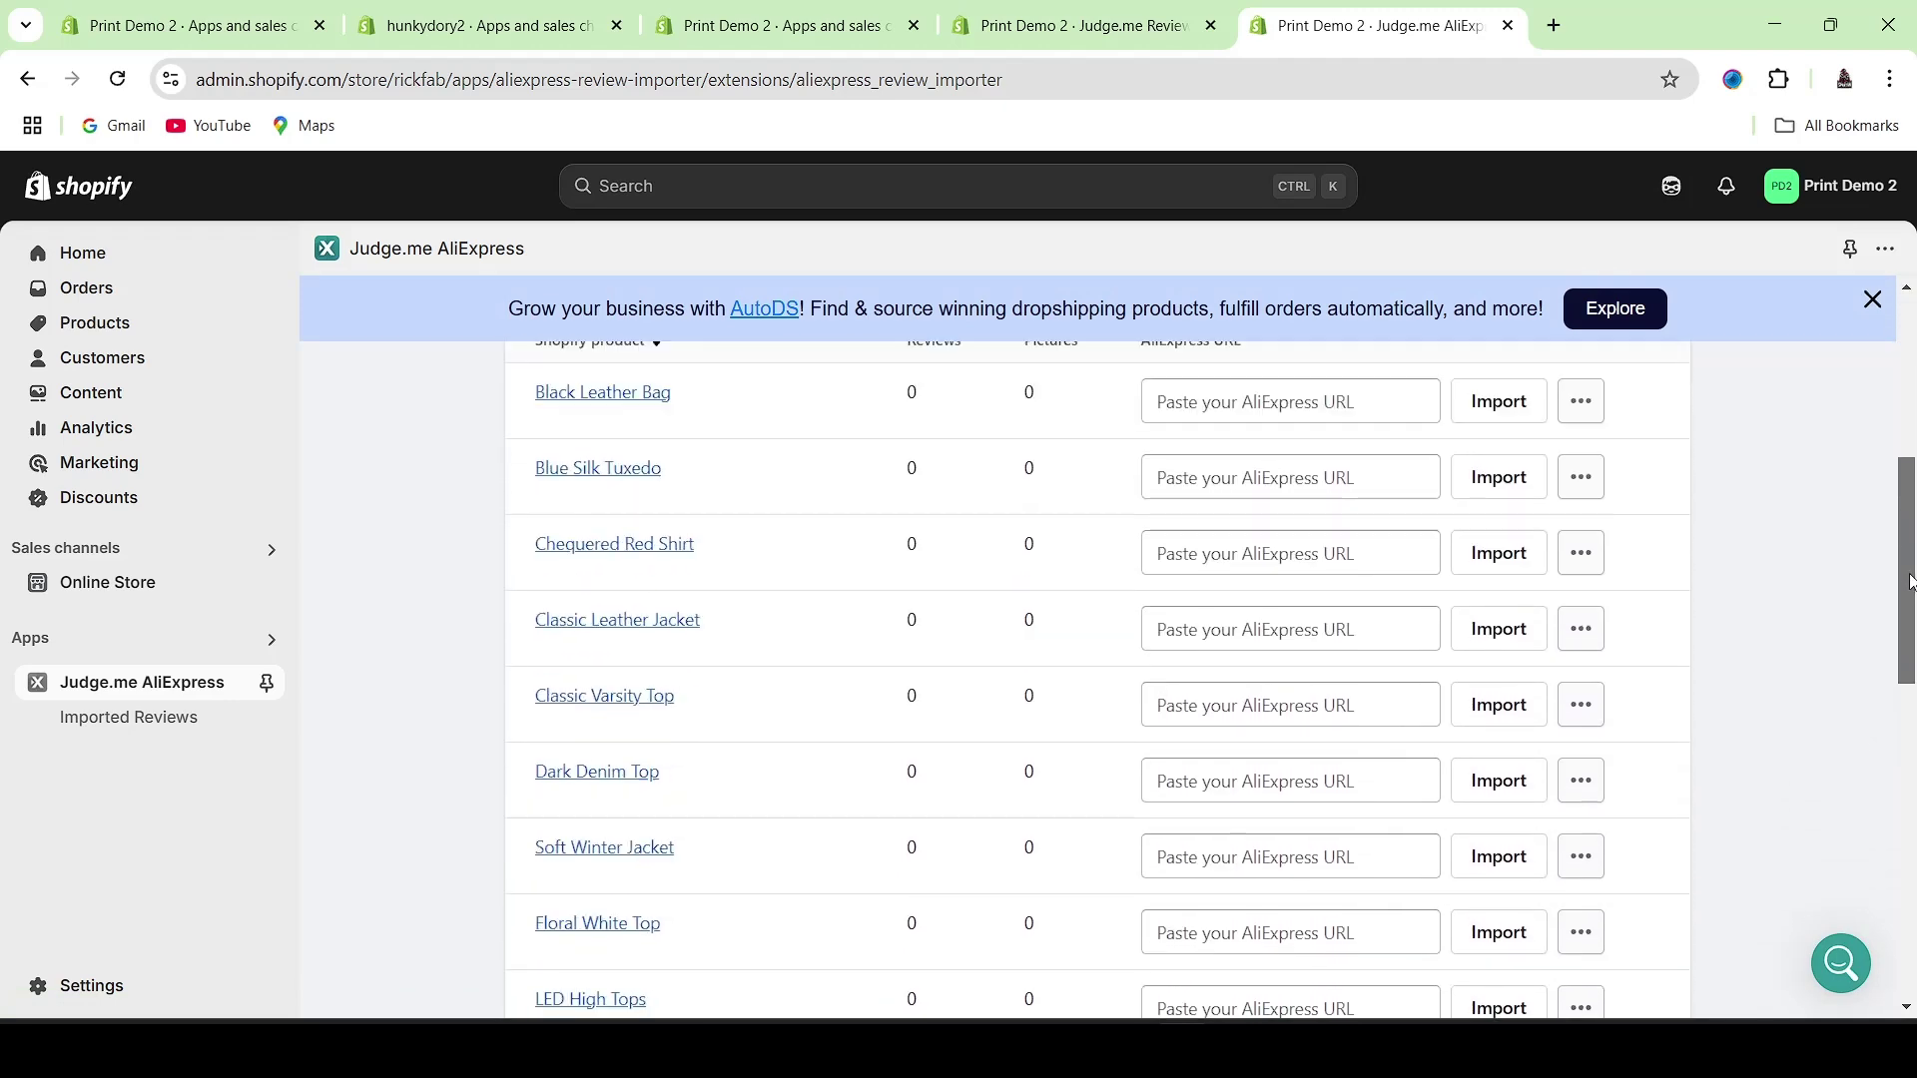
{"action": "scroll", "coordinate": [1880, 709], "scroll_direction": "up", "scroll_amount": 10}
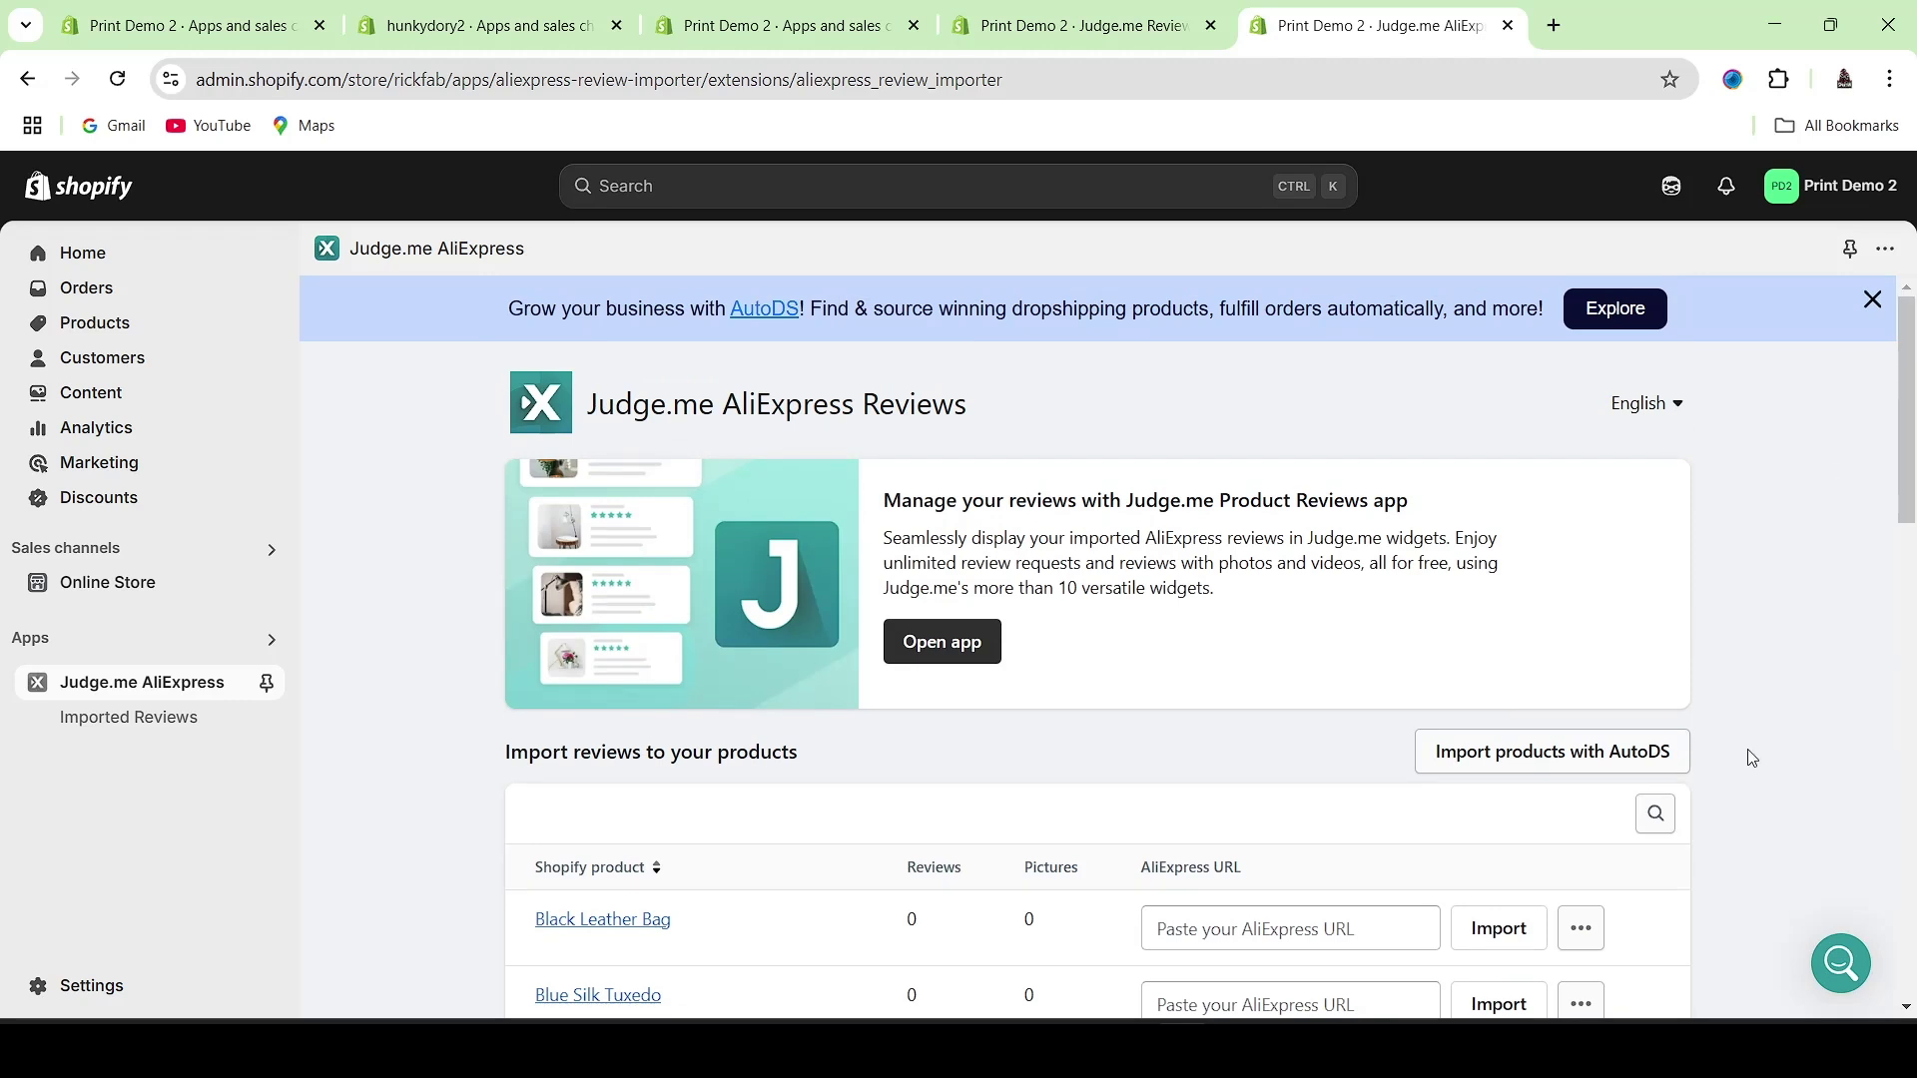
- Open the AliExpress page of the foldable solar charging panel in a new tab and select its full web address
{"action": "left_click", "coordinate": [1555, 28]}
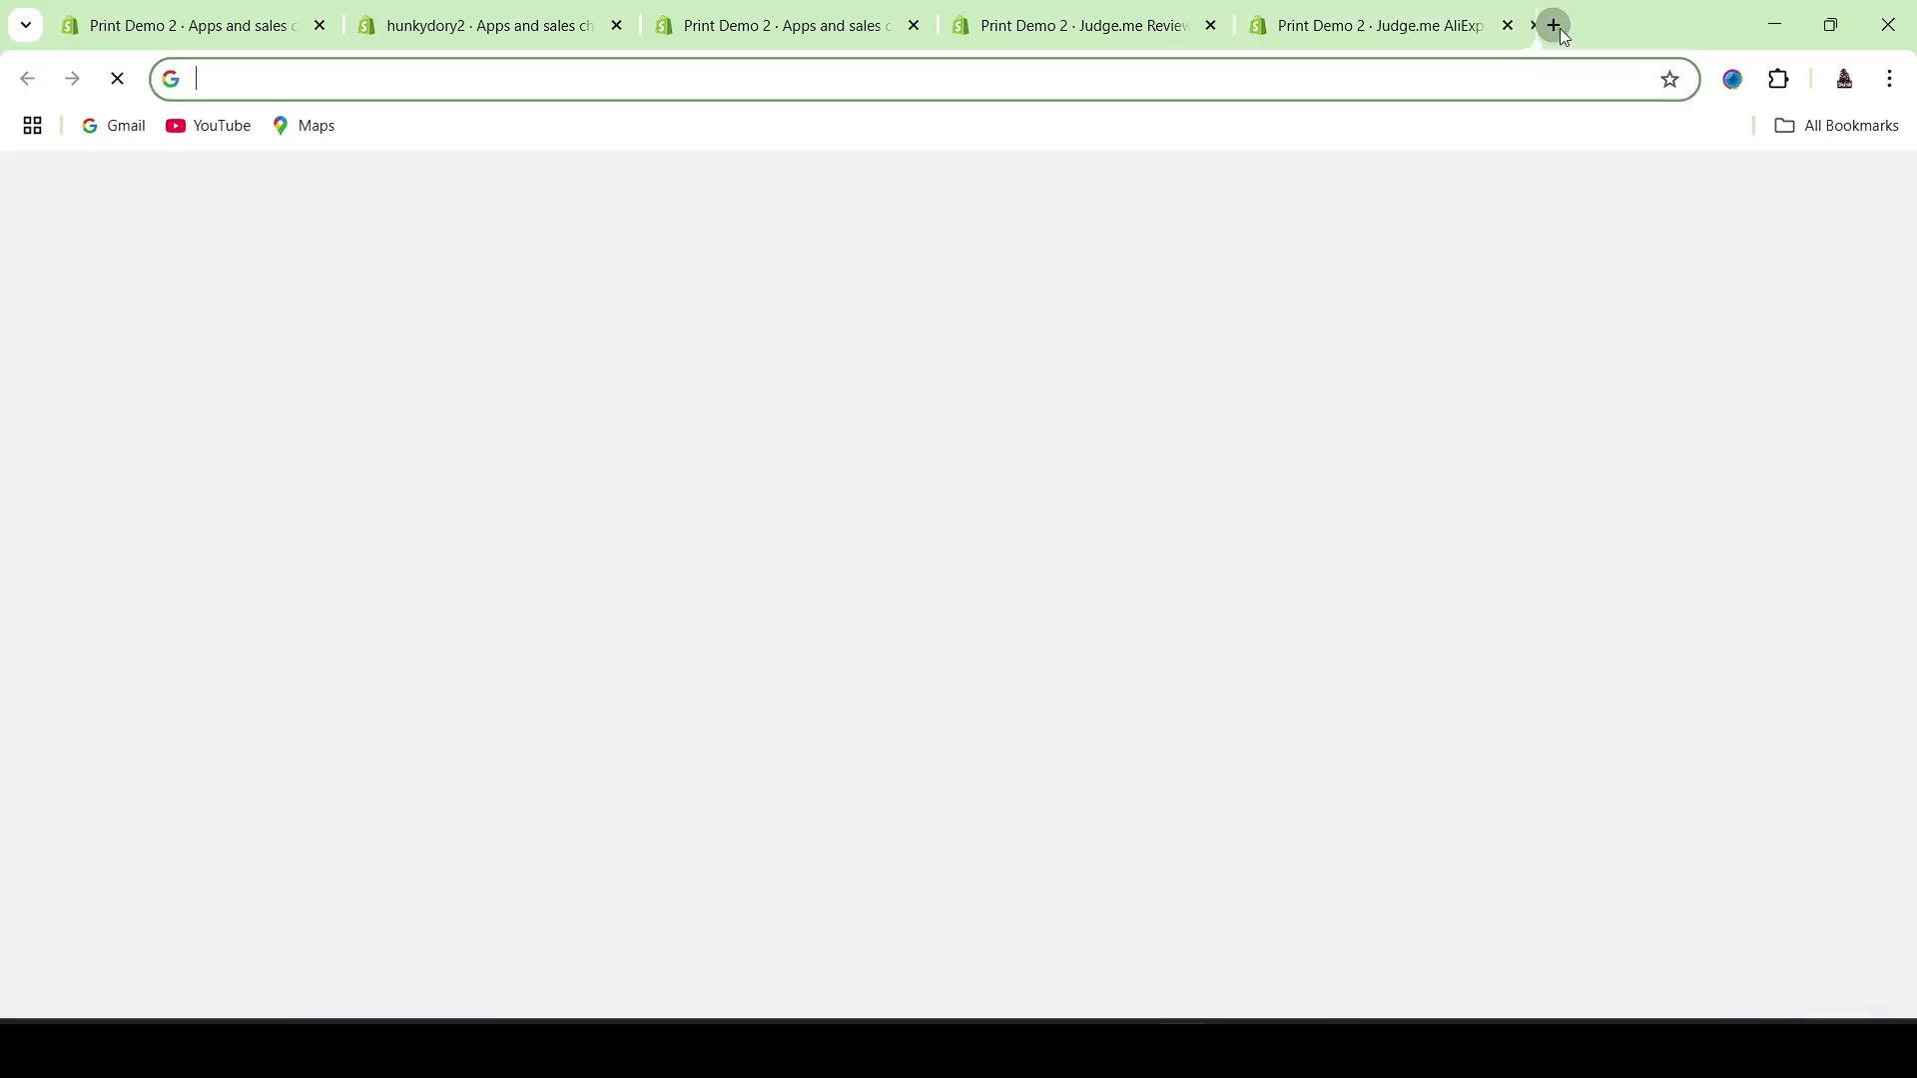
{"action": "type", "text": "aliex"}
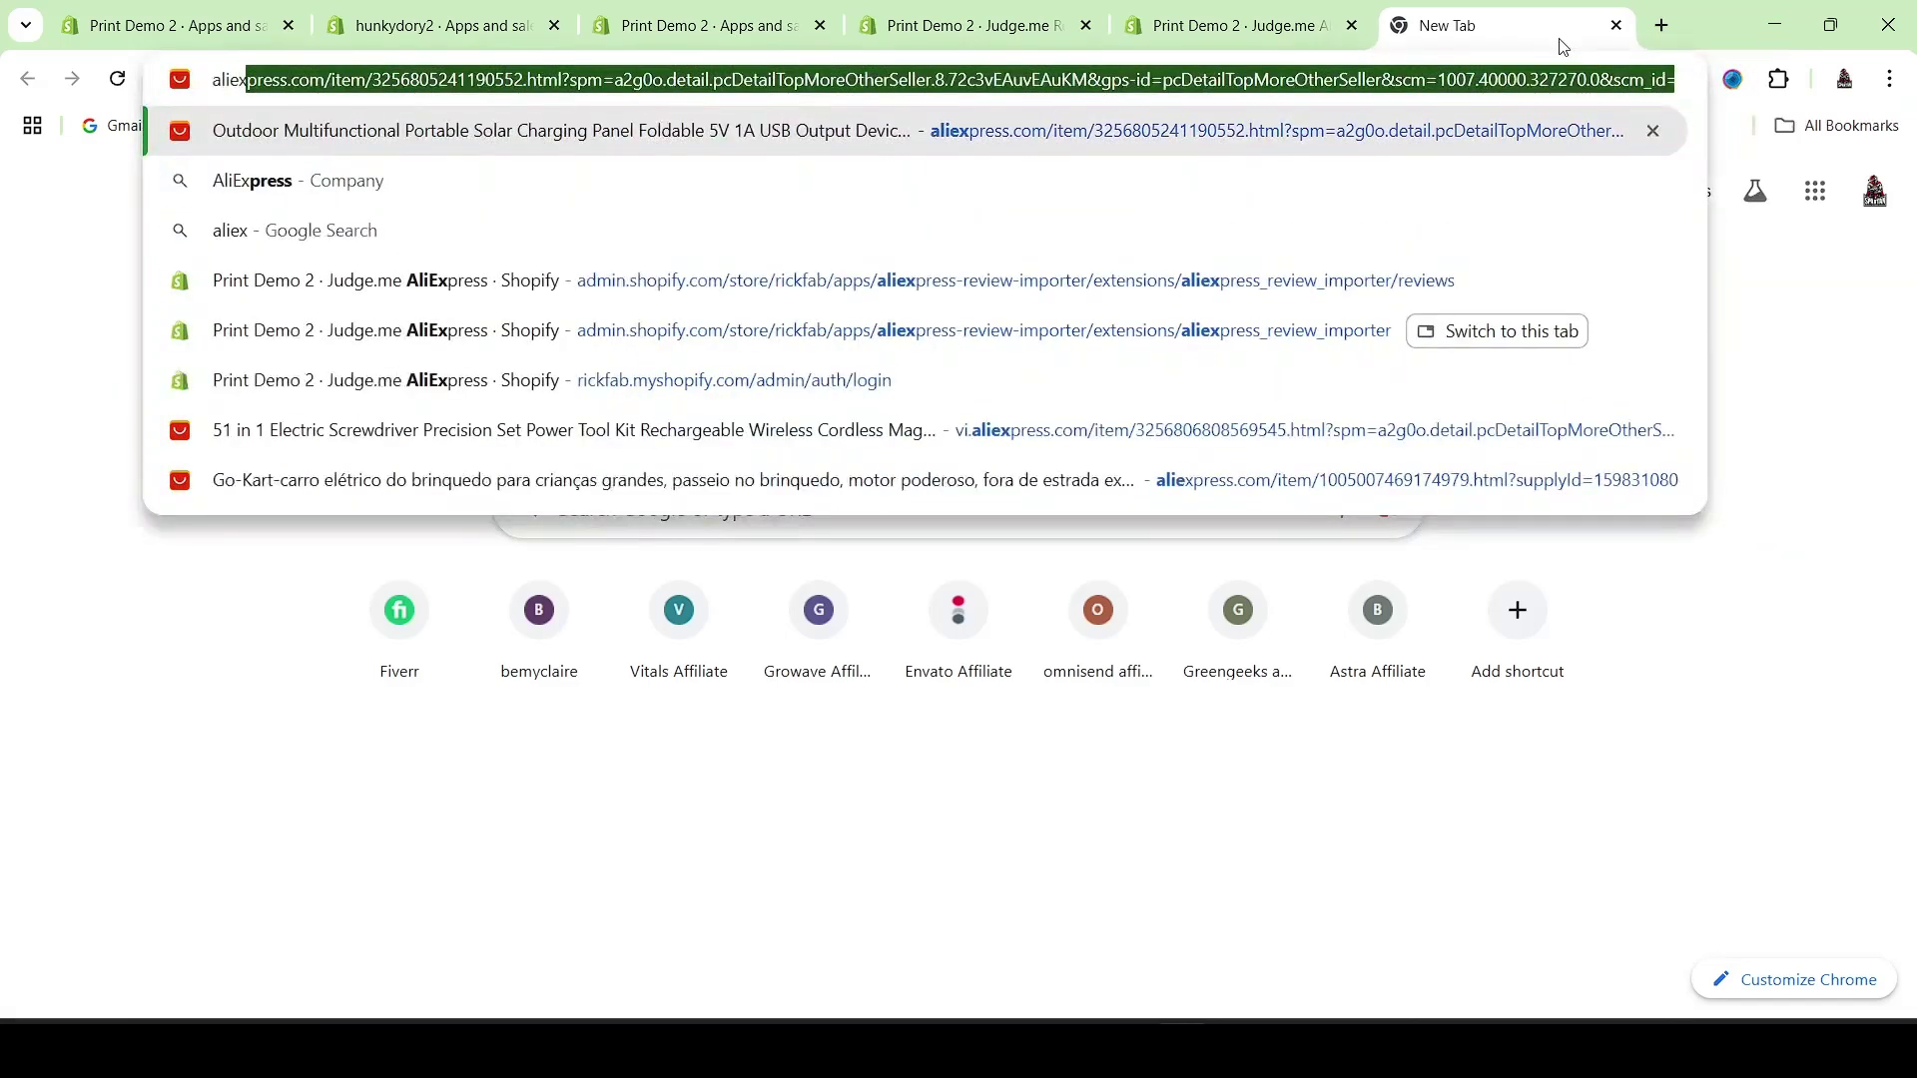
{"action": "key", "text": "Return"}
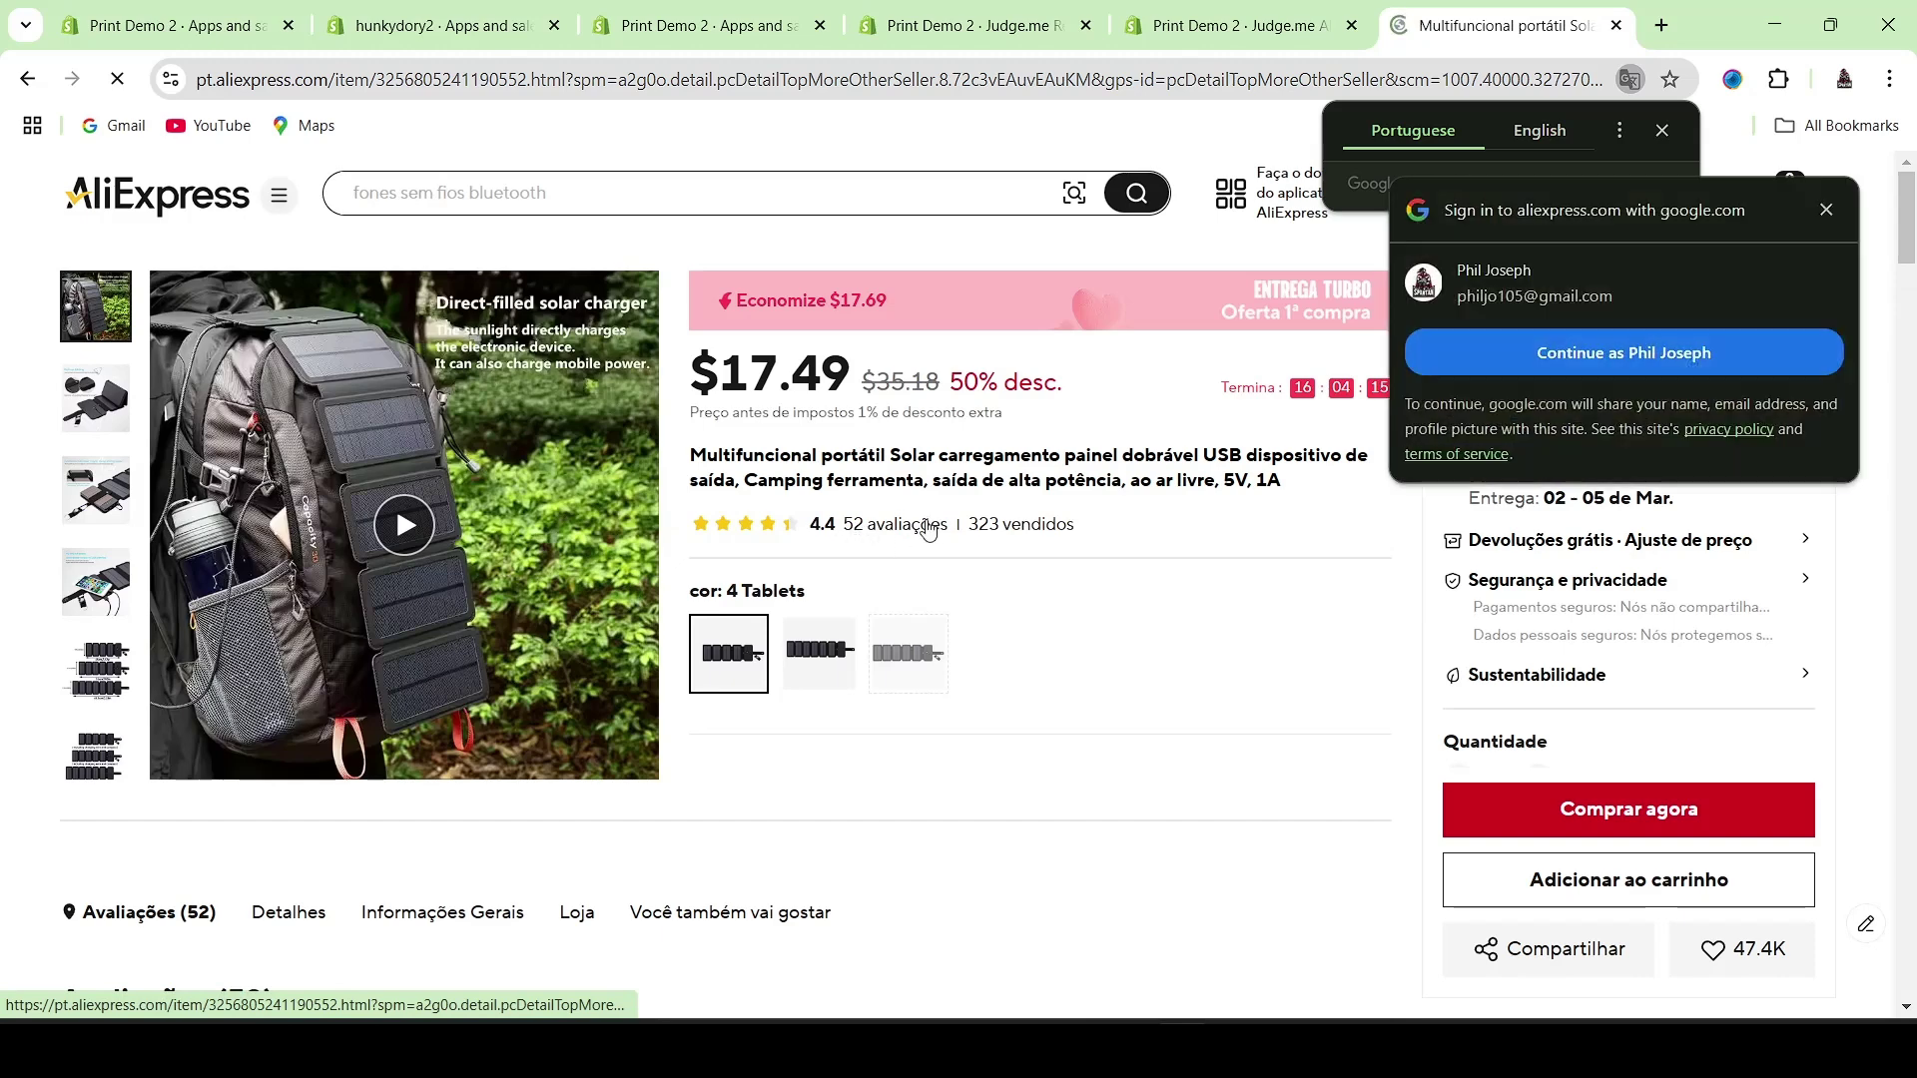
{"action": "left_click", "coordinate": [473, 79]}
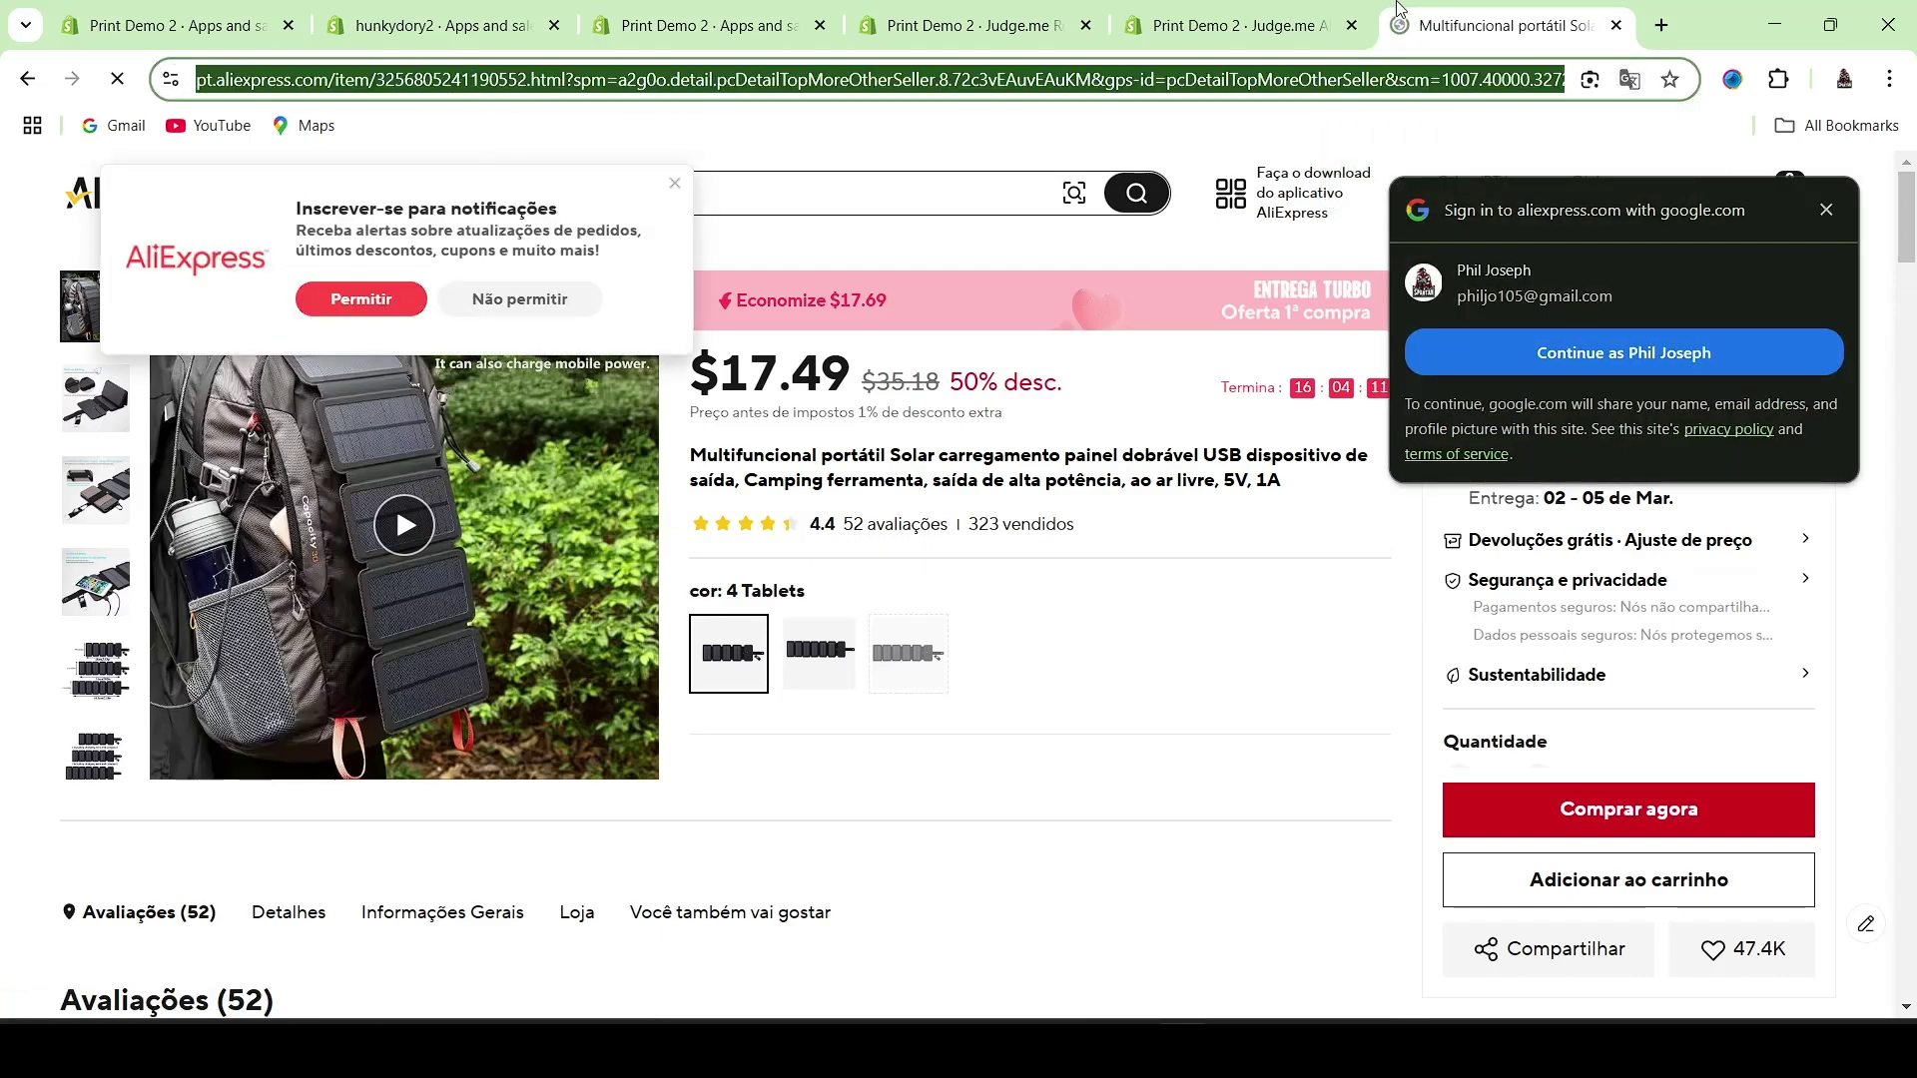
- Copy the solar panel page's address and paste it as the AliExpress URL for the Black Leather Bag in Judge.me AliExpress
{"action": "left_click", "coordinate": [1234, 25]}
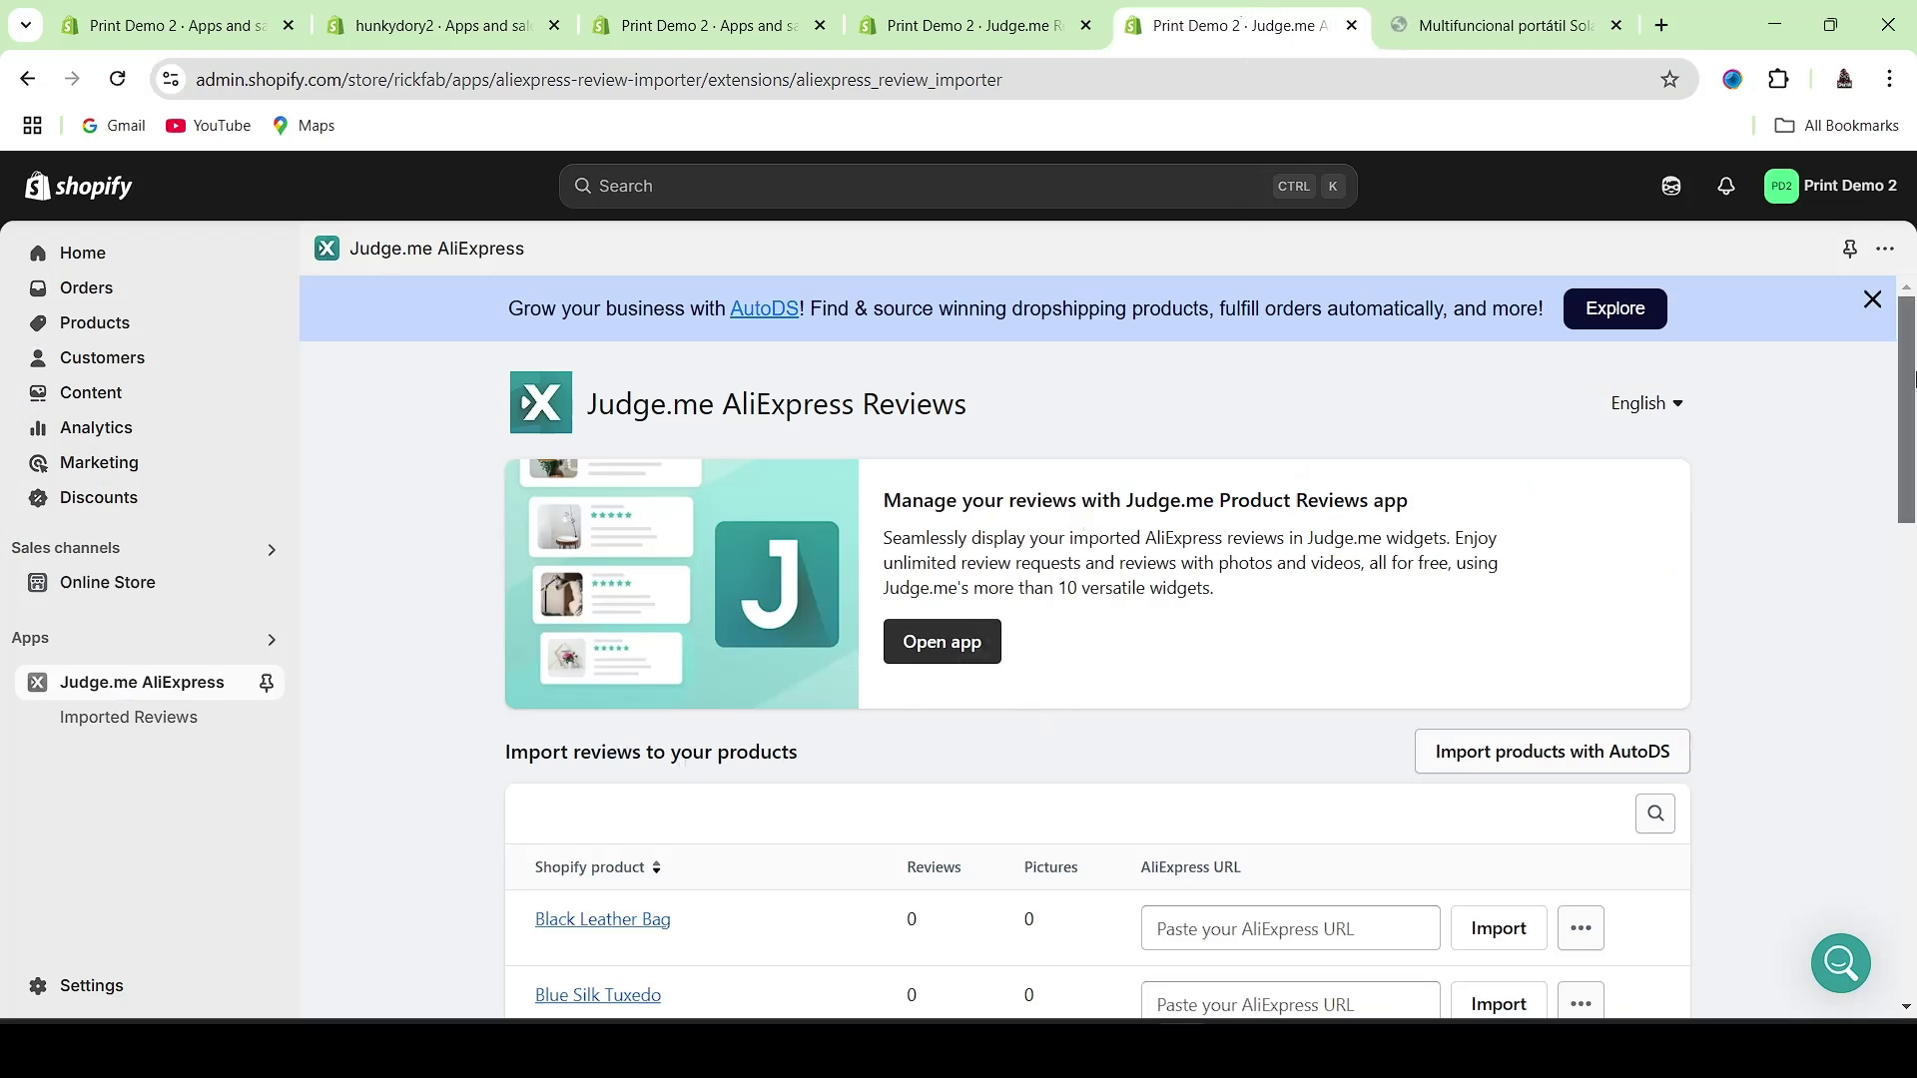
{"action": "scroll", "coordinate": [1061, 836], "scroll_direction": "down", "scroll_amount": 4}
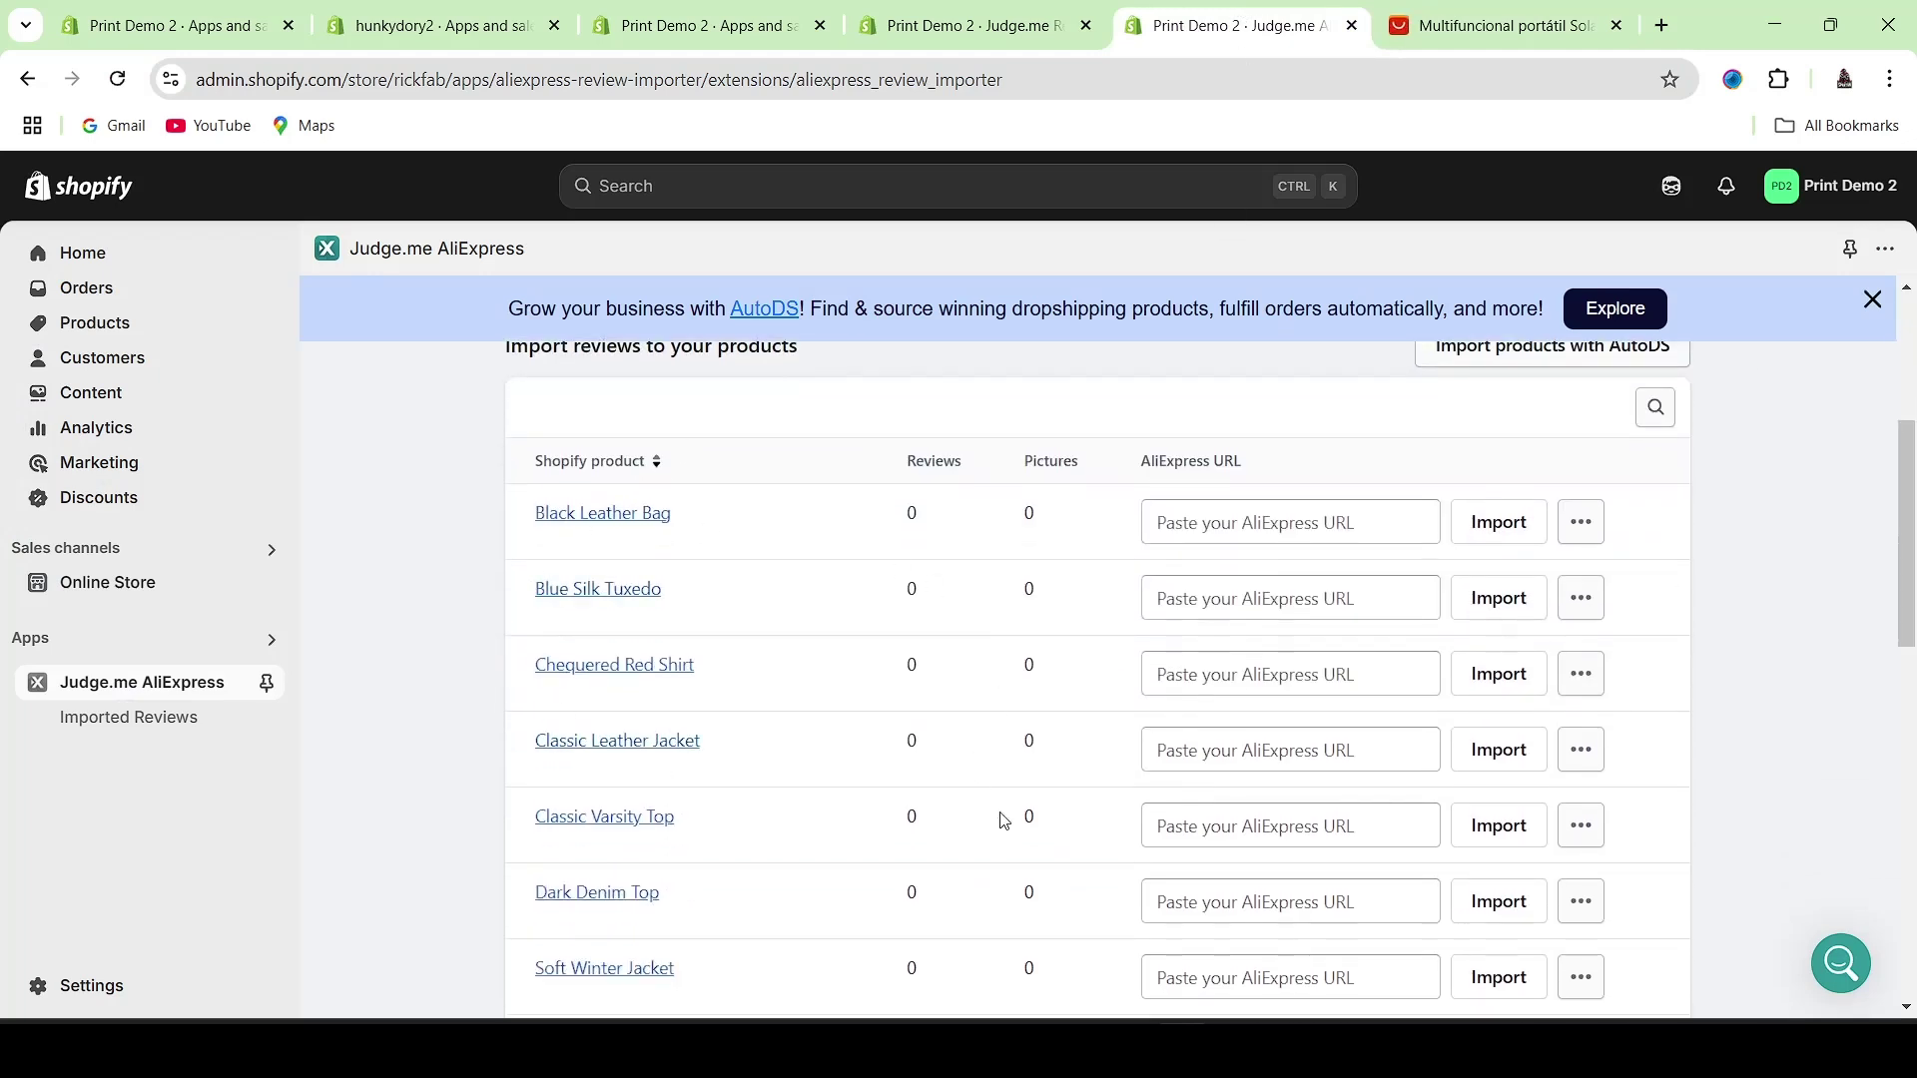
{"action": "left_click", "coordinate": [1194, 520]}
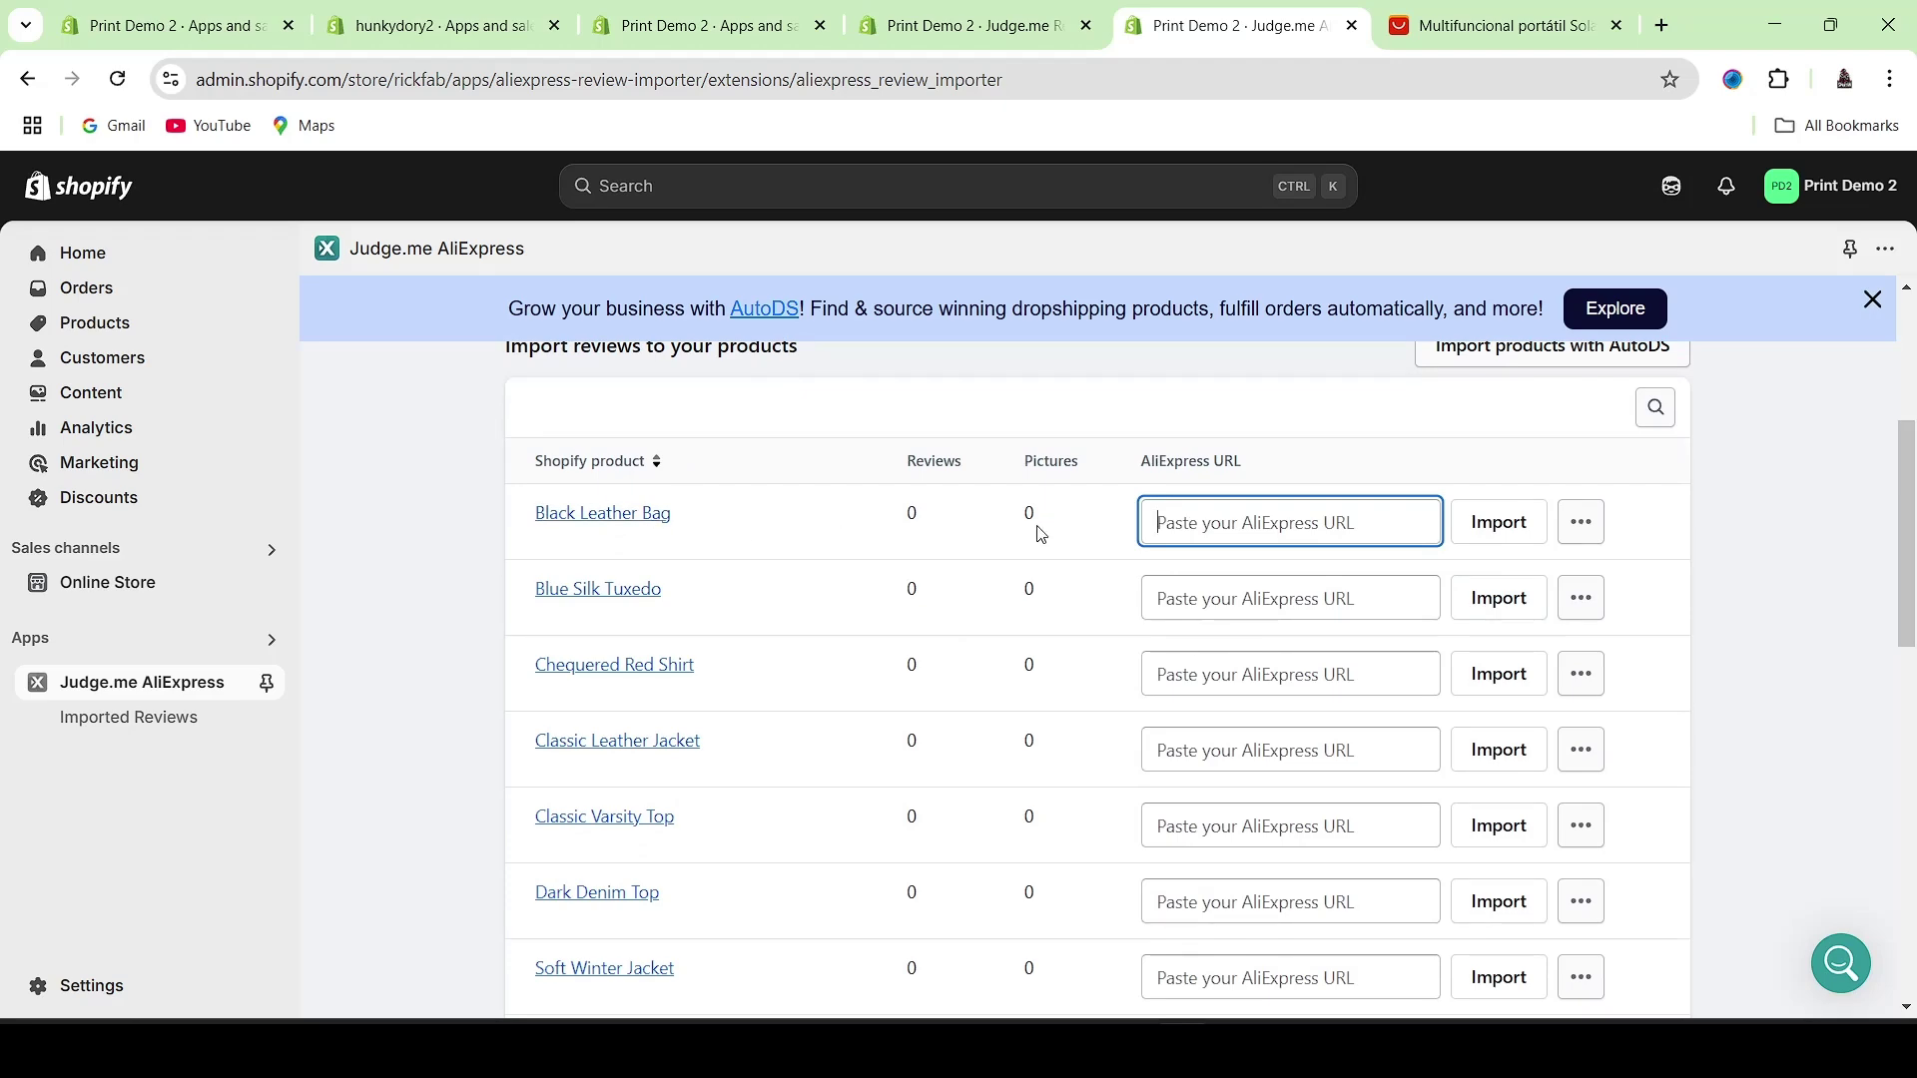
{"action": "left_click", "coordinate": [1450, 28]}
{"action": "left_click_drag", "start_coordinate": [1911, 233], "coordinate": [1911, 269]}
{"action": "left_click", "coordinate": [1198, 25]}
{"action": "left_click", "coordinate": [1412, 69]}
{"action": "key", "text": "ctrl+Tab"}
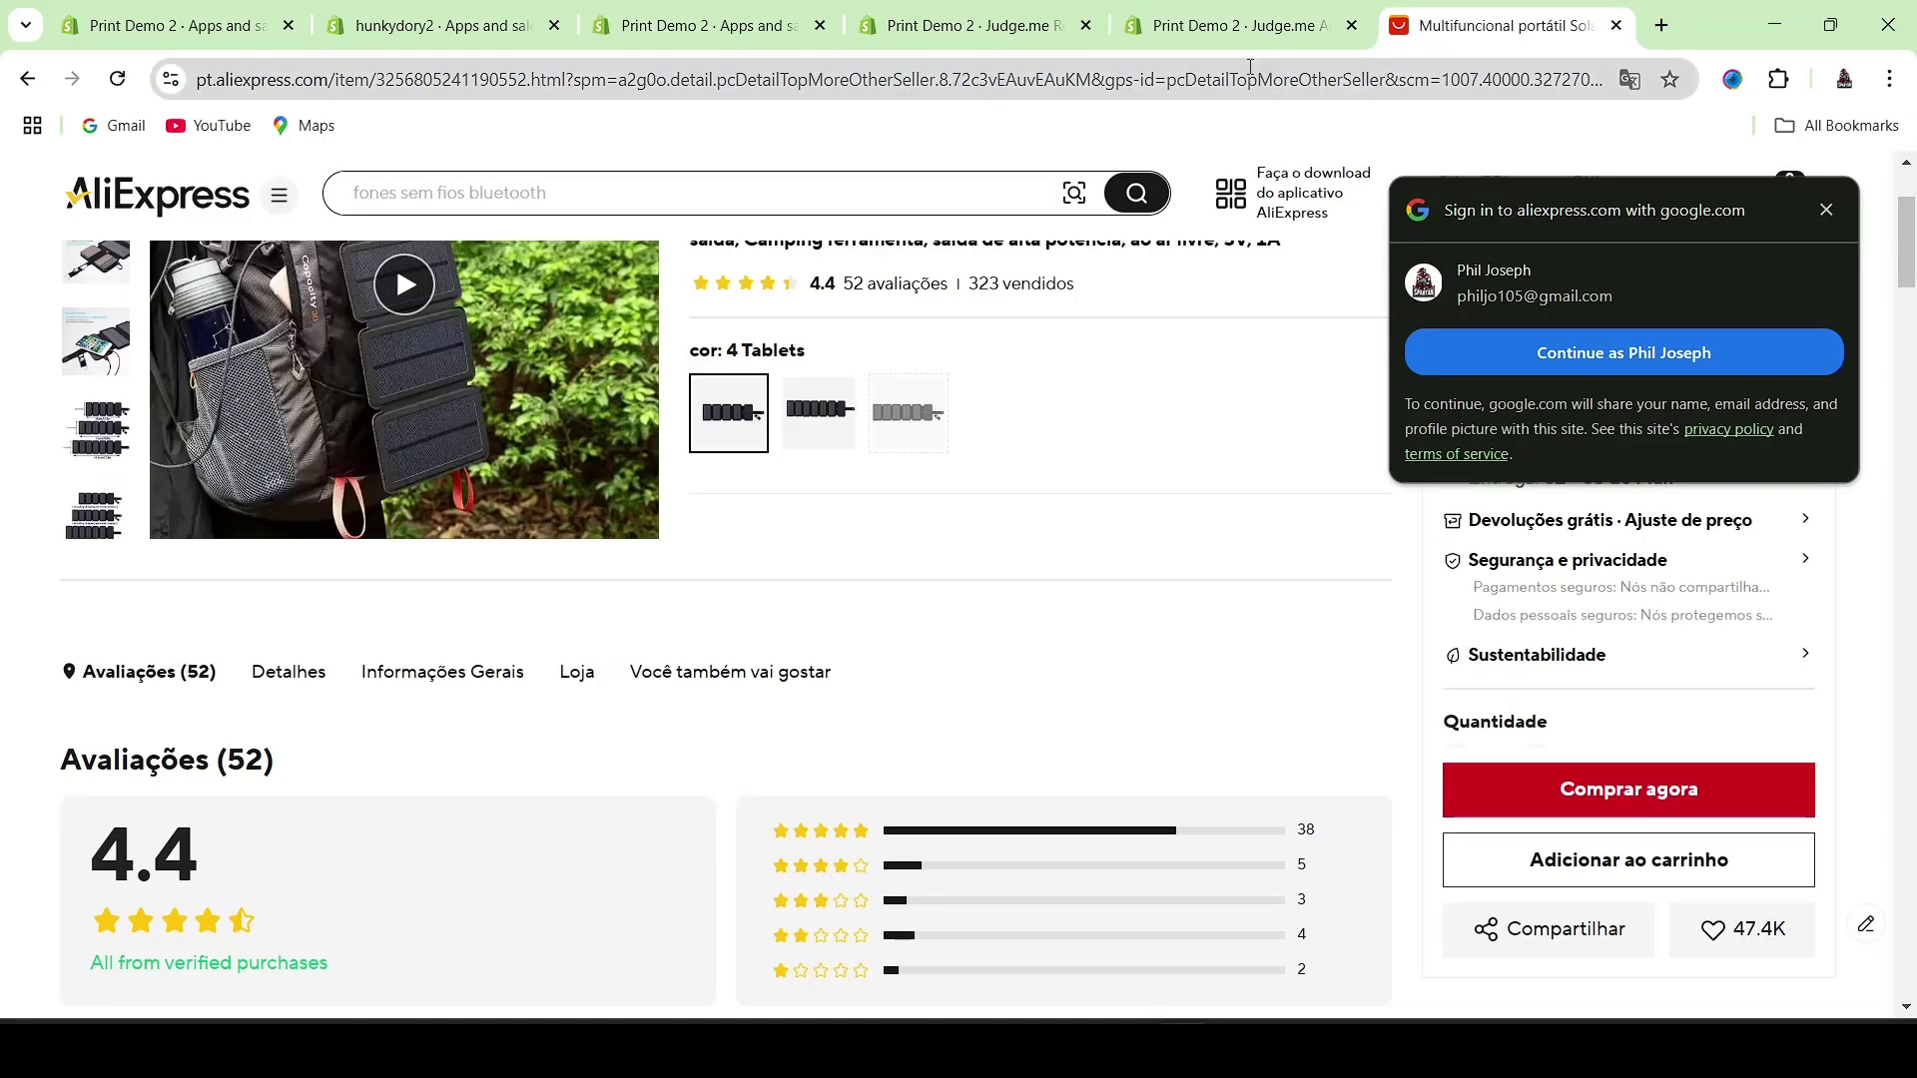
{"action": "left_click", "coordinate": [1246, 15]}
{"action": "left_click", "coordinate": [1211, 515]}
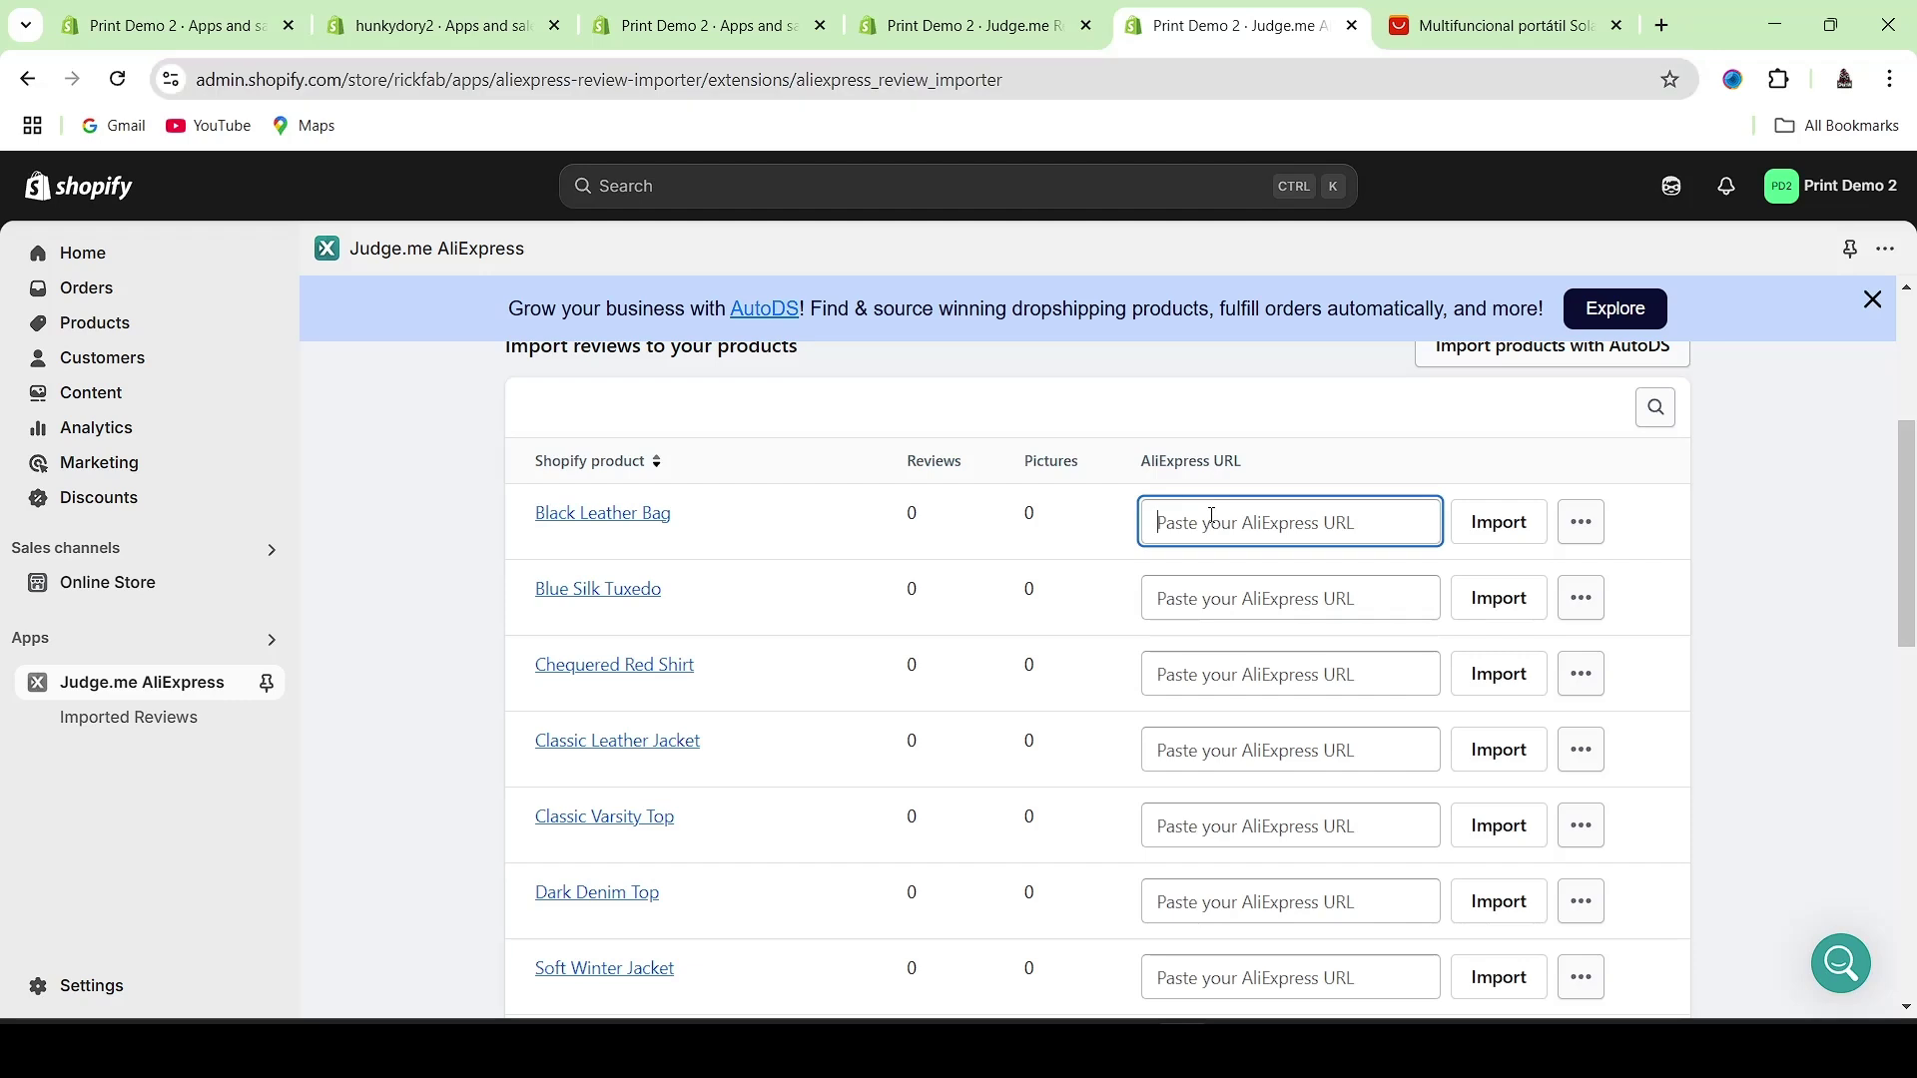
{"action": "key", "text": "ctrl+v"}
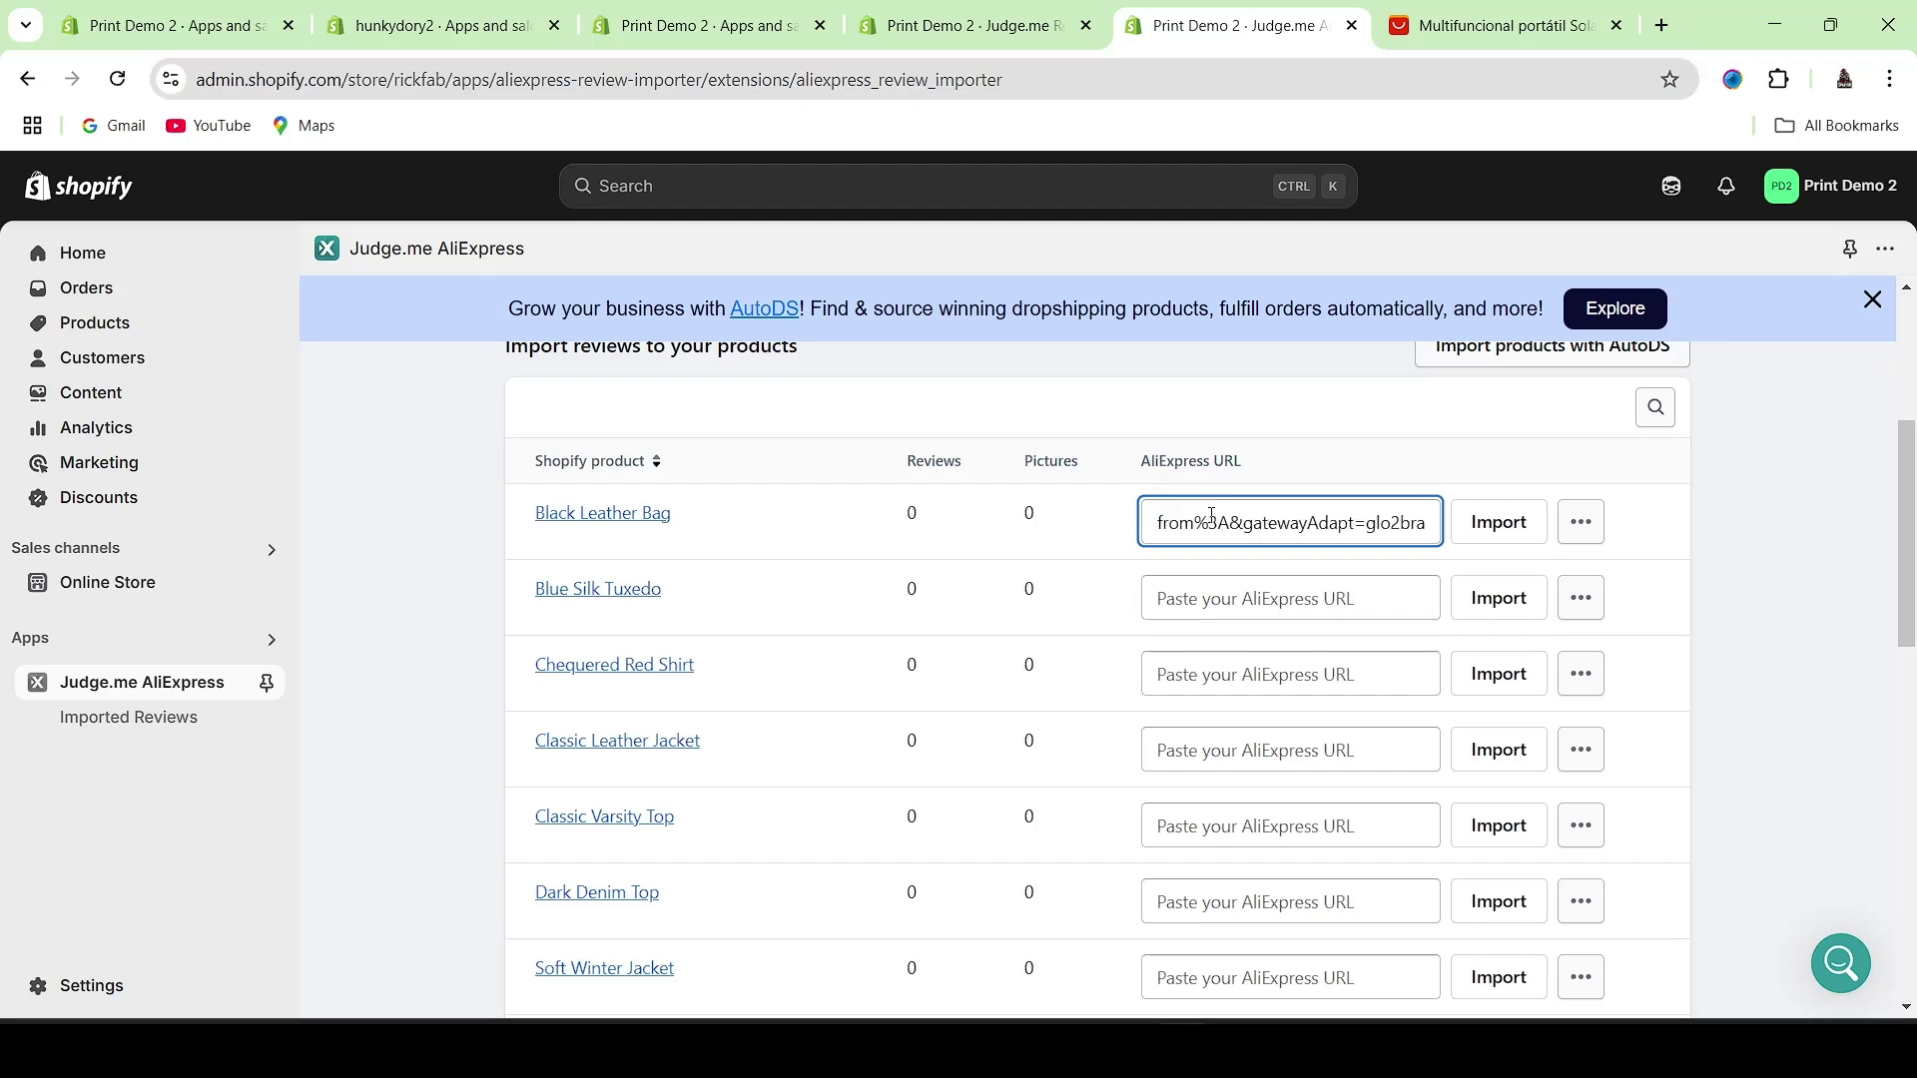
- Import 15 reviews translated to English for the Black Leather Bag, with the import completion e-mail turned off
{"action": "left_click", "coordinate": [1740, 517]}
{"action": "left_click", "coordinate": [1498, 522]}
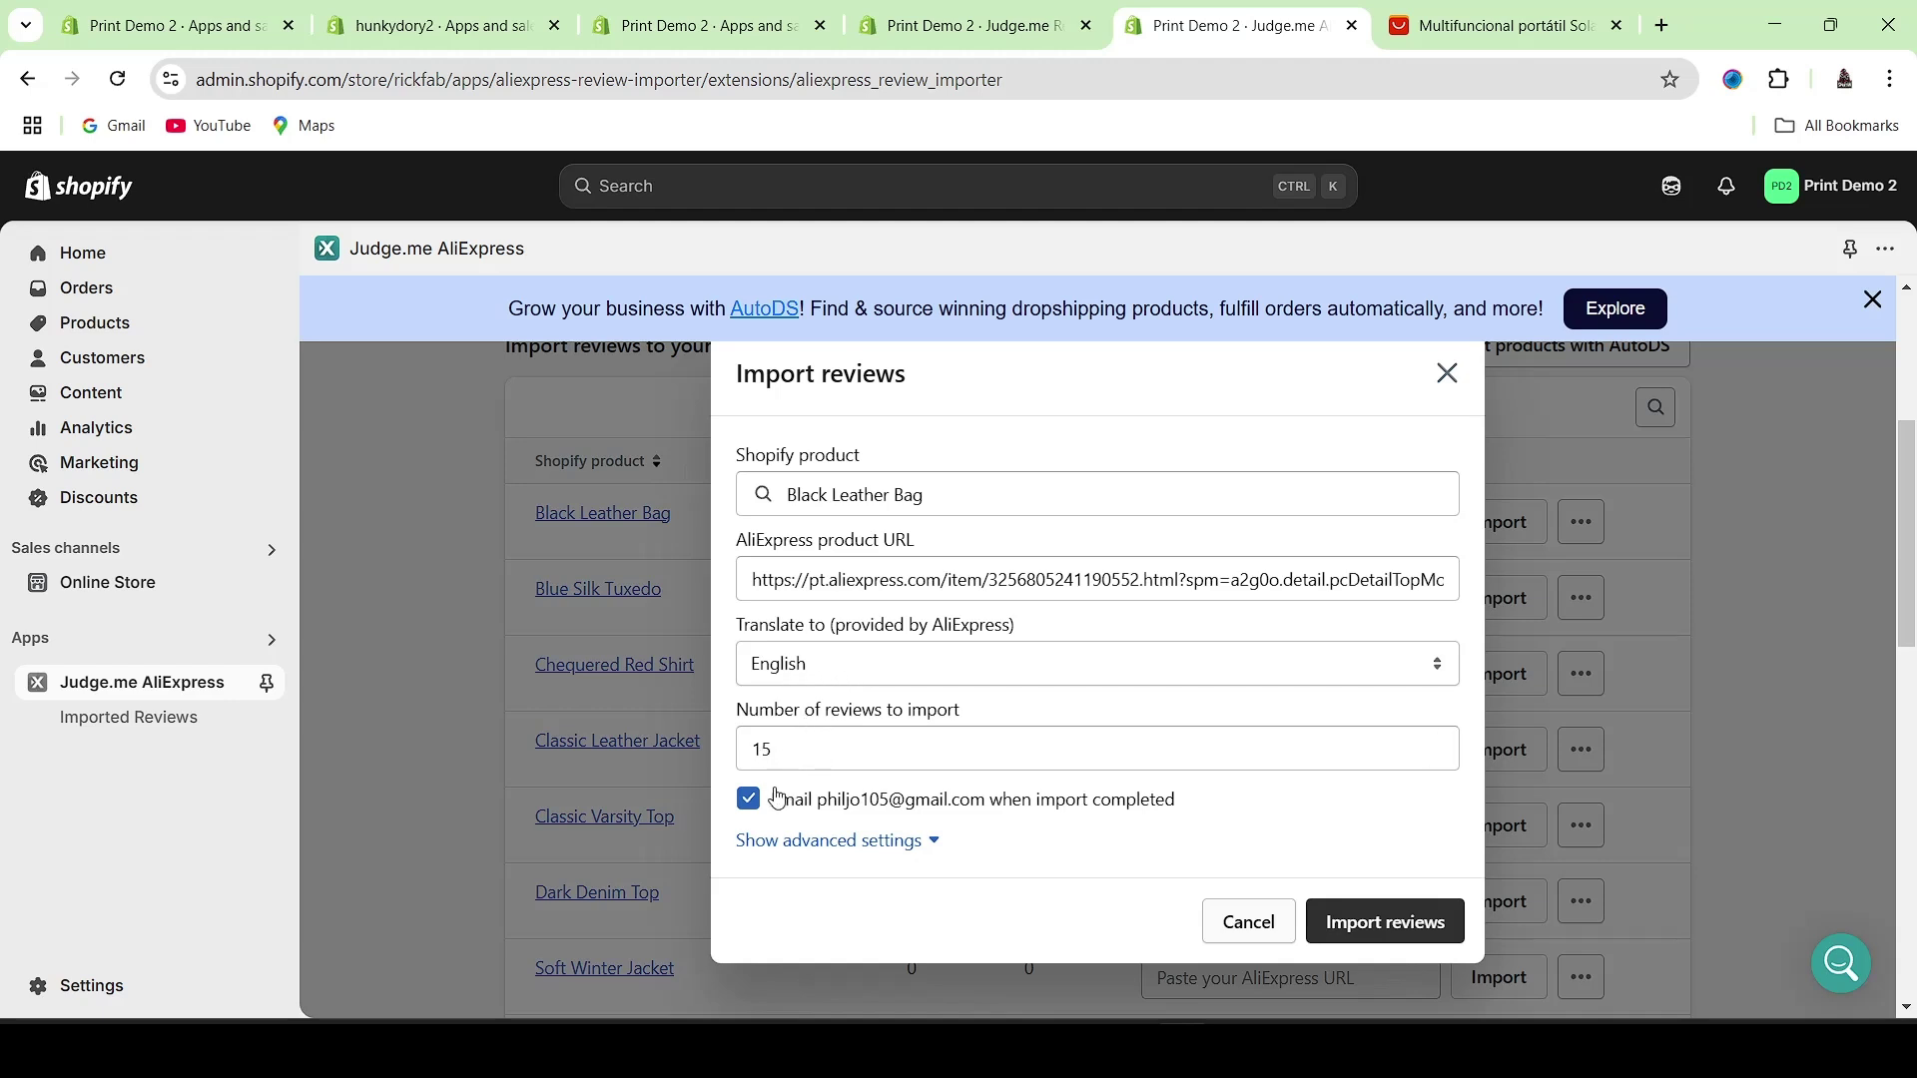
{"action": "left_click", "coordinate": [748, 799]}
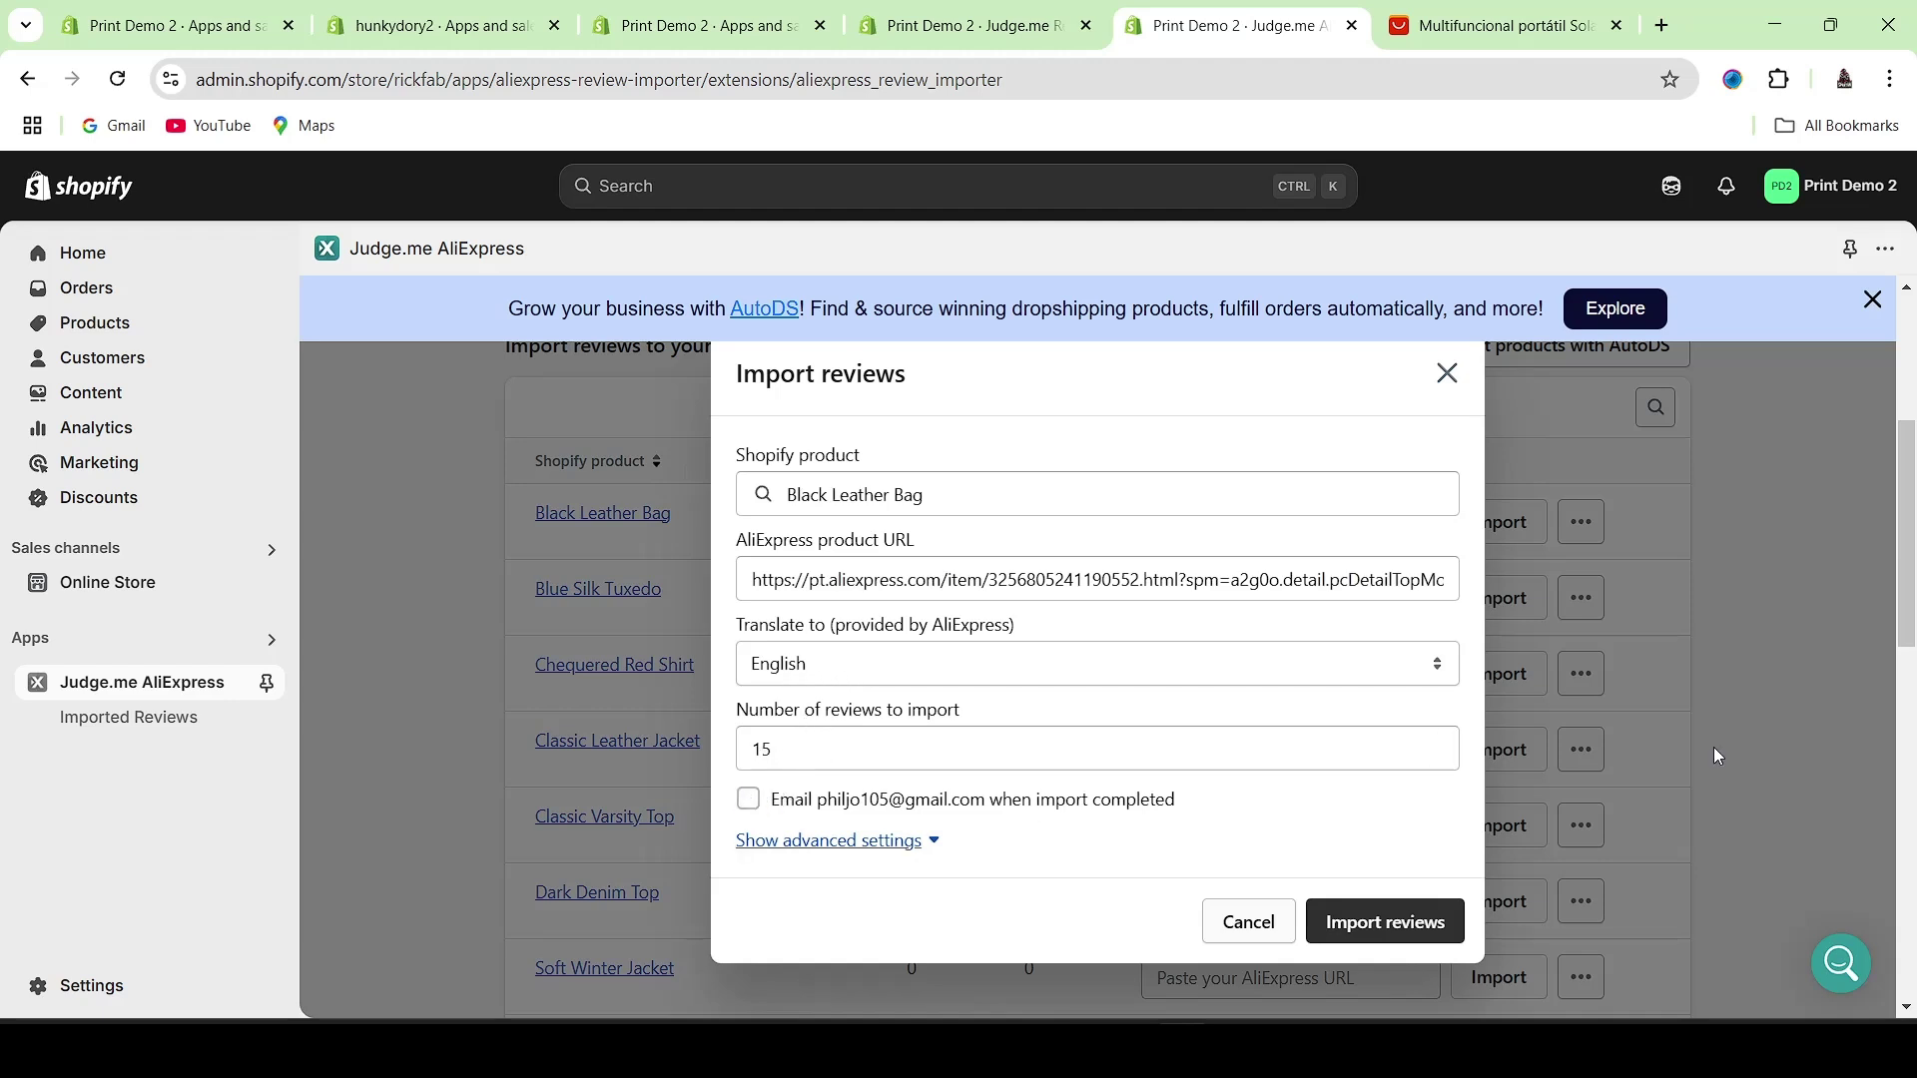
{"action": "left_click", "coordinate": [1373, 917]}
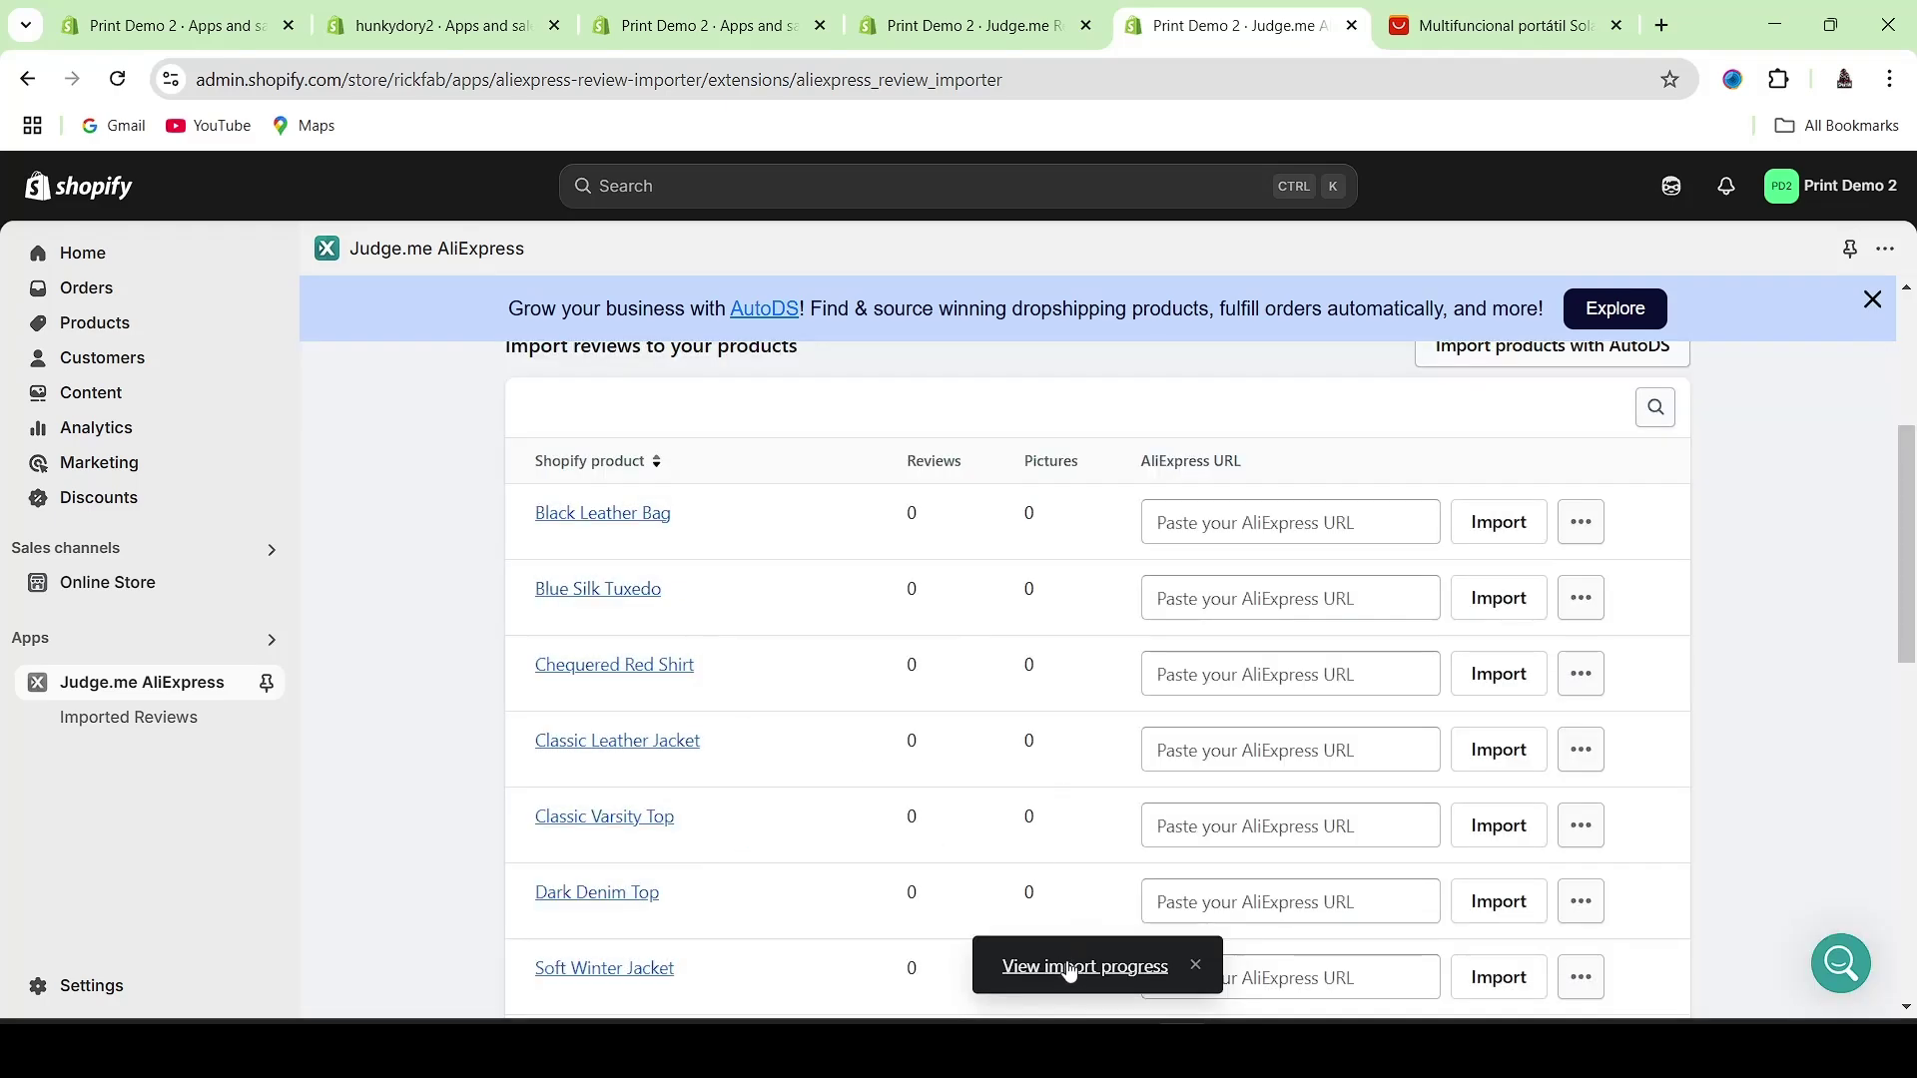
- Open the Black Leather Bag's storefront page and examine its star rating and the imported reviews in the Customer Reviews section
{"action": "left_click_drag", "start_coordinate": [1907, 460], "coordinate": [1912, 599]}
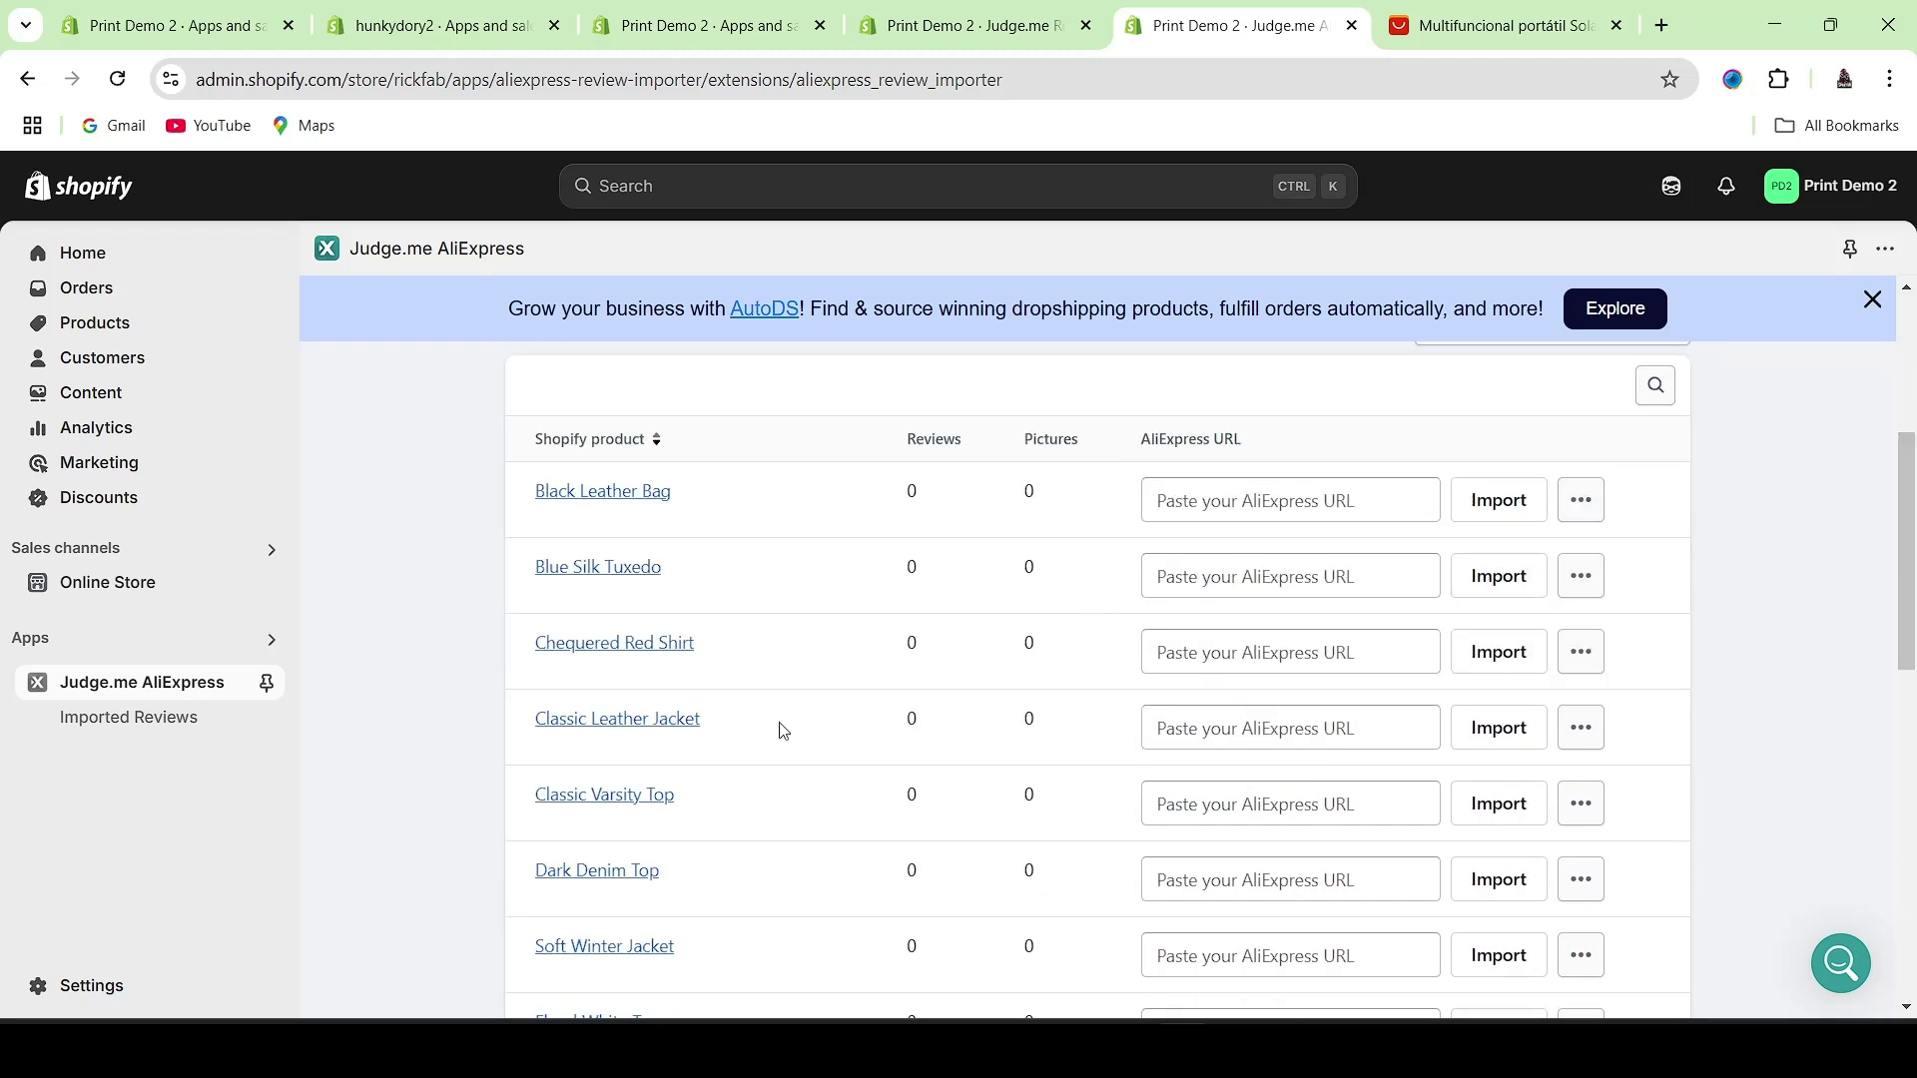
{"action": "left_click", "coordinate": [631, 501]}
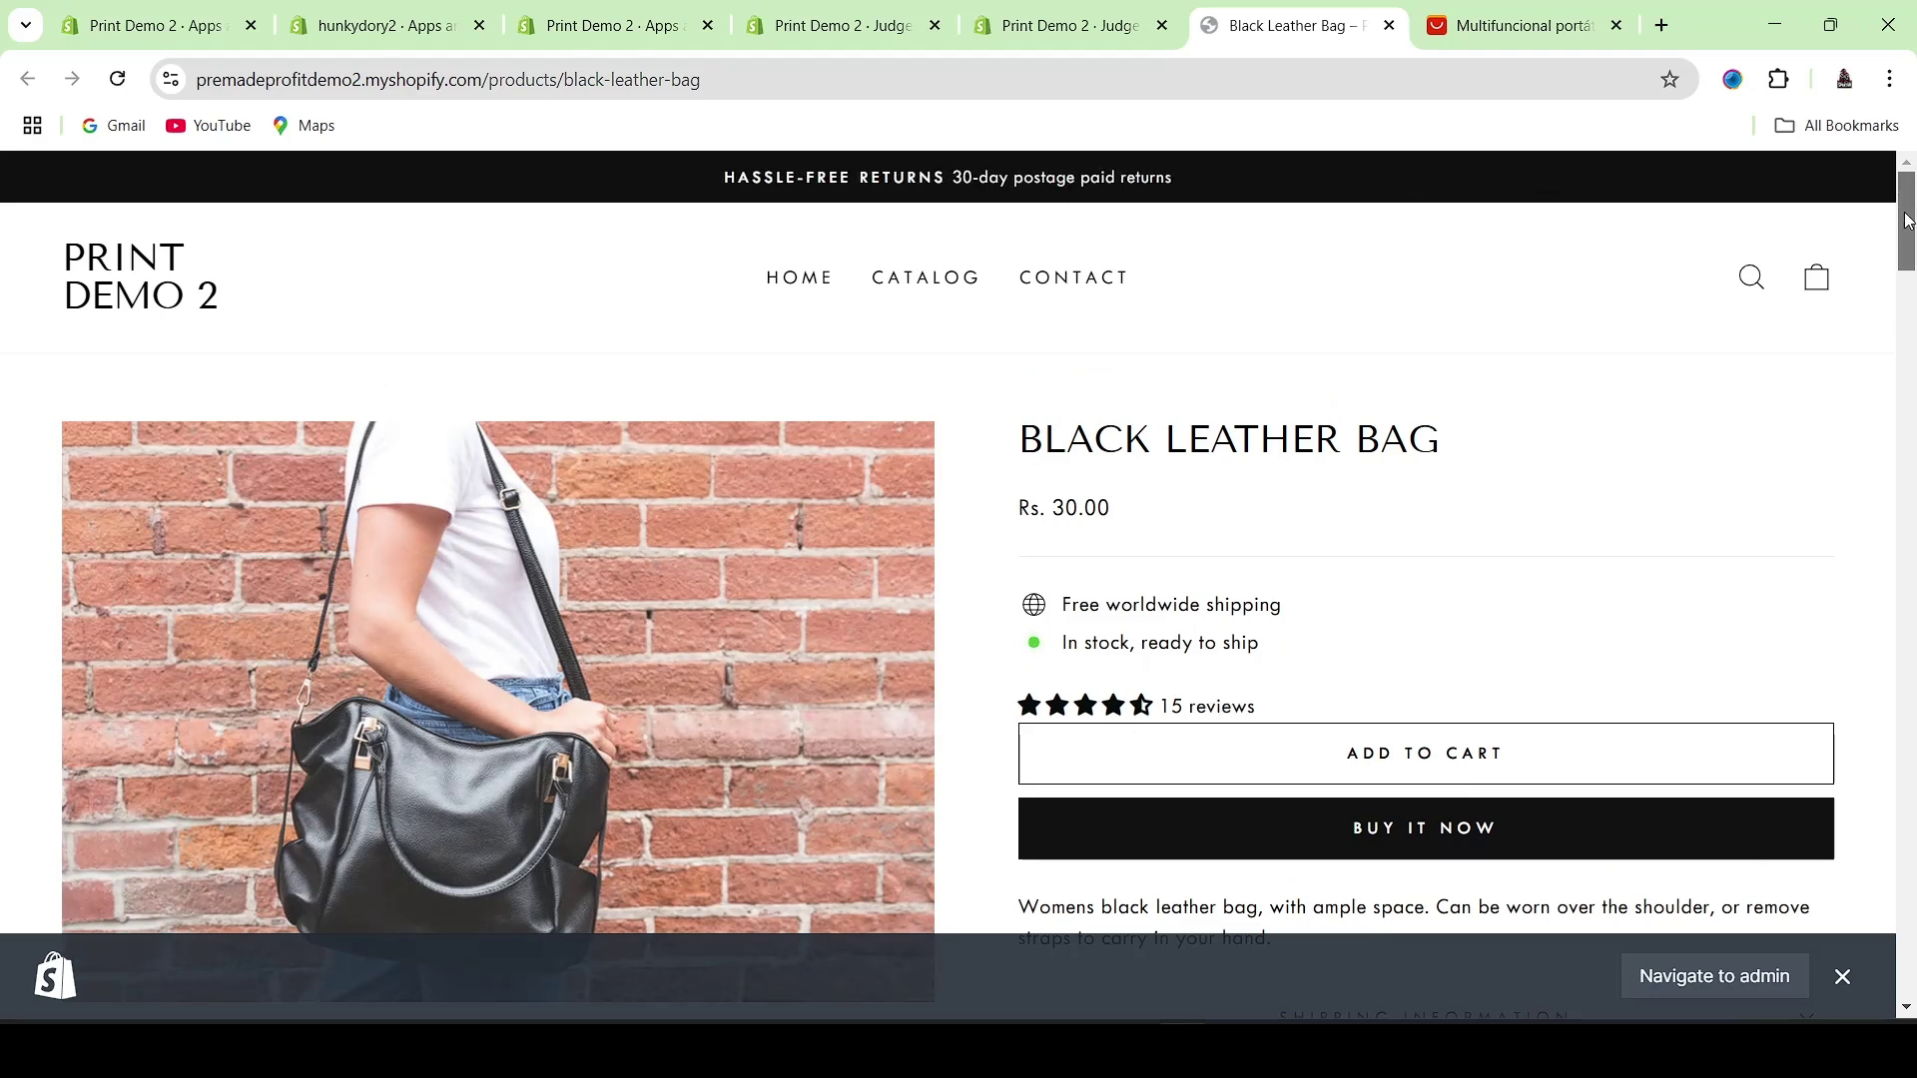
{"action": "left_click_drag", "start_coordinate": [1907, 221], "coordinate": [1910, 711]}
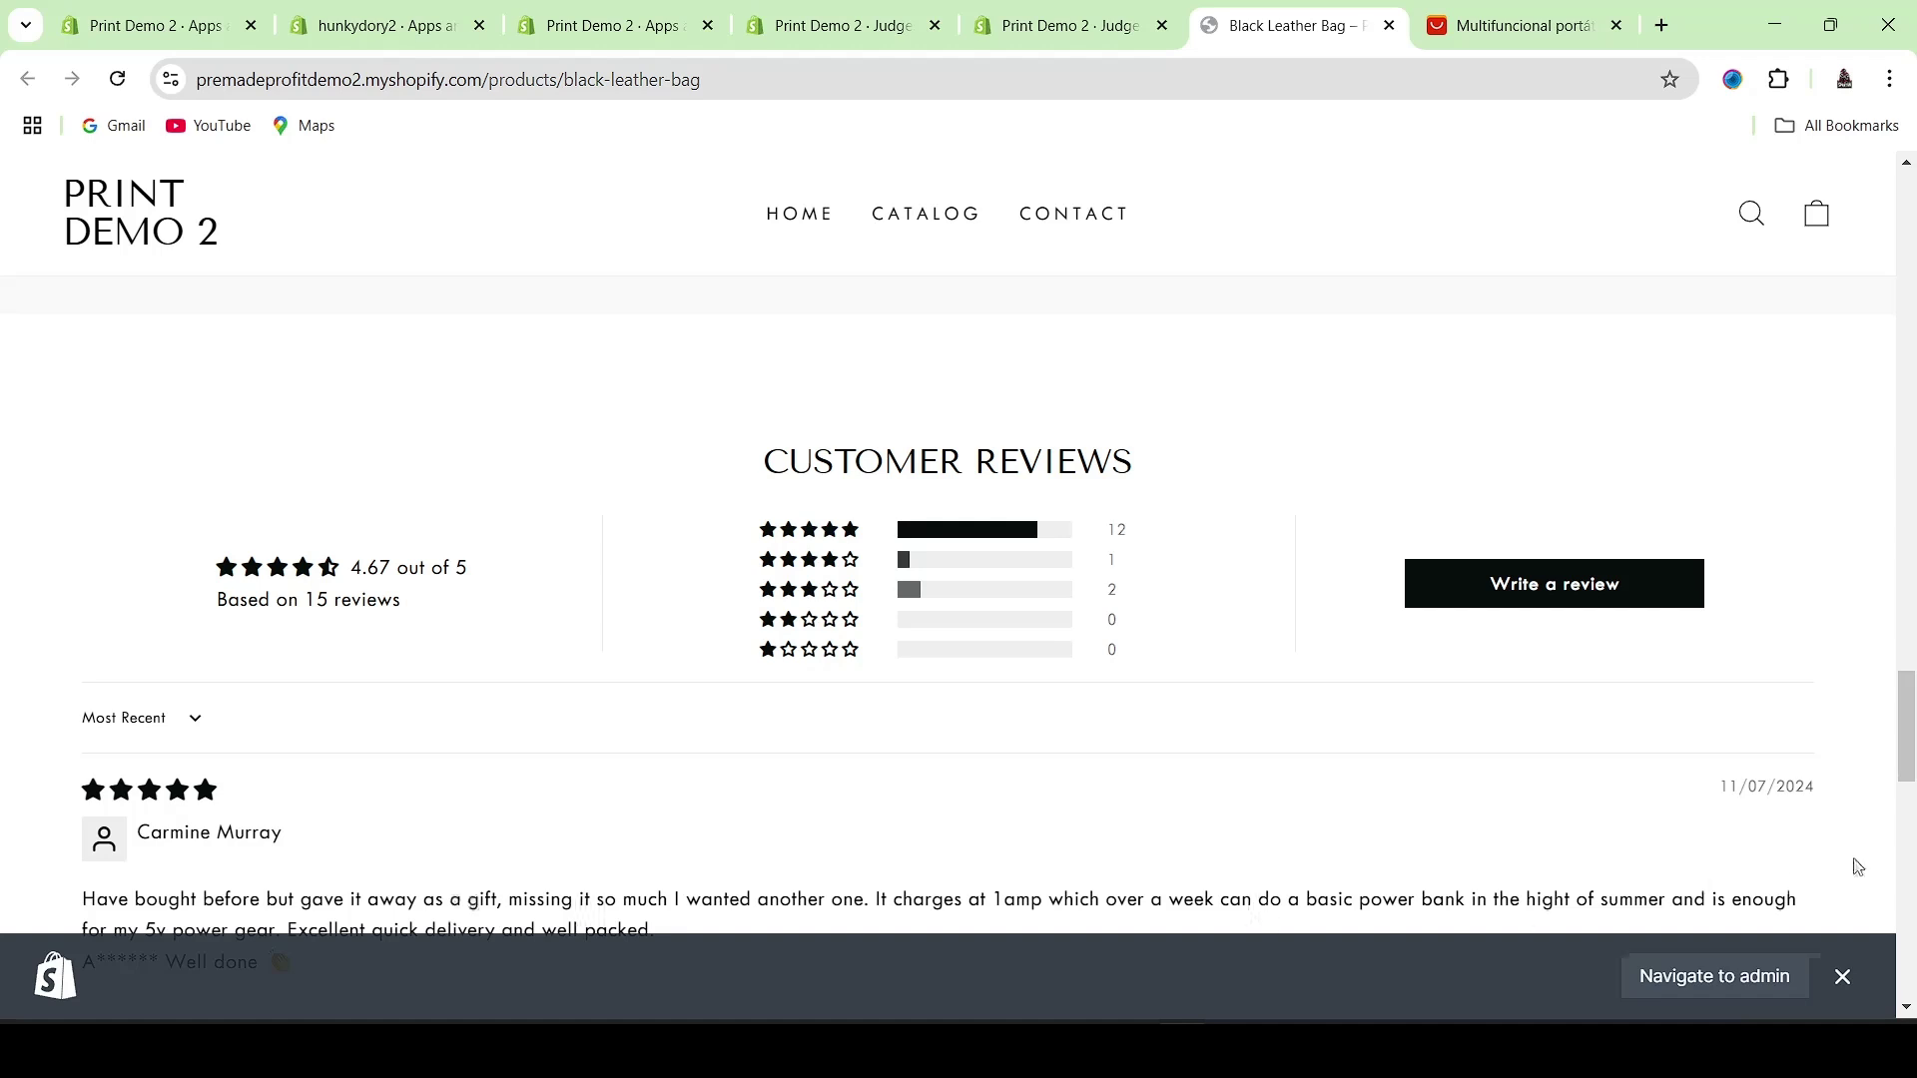
{"action": "scroll", "coordinate": [1905, 739], "scroll_direction": "down", "scroll_amount": 2}
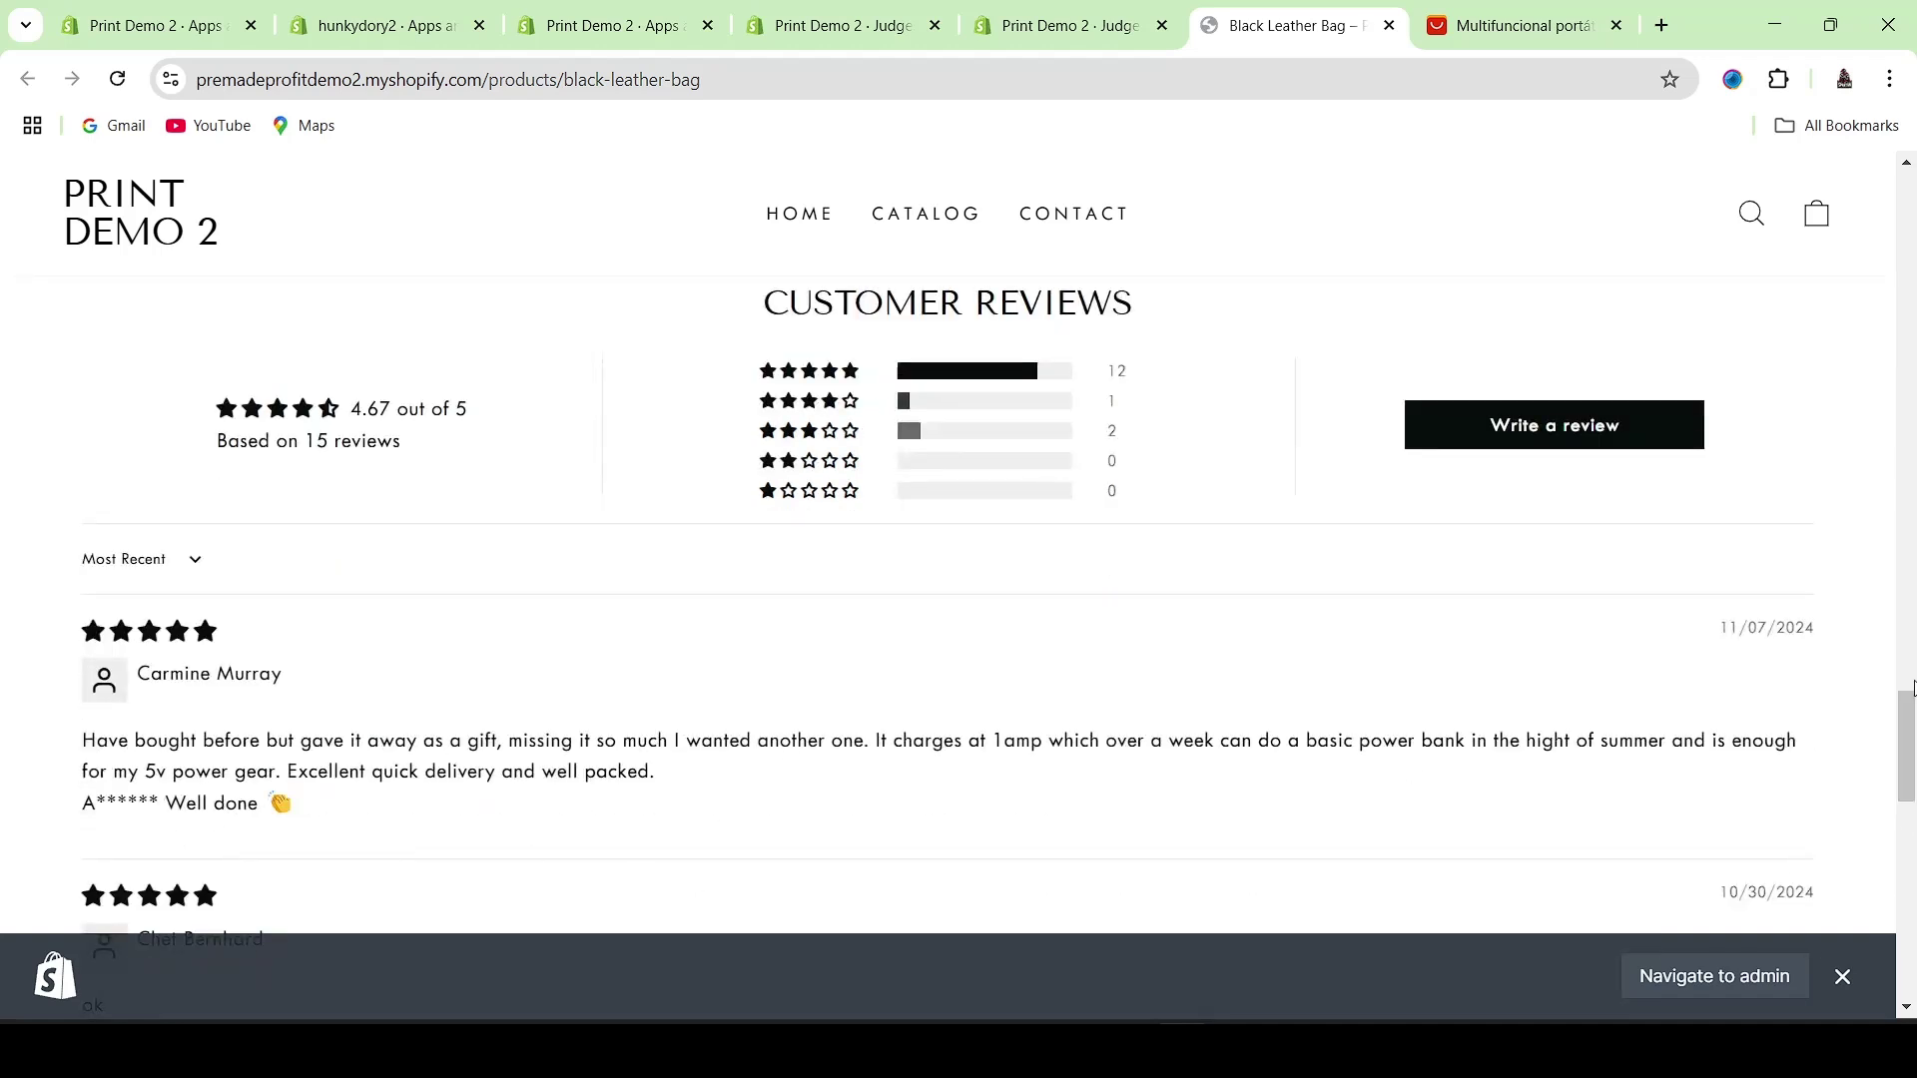
{"action": "left_click_drag", "start_coordinate": [1887, 744], "coordinate": [1905, 767]}
{"action": "scroll", "coordinate": [1905, 739], "scroll_direction": "up", "scroll_amount": 2}
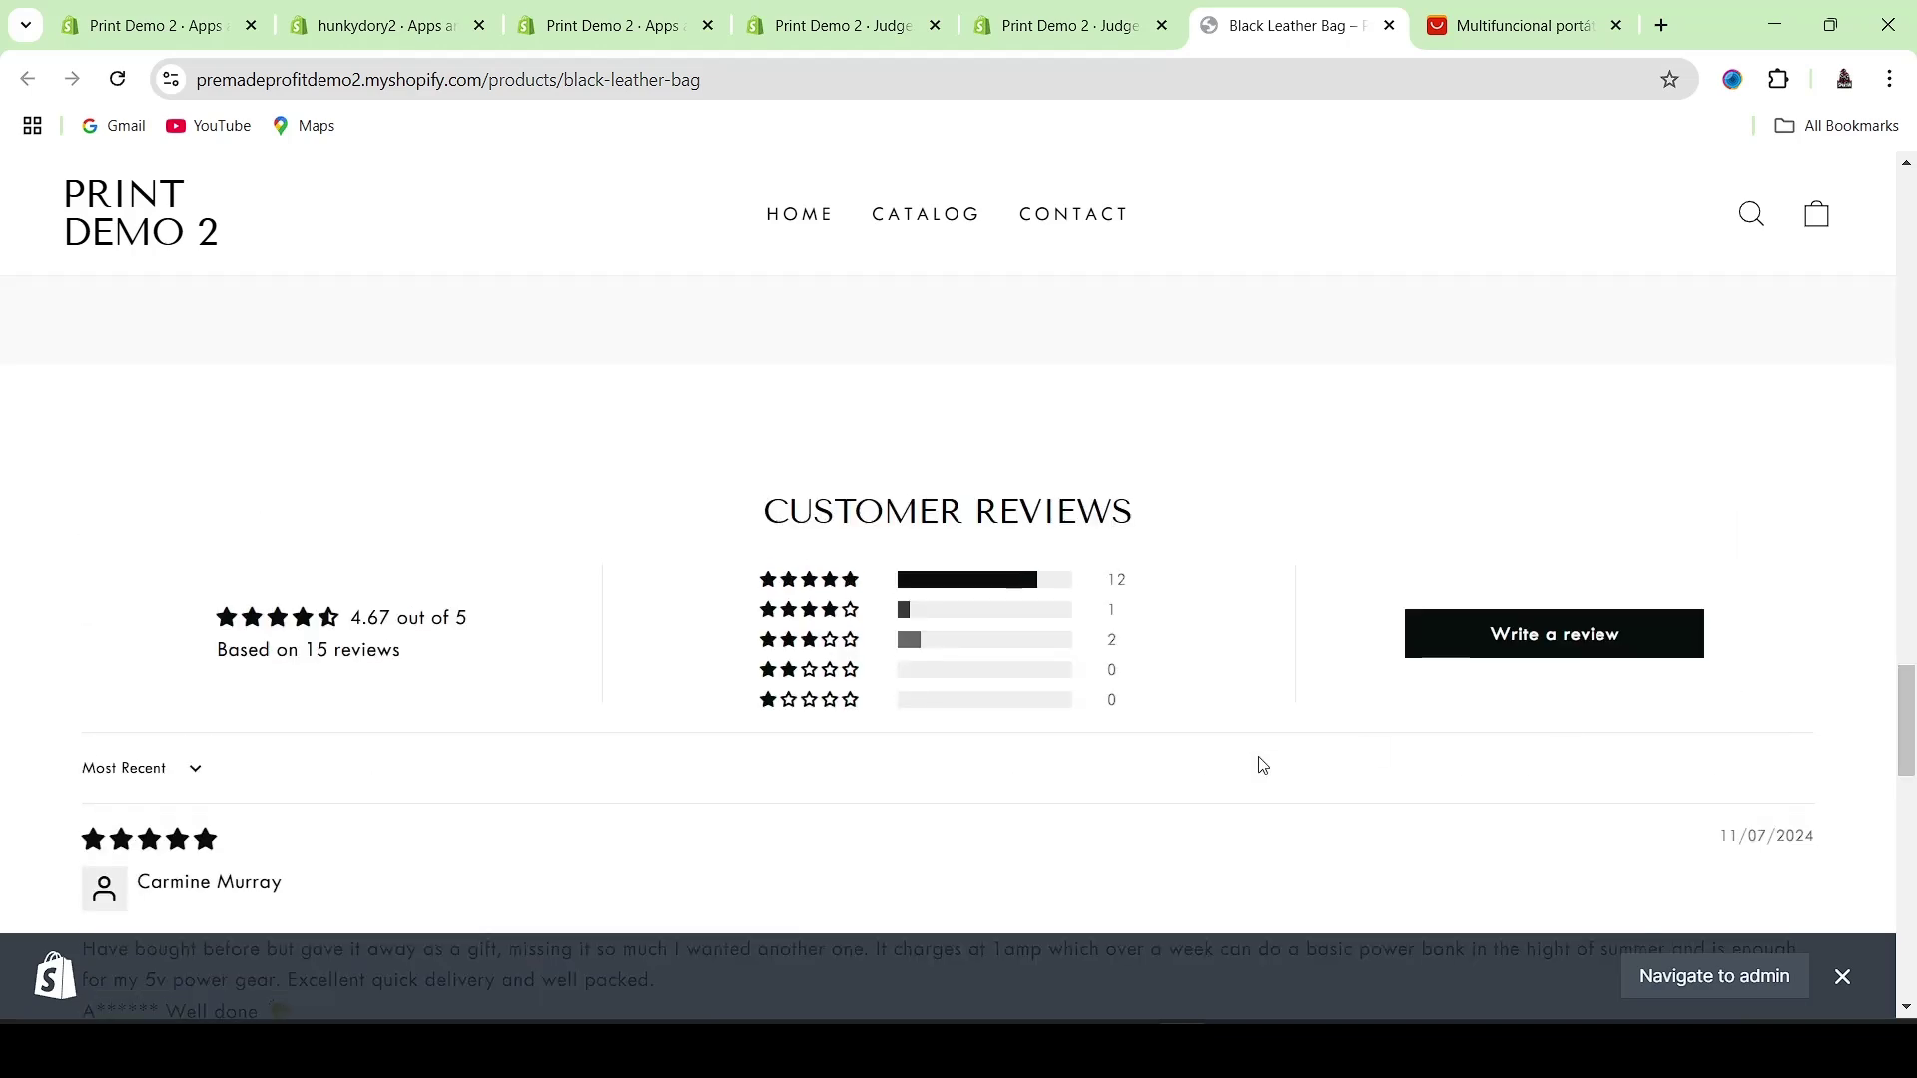
{"action": "scroll", "coordinate": [1909, 713], "scroll_direction": "down", "scroll_amount": 5}
{"action": "scroll", "coordinate": [1910, 712], "scroll_direction": "up", "scroll_amount": 3}
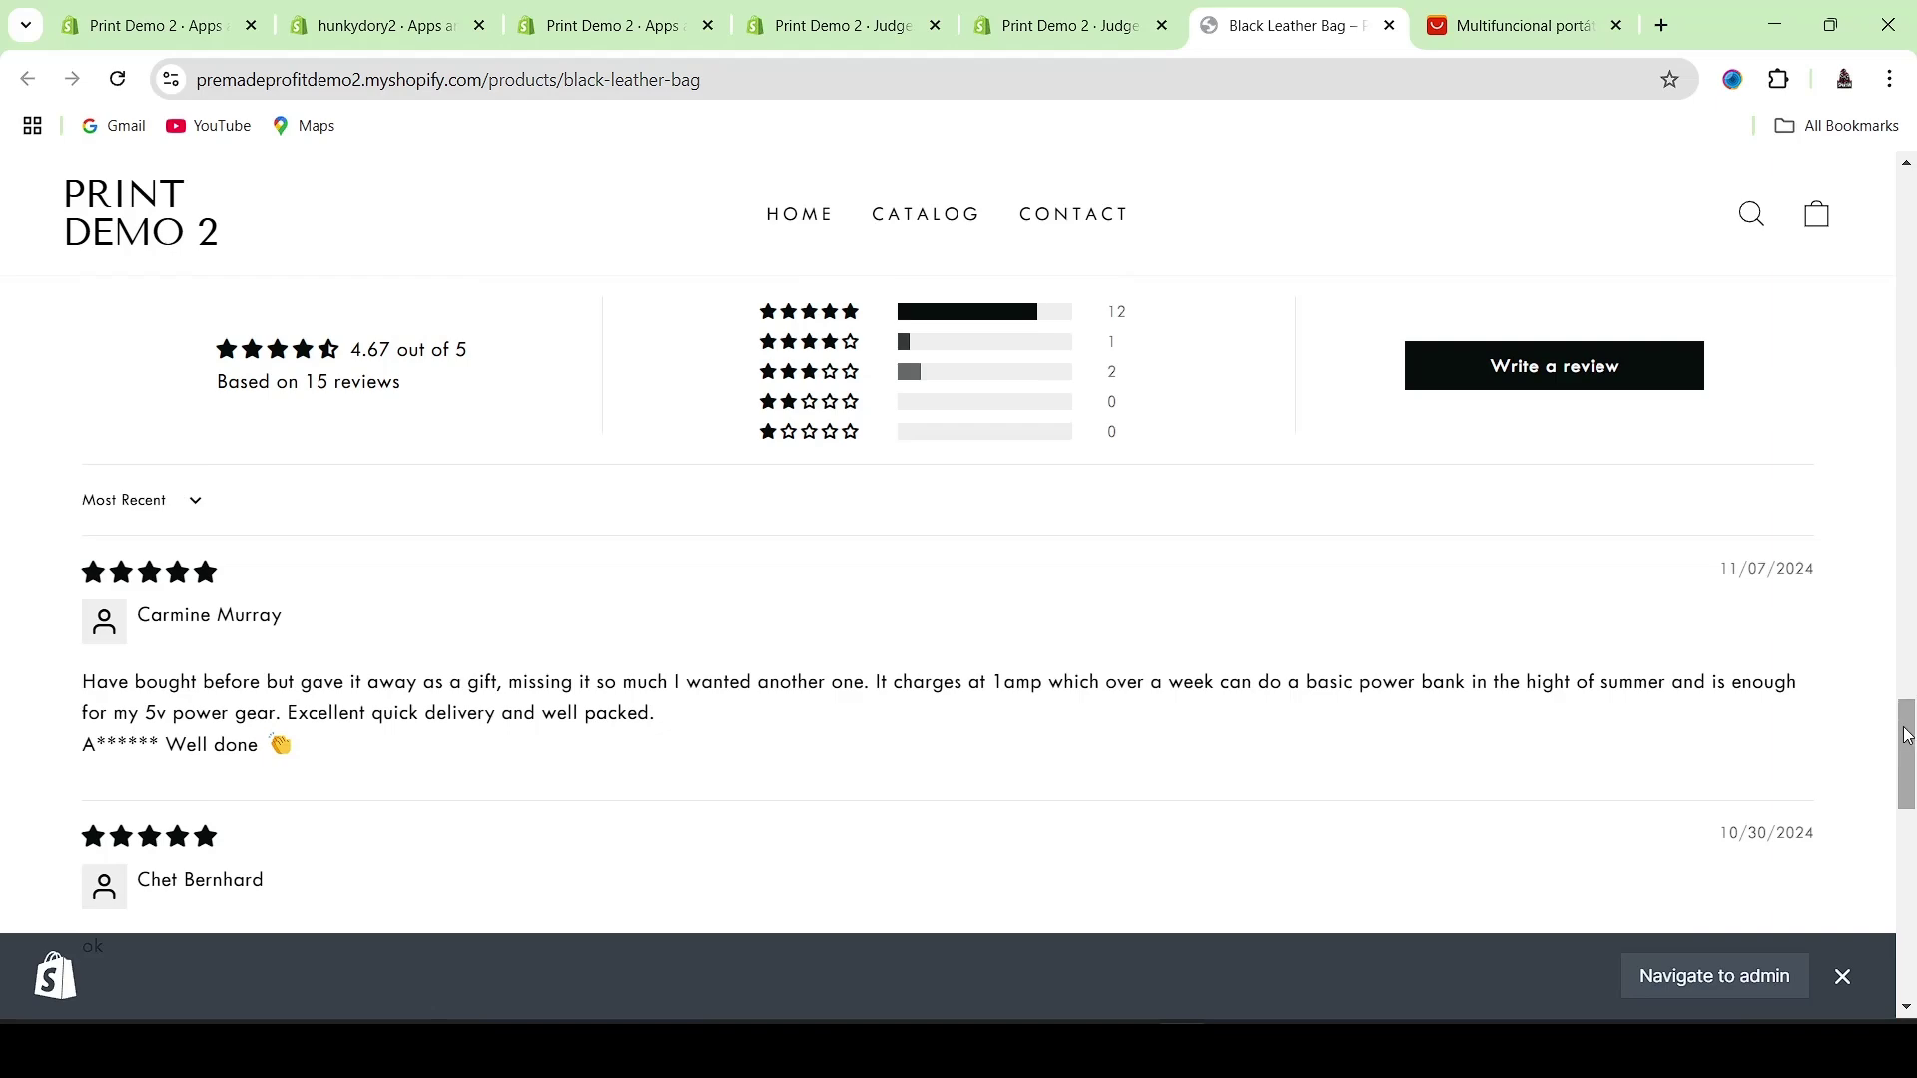
{"action": "scroll", "coordinate": [1907, 736], "scroll_direction": "up", "scroll_amount": 2}
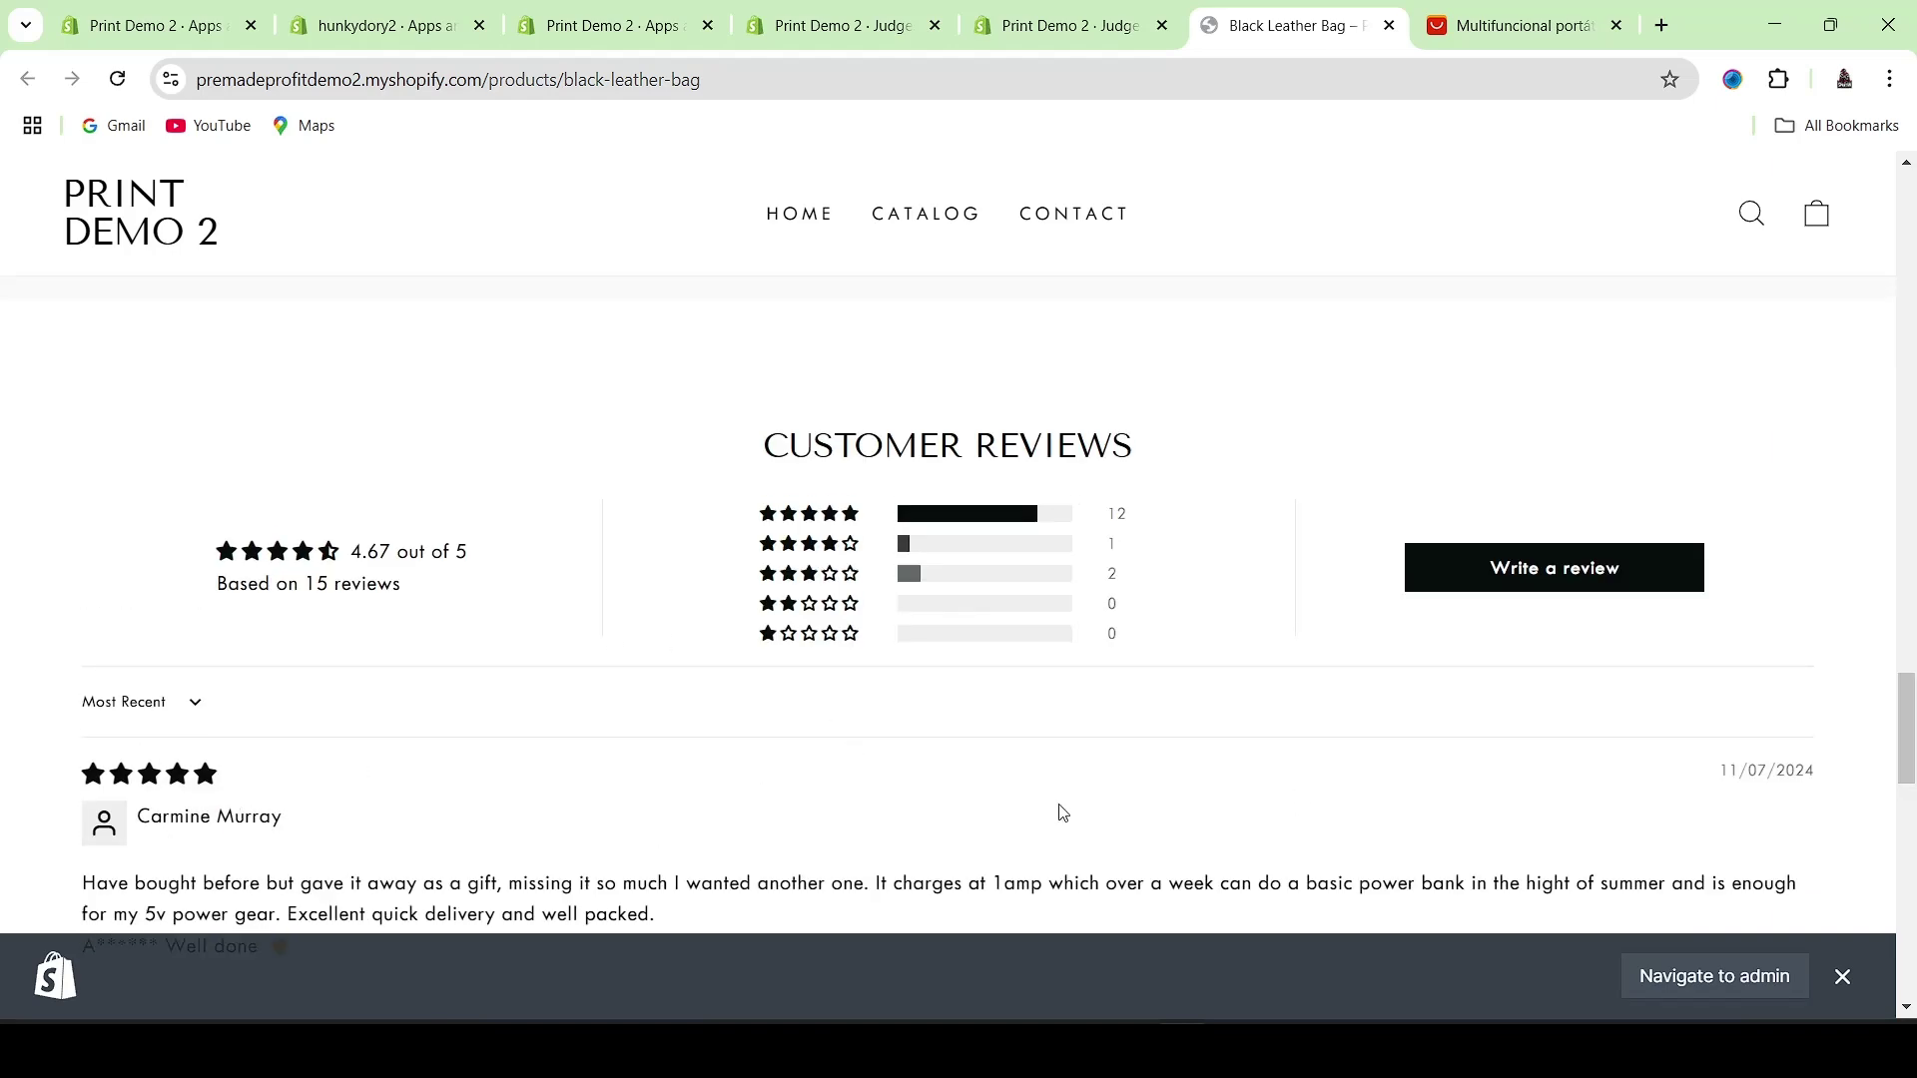
{"action": "scroll", "coordinate": [1910, 729], "scroll_direction": "down", "scroll_amount": 5}
{"action": "scroll", "coordinate": [1910, 728], "scroll_direction": "up", "scroll_amount": 15}
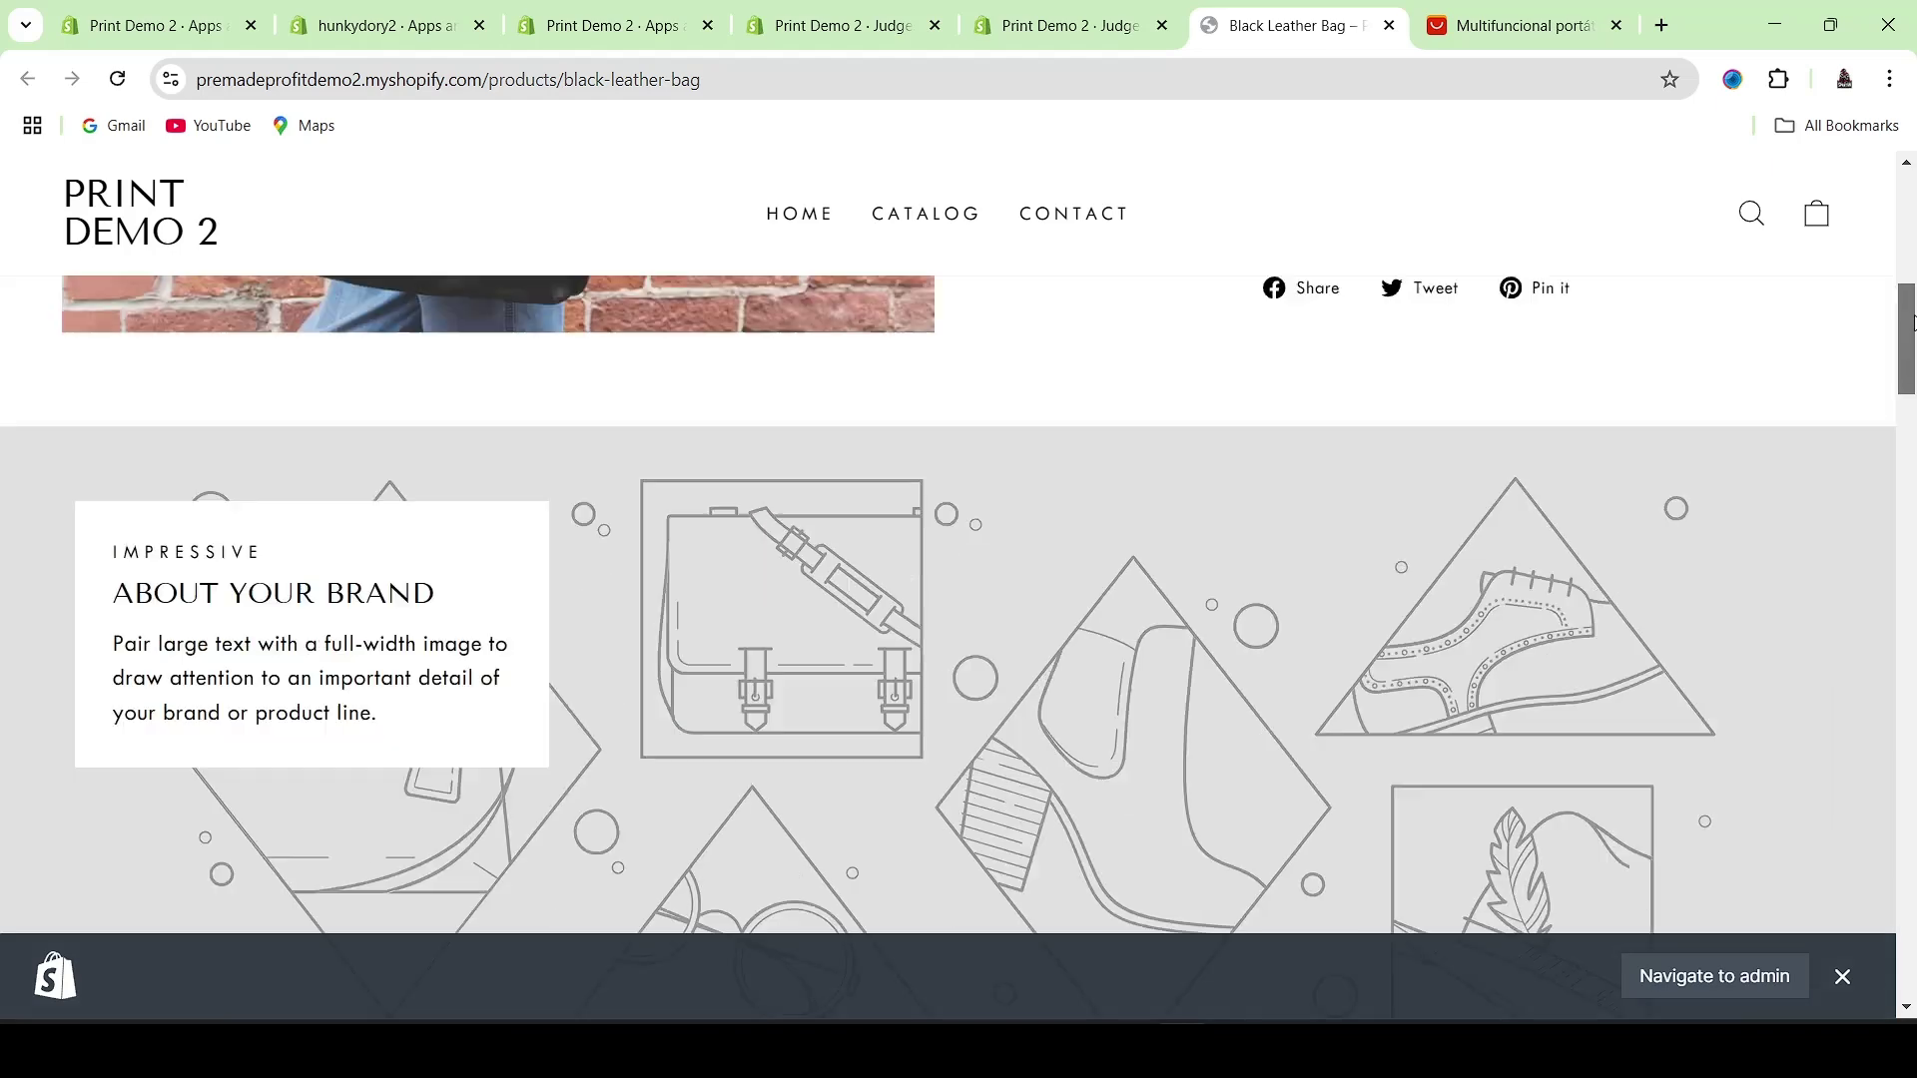
- Close the Black Leather Bag's storefront page and return to the start of the Judge.me AliExpress import page
{"action": "left_click", "coordinate": [1078, 25]}
{"action": "left_click", "coordinate": [1387, 25]}
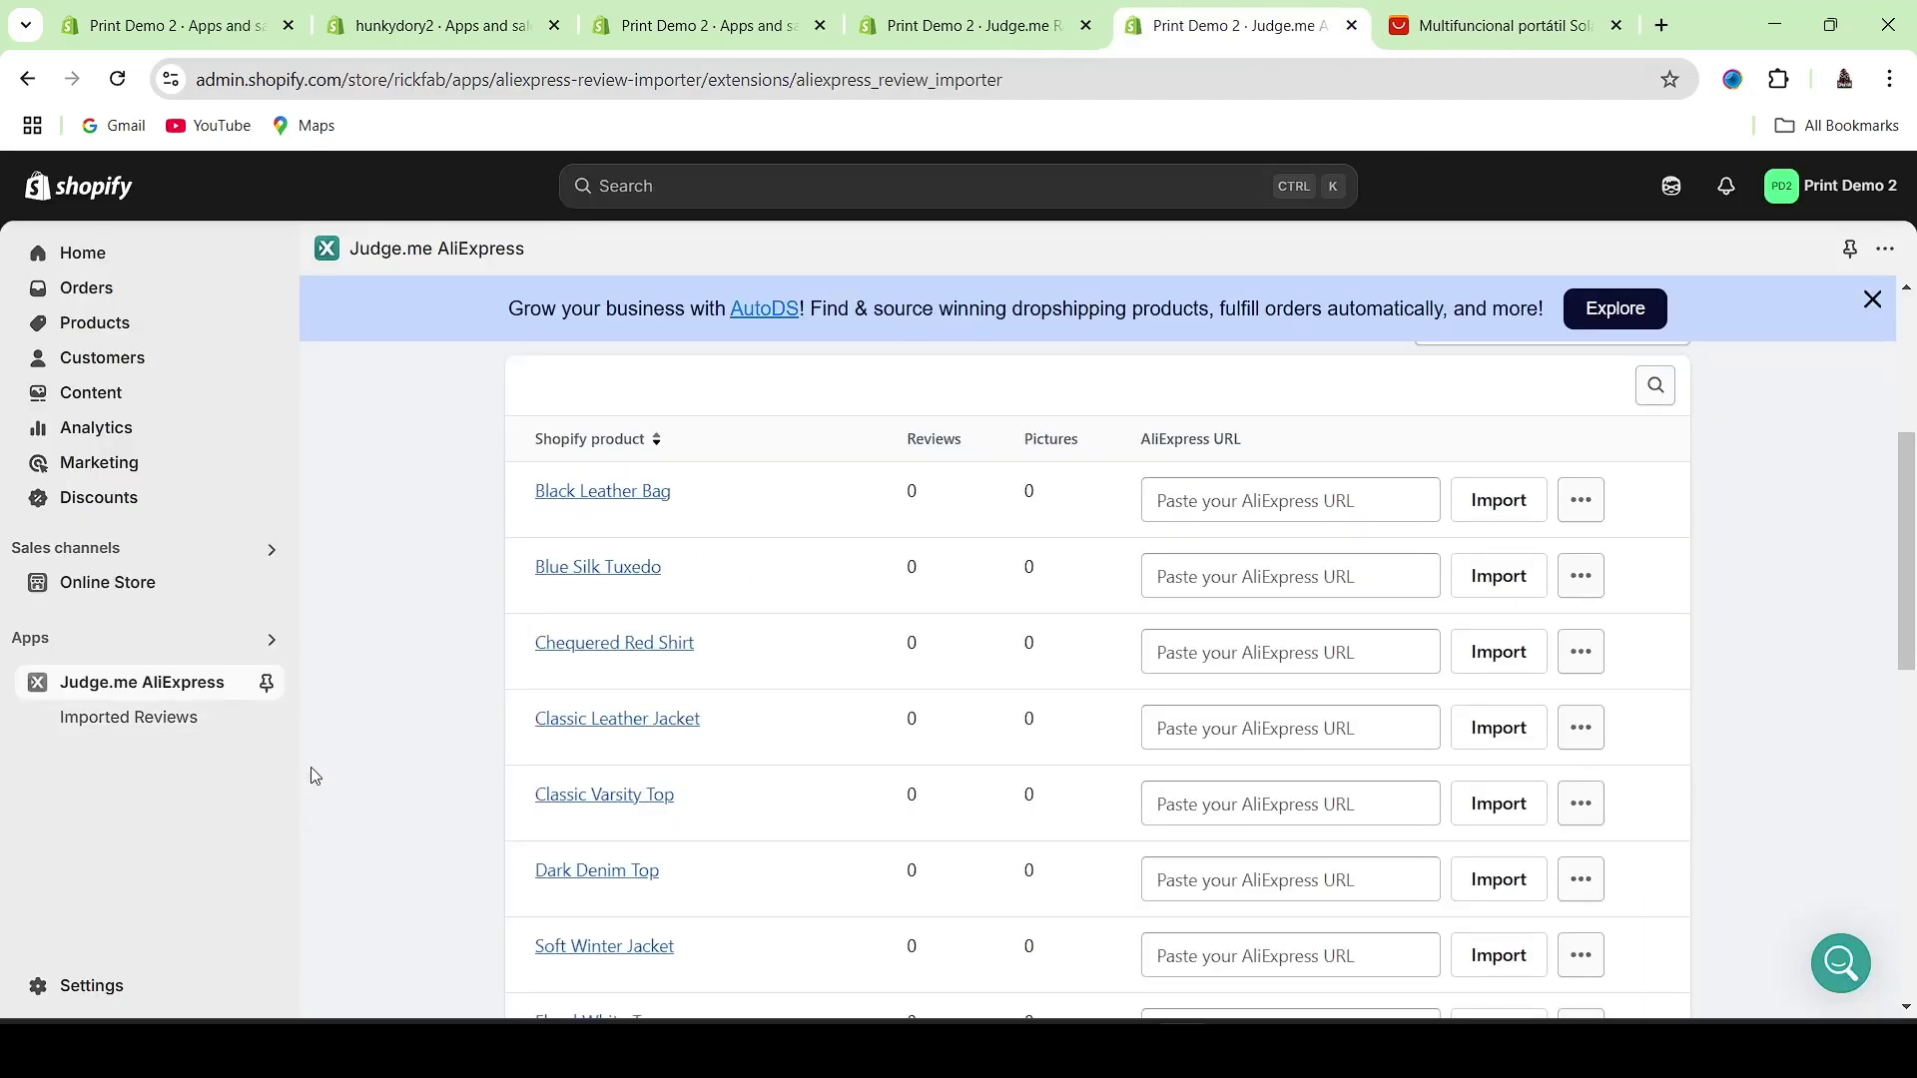
{"action": "scroll", "coordinate": [732, 764], "scroll_direction": "up", "scroll_amount": 4}
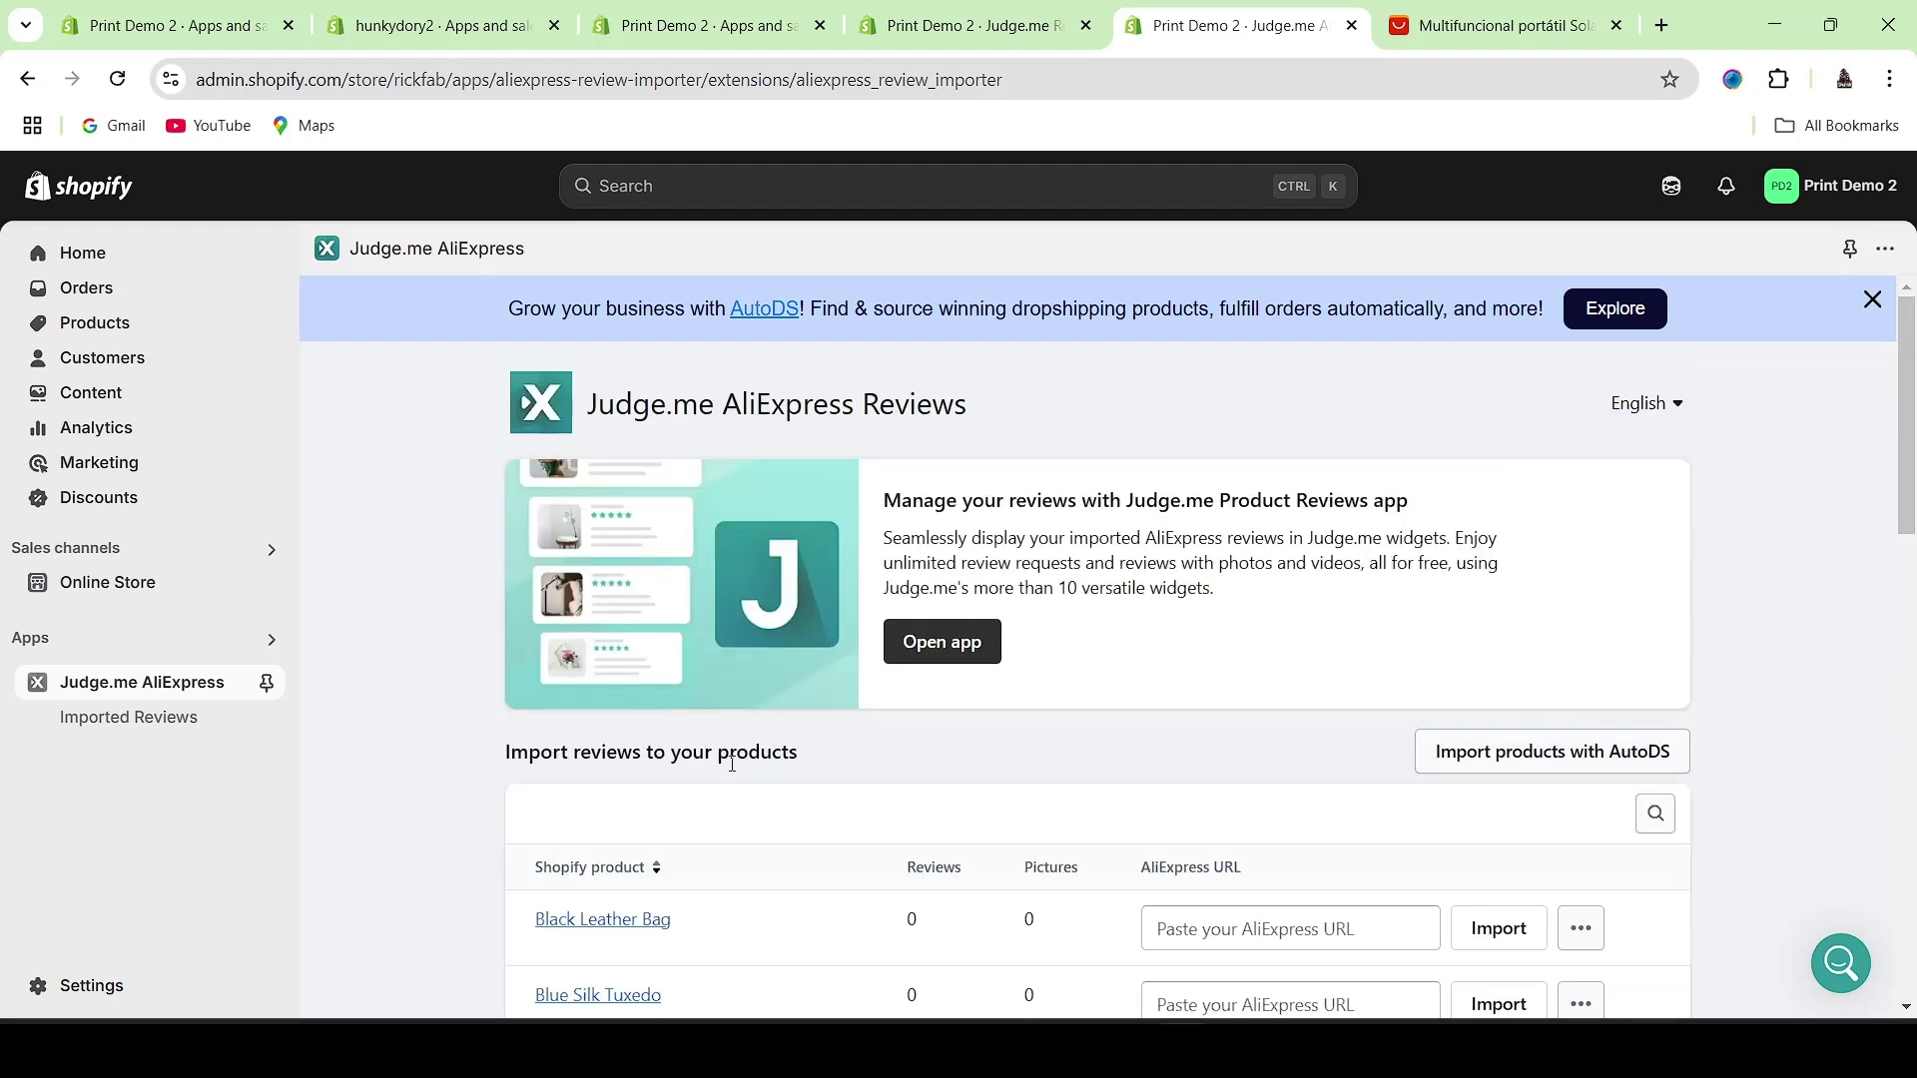